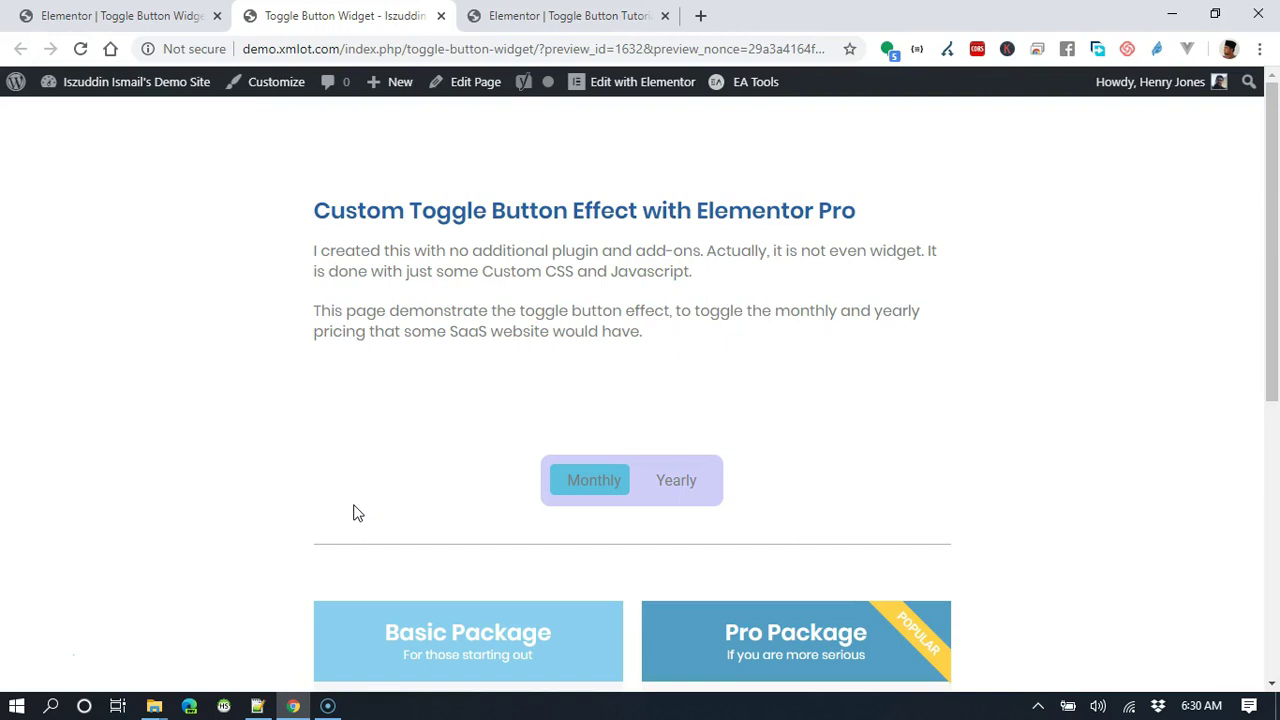
Try the Monthly/Yearly toggle on the demo pricing page and watch how the packages switch
left_click_drag(1271, 200, 1259, 340)
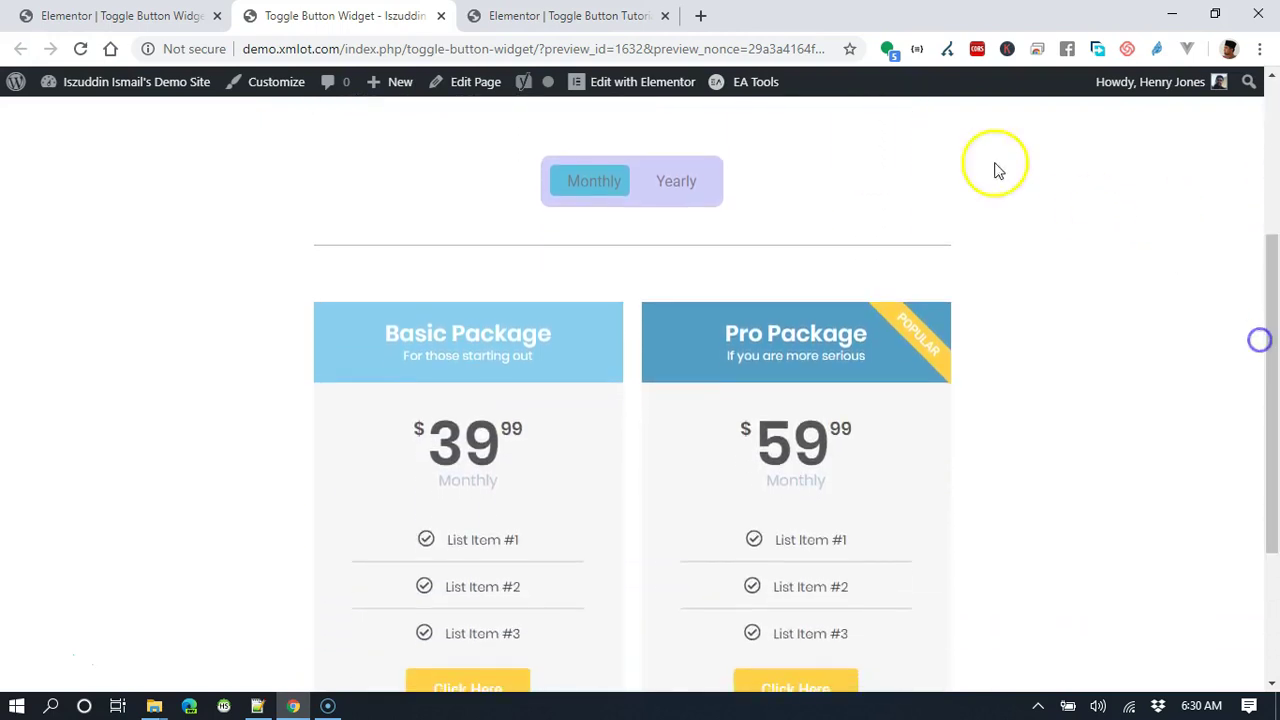
left_click(591, 199)
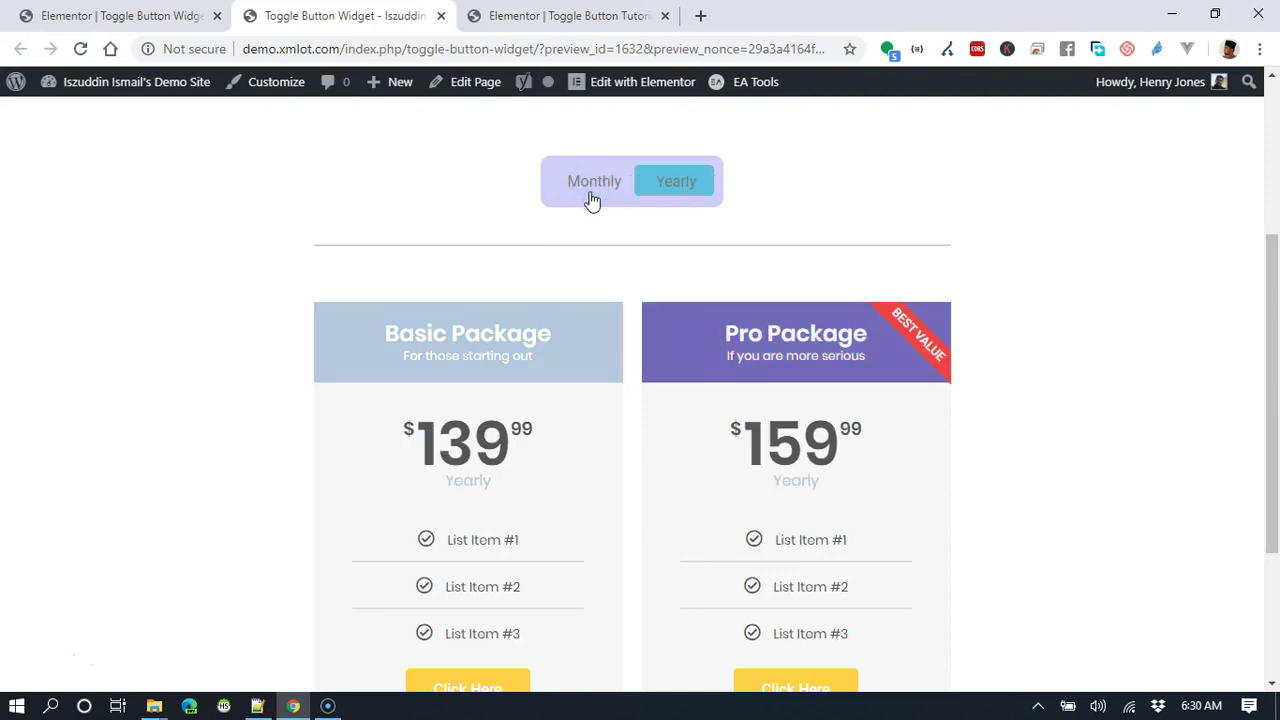
left_click(591, 199)
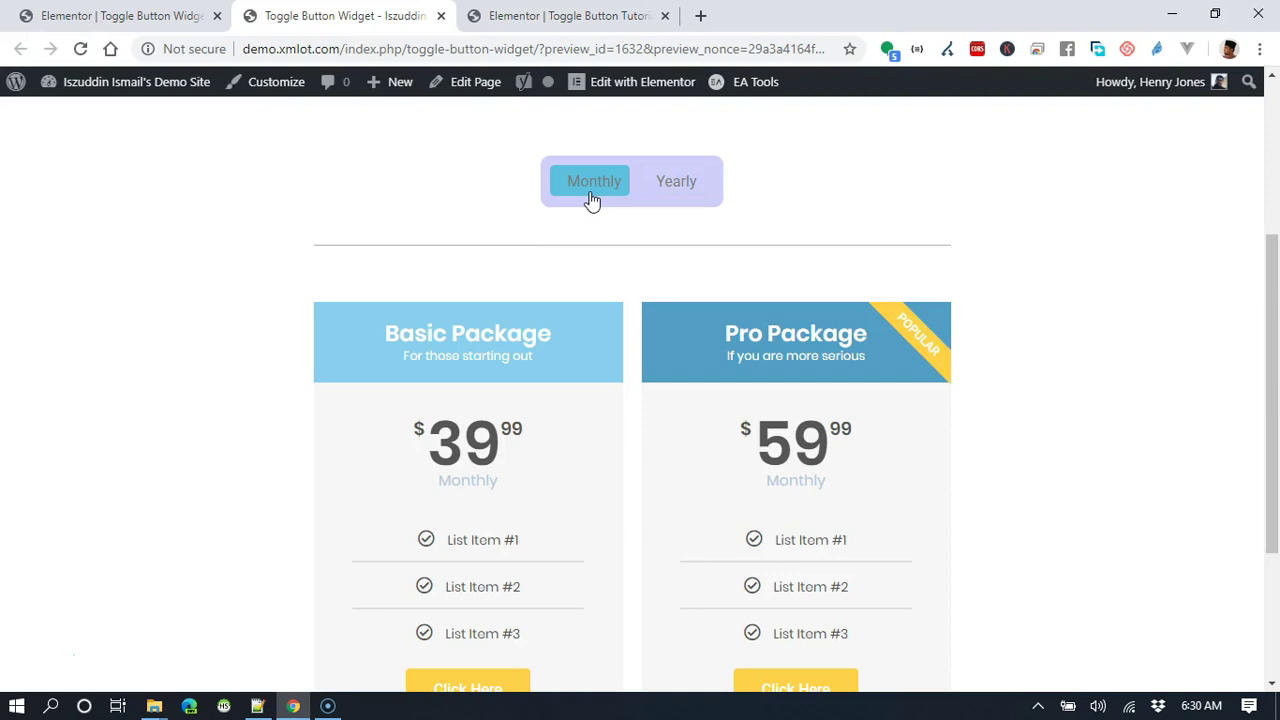
Switch to the tutorial page's Elementor editor and add a new single-column section to the empty page
left_click(585, 14)
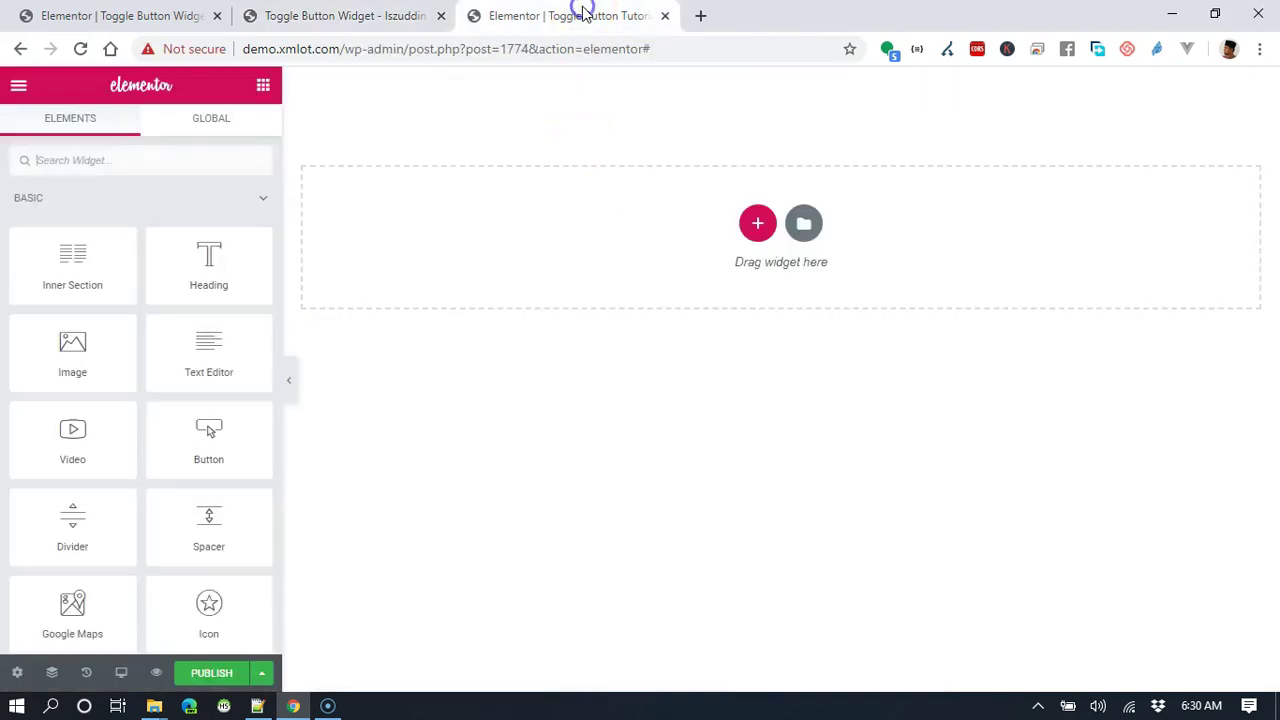
left_click(757, 223)
left_click(531, 283)
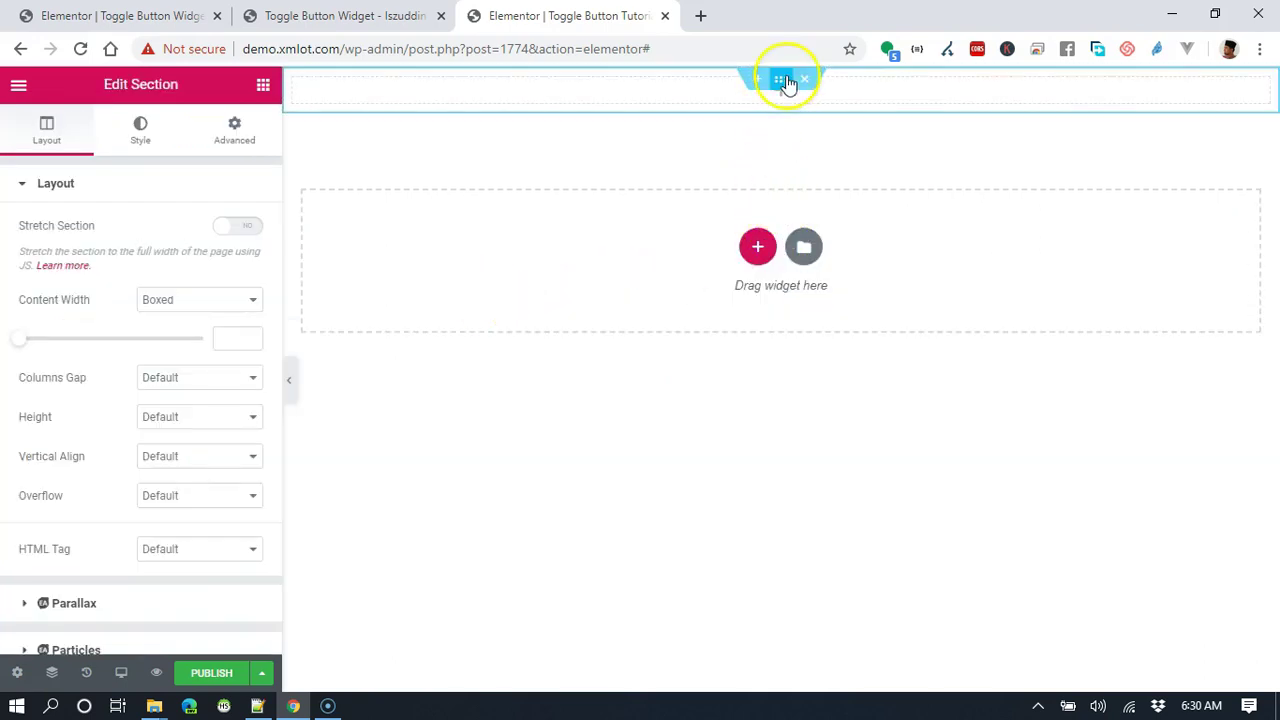
Set the new section's top and bottom margins to 100 px
left_click(243, 140)
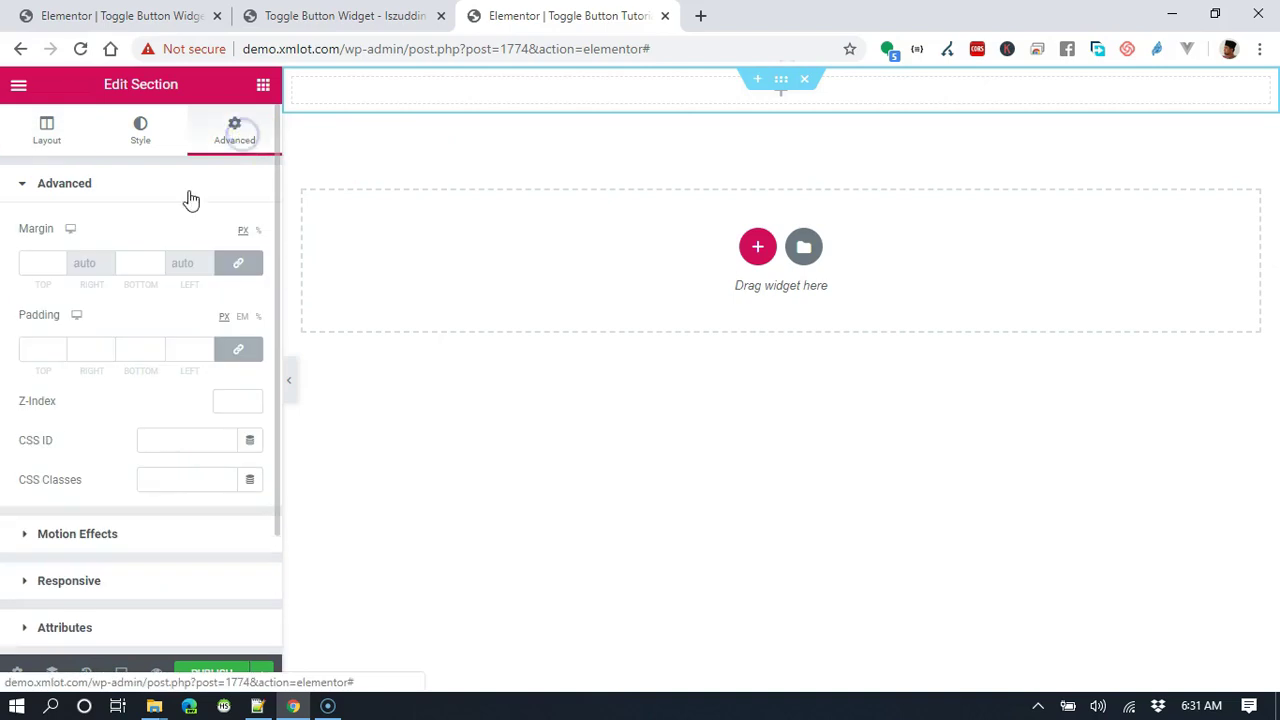
left_click(29, 265)
type("100")
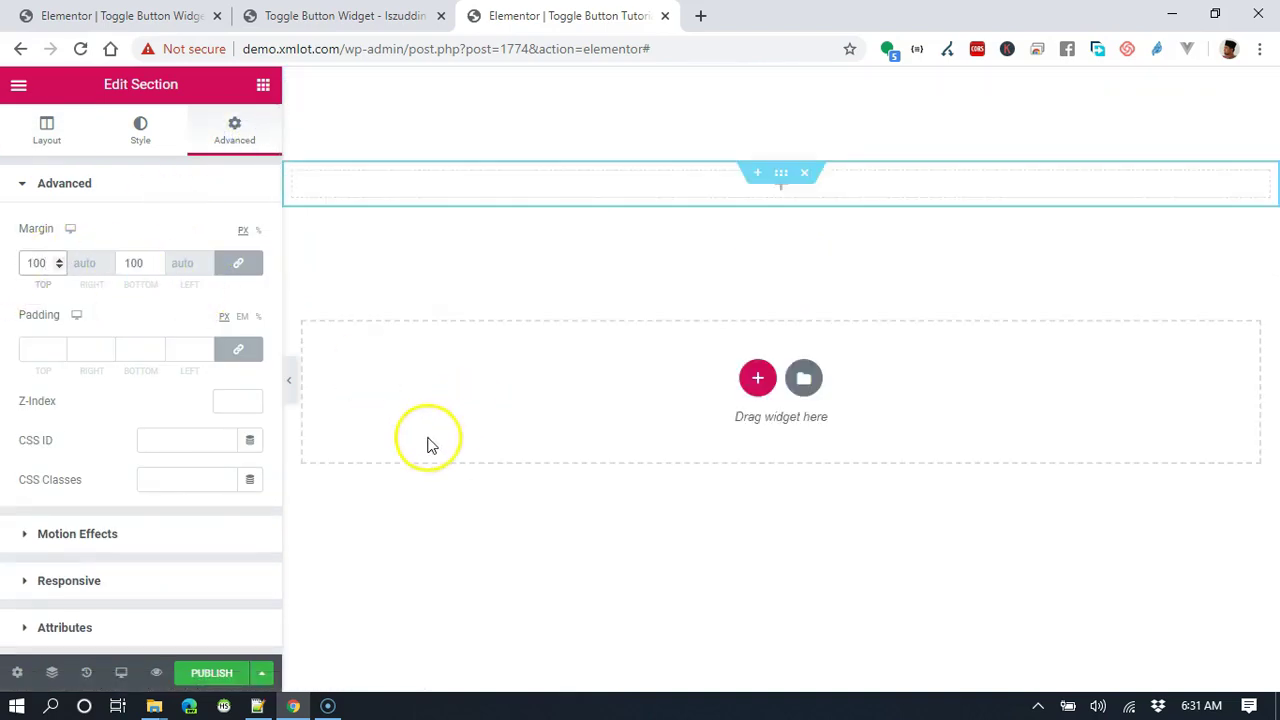
left_click(565, 288)
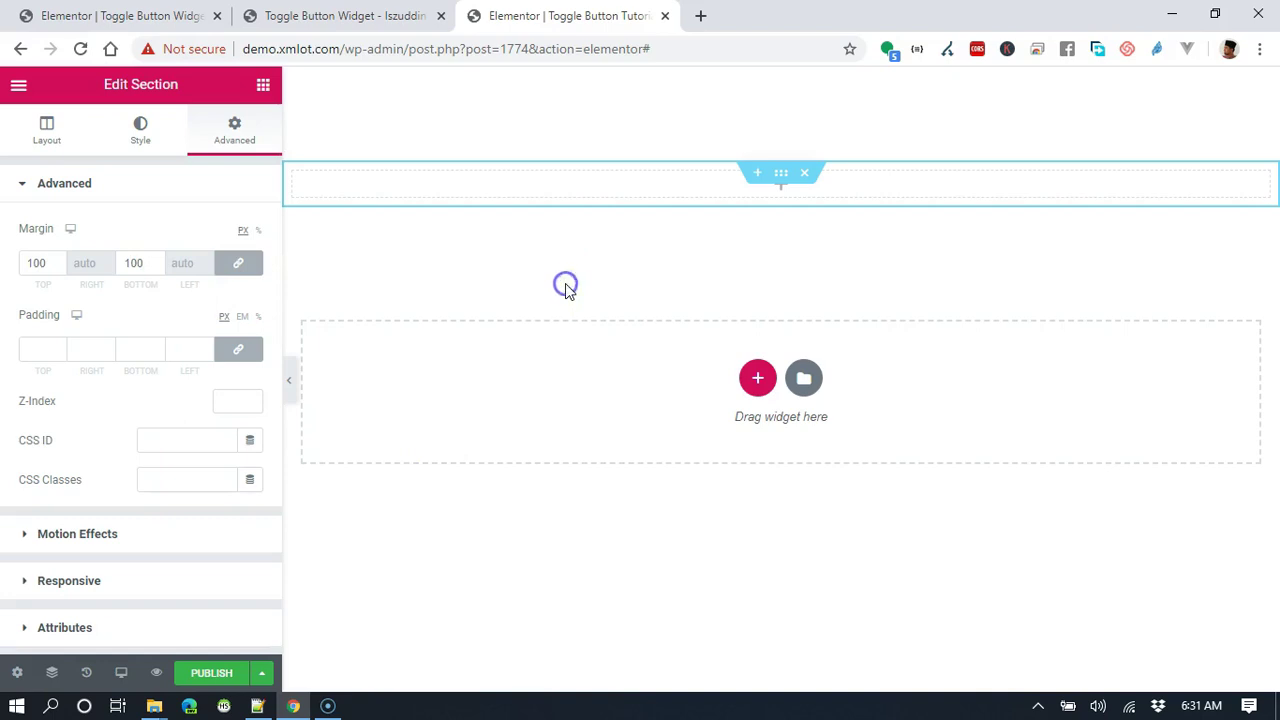
Place an Inner Section inside the section and delete its second column so a single column remains
left_click(266, 86)
left_click_drag(84, 268, 794, 186)
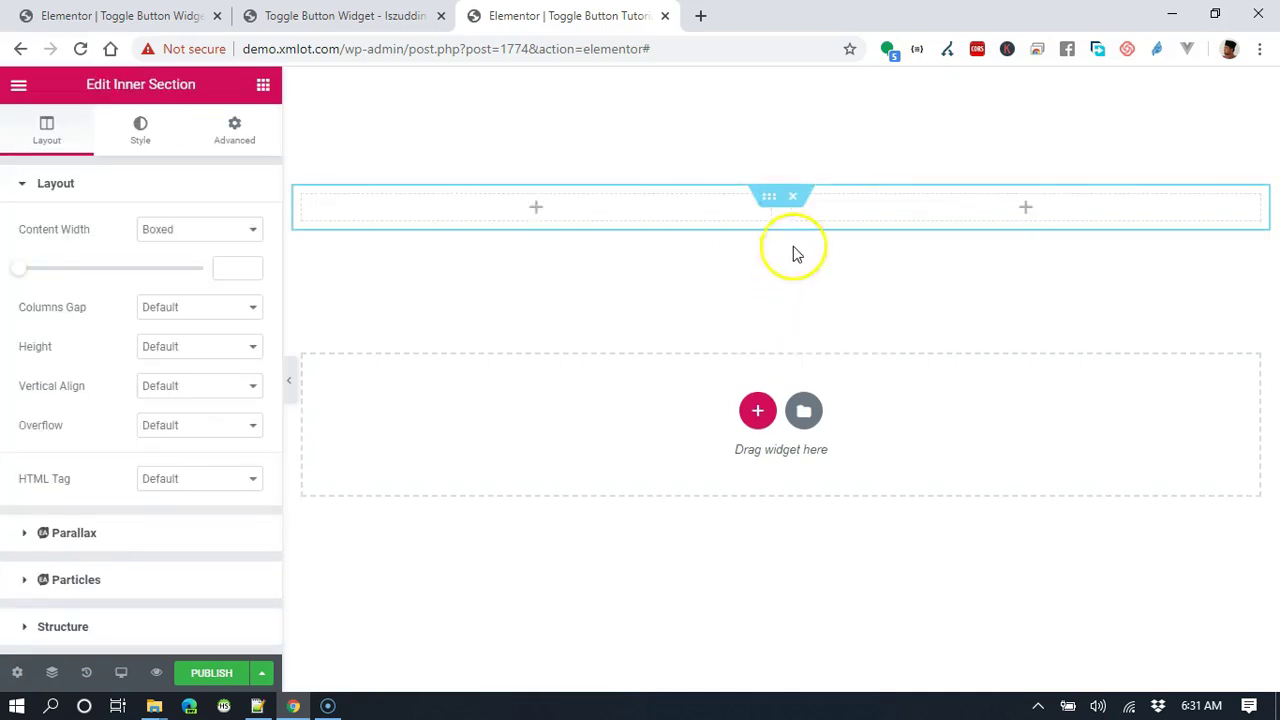
right_click(794, 198)
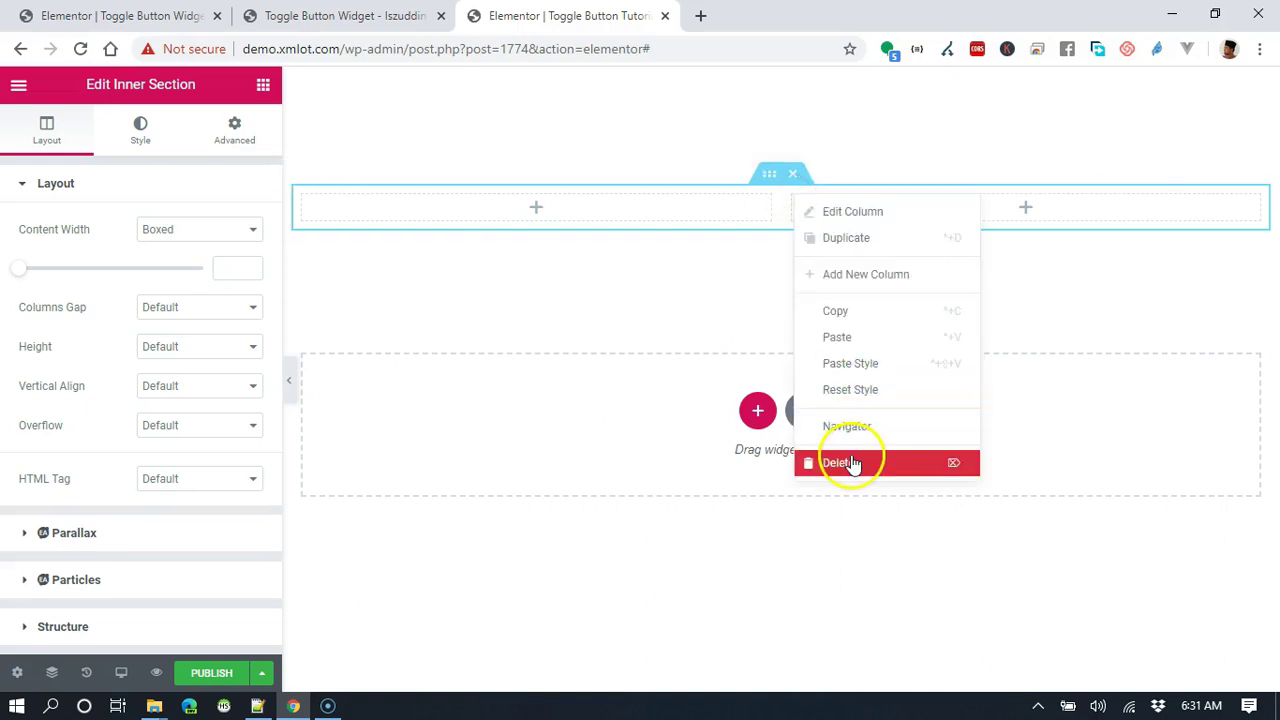
left_click(850, 461)
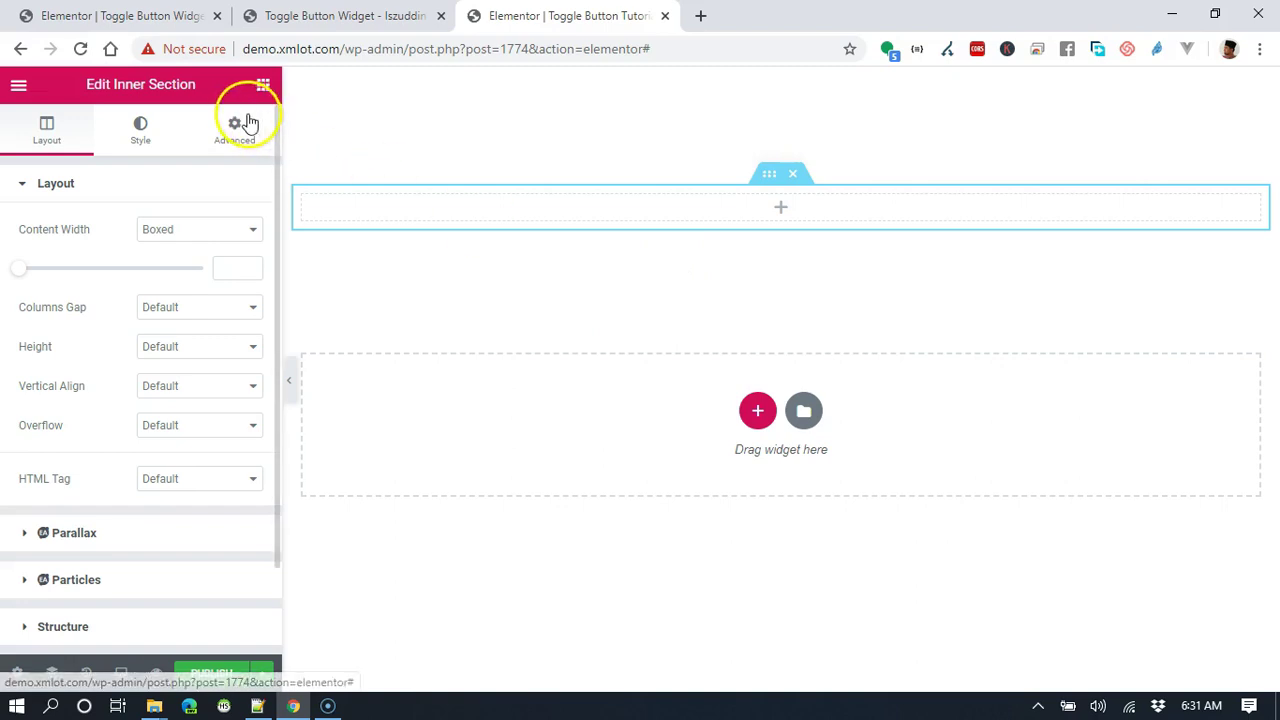
Set the inner section's boxed content width to 195 and its height to Min Height with a minimum of 50
left_click(232, 267)
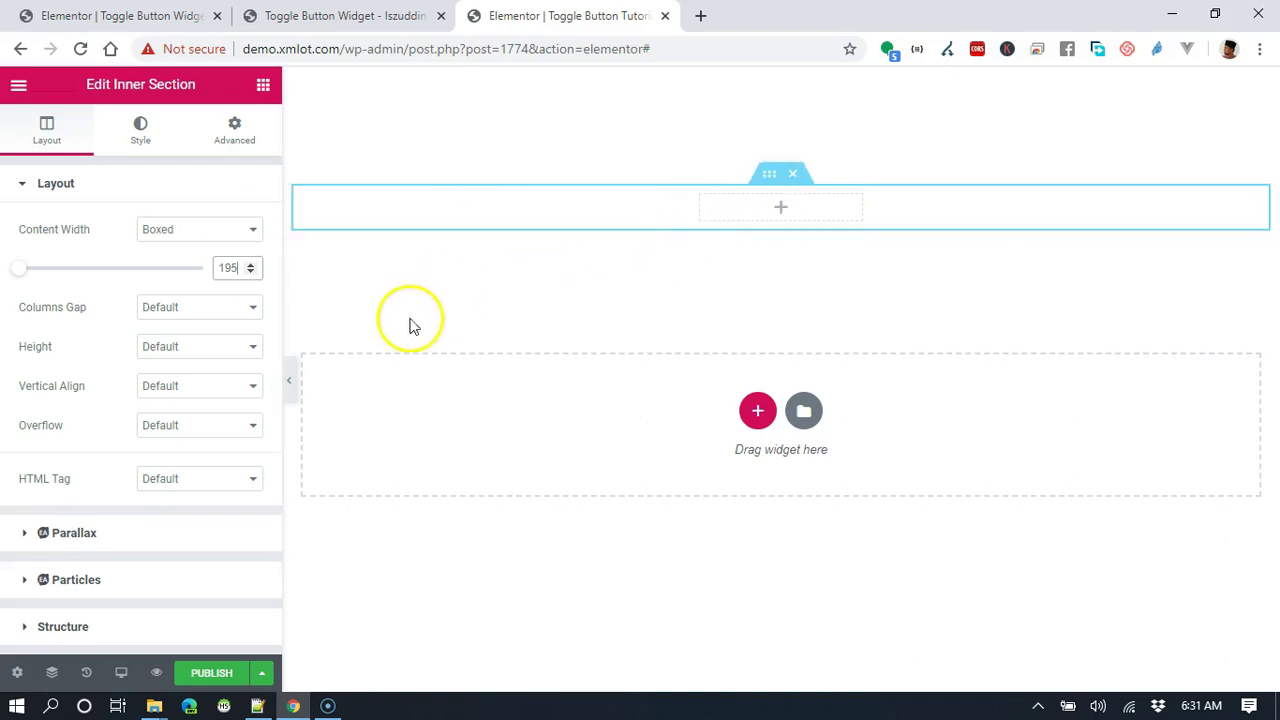
left_click(776, 188)
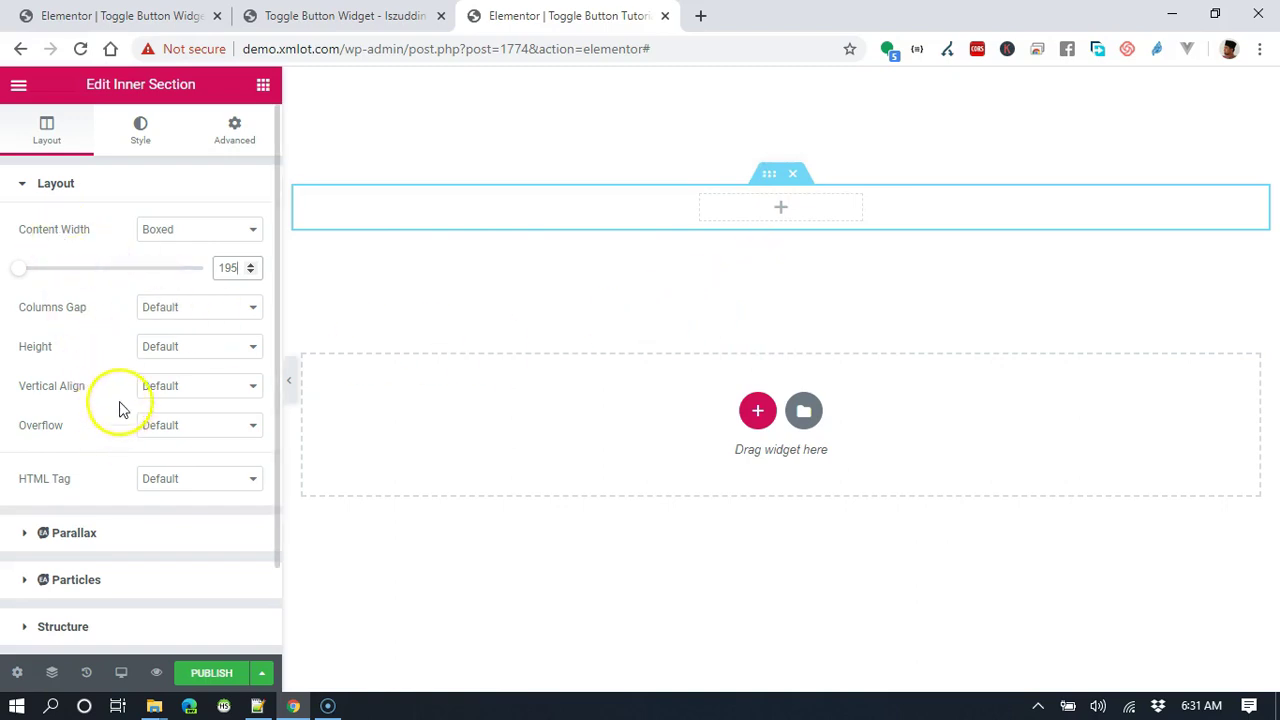
left_click(194, 348)
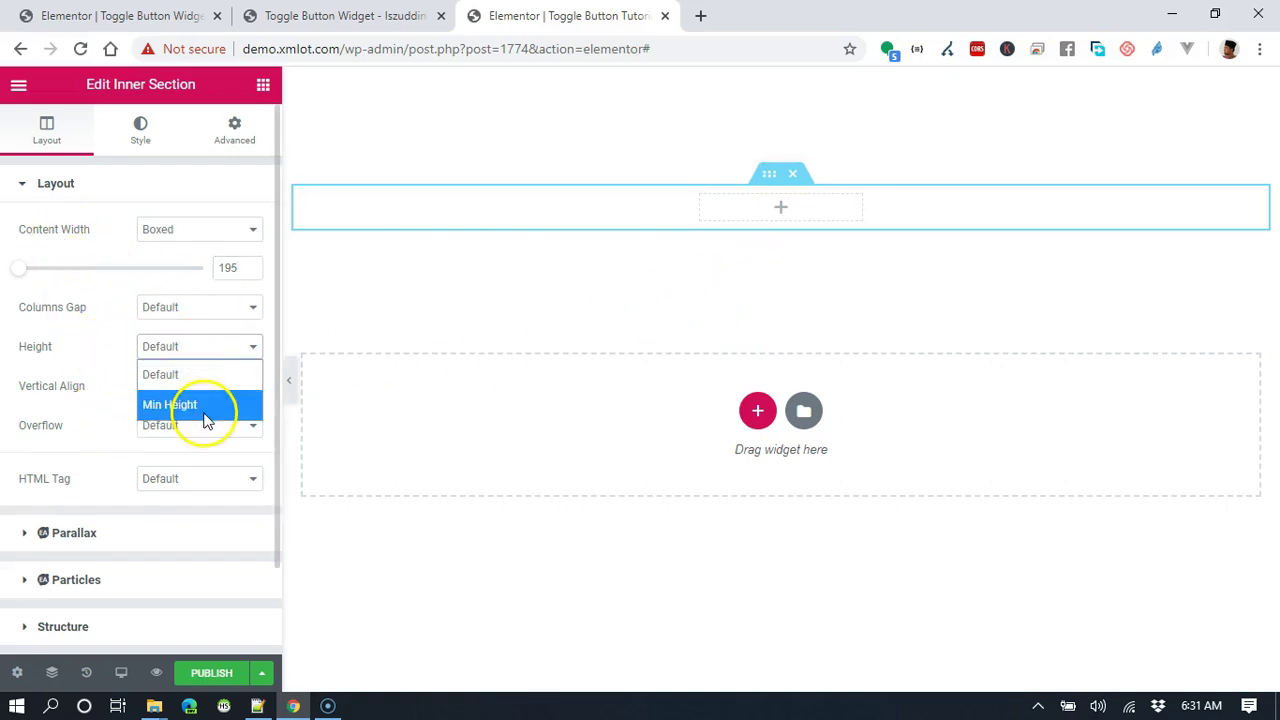
left_click(205, 407)
left_click_drag(230, 419, 215, 418)
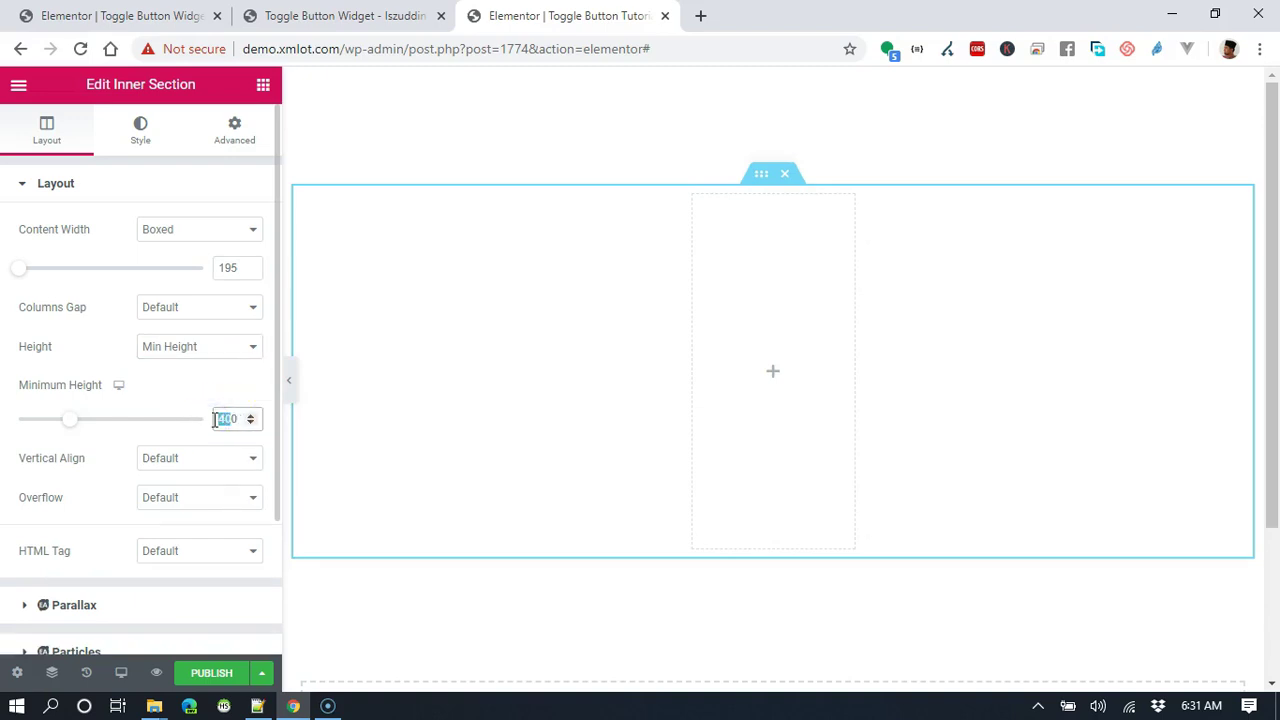
type("50")
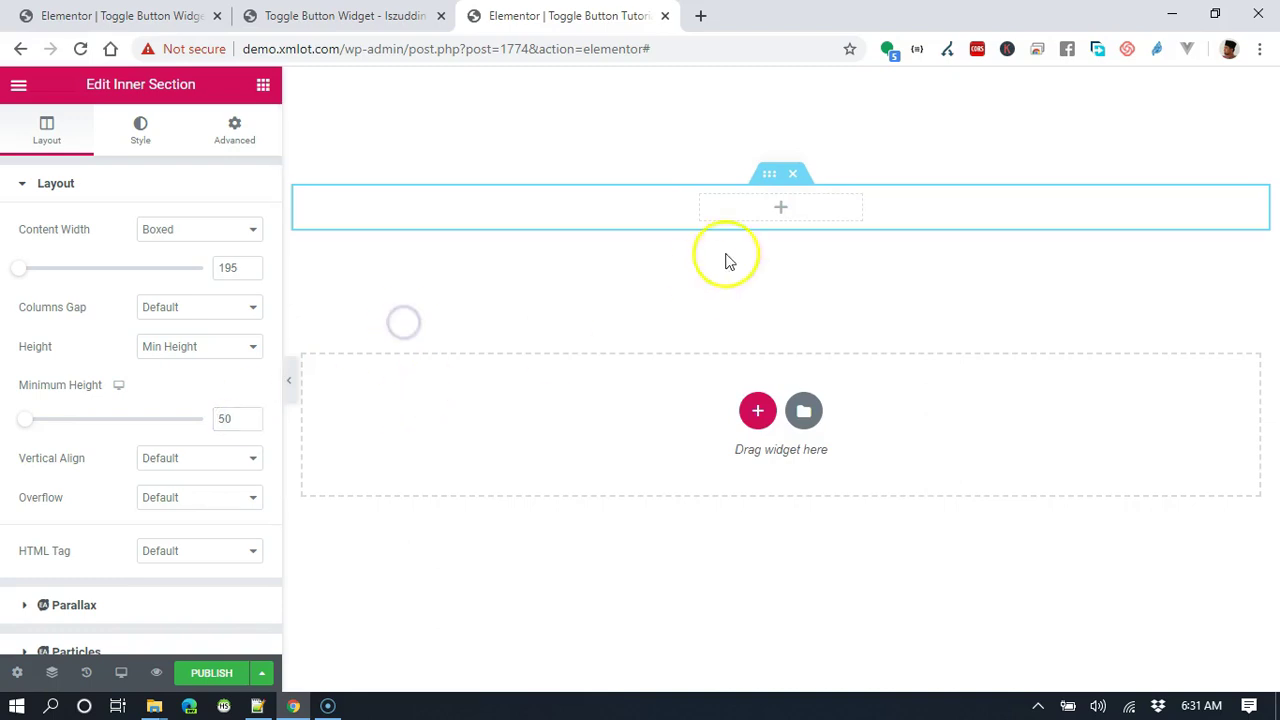
Give the inner section's column a classic background in light grey #E7E7E7
left_click(702, 198)
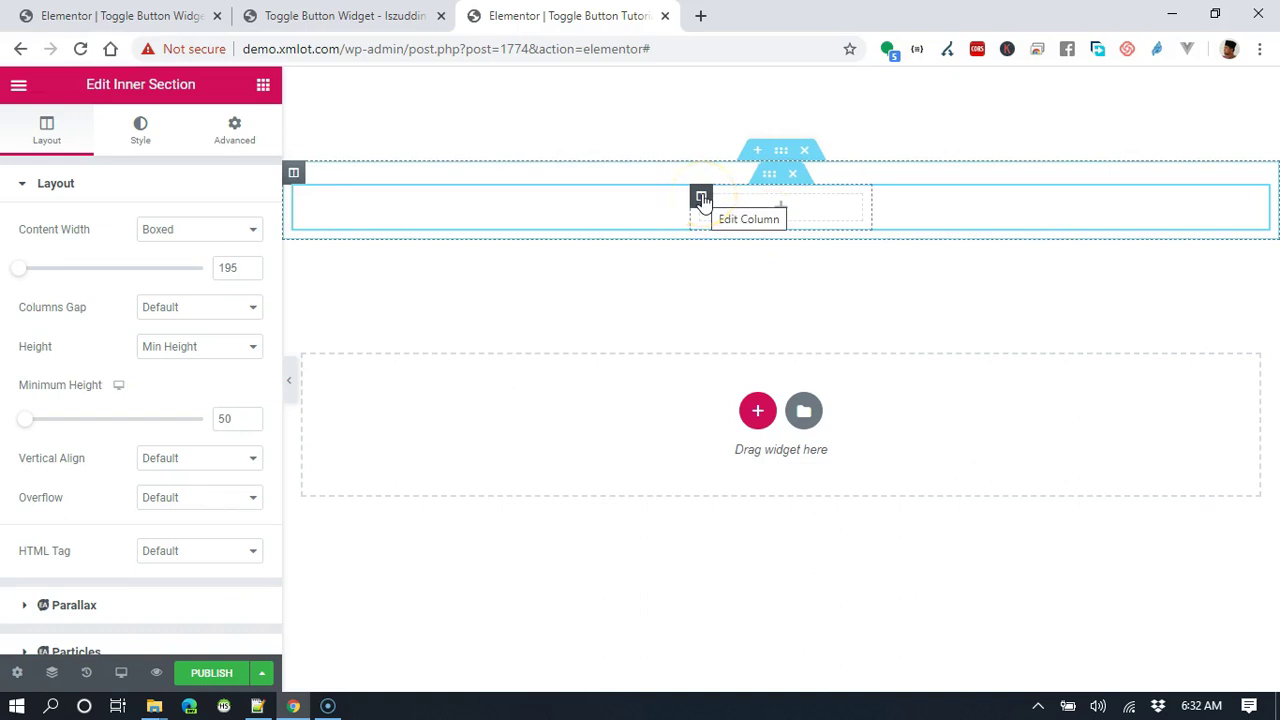
left_click(702, 198)
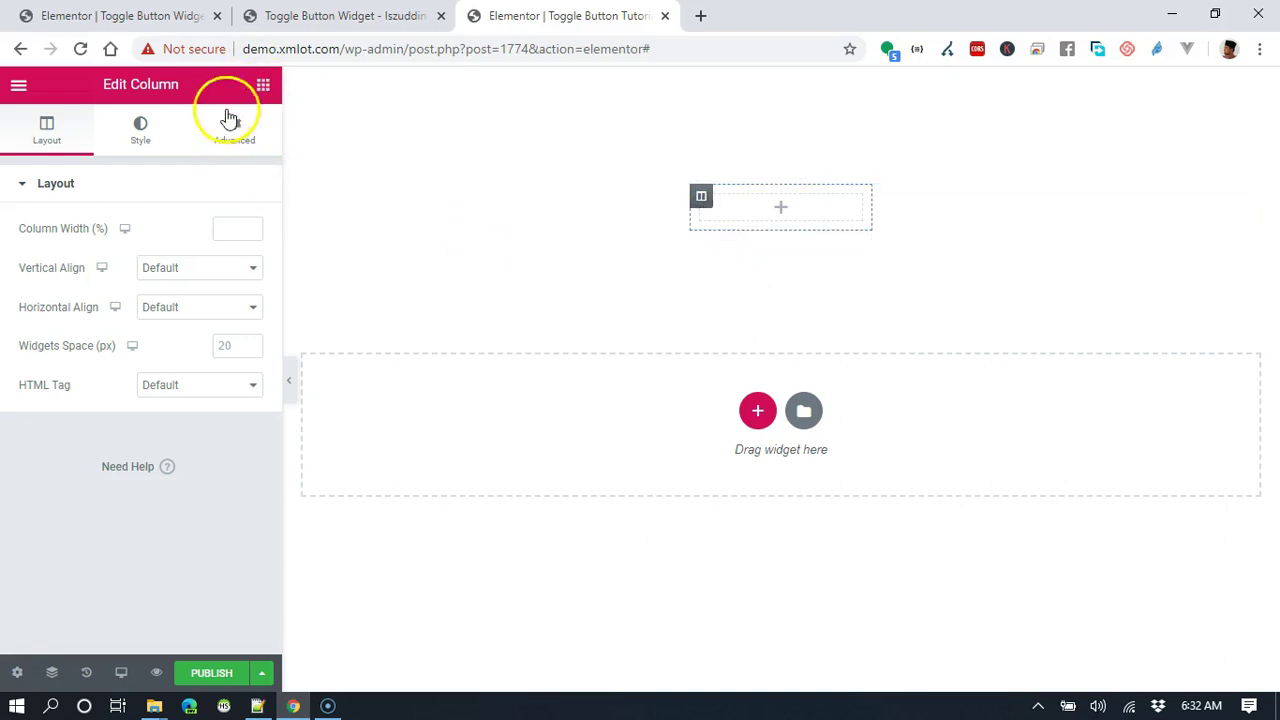
left_click(167, 140)
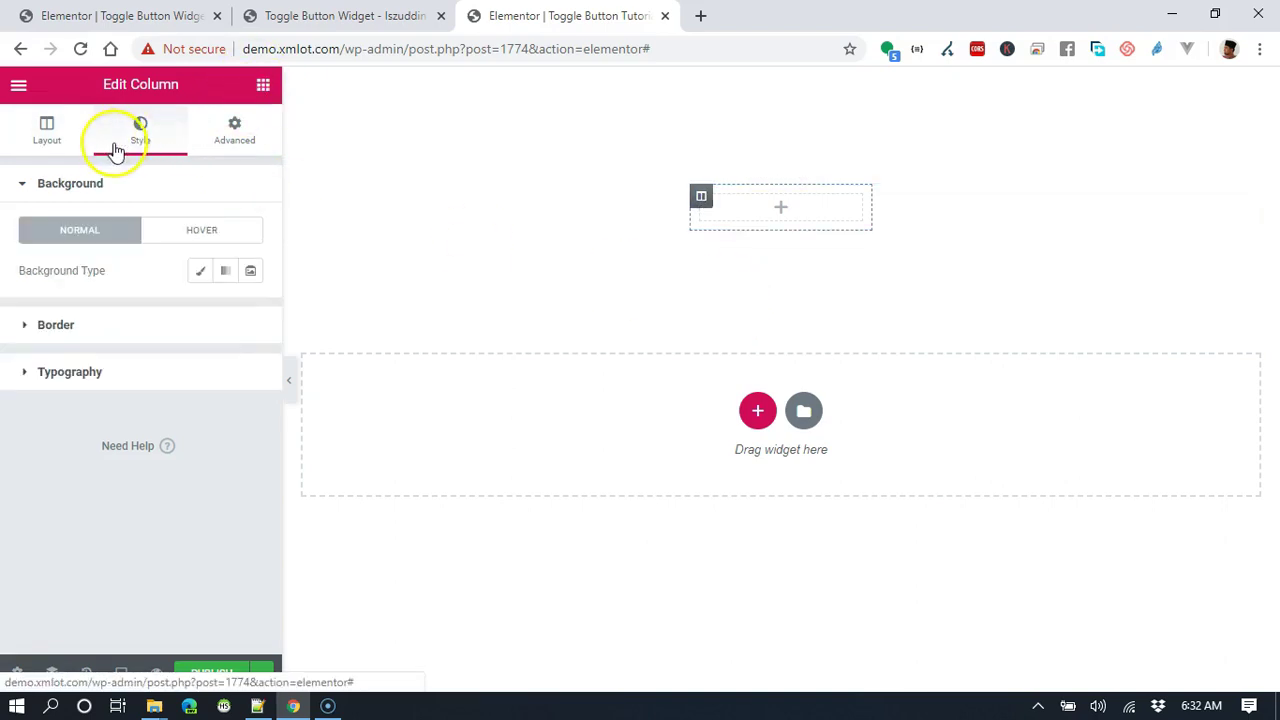
left_click(200, 271)
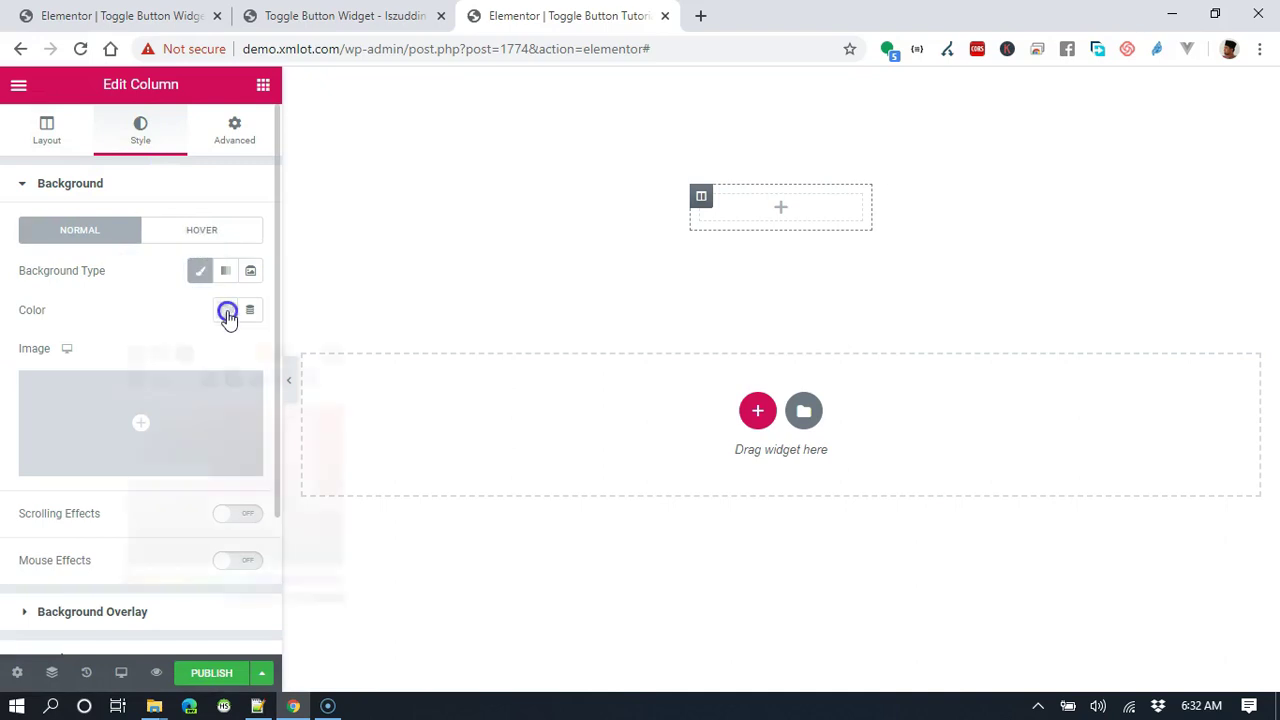
left_click(226, 311)
left_click_drag(134, 463, 97, 425)
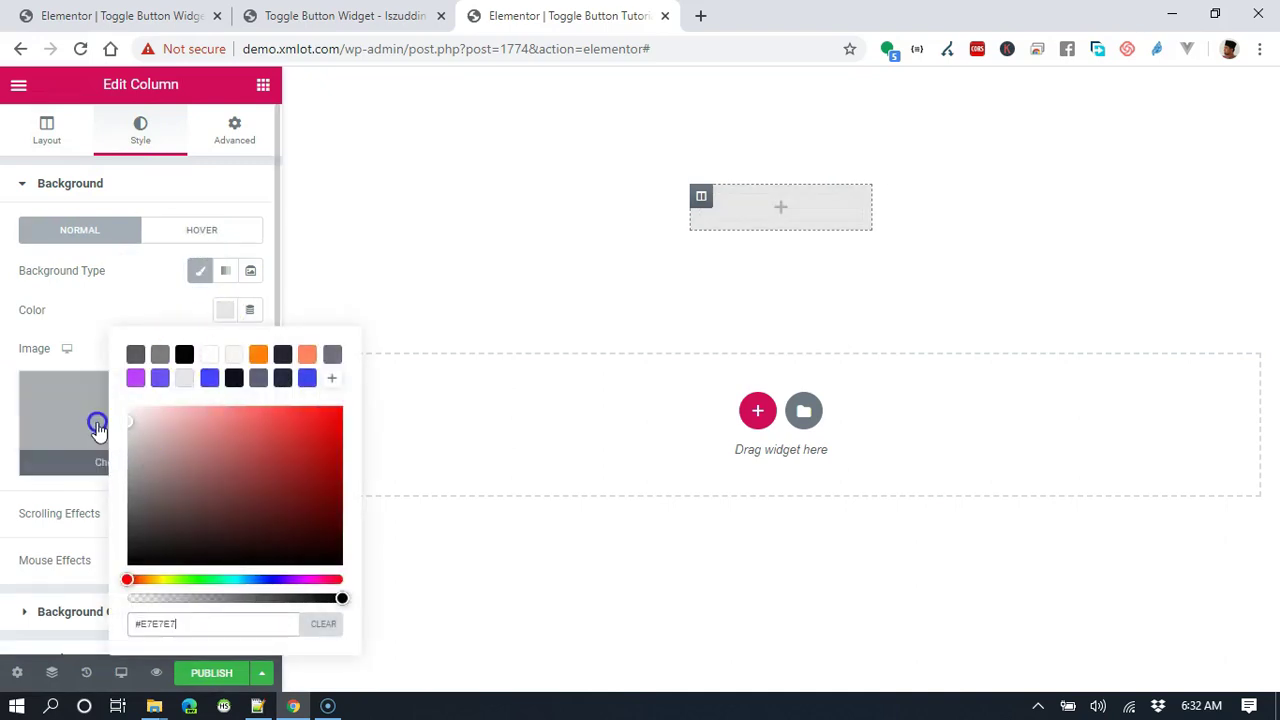
left_click(17, 271)
Set the inner column's border radius to 10 px on all corners
scroll(95, 368, "down", 2)
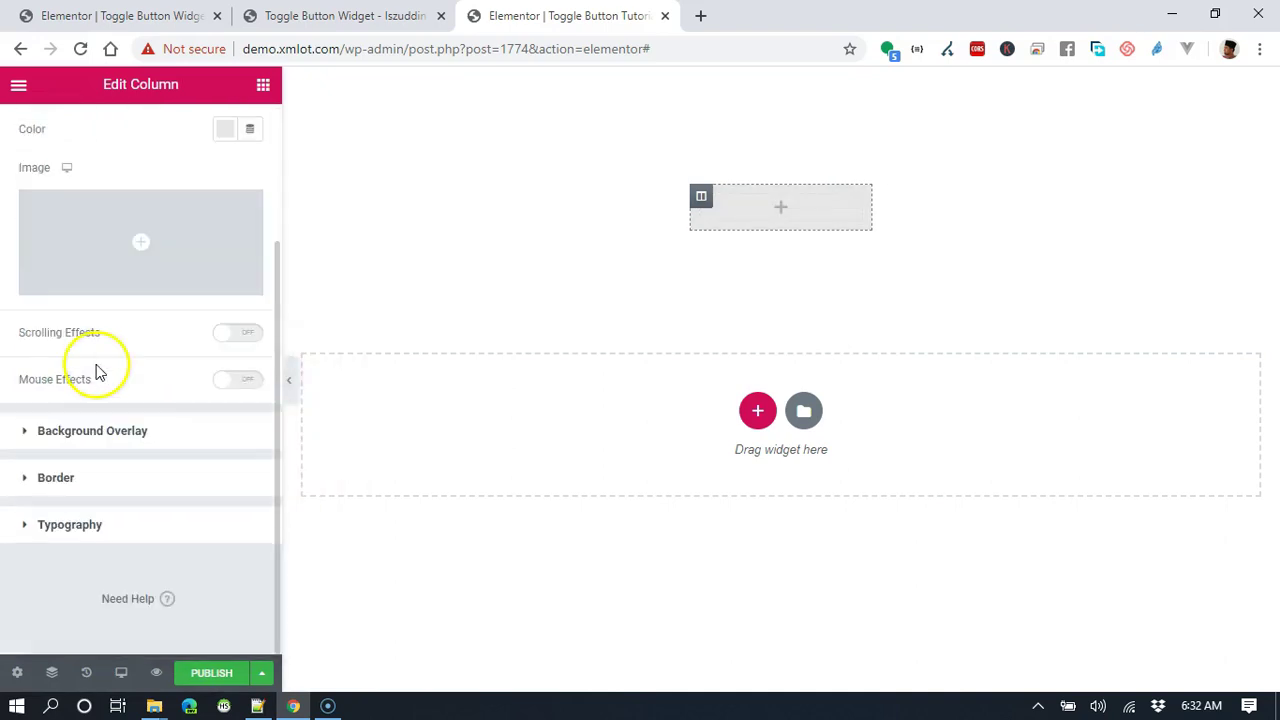
left_click(110, 474)
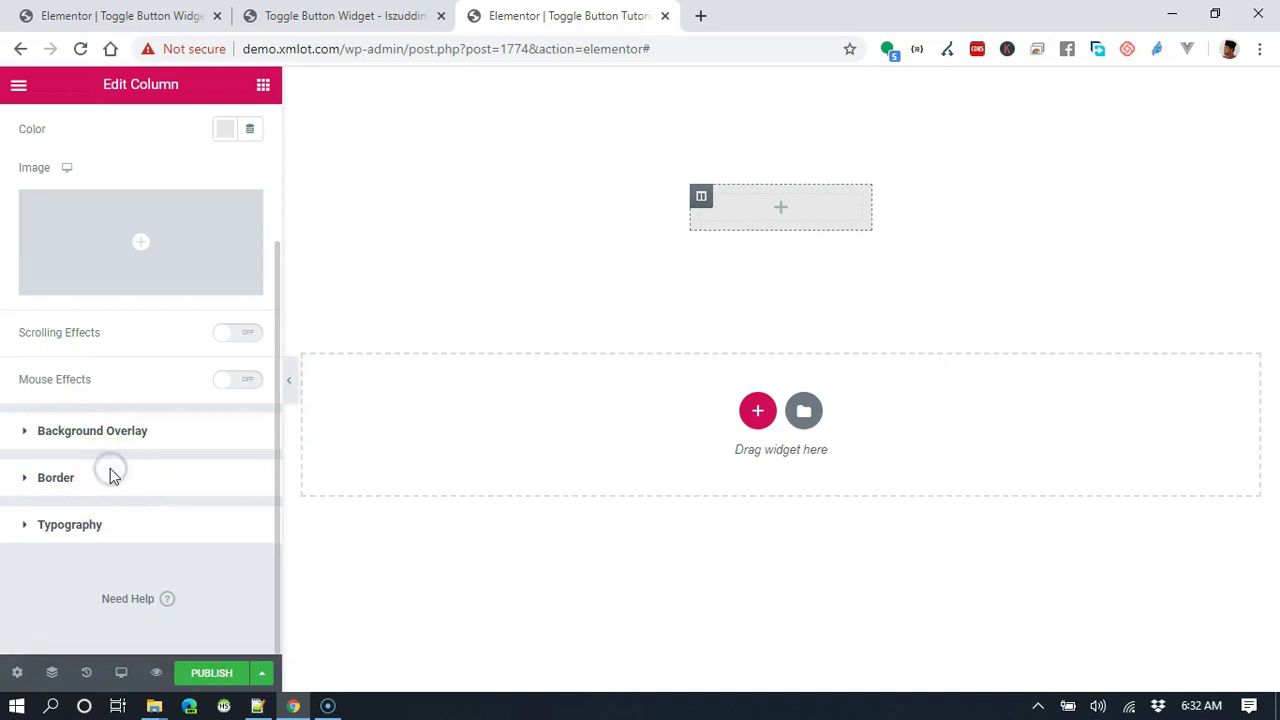
left_click(28, 440)
type("10")
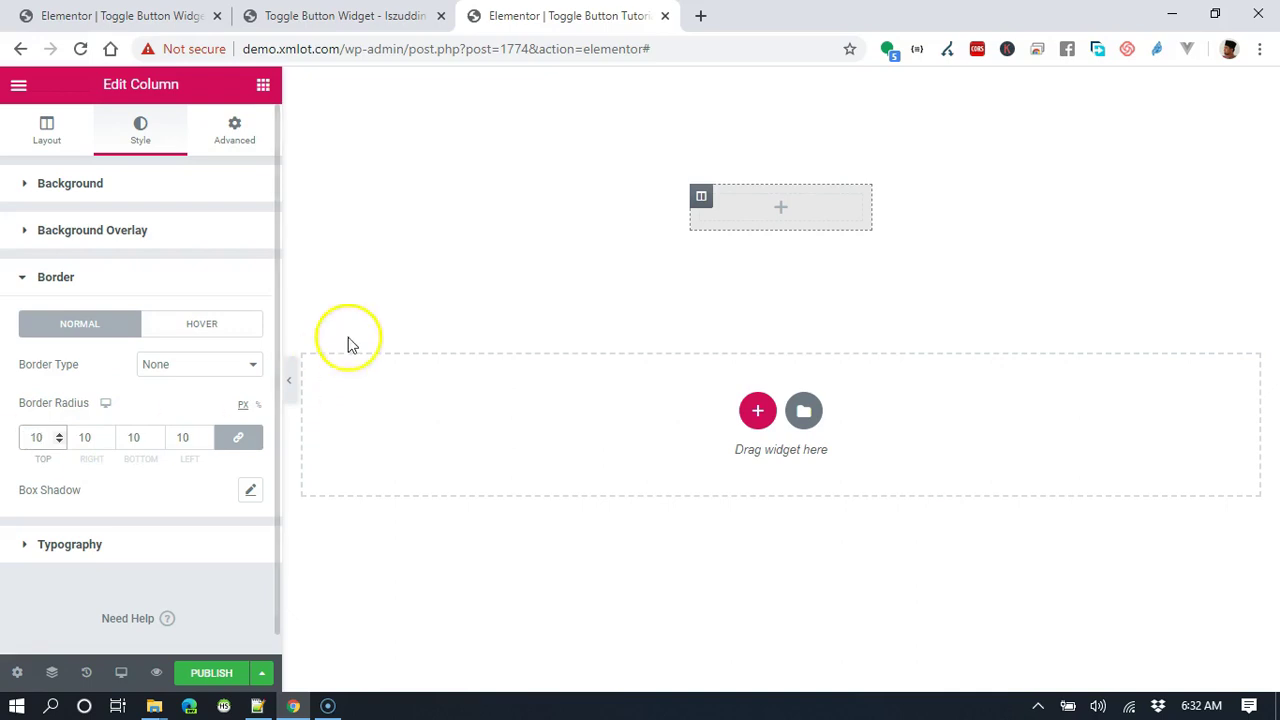
left_click(502, 306)
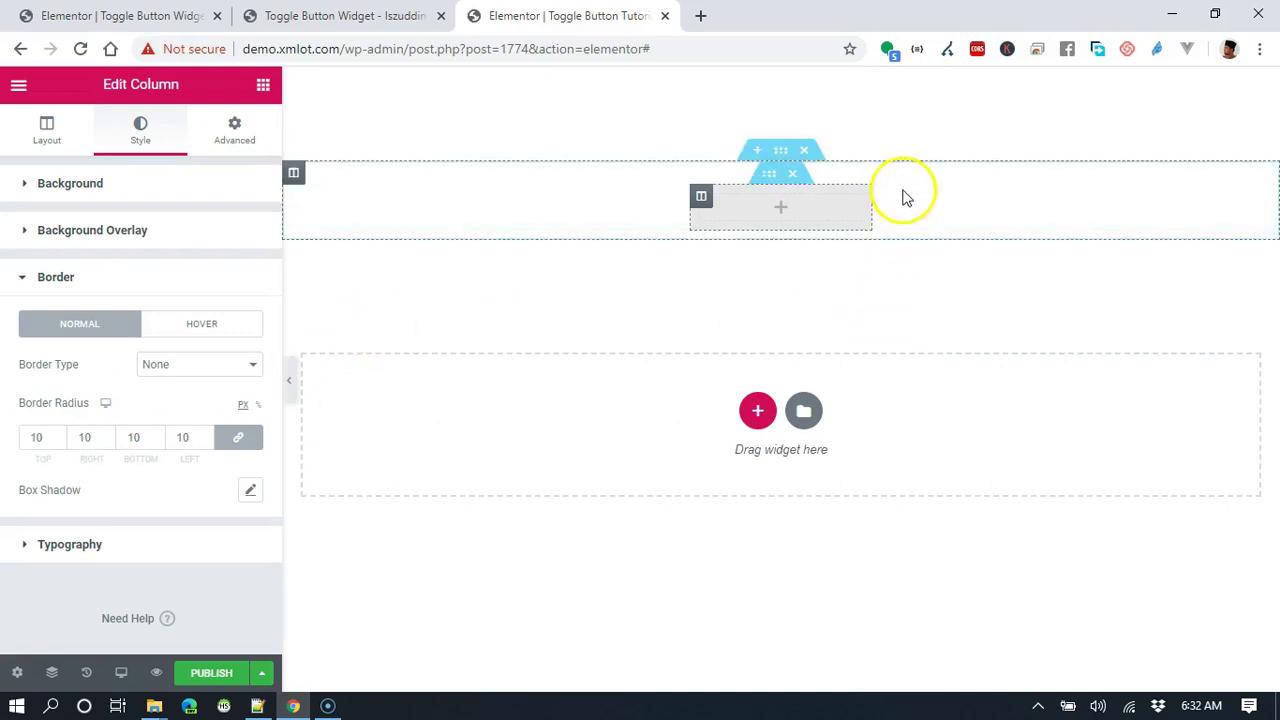
left_click(903, 117)
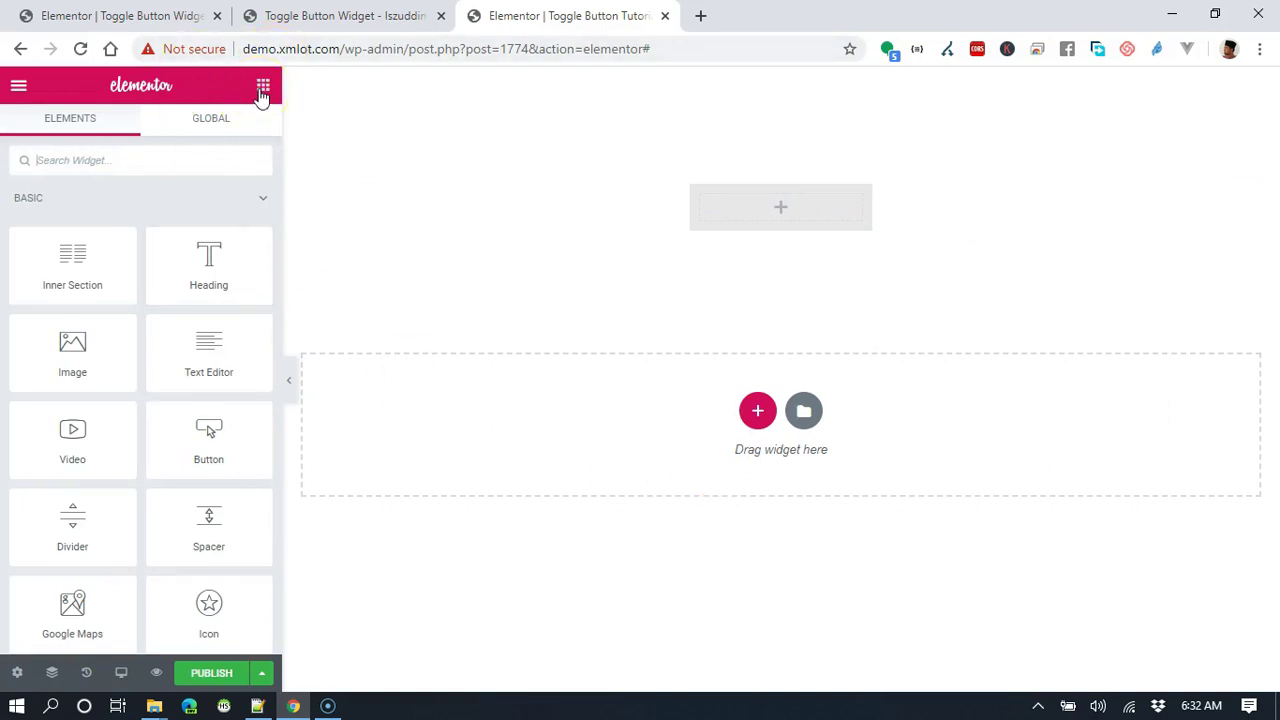
Find the Button widget and place it inside the grey inner column
left_click(214, 150)
type("butto")
left_click_drag(63, 241, 738, 215)
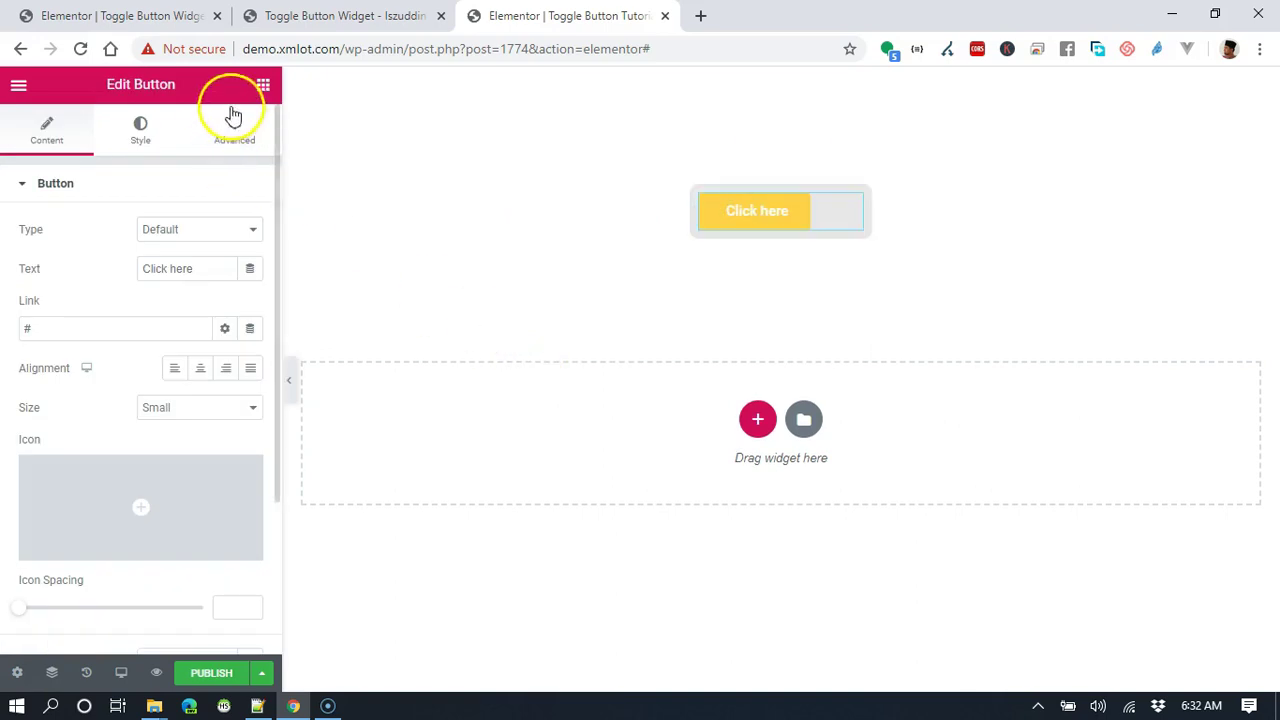
Add a Heading widget below the button and set its title to "Option A"
left_click(262, 86)
left_click_drag(243, 263, 766, 289)
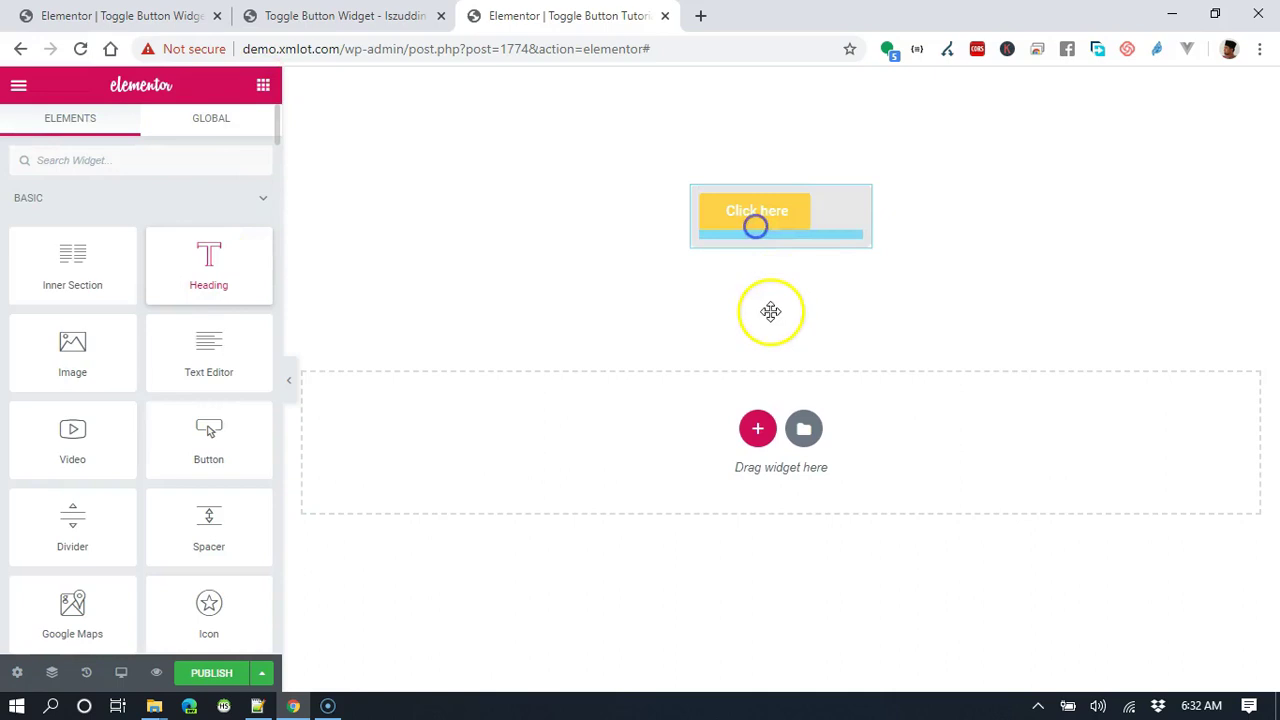
triple_click(104, 257)
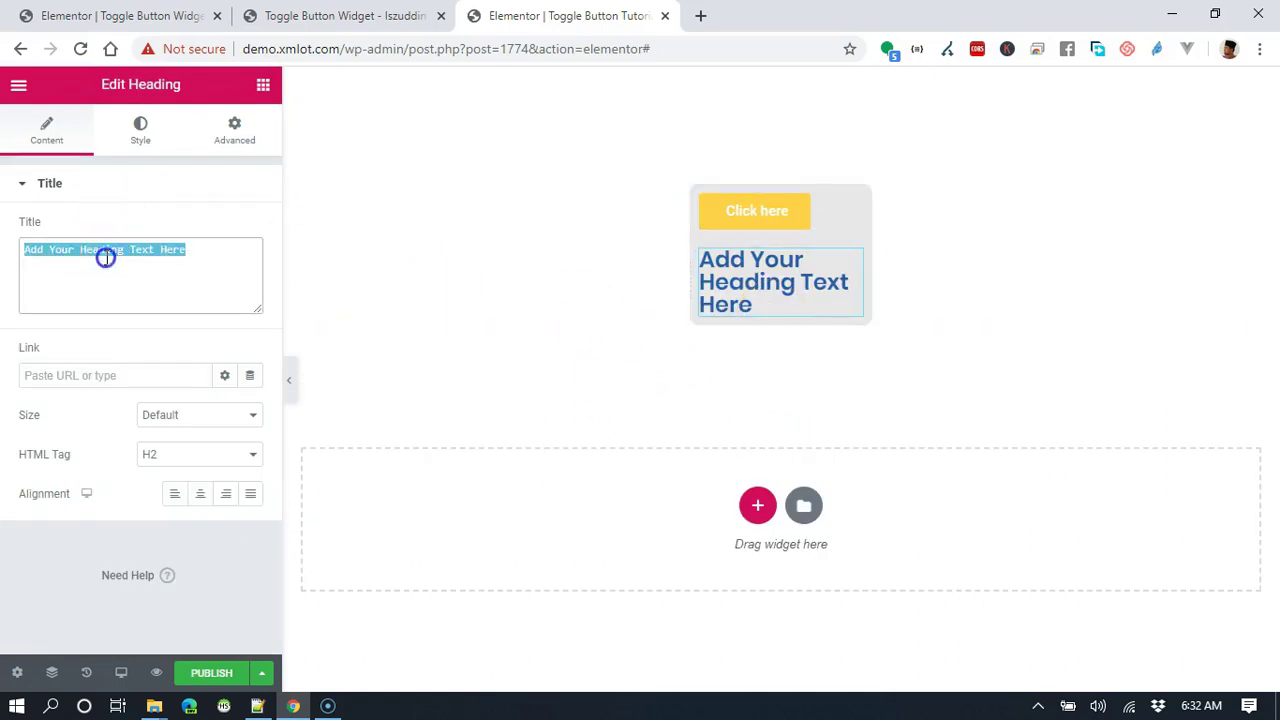
type("Option A")
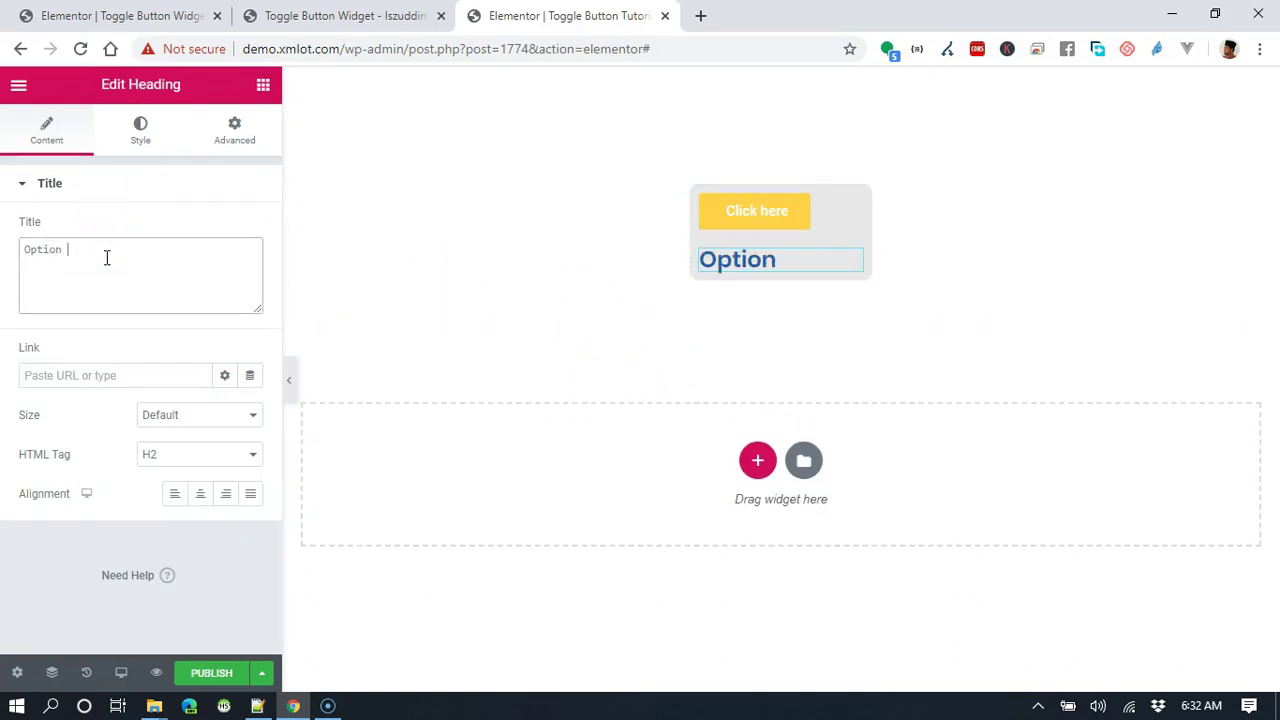
right_click(853, 266)
left_click(898, 302)
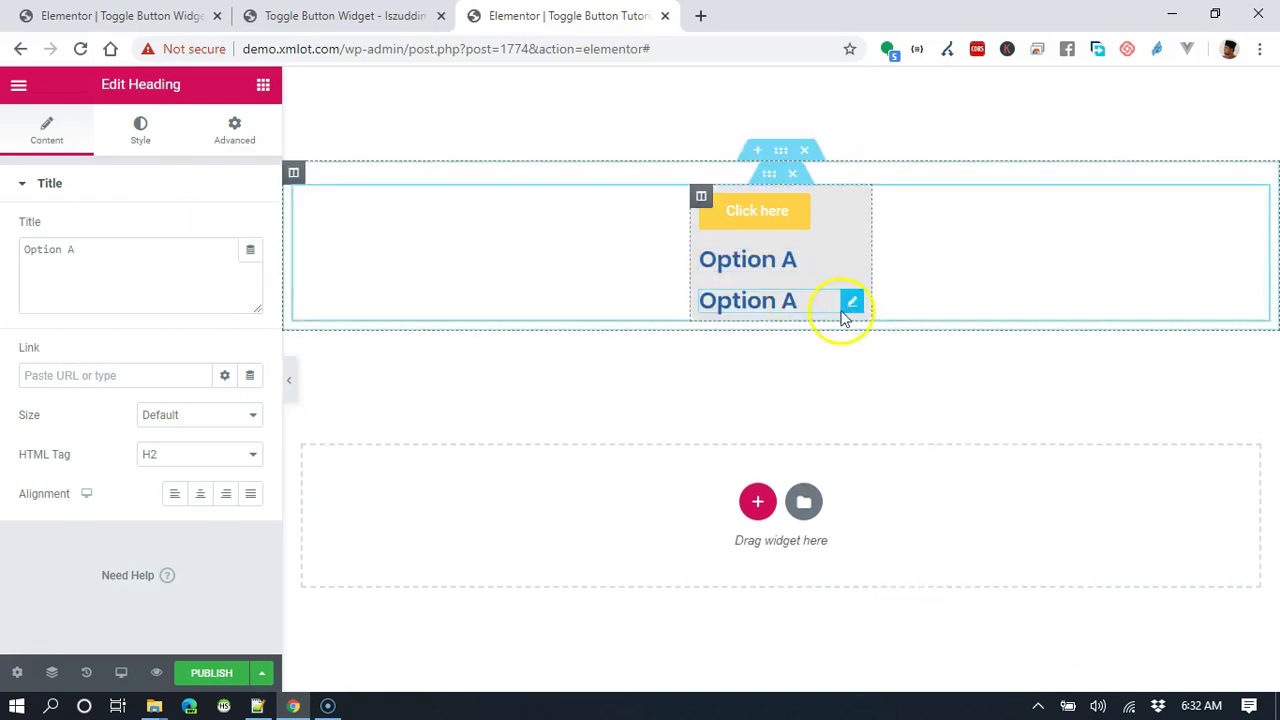
right_click(850, 309)
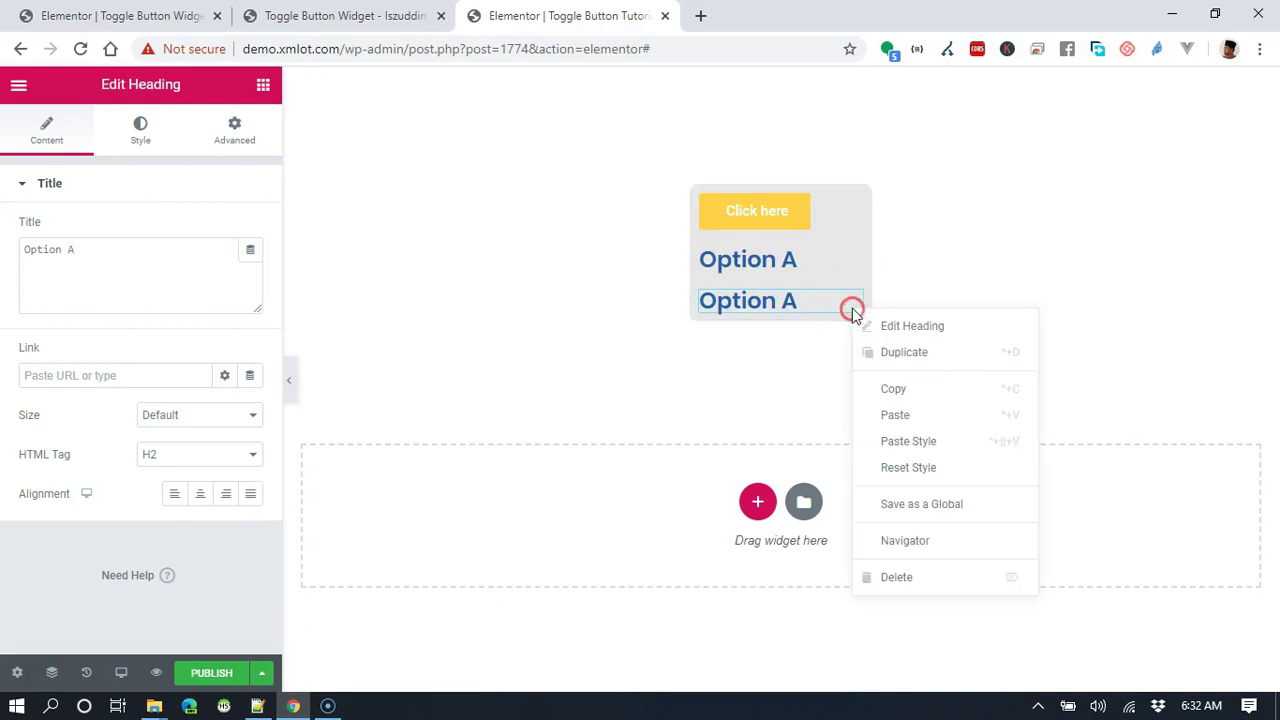
left_click(903, 580)
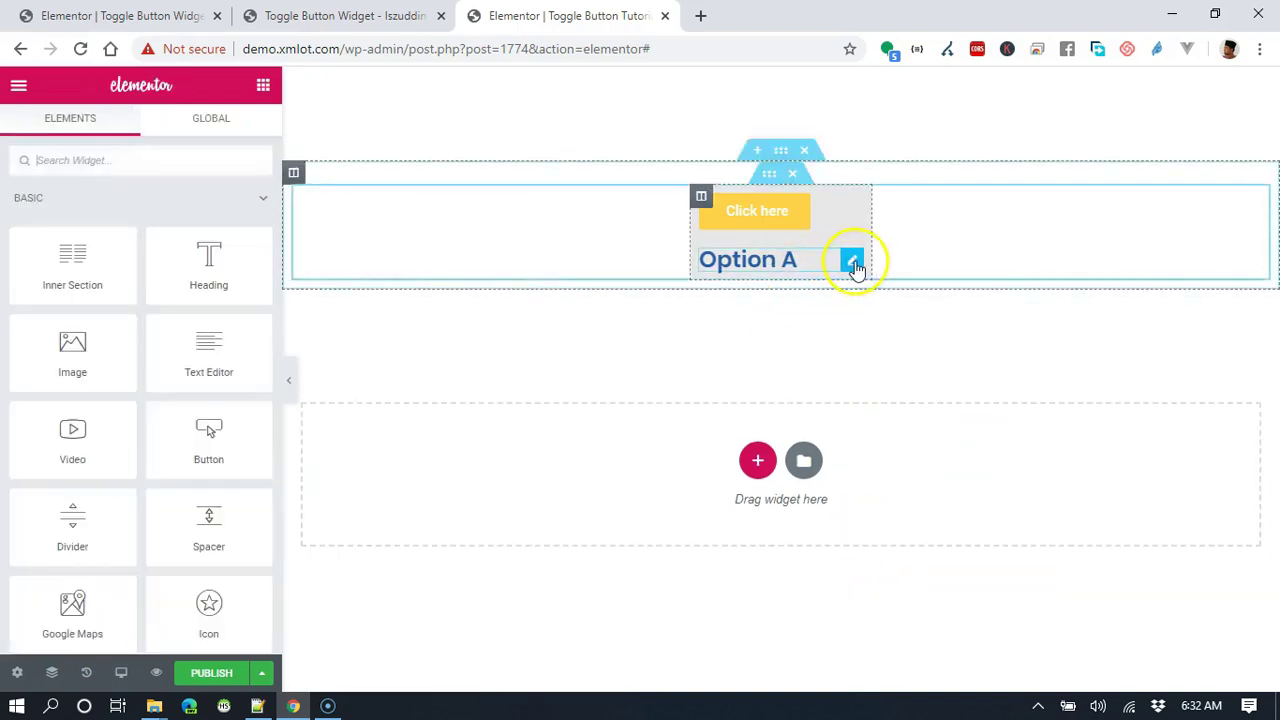
Set the HTML tag of the "Option A" heading to span
left_click(851, 263)
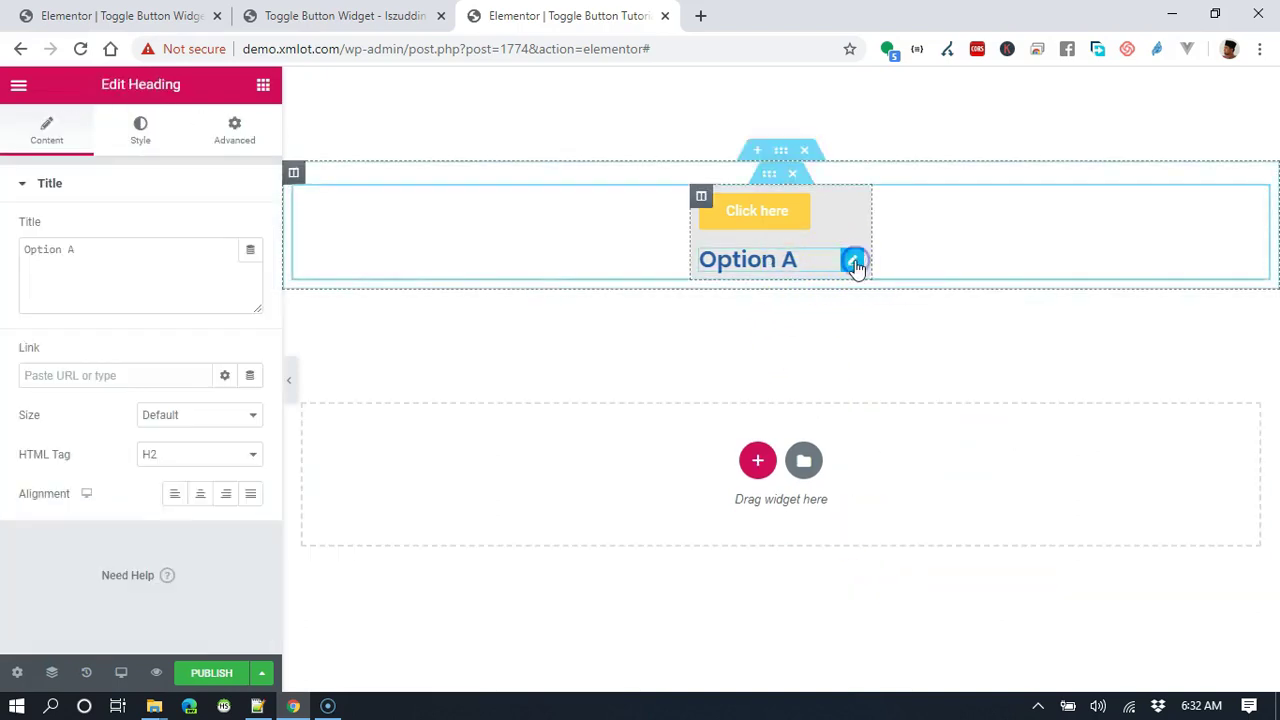
left_click(231, 468)
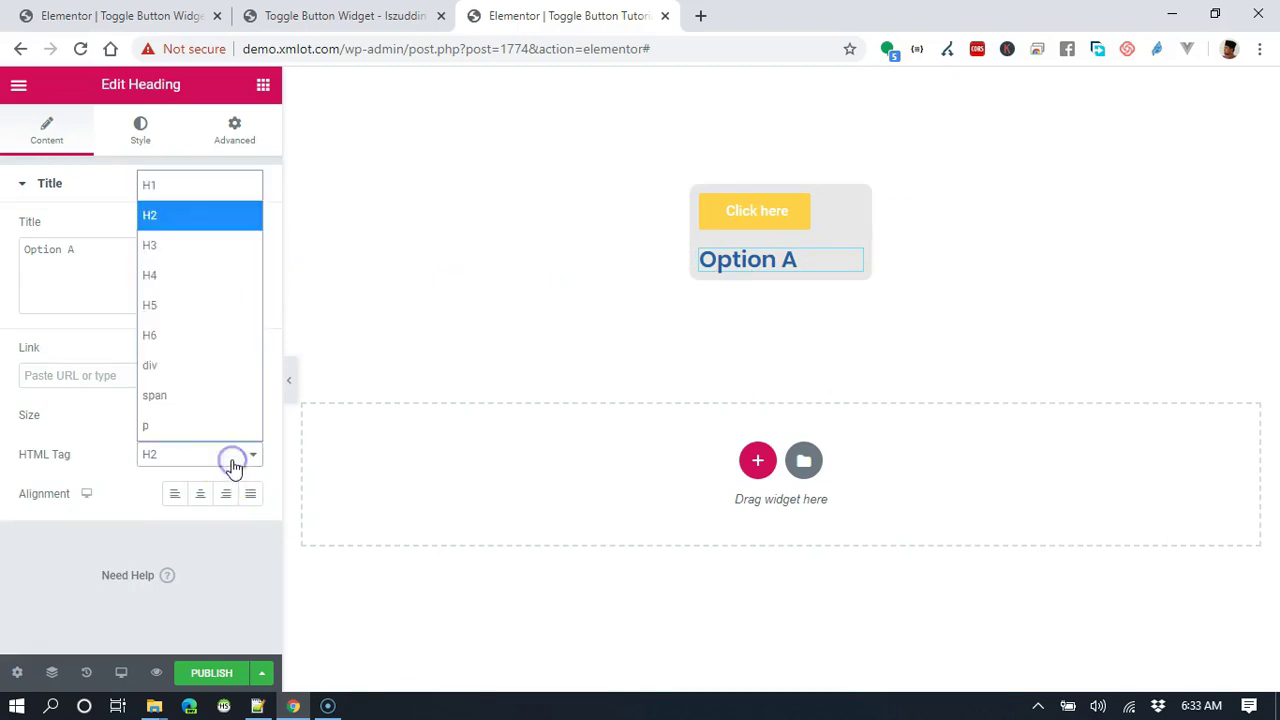
left_click(203, 400)
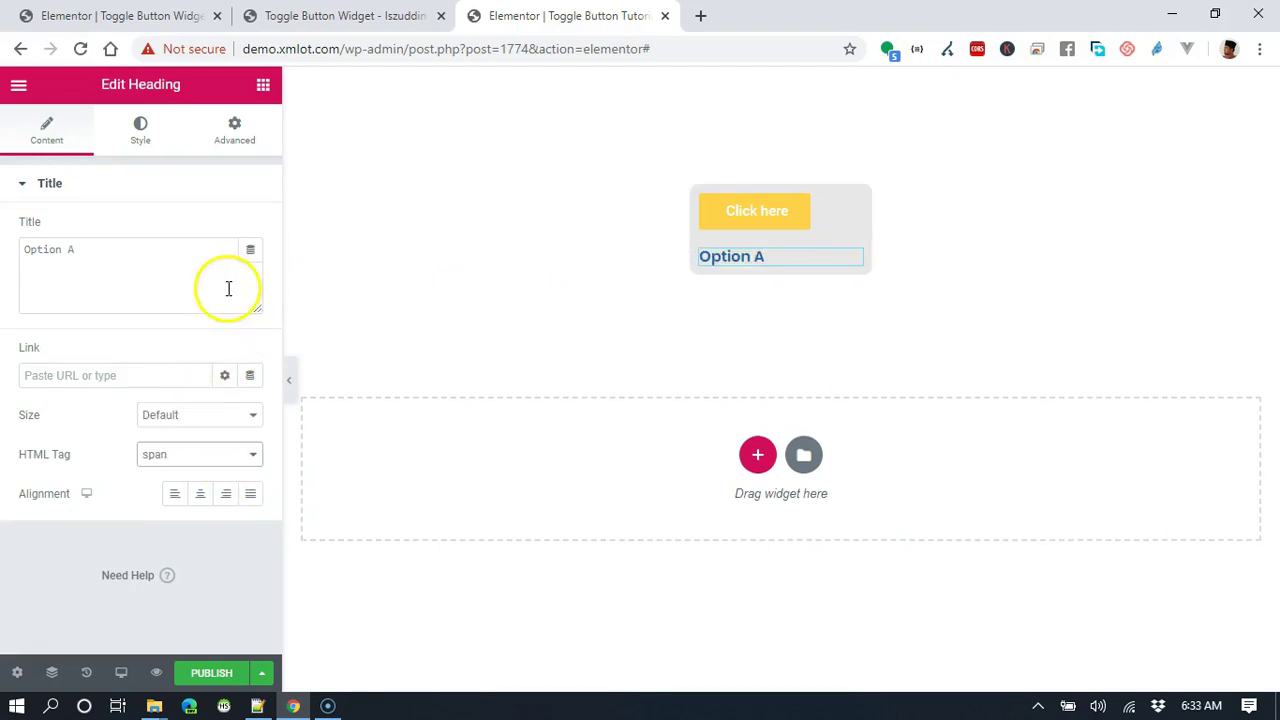
triple_click(177, 263)
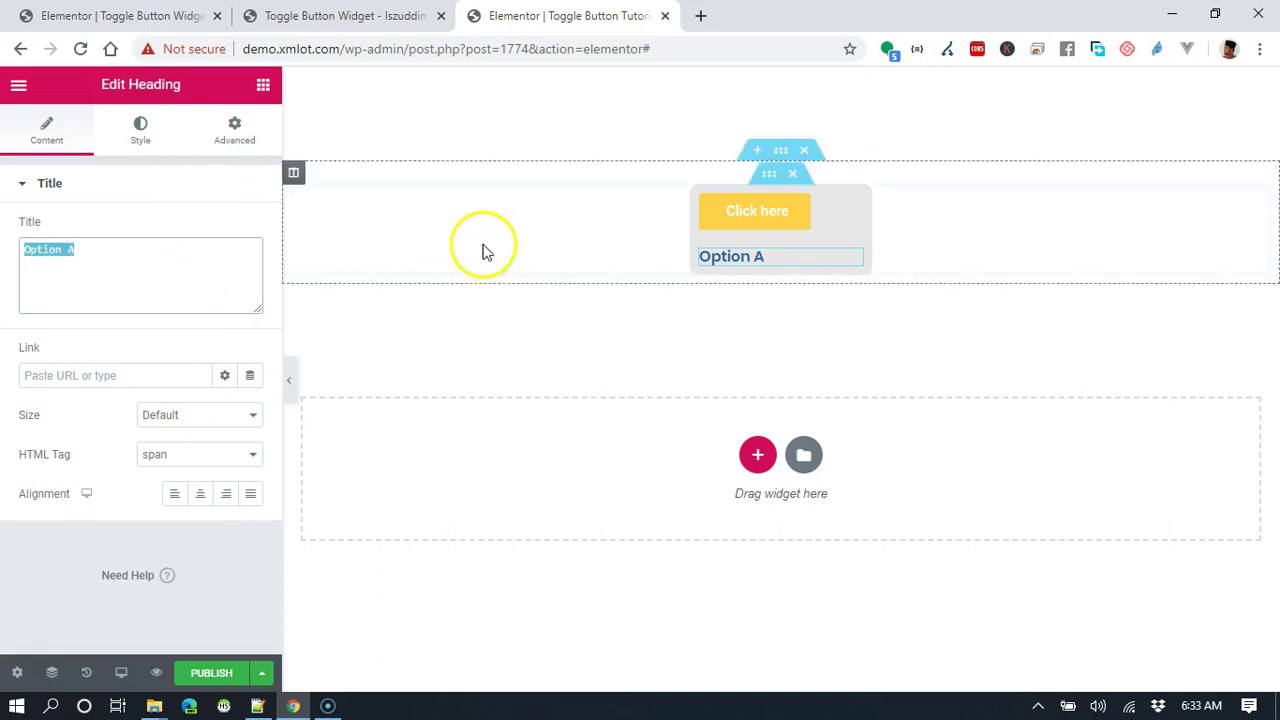
Duplicate the "Option A" heading and change the copy's title to "Option B"
right_click(862, 256)
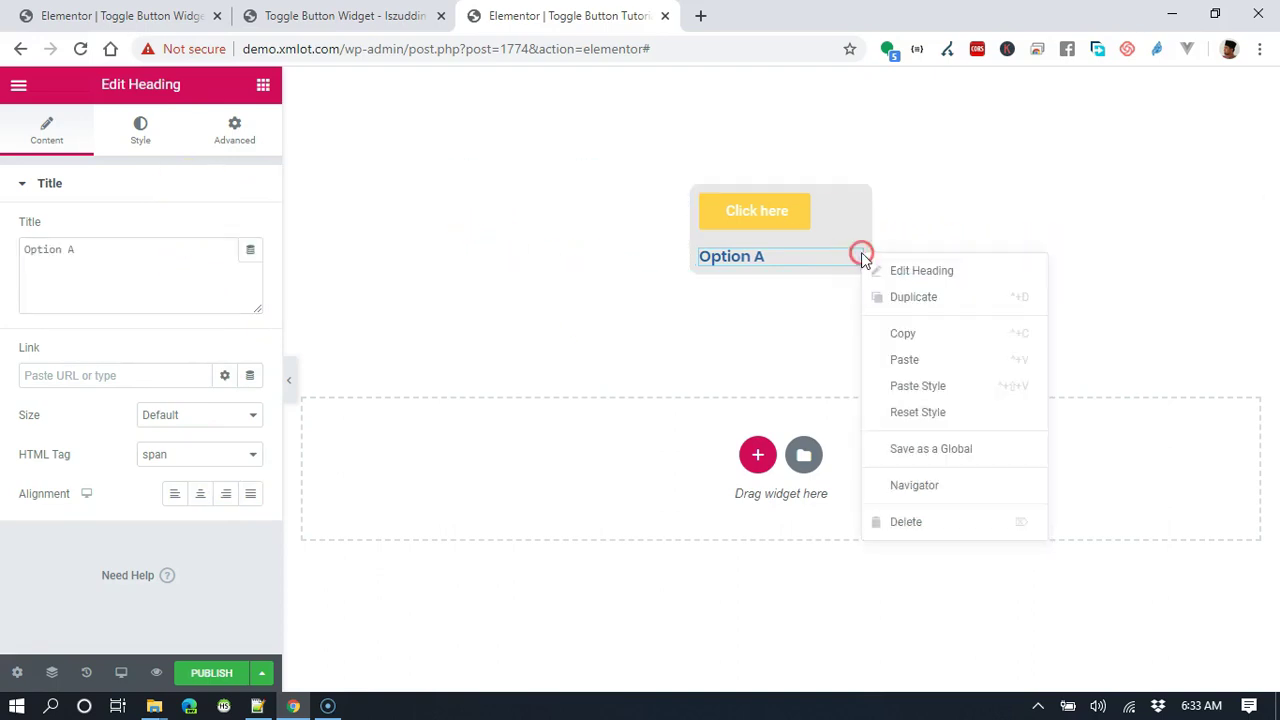
left_click(942, 296)
double_click(121, 260)
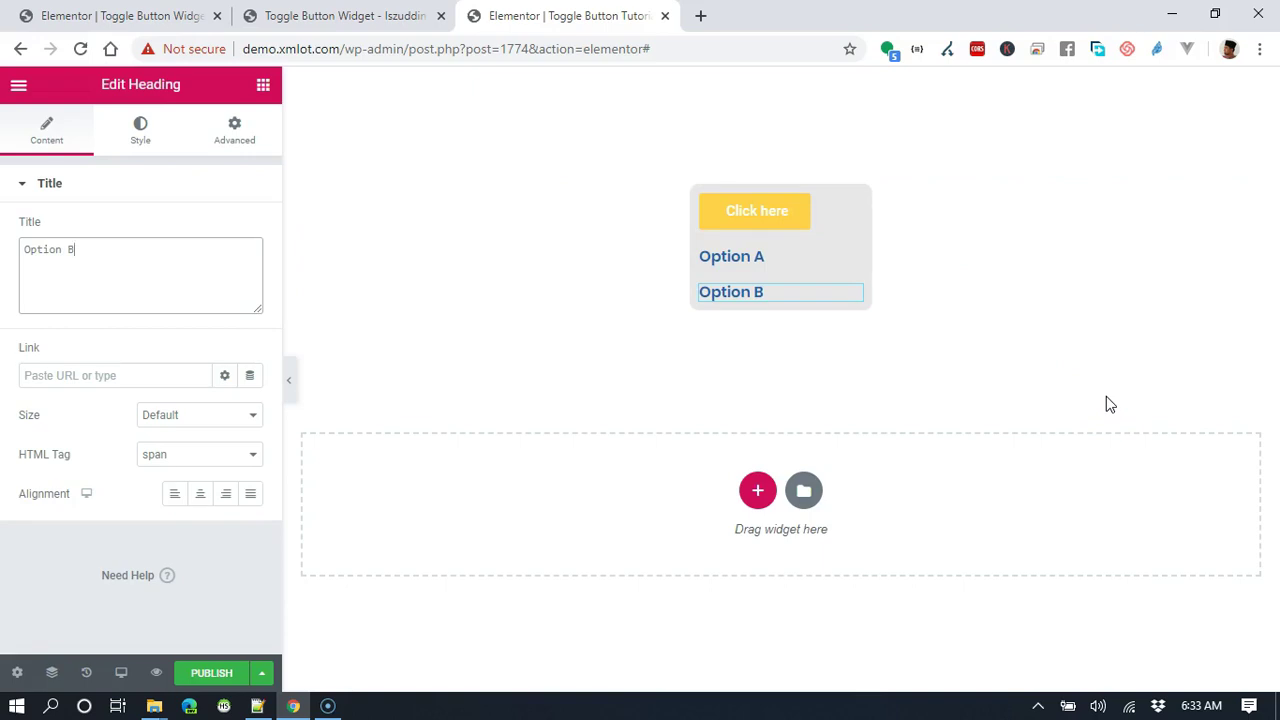
Set the positioning width of the "Option A" heading to Inline (auto)
left_click(783, 259)
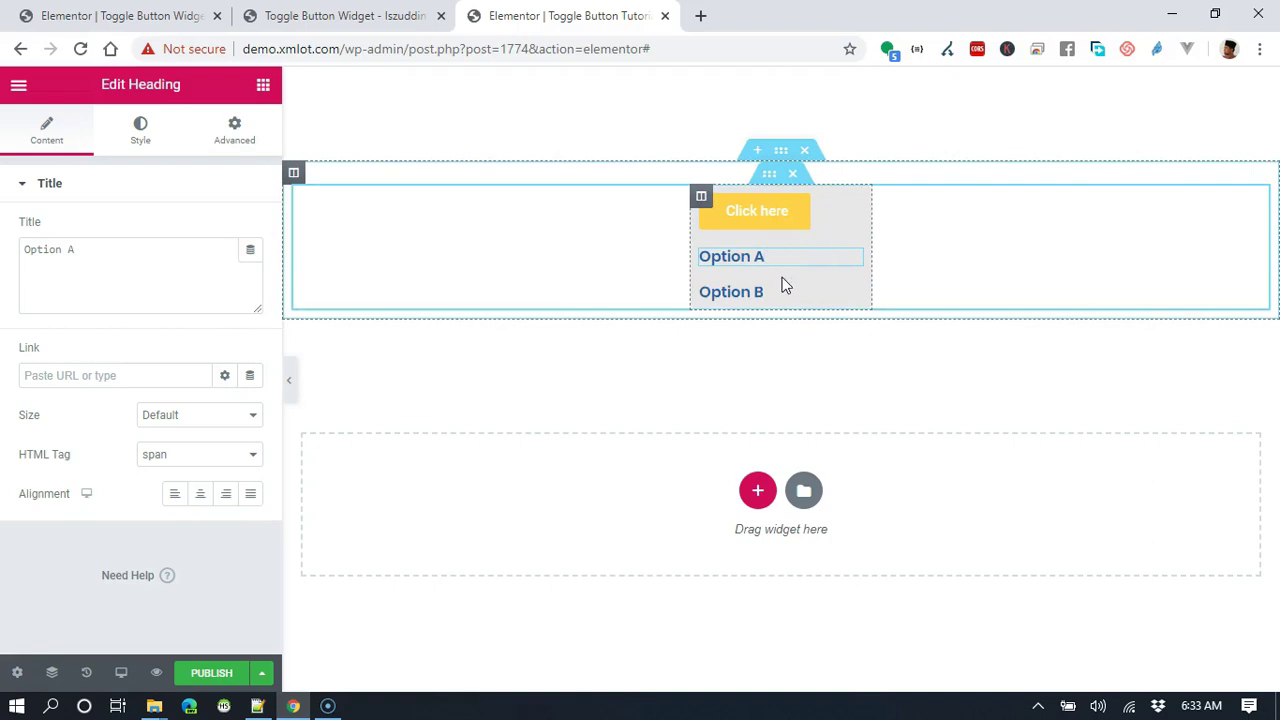
left_click(240, 126)
scroll(204, 318, "down", 2)
scroll(205, 316, "down", 2)
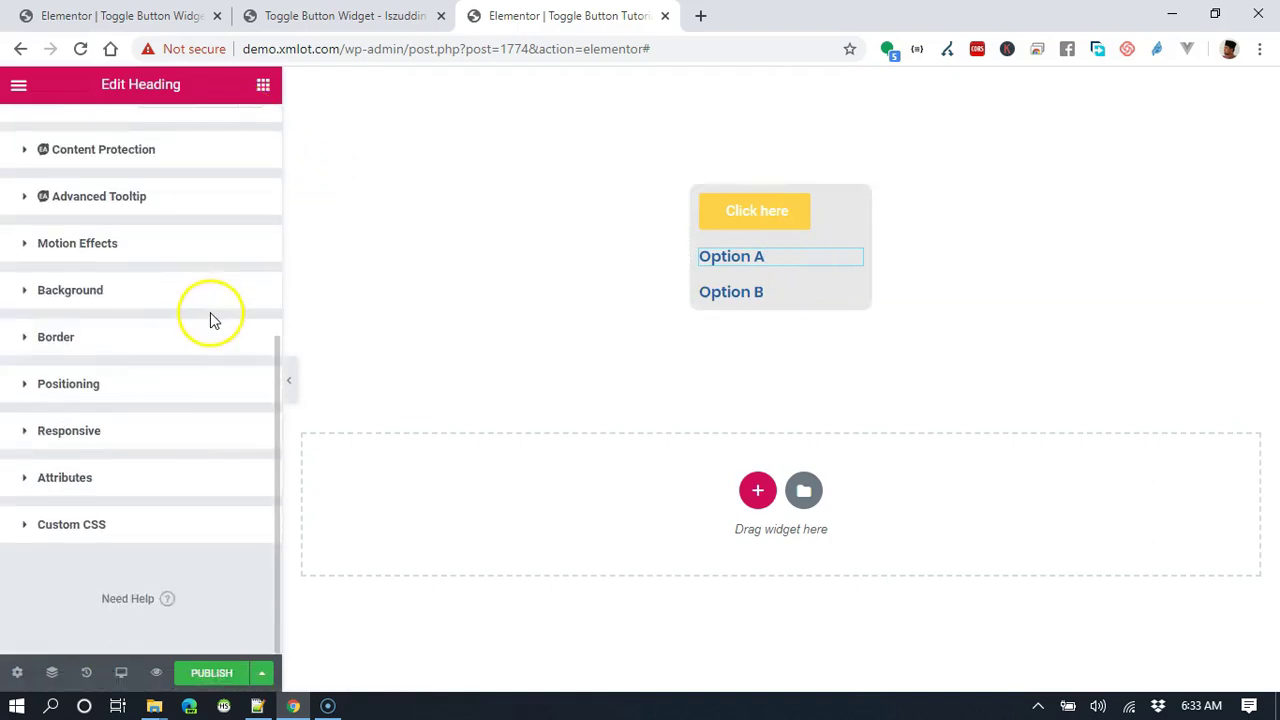
left_click(171, 388)
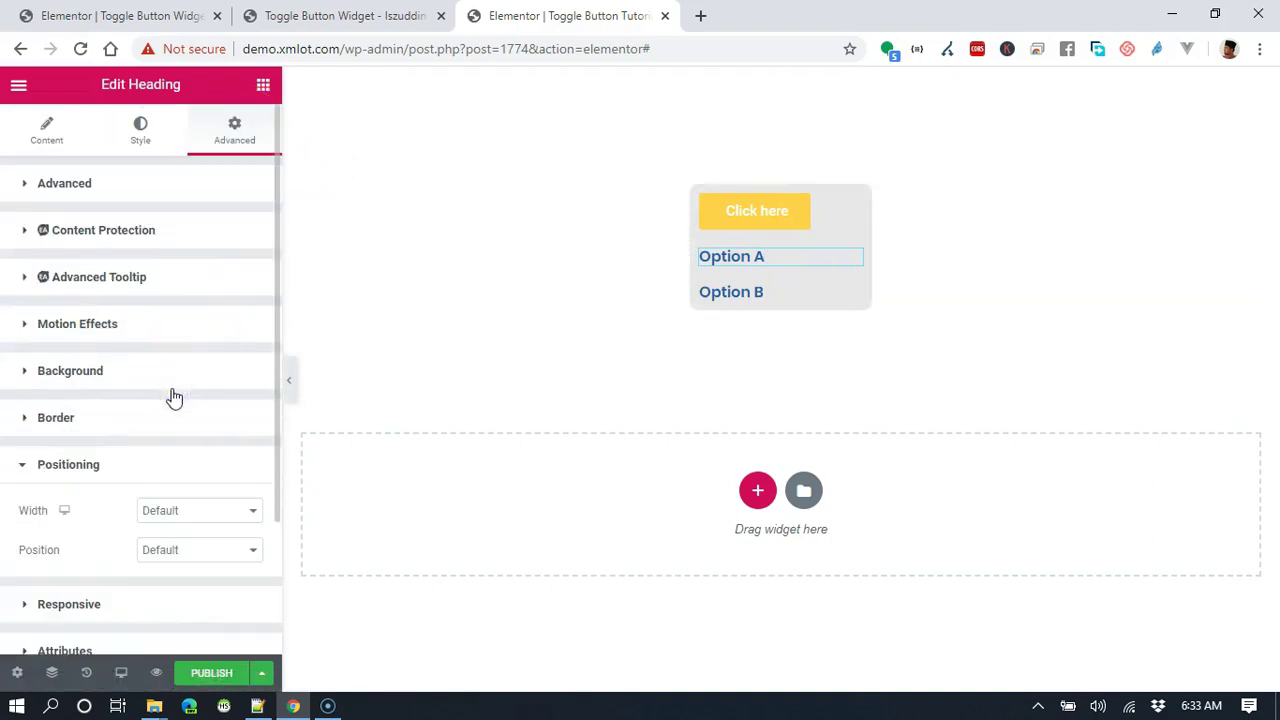
left_click(203, 511)
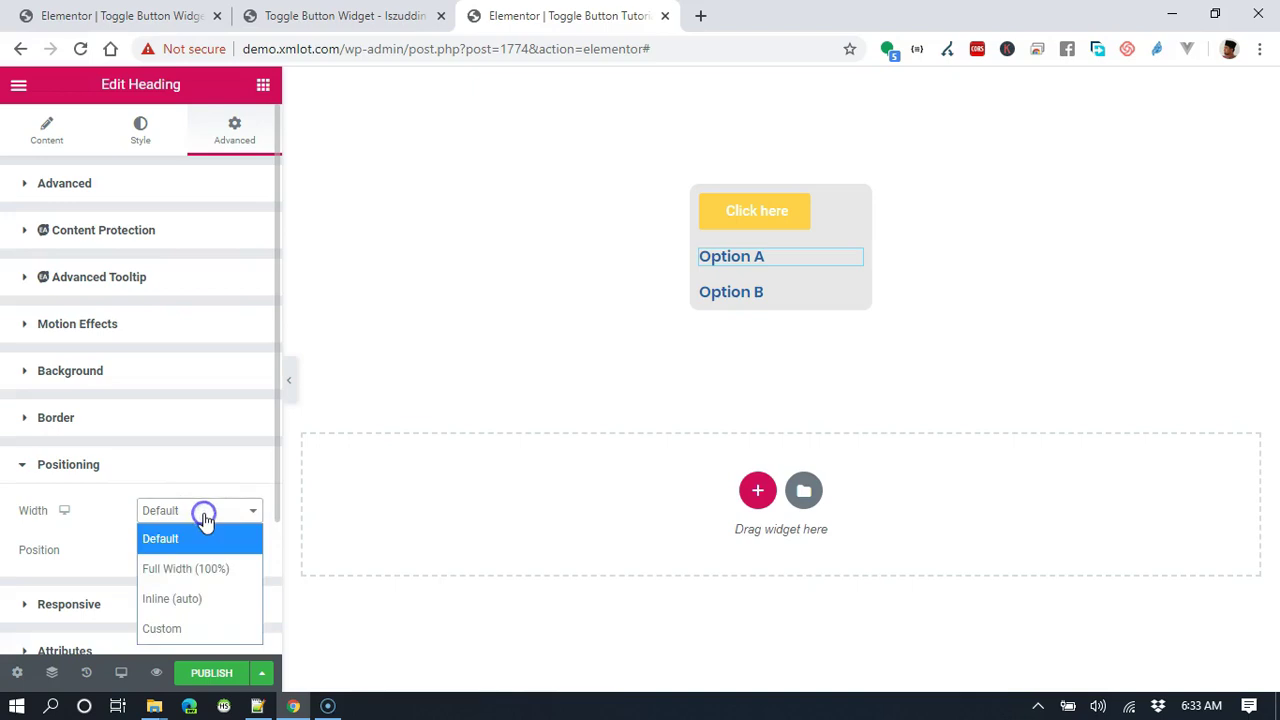
left_click(208, 599)
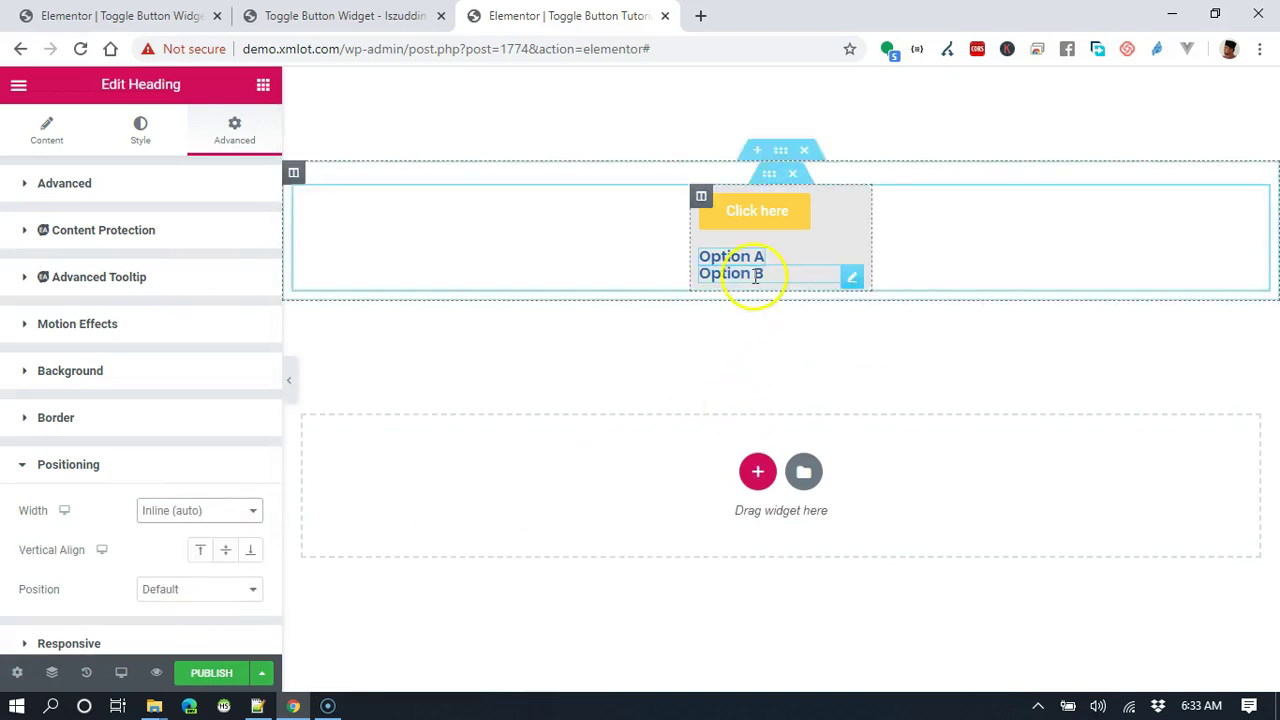
Set the positioning width of the "Option B" heading to Inline (auto)
left_click(851, 278)
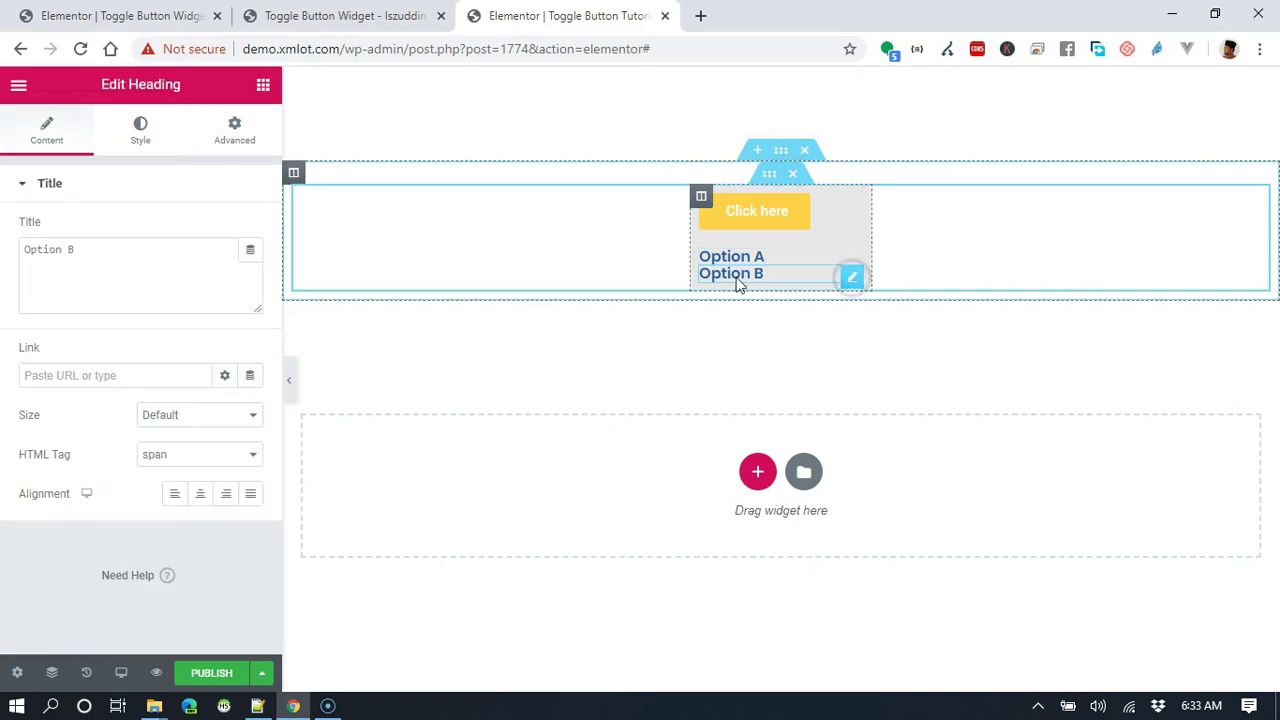
left_click(236, 128)
scroll(165, 370, "down", 5)
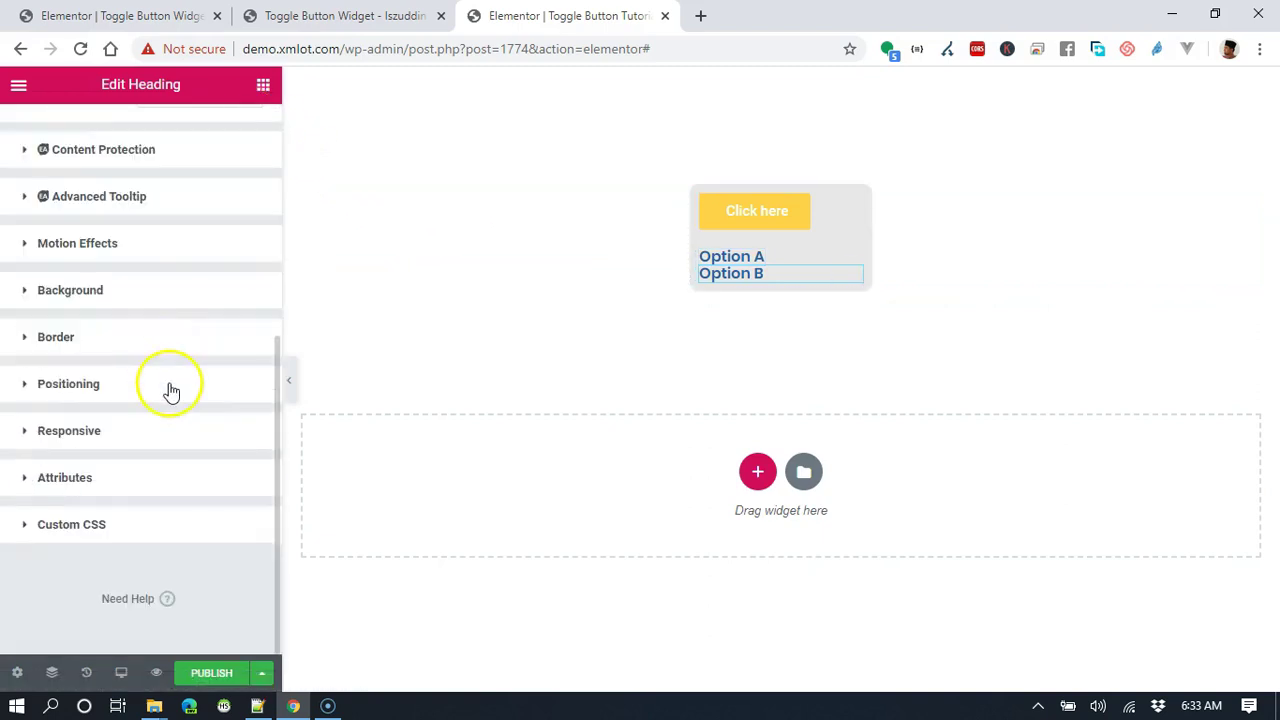
left_click(170, 385)
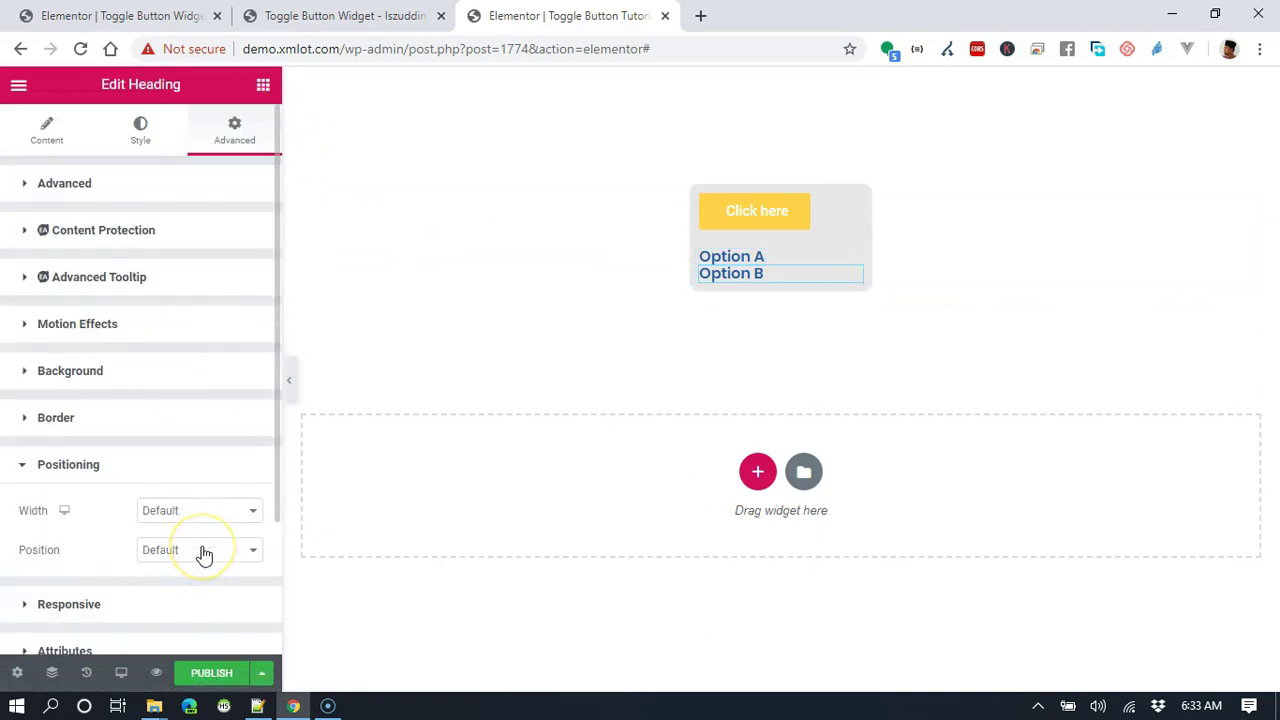
left_click(200, 510)
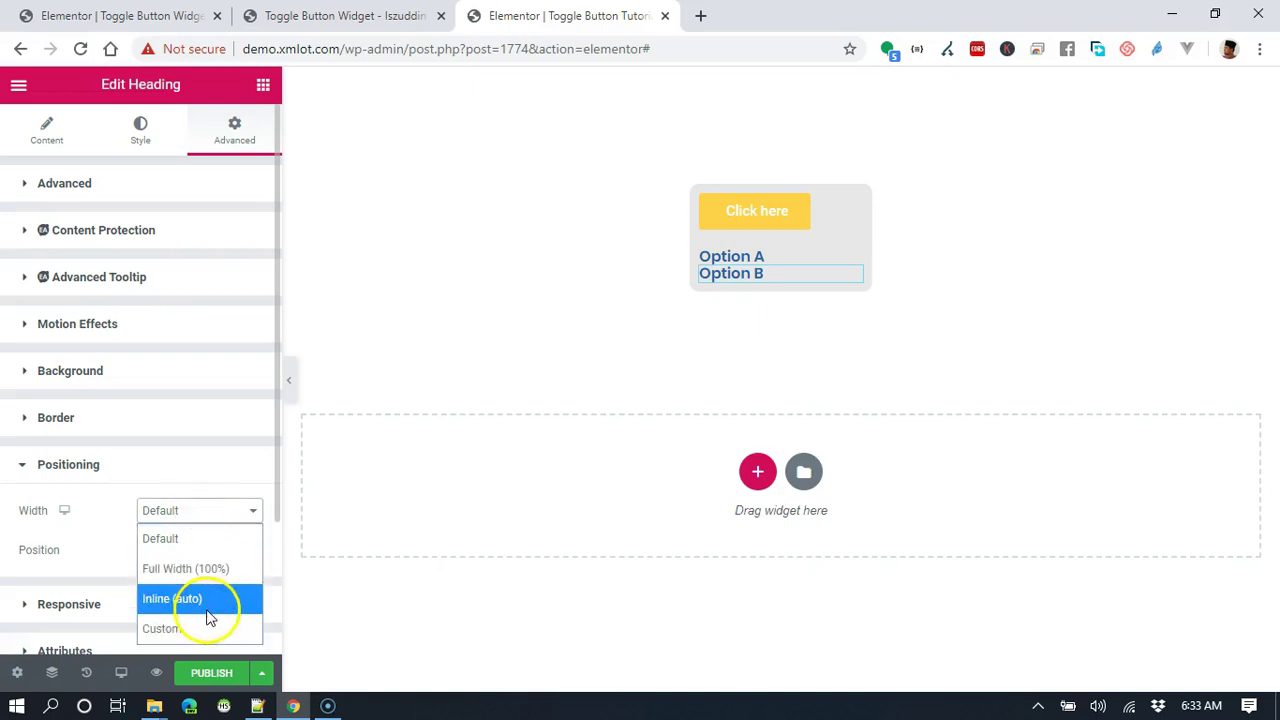
left_click(210, 600)
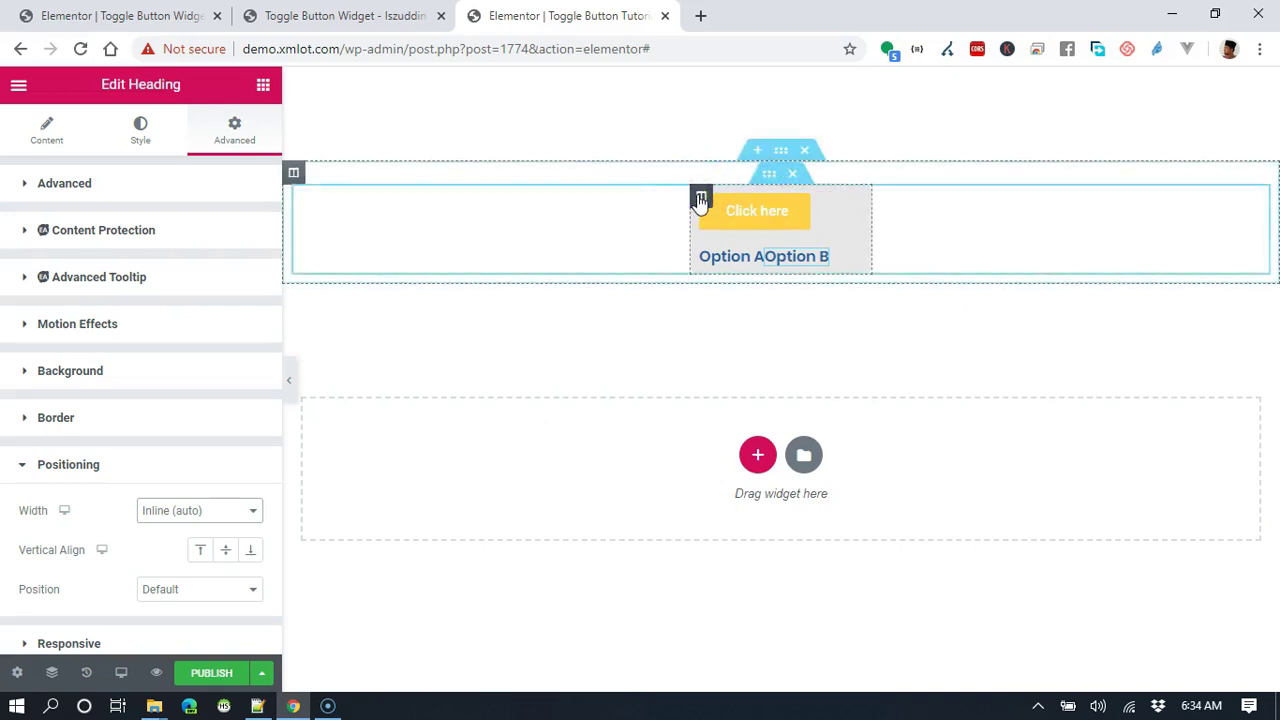
Set the inner column's vertical alignment to Middle and its horizontal alignment to Space Around
left_click(701, 197)
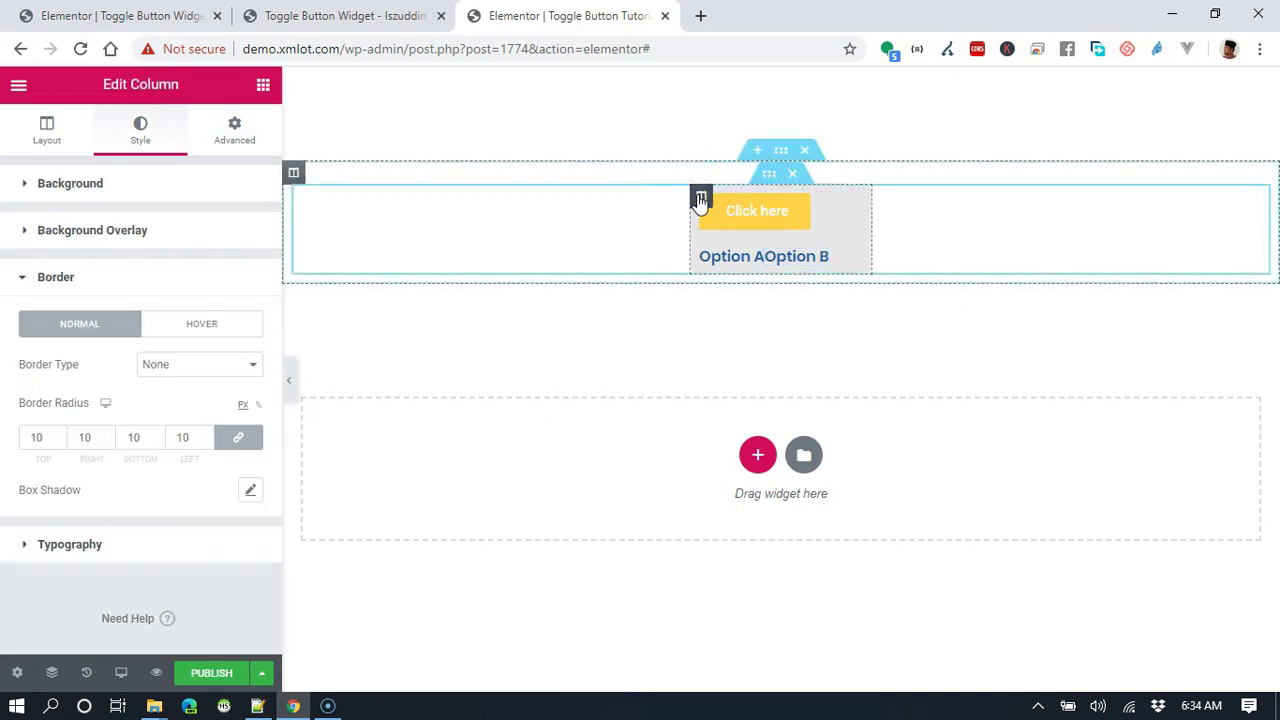
left_click(62, 135)
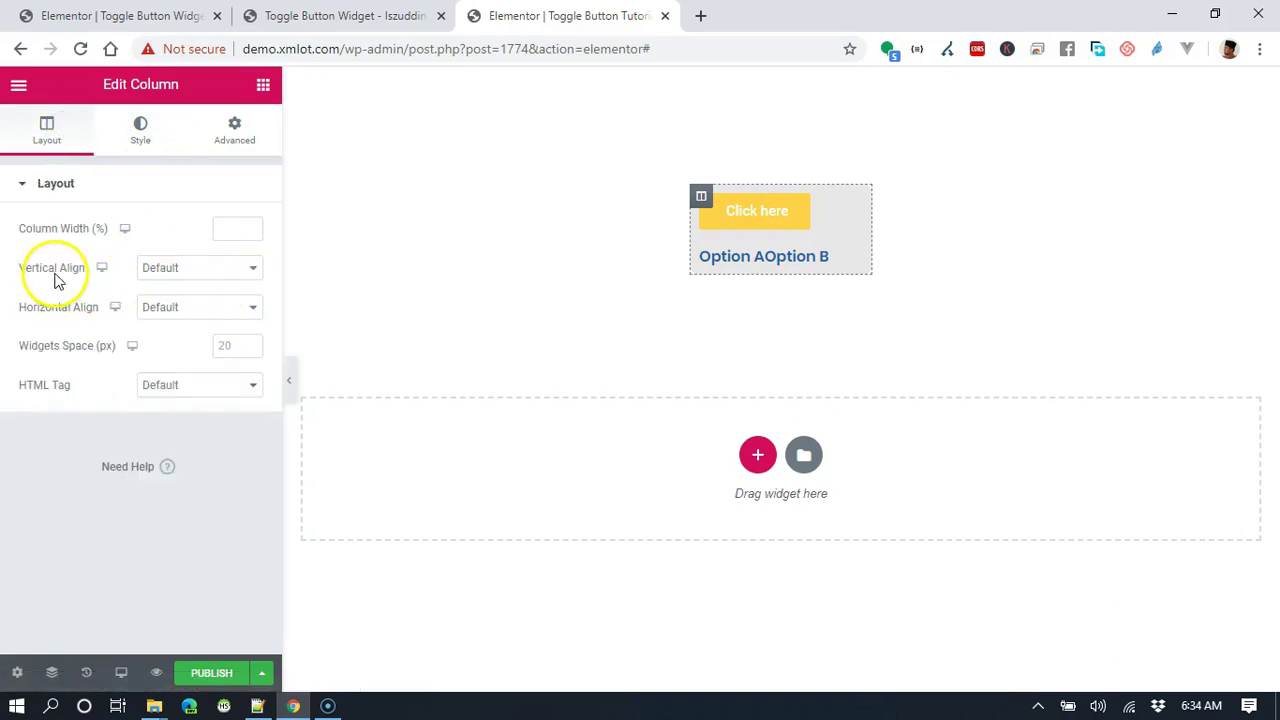
left_click(218, 277)
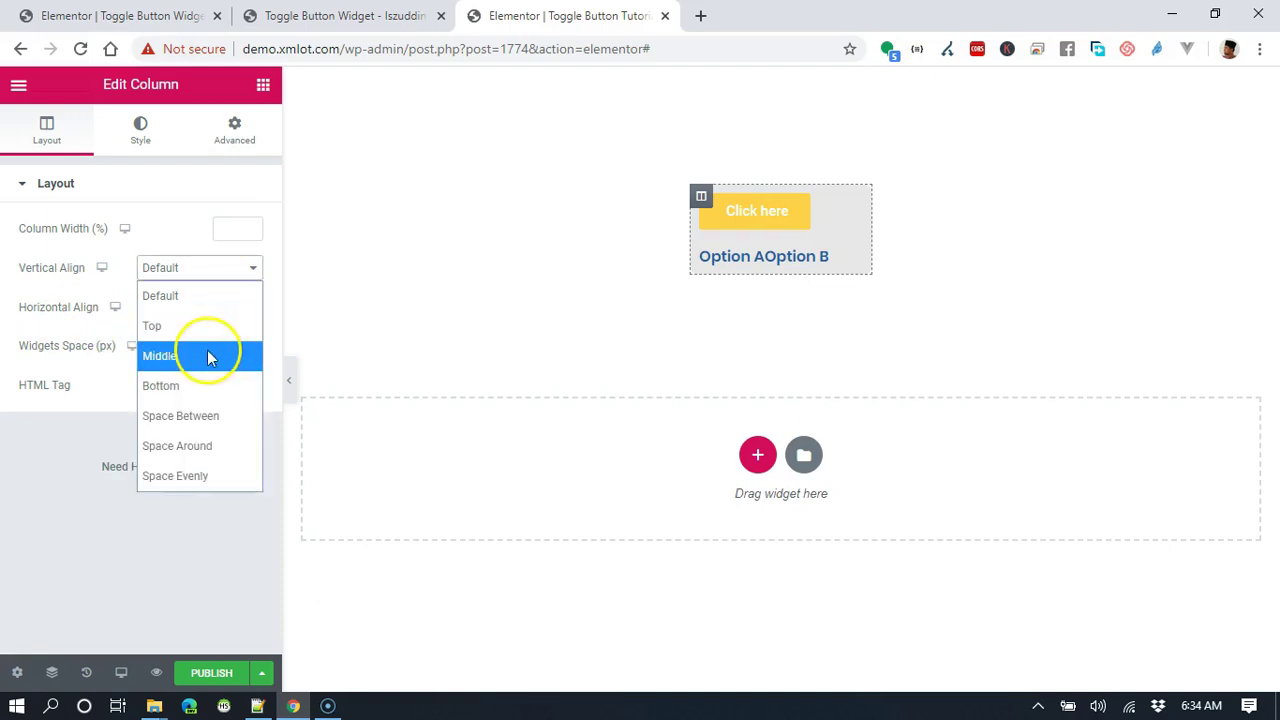
left_click(210, 358)
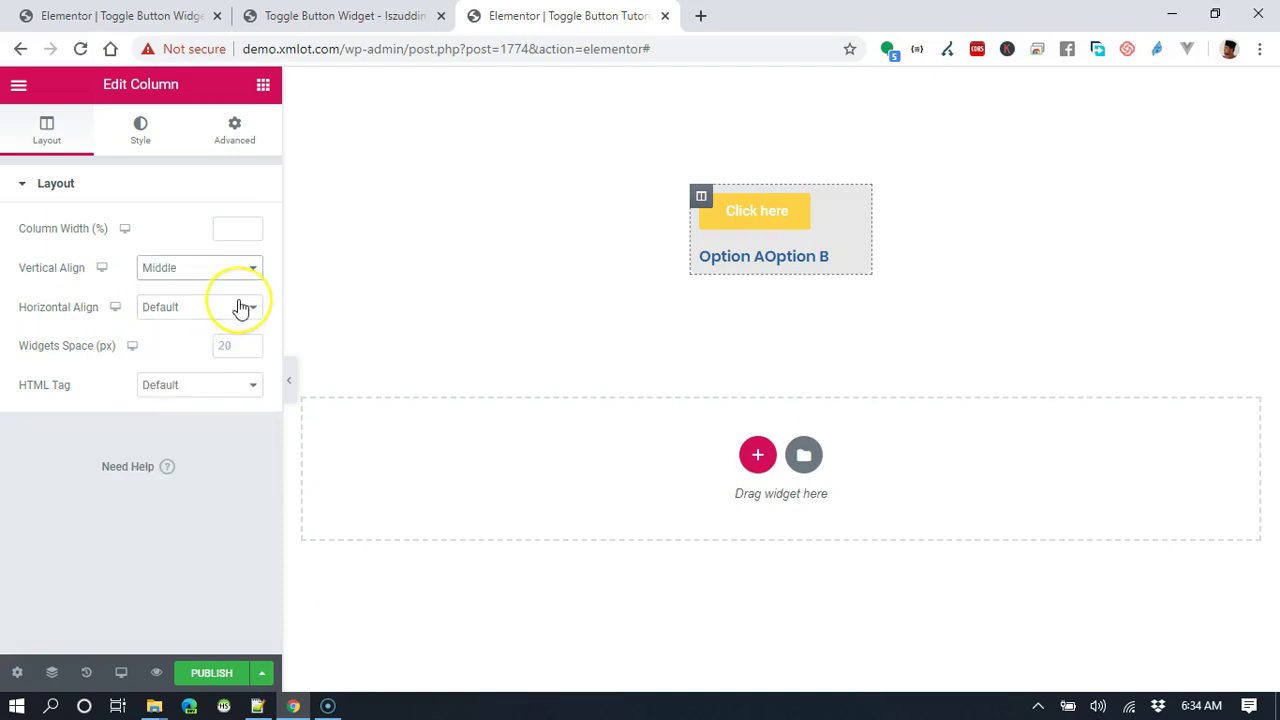
left_click(240, 308)
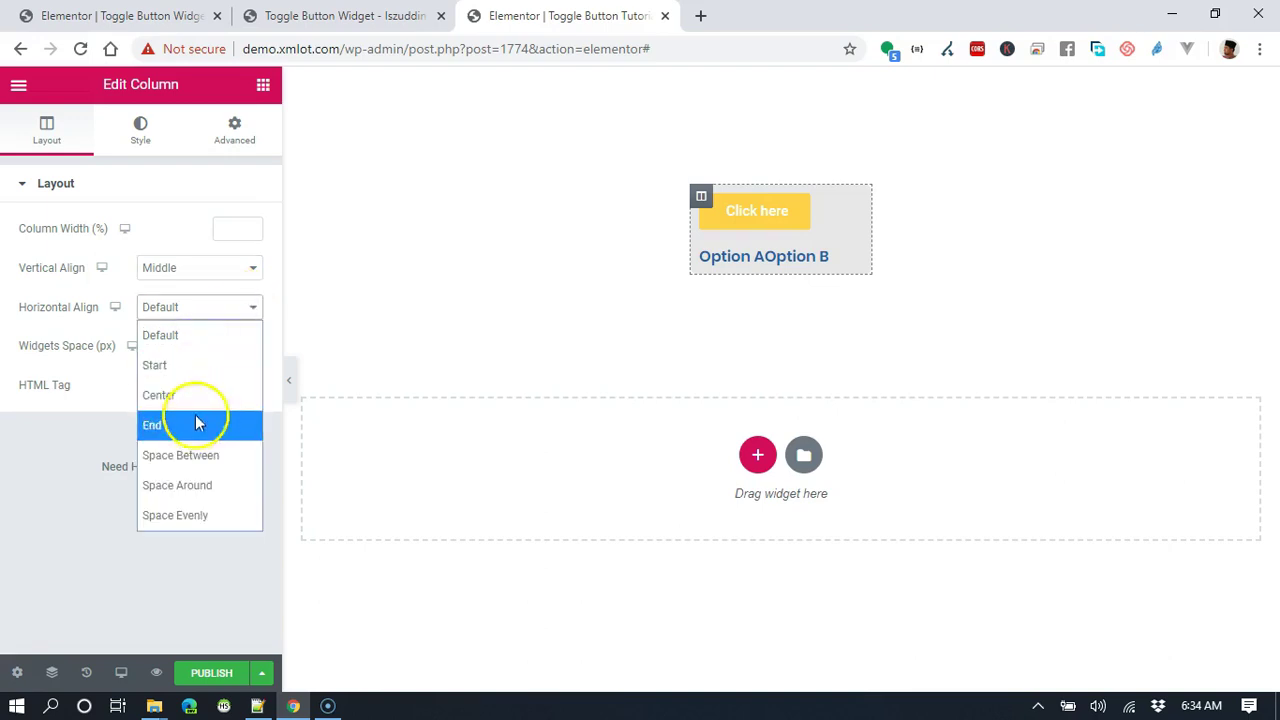
left_click(205, 500)
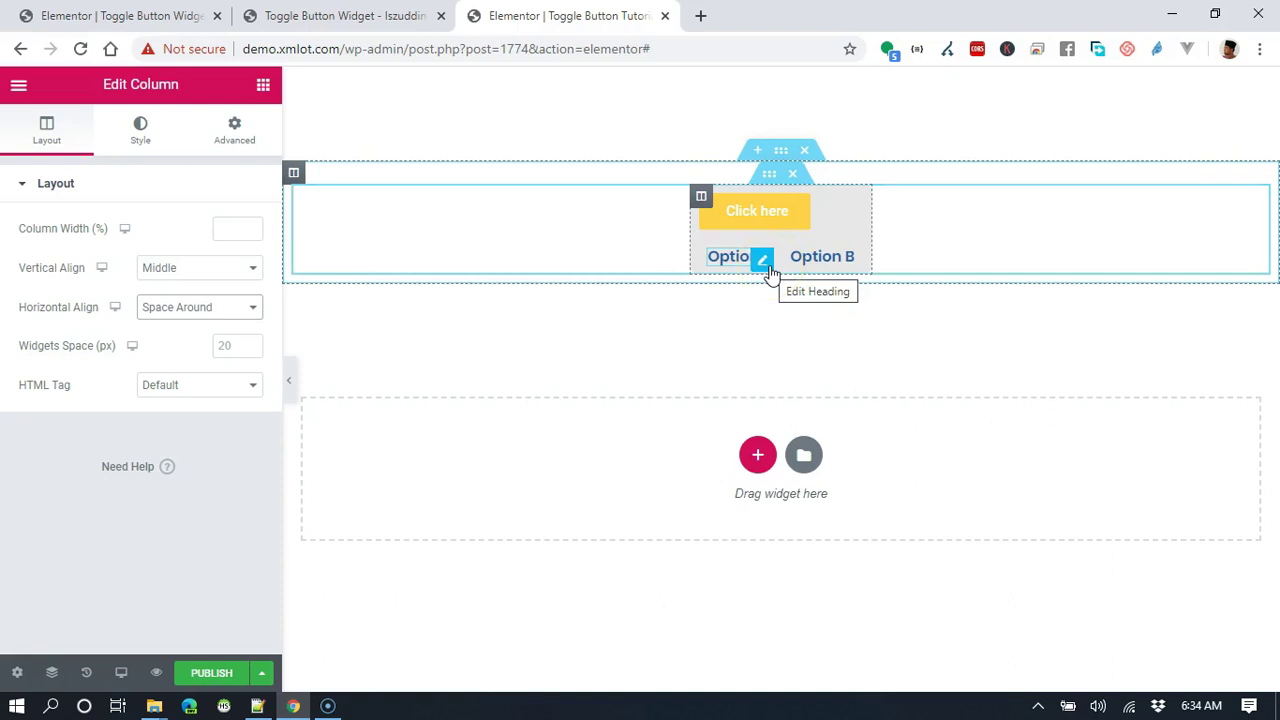
Set the "Option A" heading's typography to the Roboto family, size 14 px and weight Normal
left_click(762, 261)
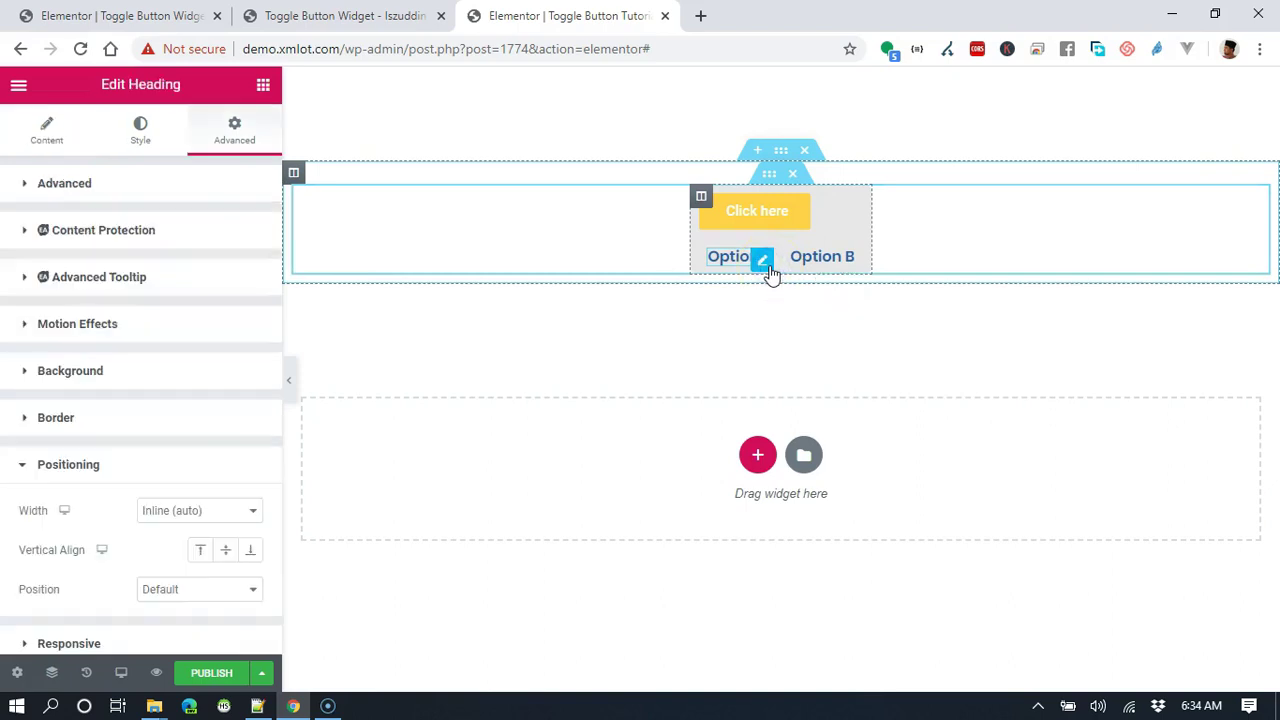
left_click(146, 137)
left_click(250, 270)
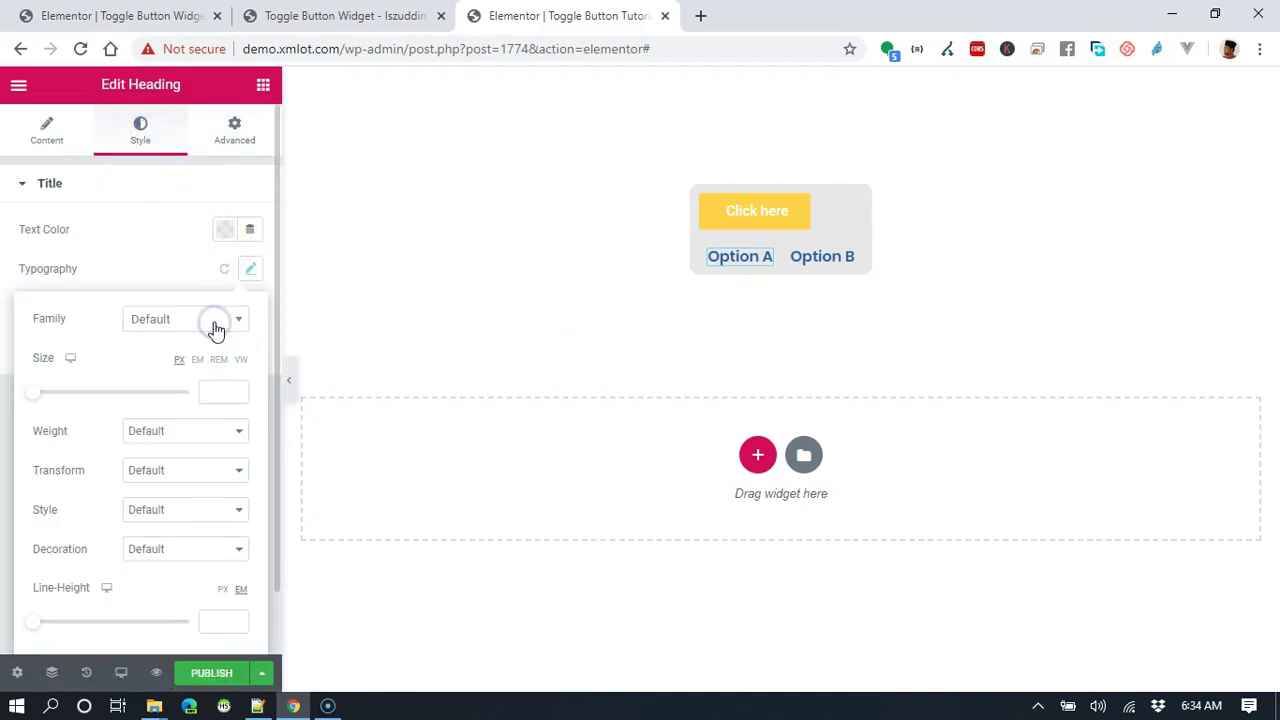
left_click(214, 322)
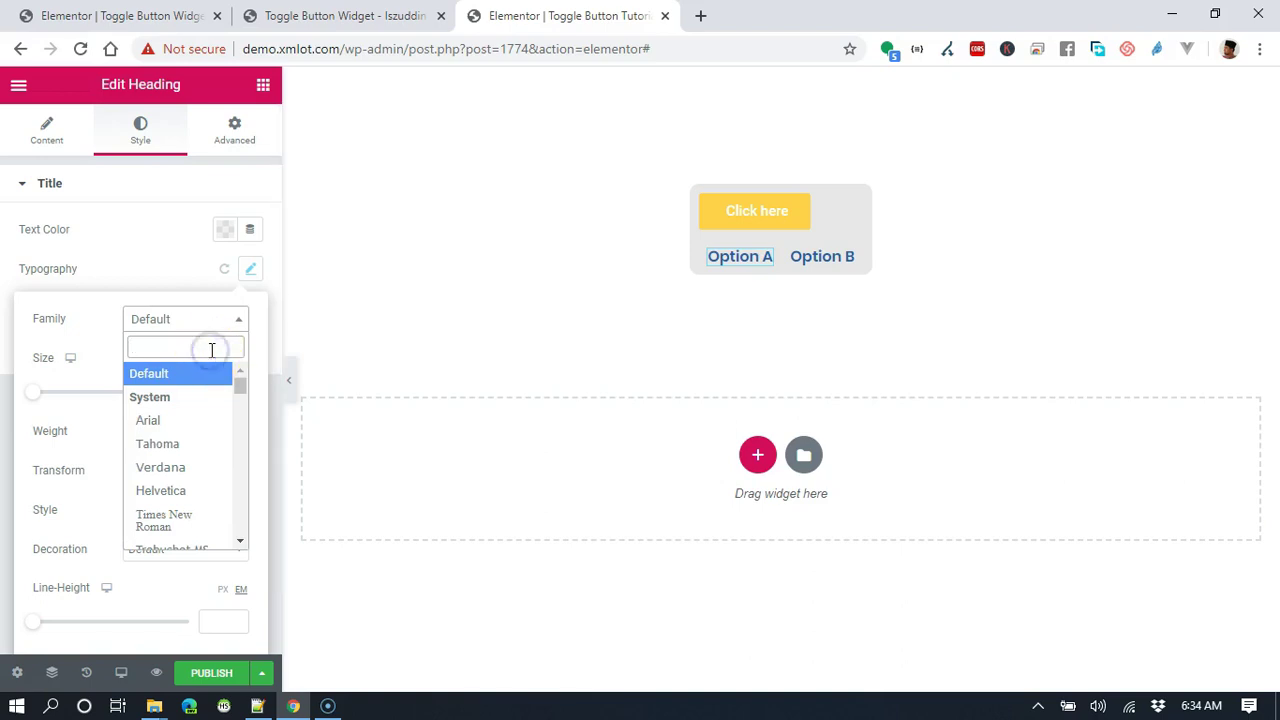
type("RObot")
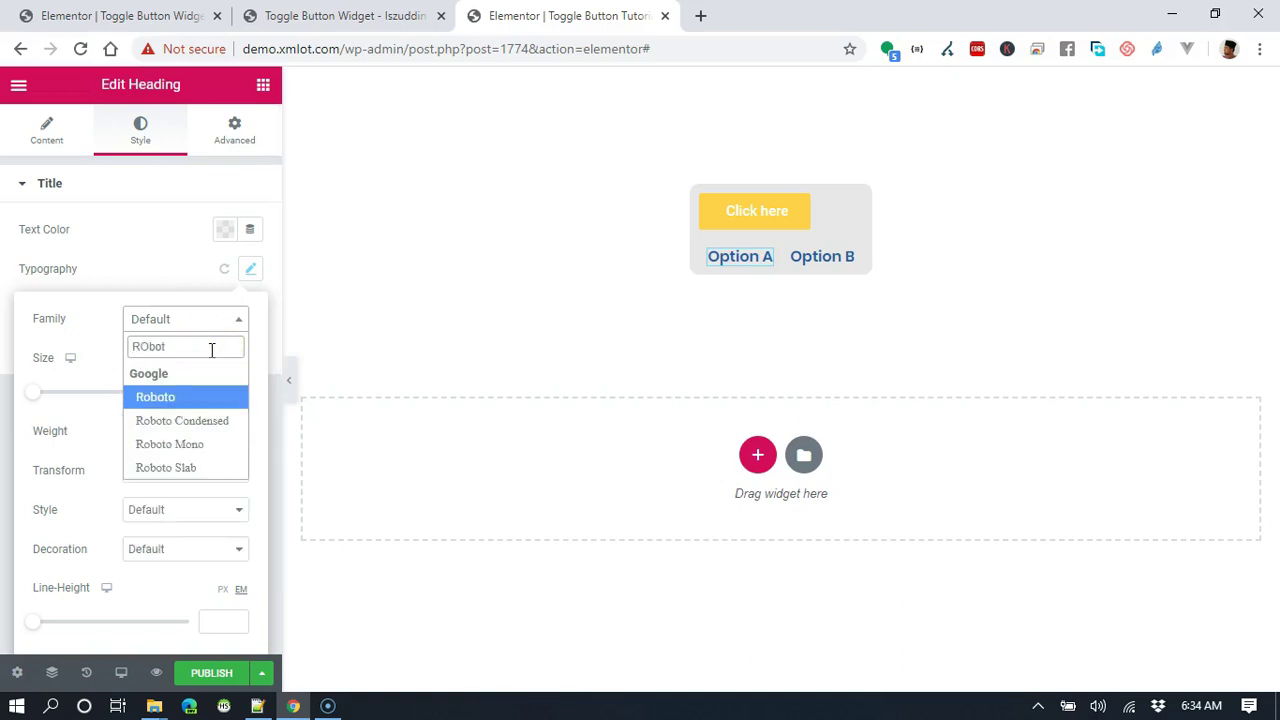
left_click(221, 398)
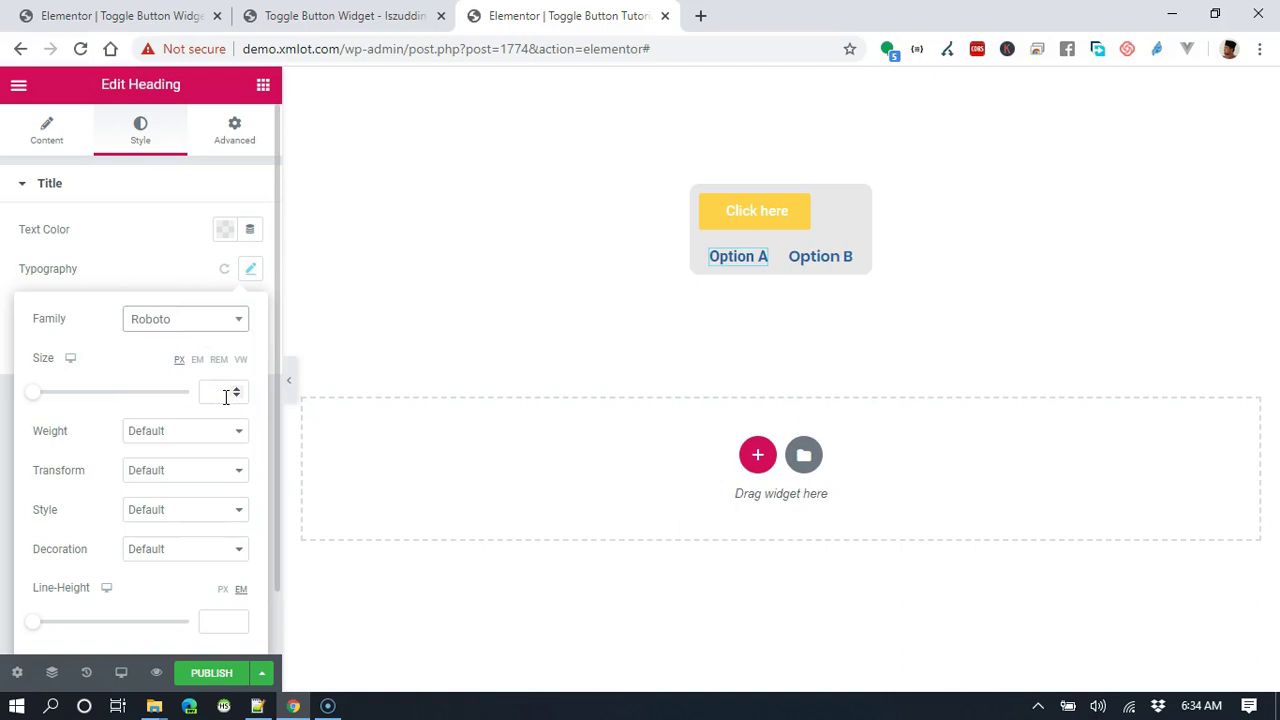
left_click(222, 392)
type("14")
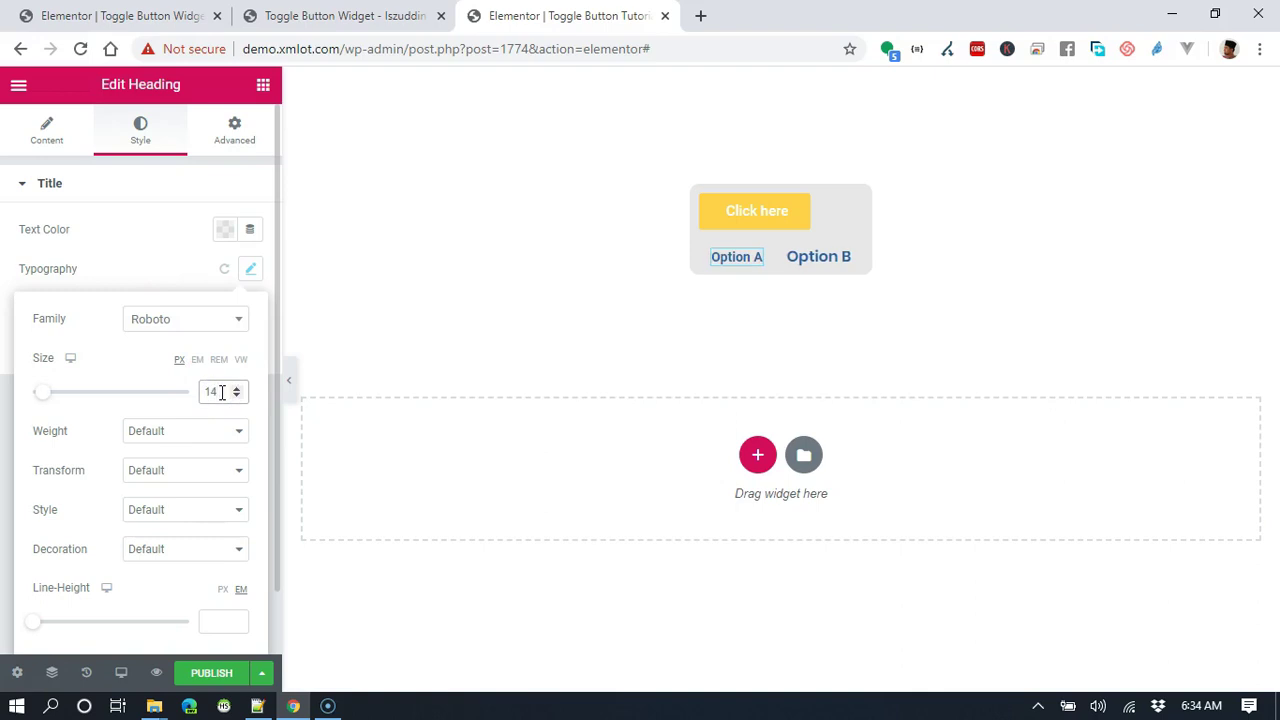
left_click(222, 430)
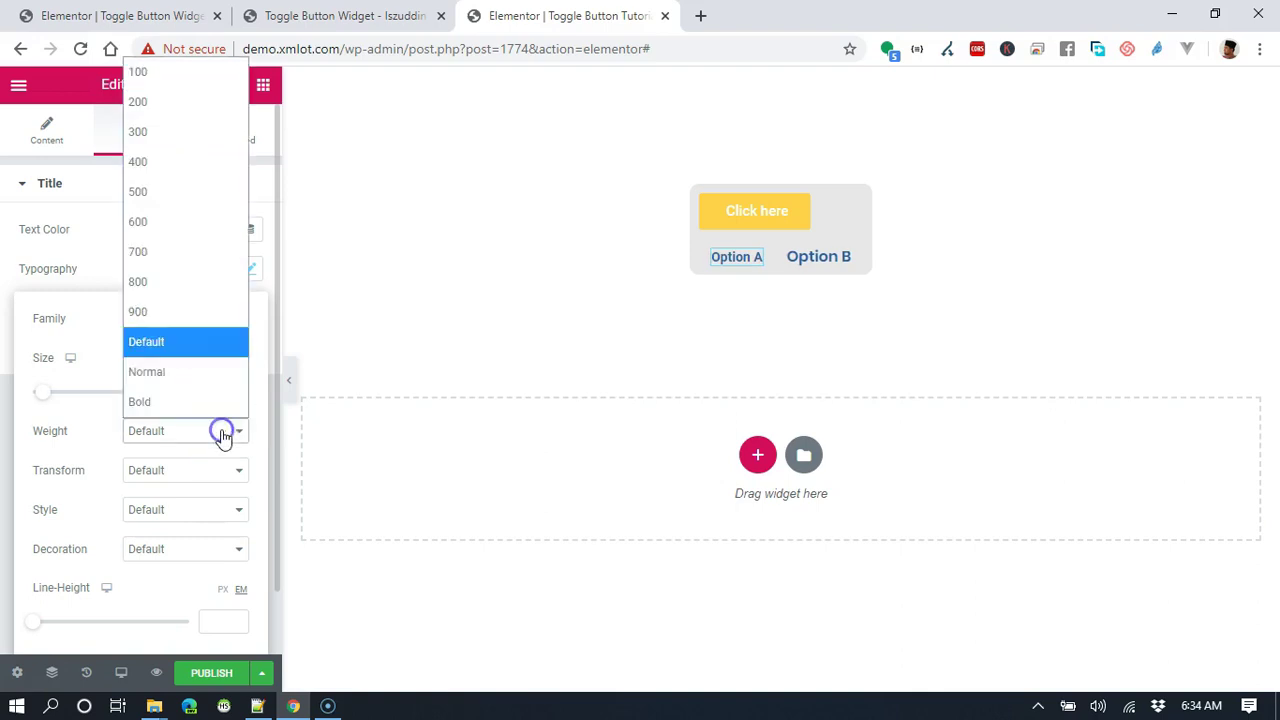
left_click(194, 371)
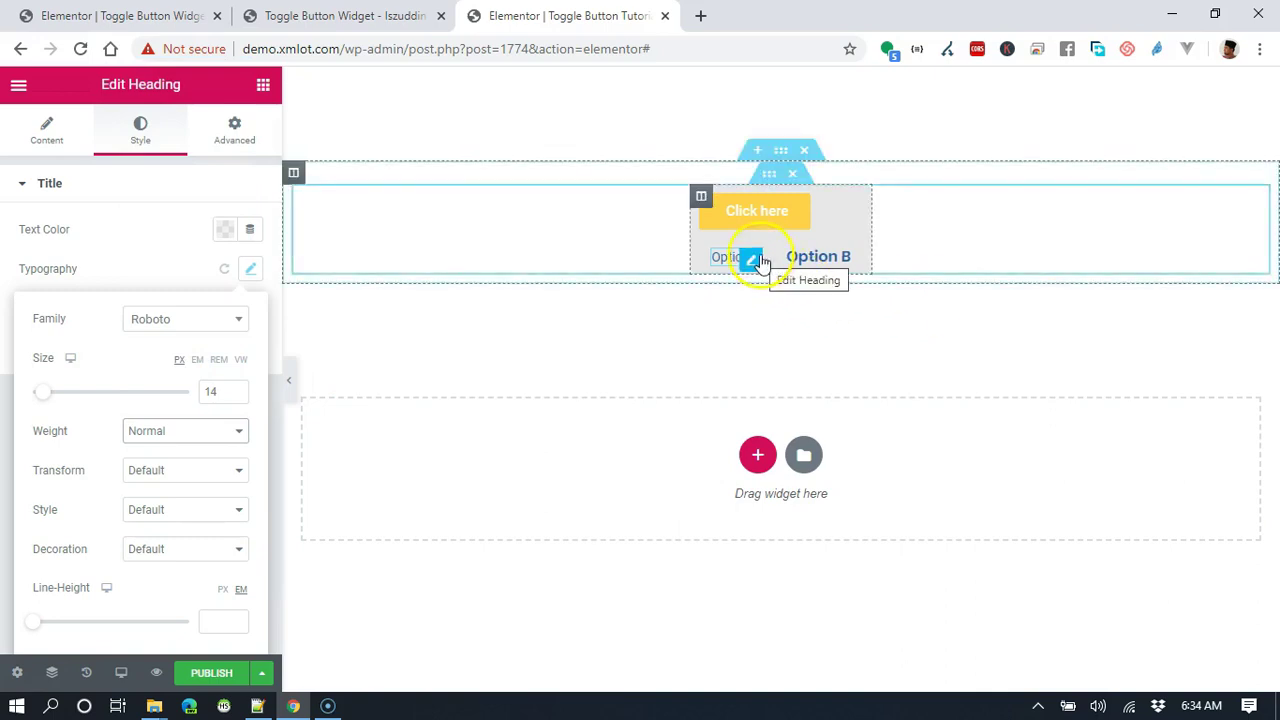
Copy the "Option A" heading and paste its style onto the "Option B" heading
right_click(760, 258)
left_click(840, 338)
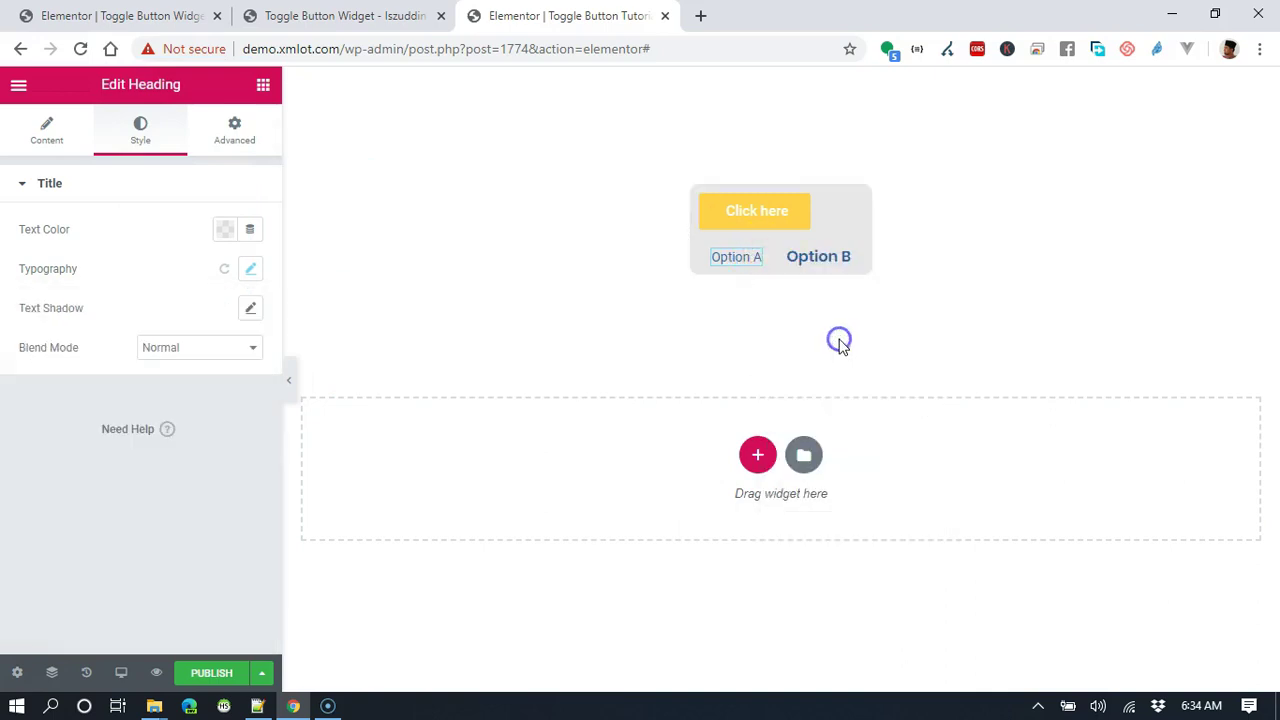
right_click(847, 260)
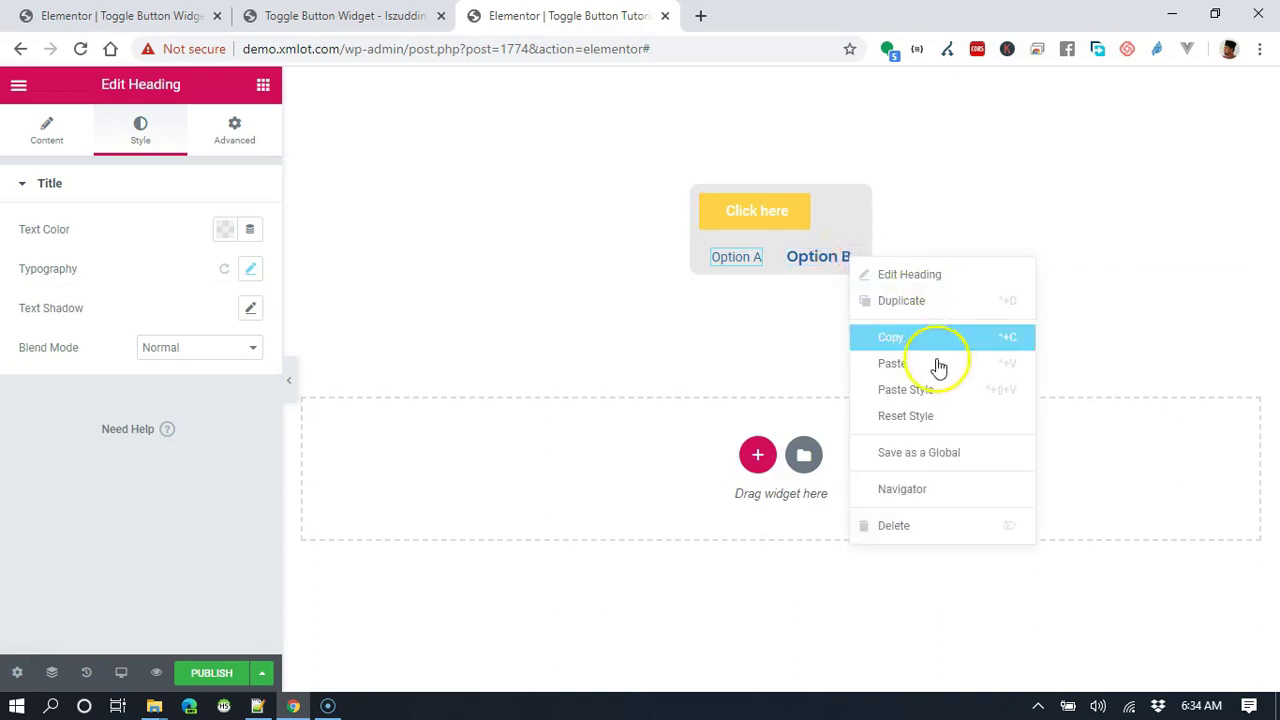
left_click(938, 389)
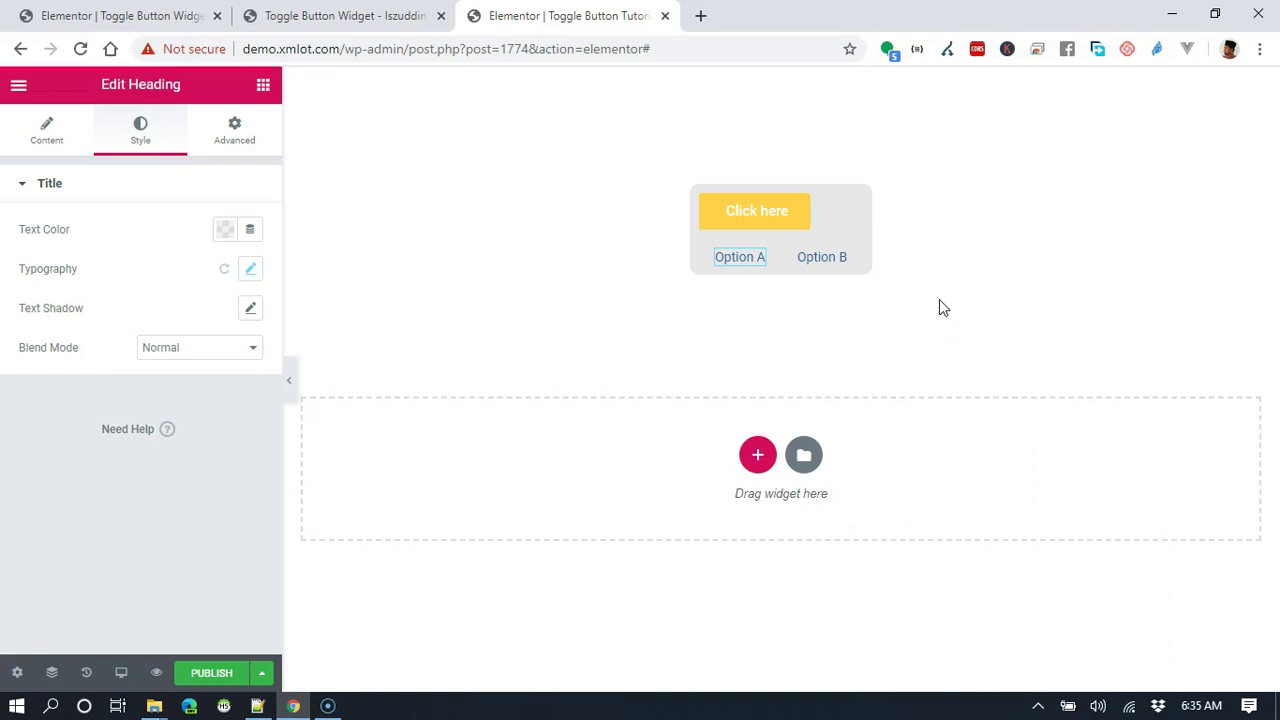
Clear the "Click here" text of the yellow button so its label is empty
left_click(920, 194)
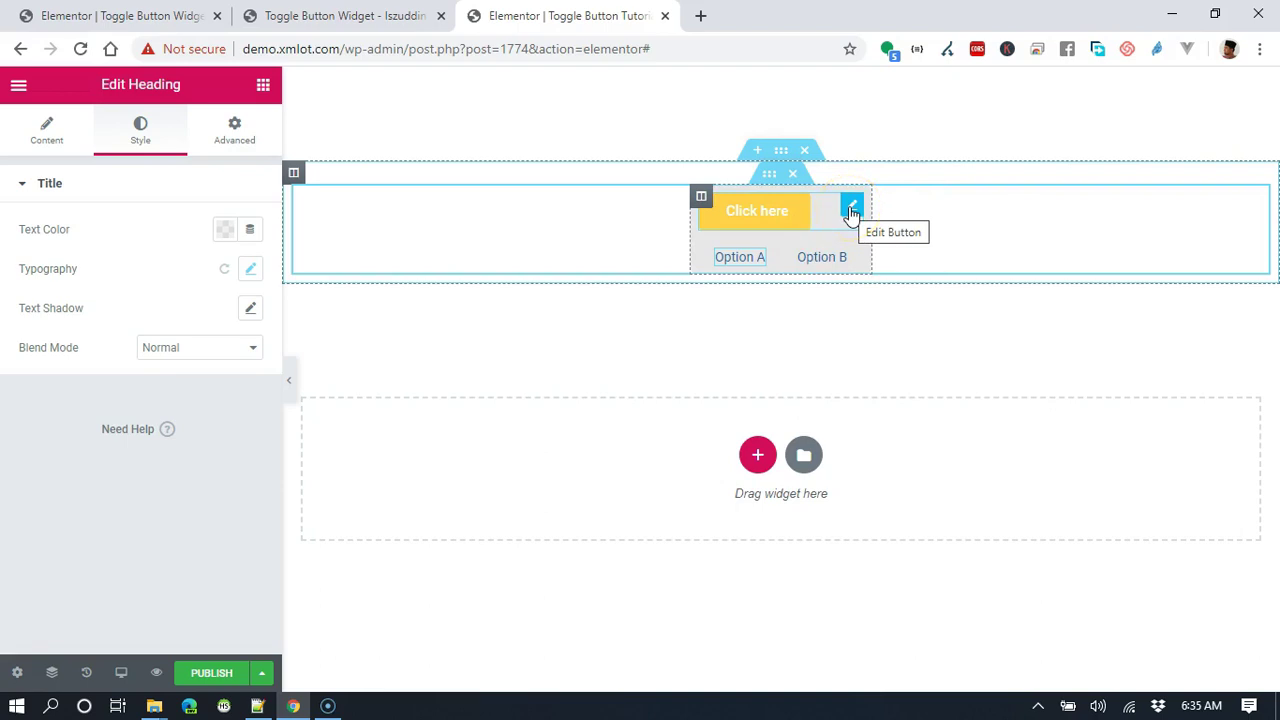
left_click(851, 211)
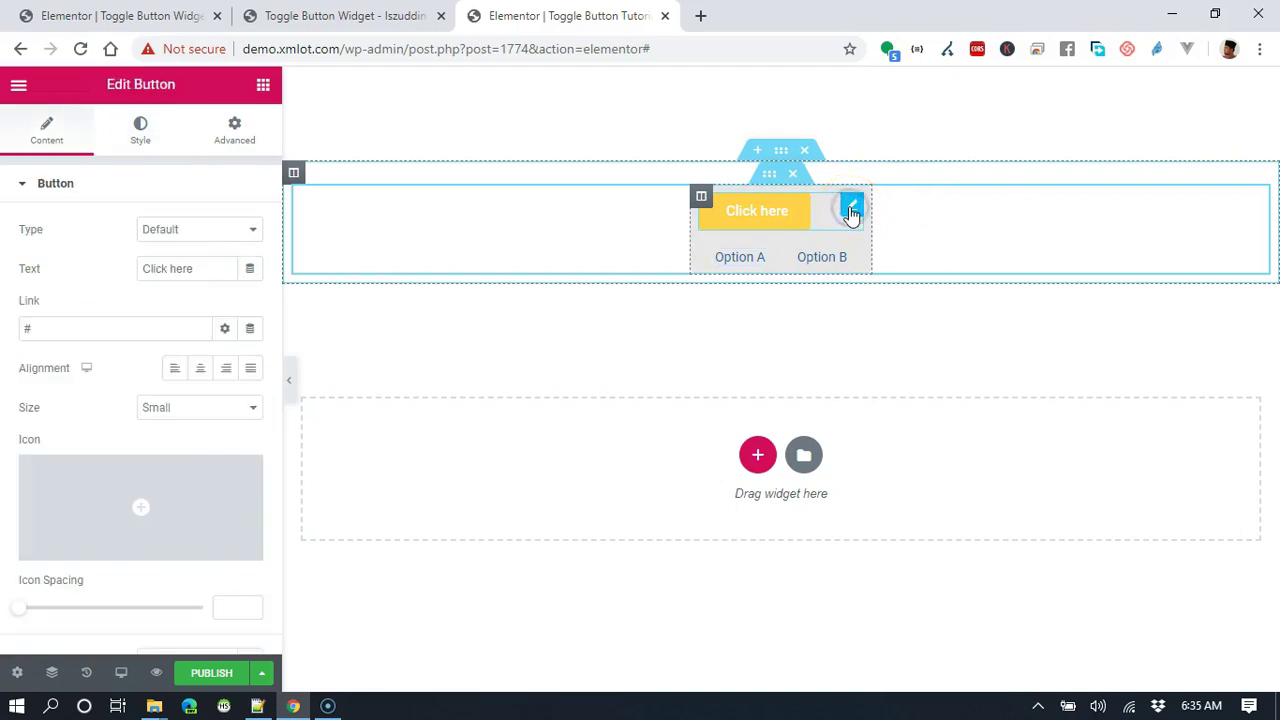
triple_click(160, 268)
key("BackSpace")
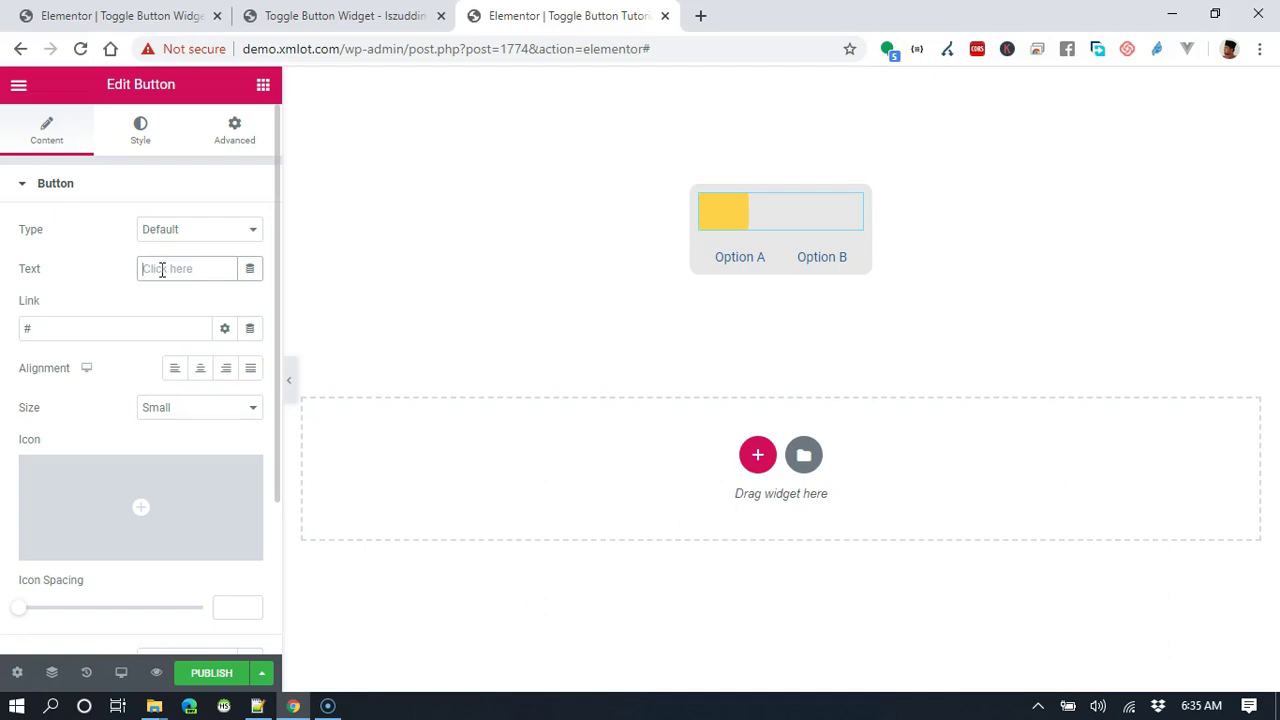
Set the button's positioning width to Inline (auto) and its position to Absolute
left_click(240, 143)
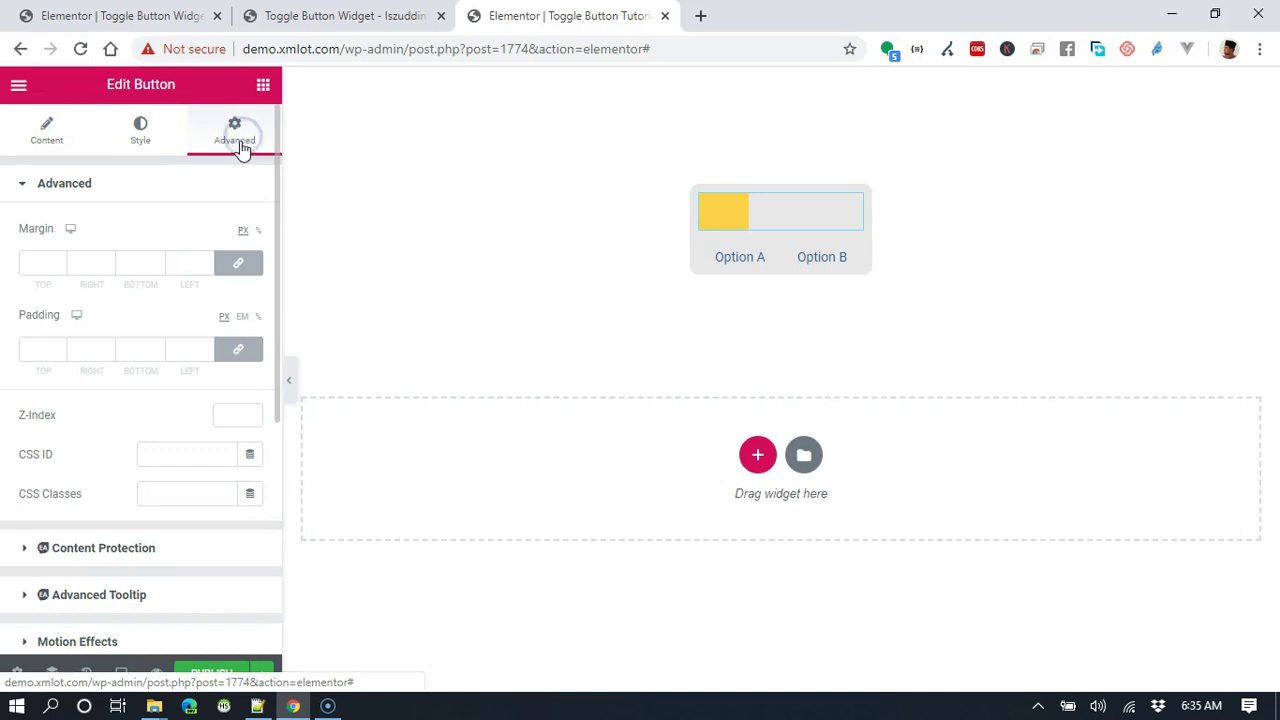
scroll(197, 220, "down", 4)
left_click(157, 384)
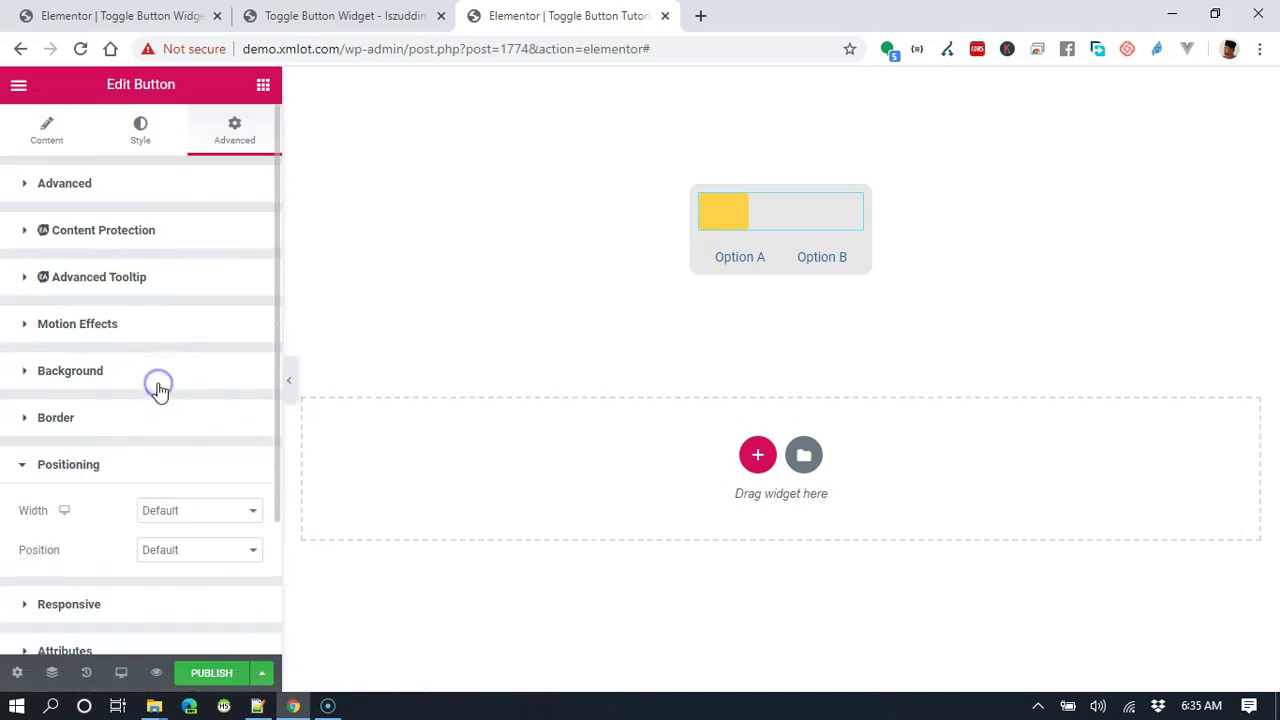
scroll(183, 358, "down", 3)
left_click(199, 343)
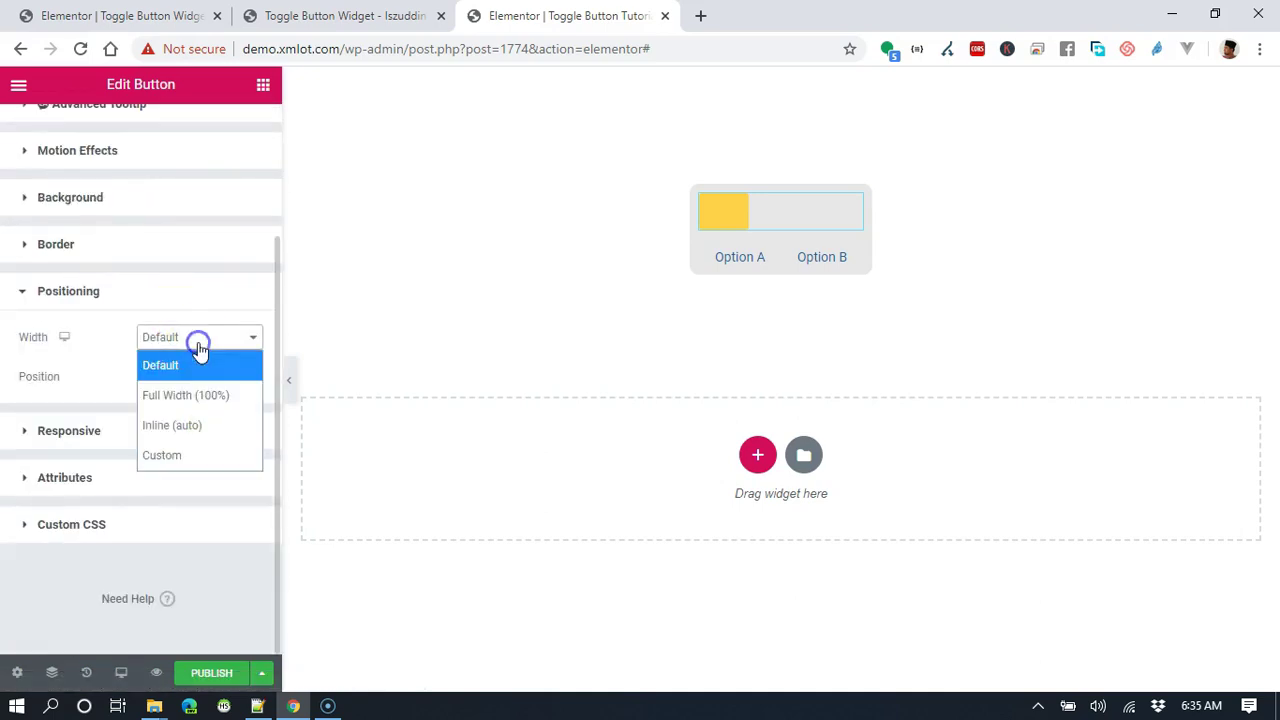
left_click(194, 425)
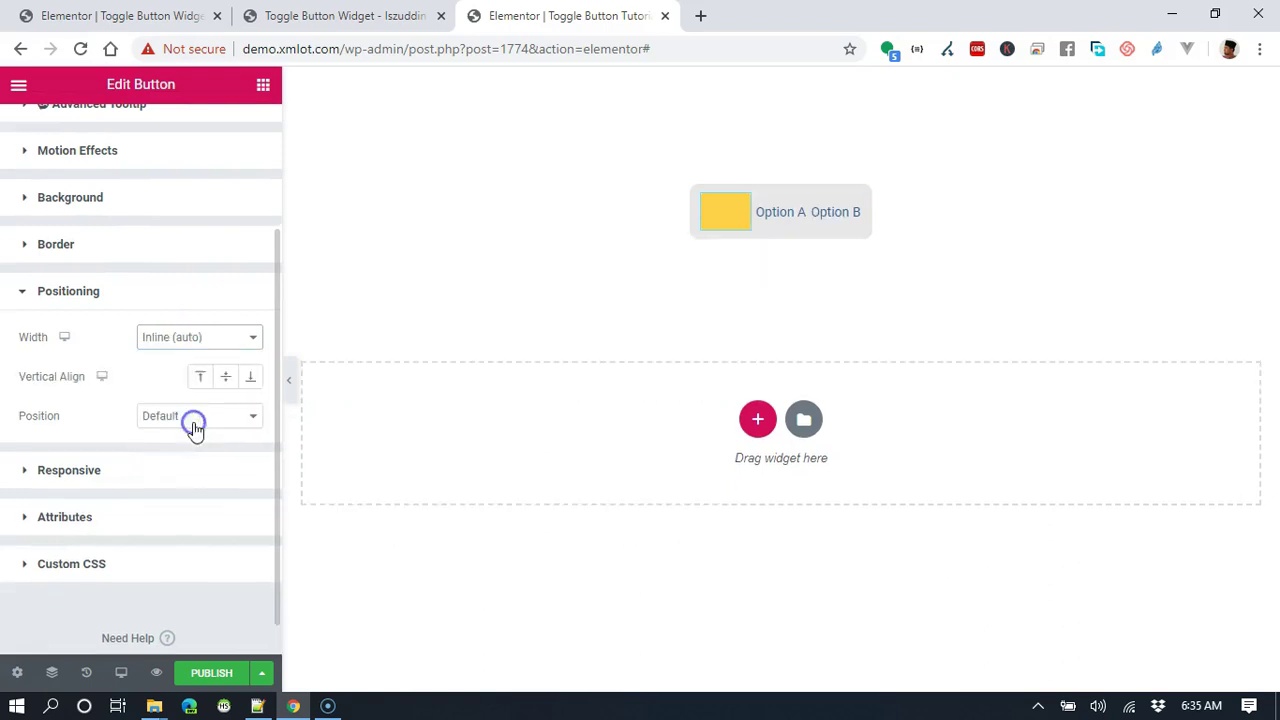
left_click(192, 415)
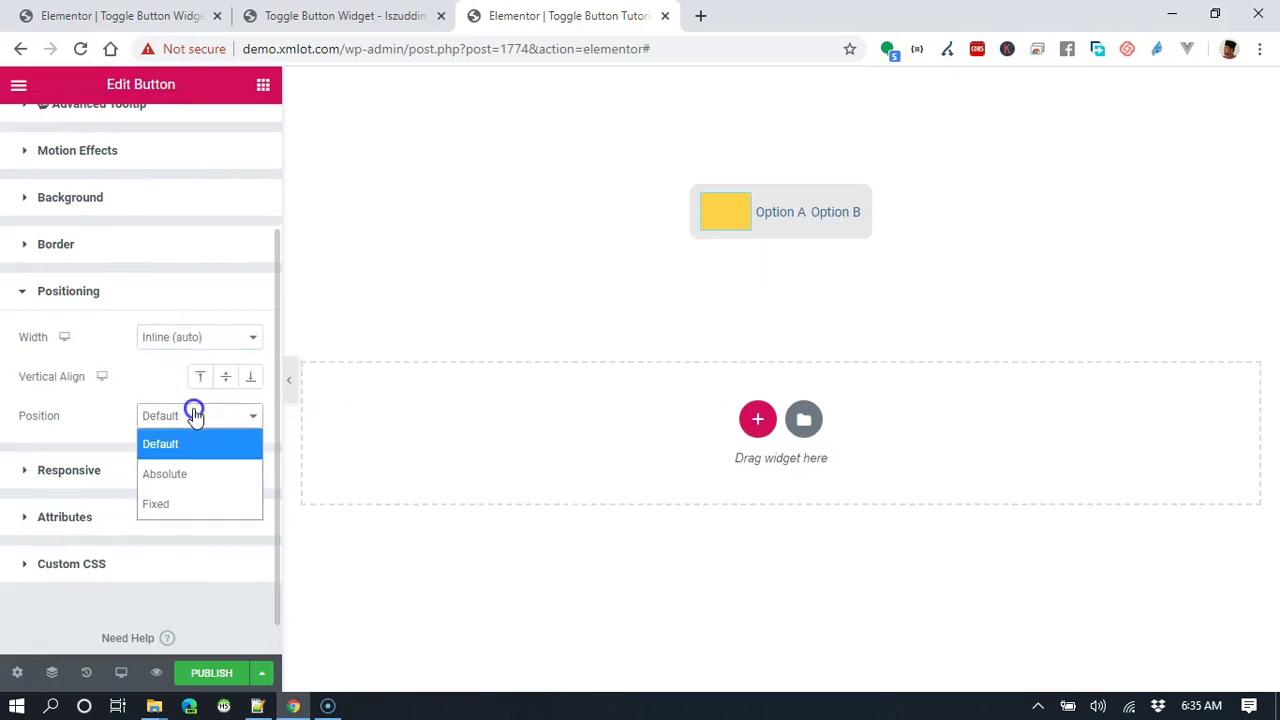
left_click(190, 476)
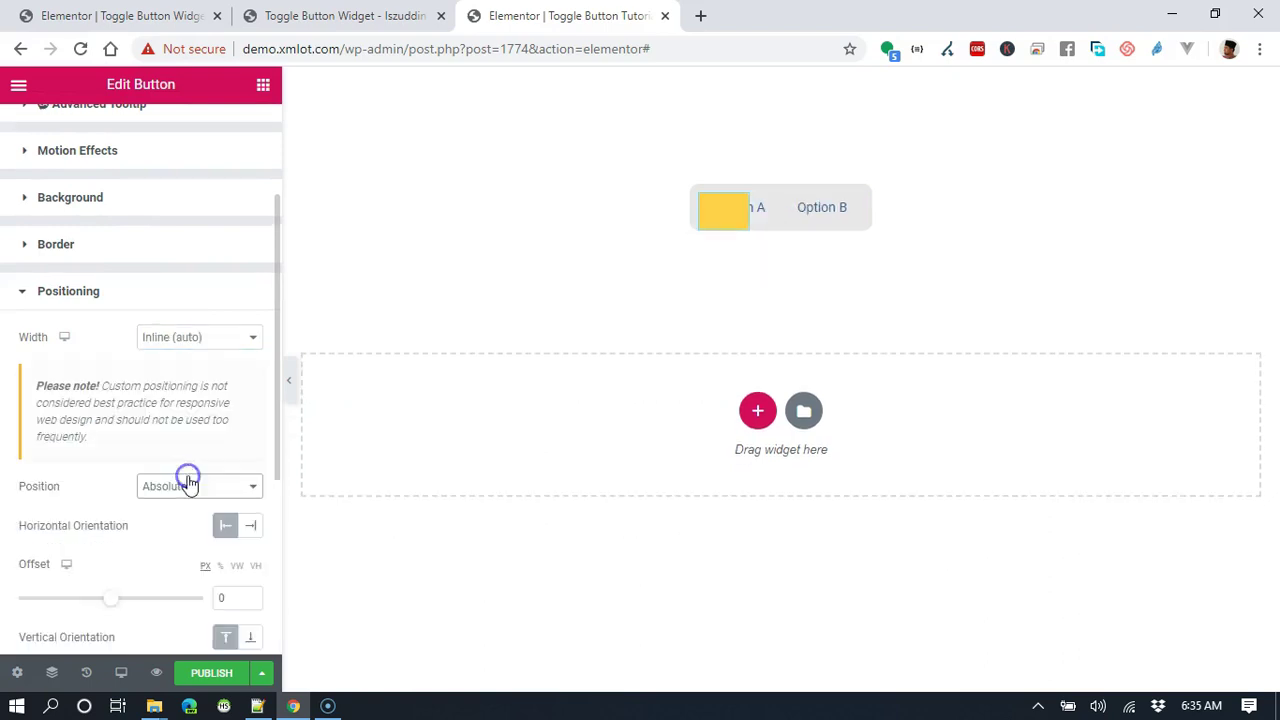
left_click(975, 290)
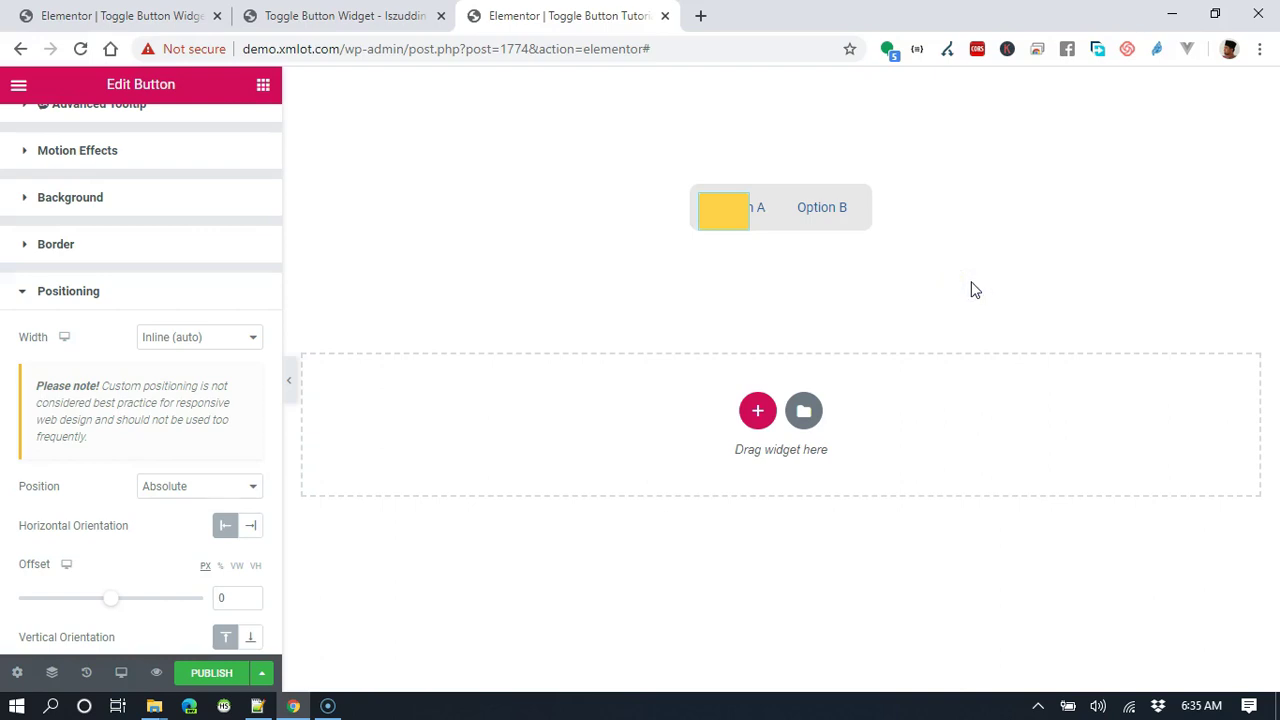
Set the button's Z-Index to 10
scroll(23, 329, "up", 2)
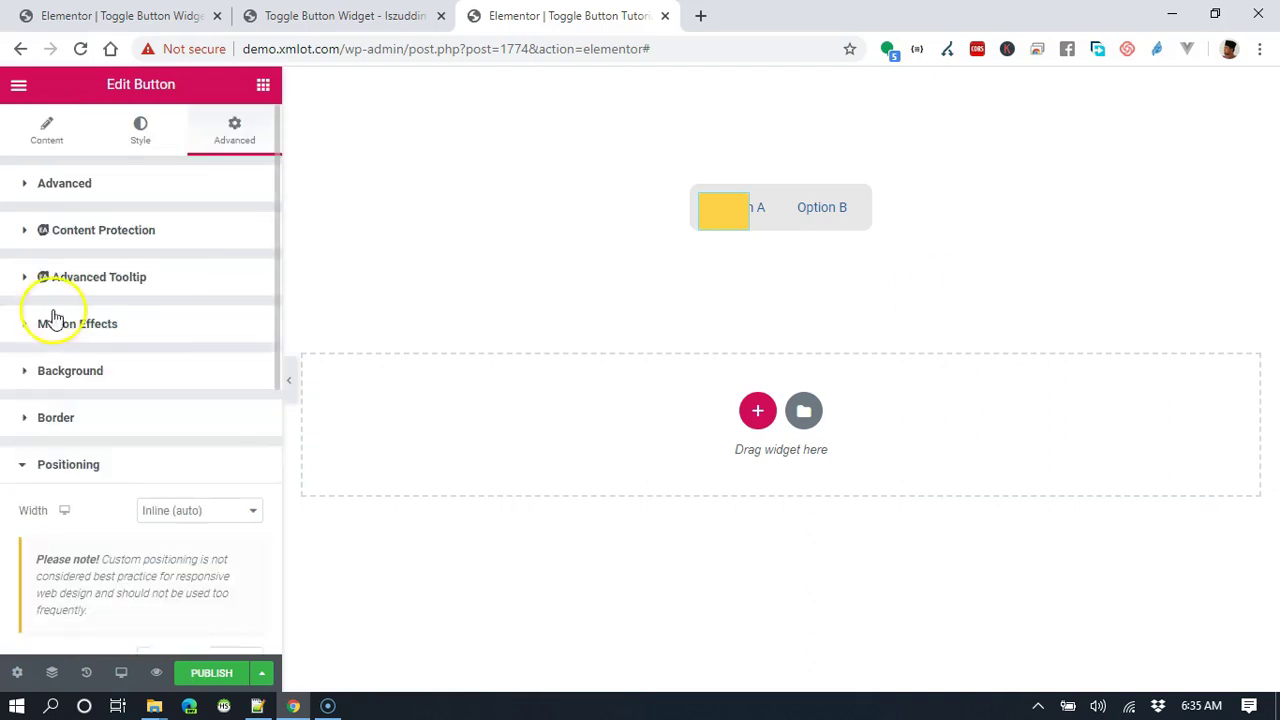
left_click(231, 186)
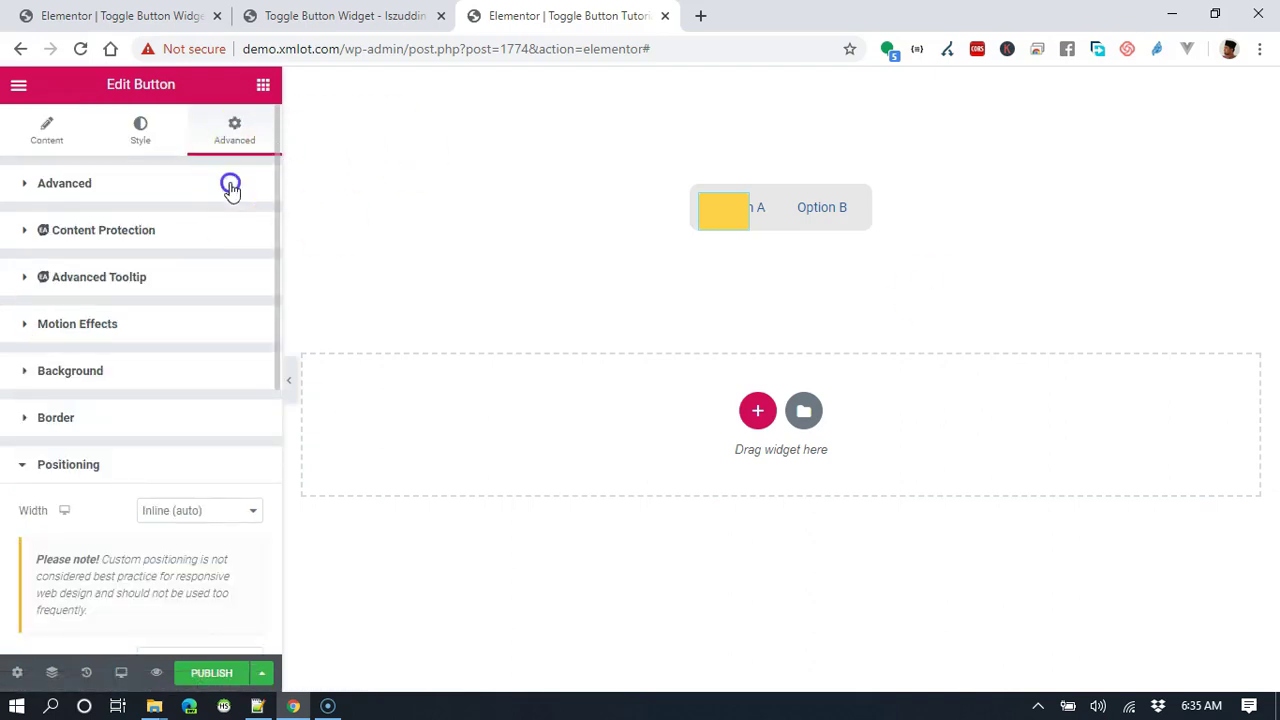
left_click(223, 408)
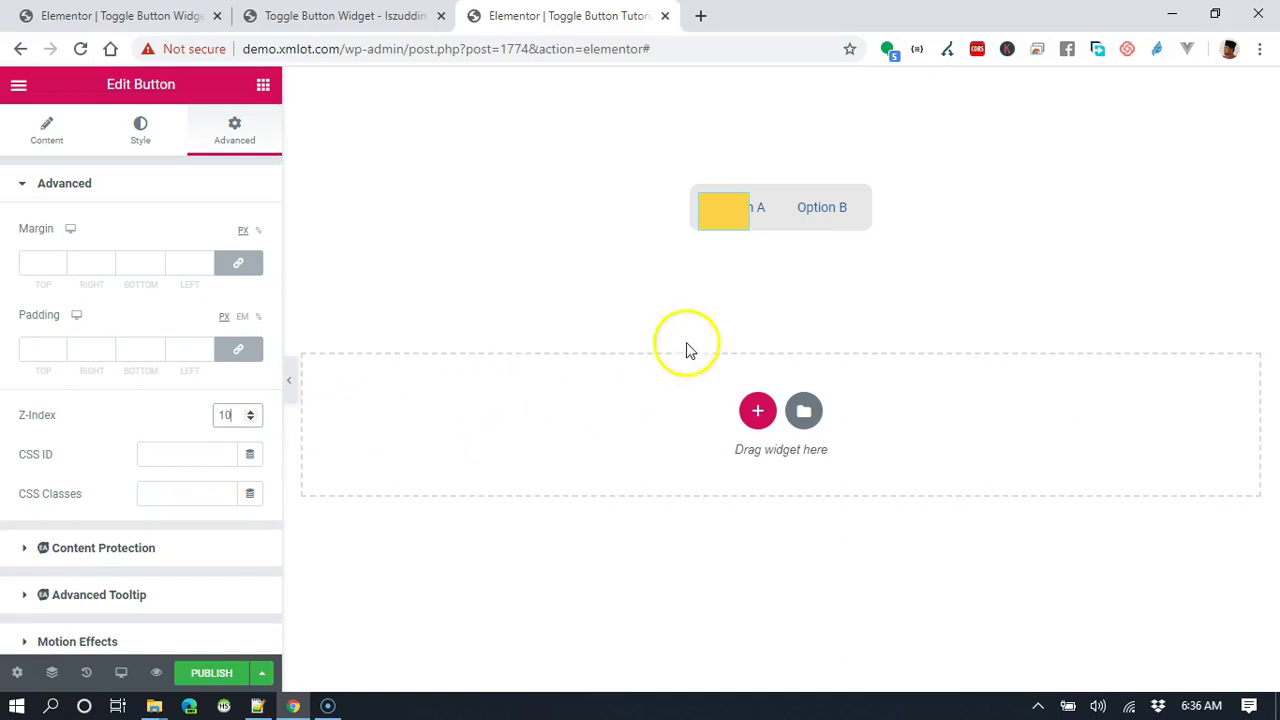
Set the Z-Index of the "Option A" heading to 20
mouse_move(771, 209)
left_click(757, 213)
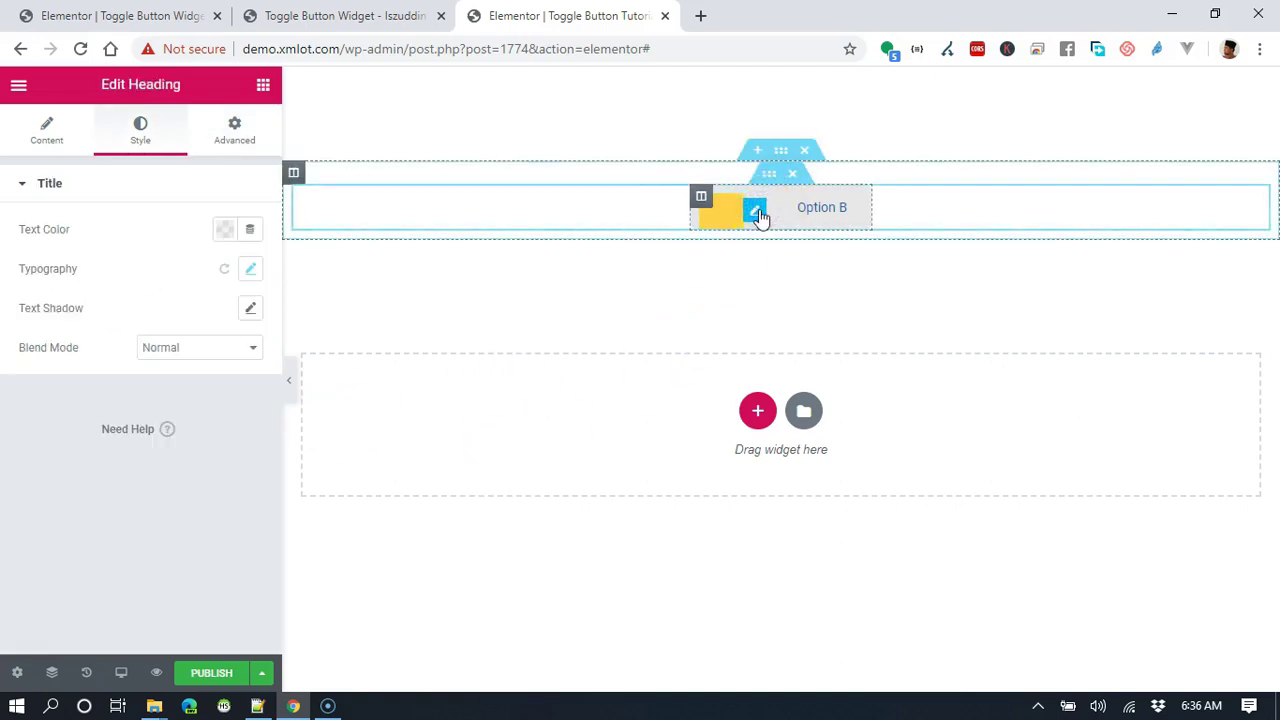
left_click(235, 130)
left_click(230, 416)
type("20")
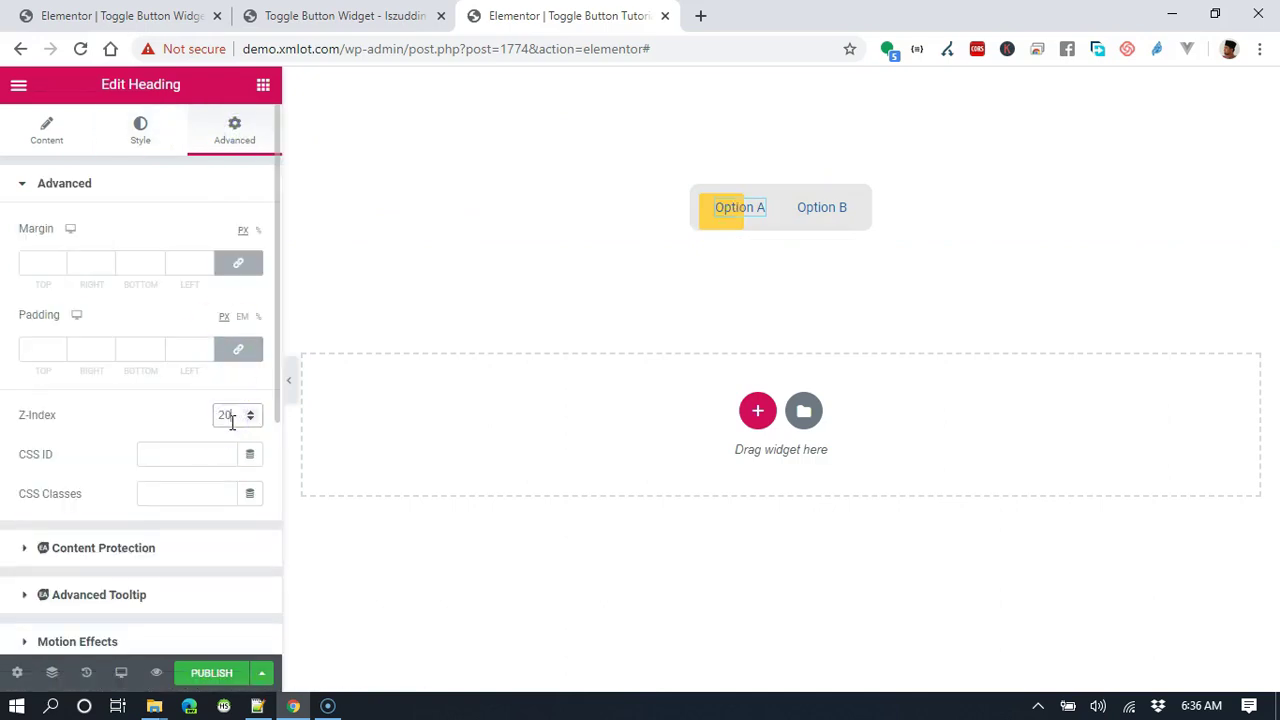
left_click(806, 335)
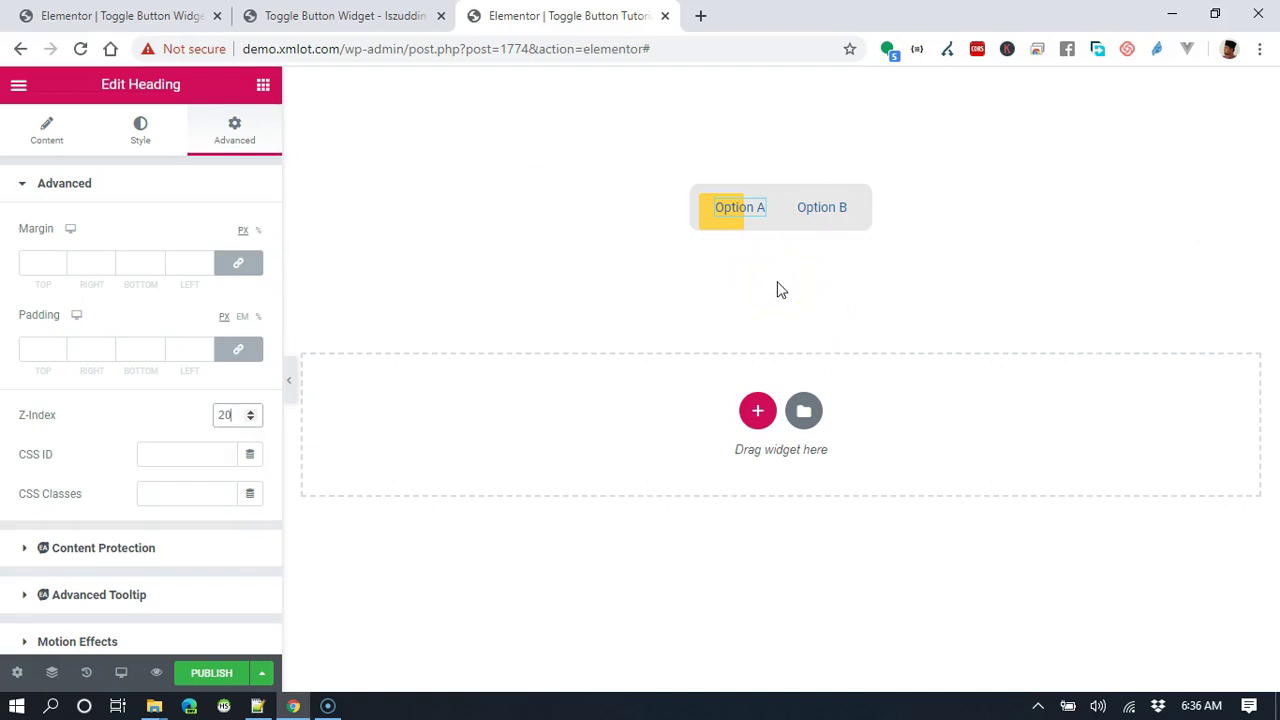
left_click(810, 287)
Change the button's positioning width to Custom with a custom width of 85 px
left_click(709, 225)
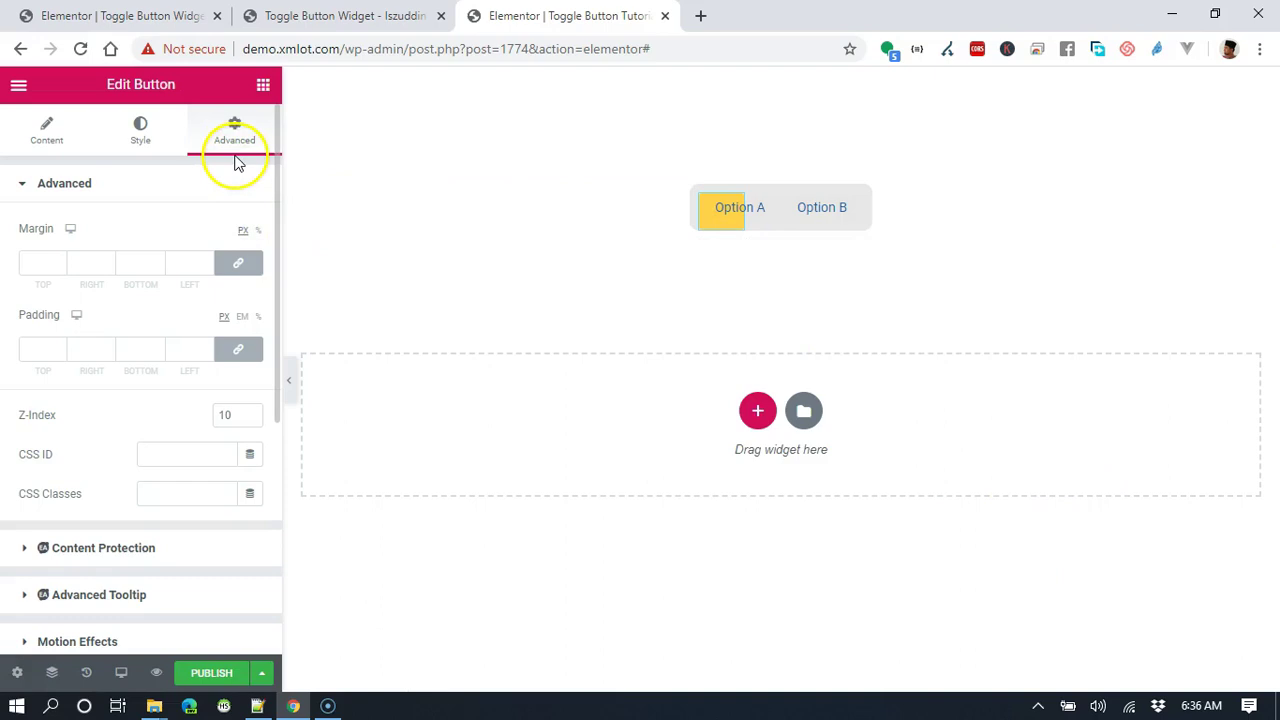
scroll(257, 343, "down", 2)
scroll(264, 338, "up", 2)
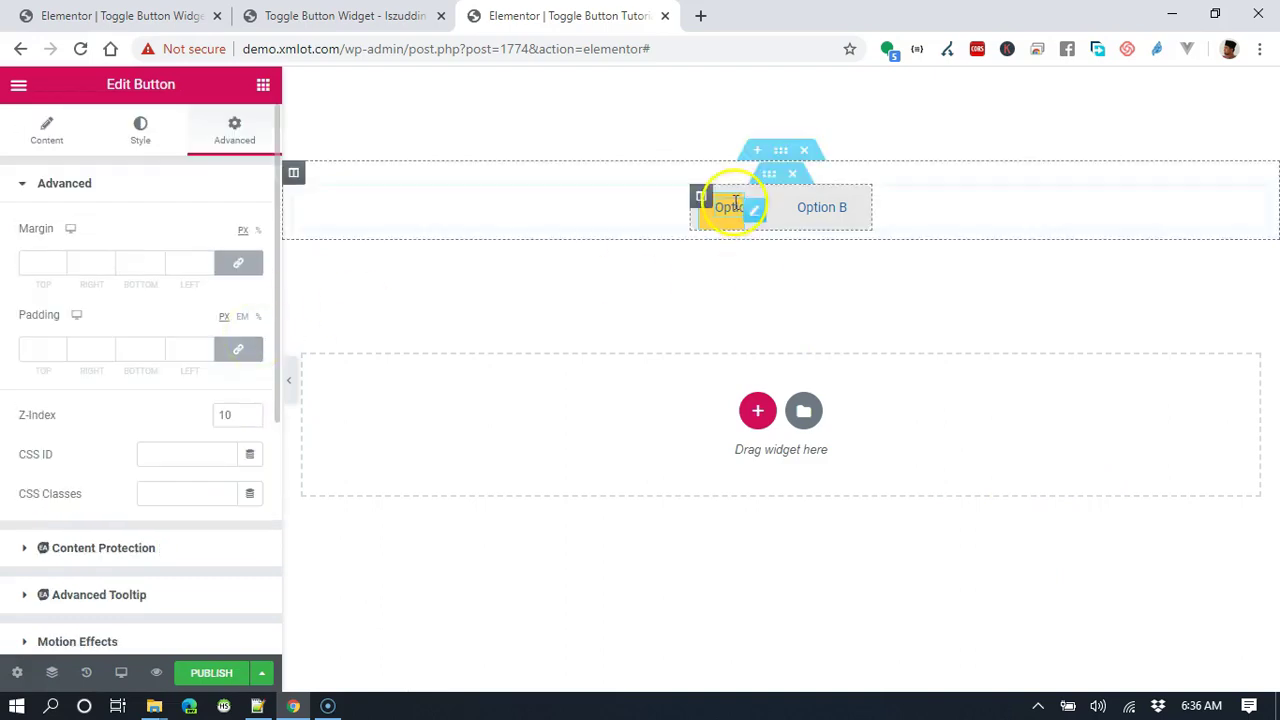
scroll(70, 400, "down", 2)
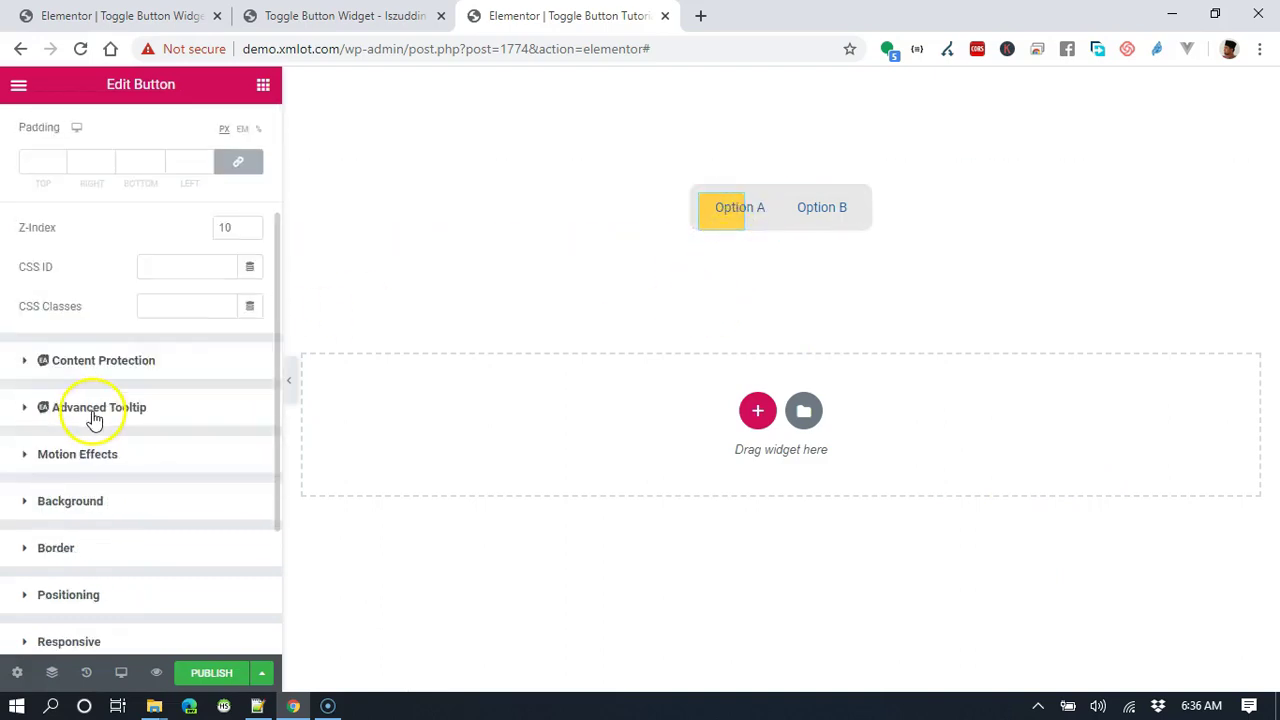
scroll(94, 418, "down", 2)
left_click(94, 410)
scroll(110, 415, "down", 2)
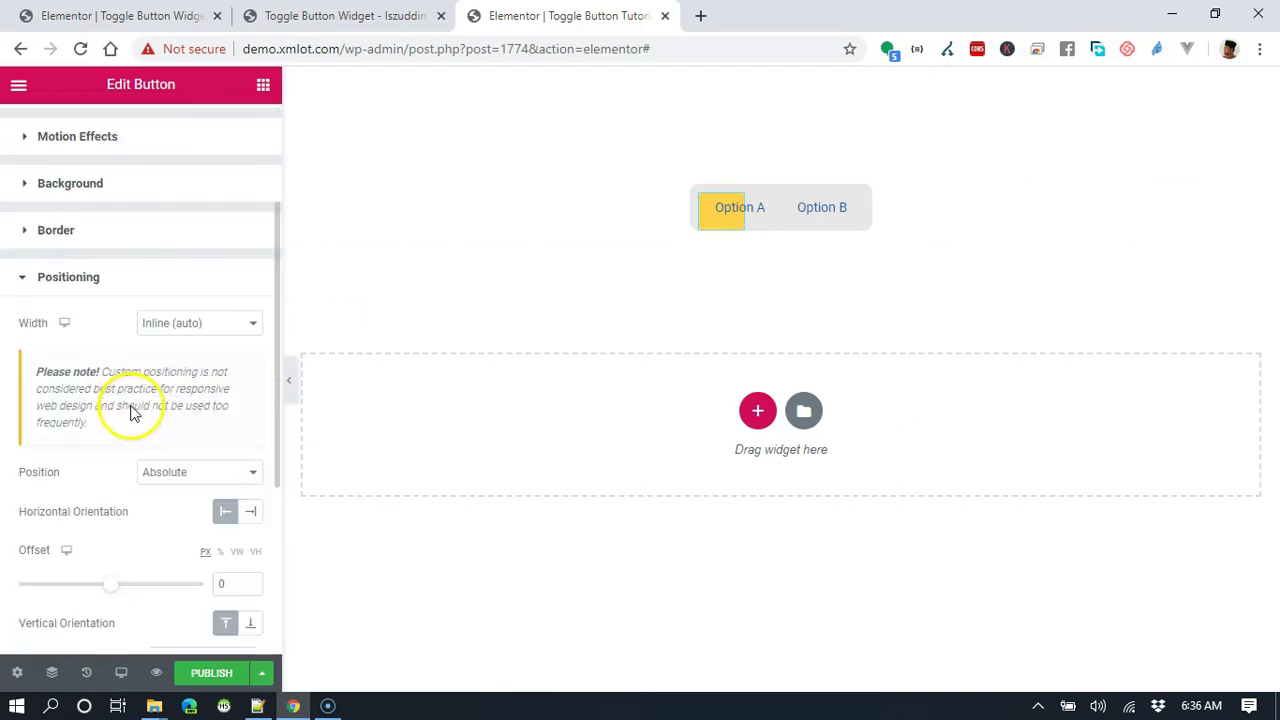
left_click(249, 323)
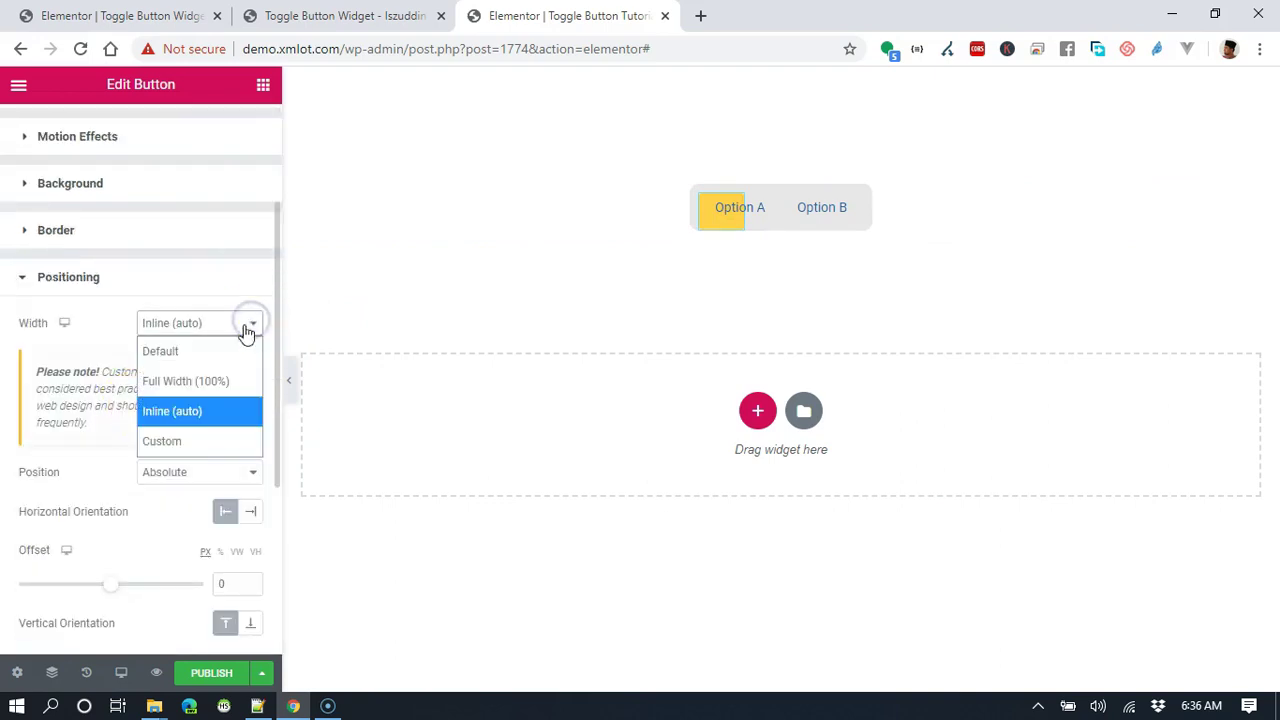
left_click(205, 439)
left_click(225, 390)
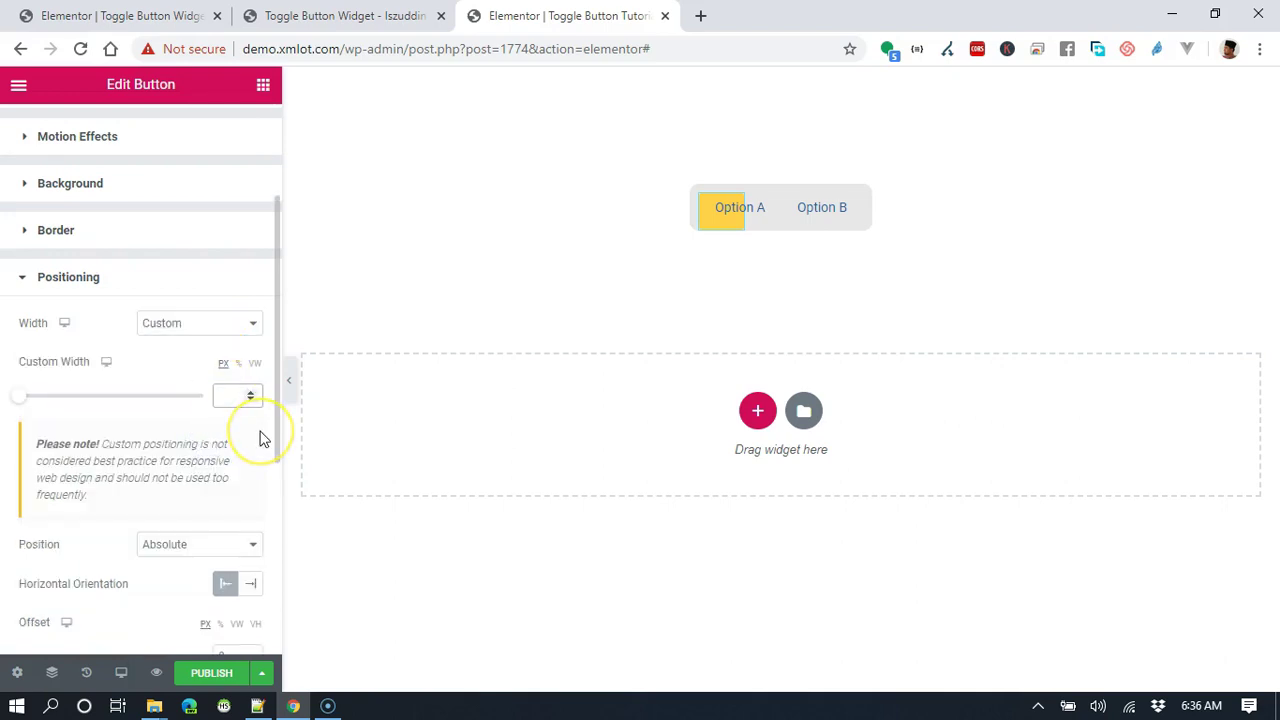
type("85")
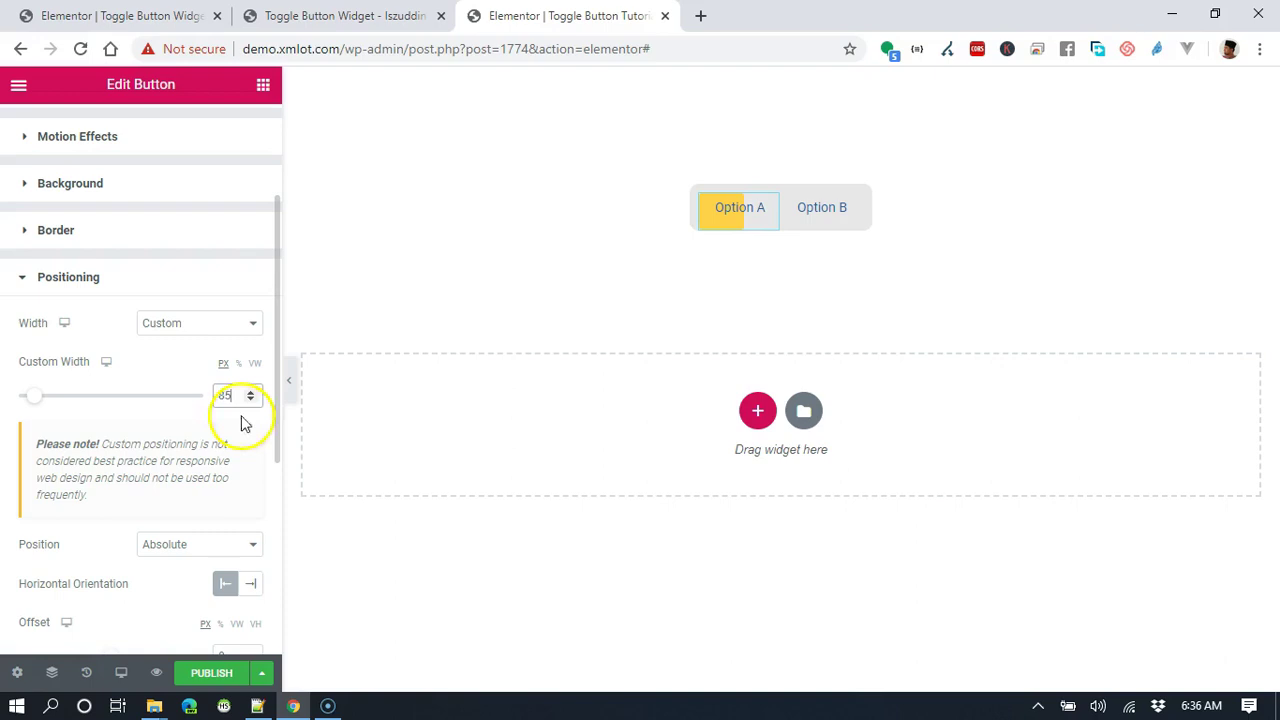
Add the custom CSS rule "selector a { width:100%; }" to the button
scroll(223, 229, "up", 2)
scroll(224, 233, "down", 2)
scroll(223, 230, "down", 4)
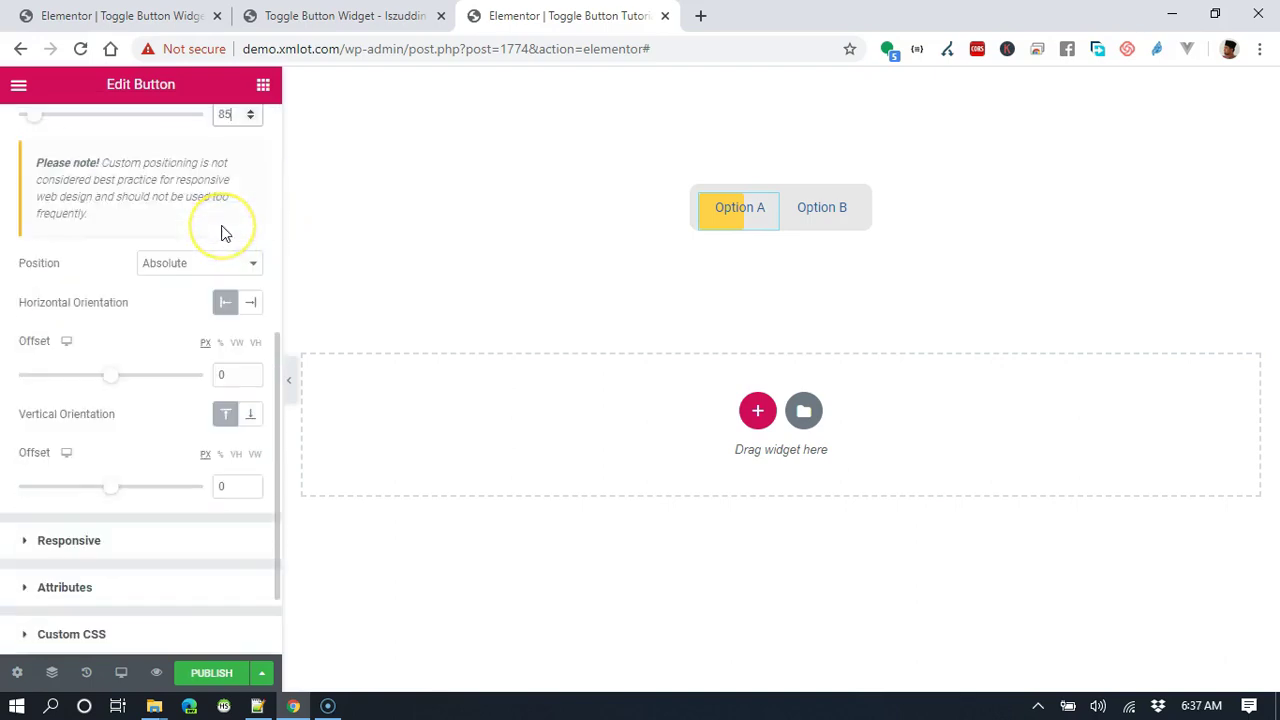
left_click(137, 528)
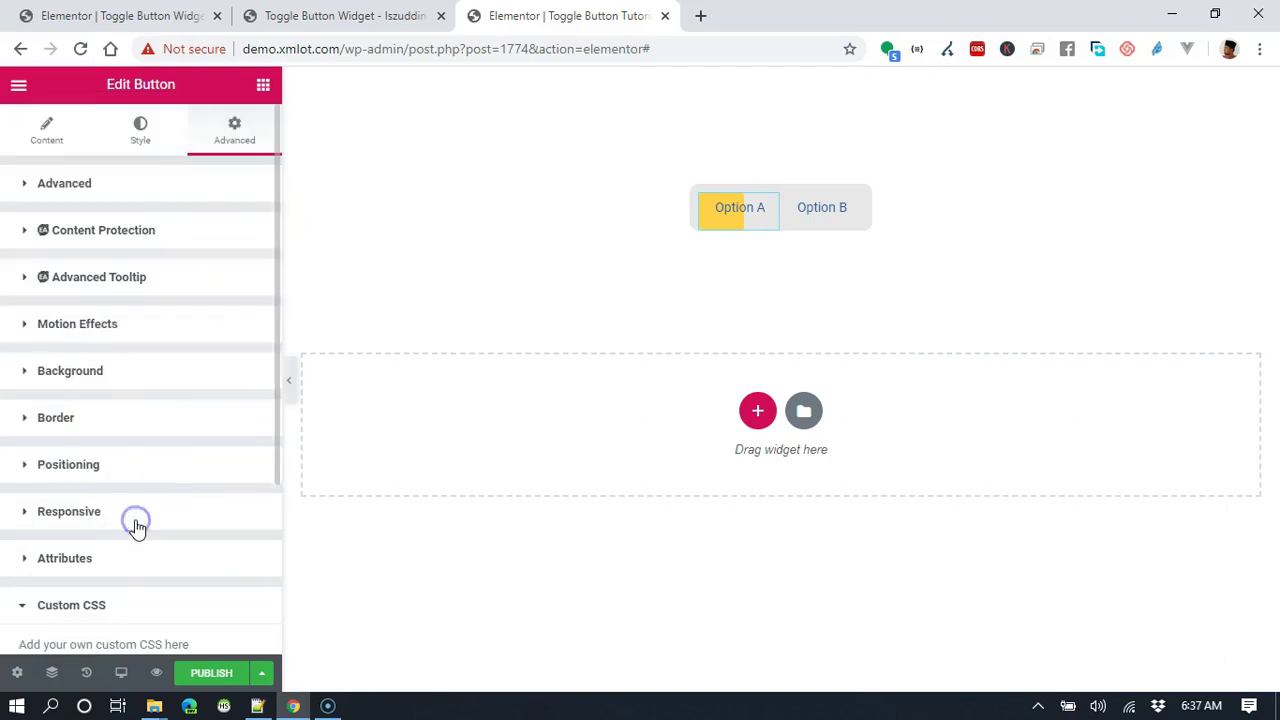
scroll(154, 466, "down", 3)
left_click(148, 379)
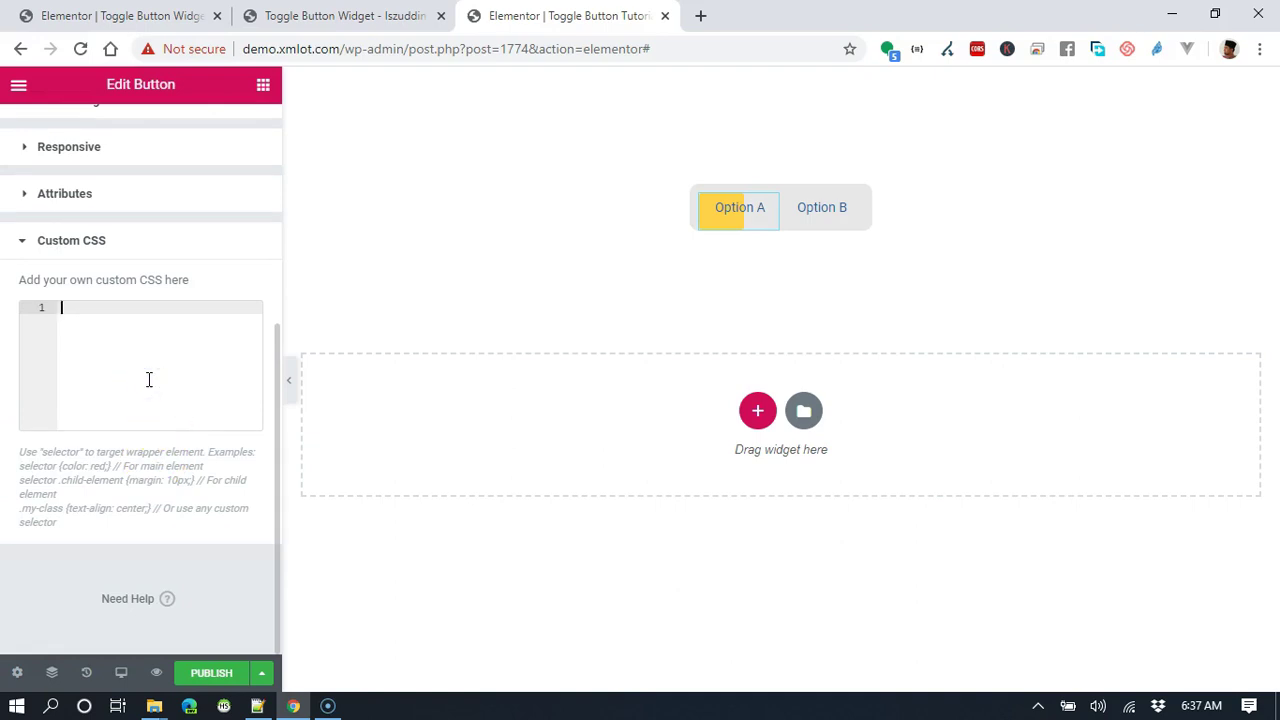
type("sel")
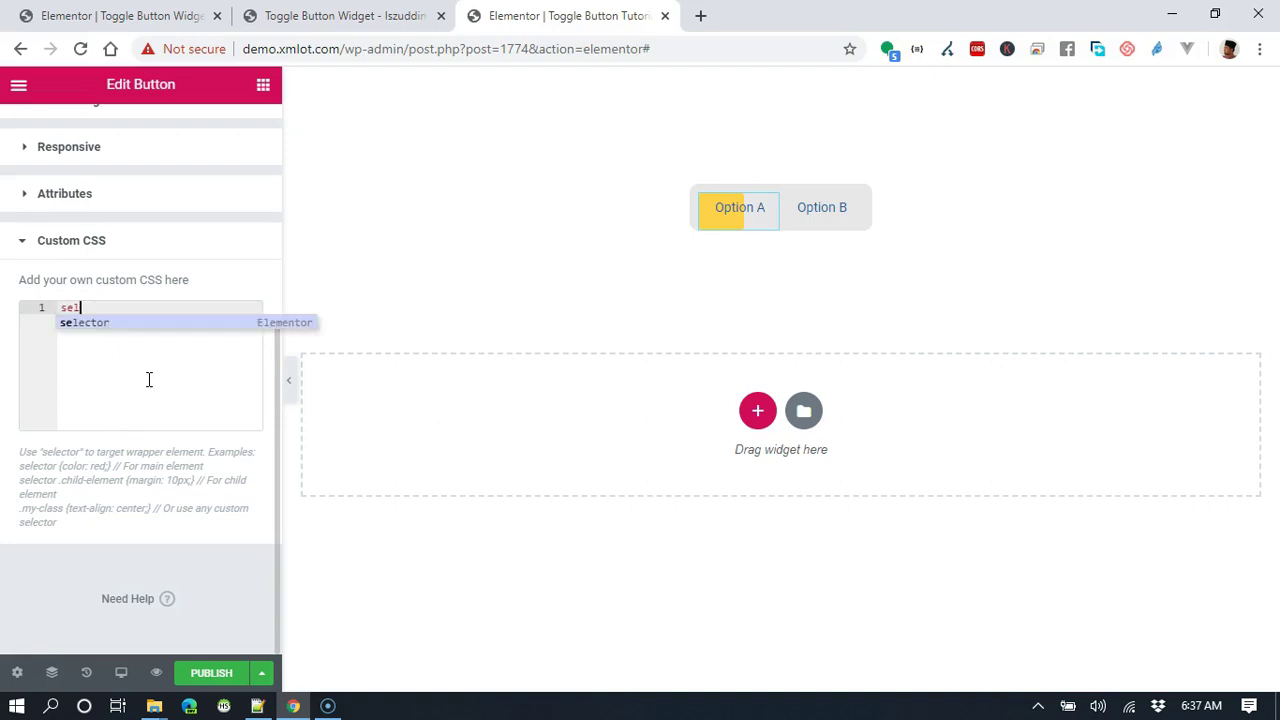
type("ector")
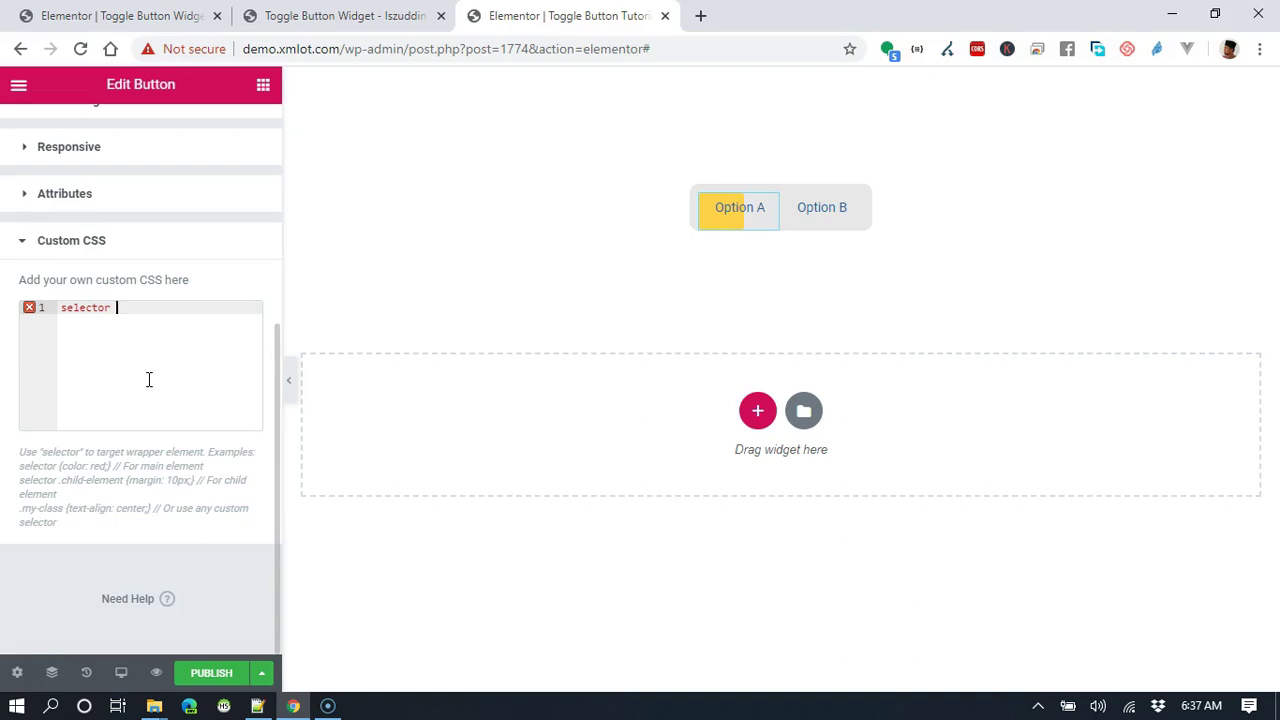
type("a {")
key("Return")
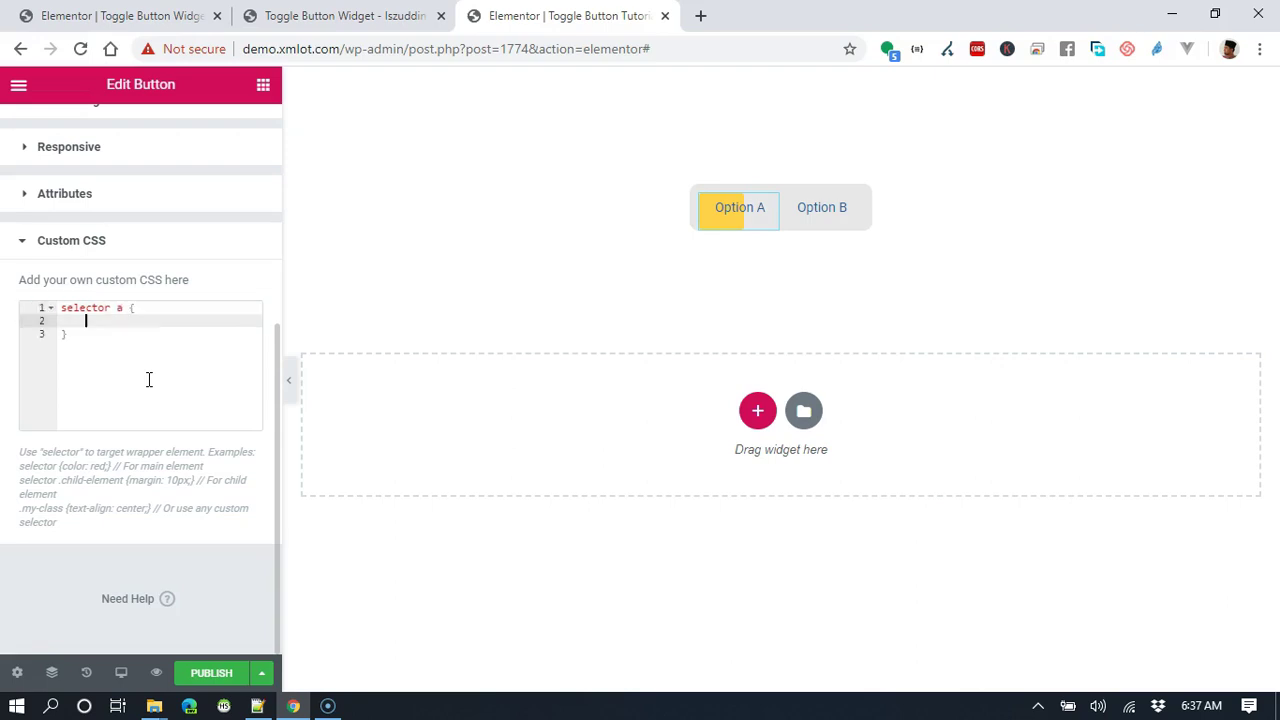
type("wi")
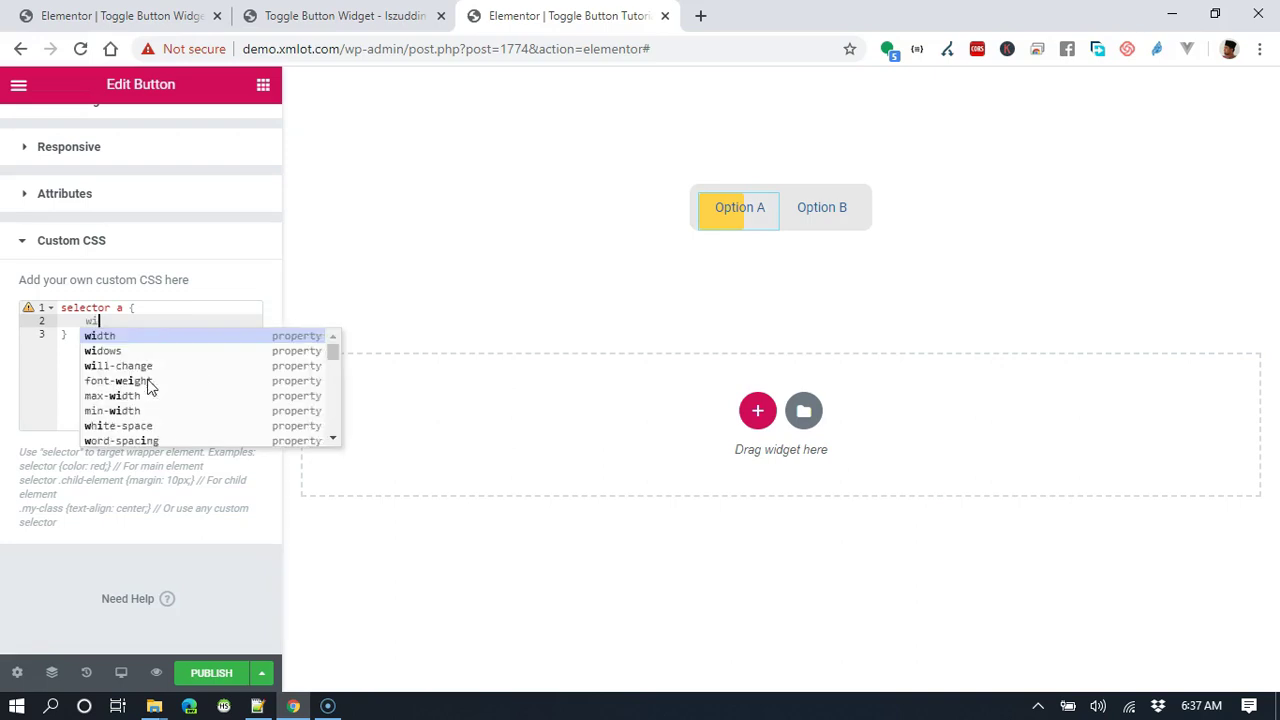
type("dth:1")
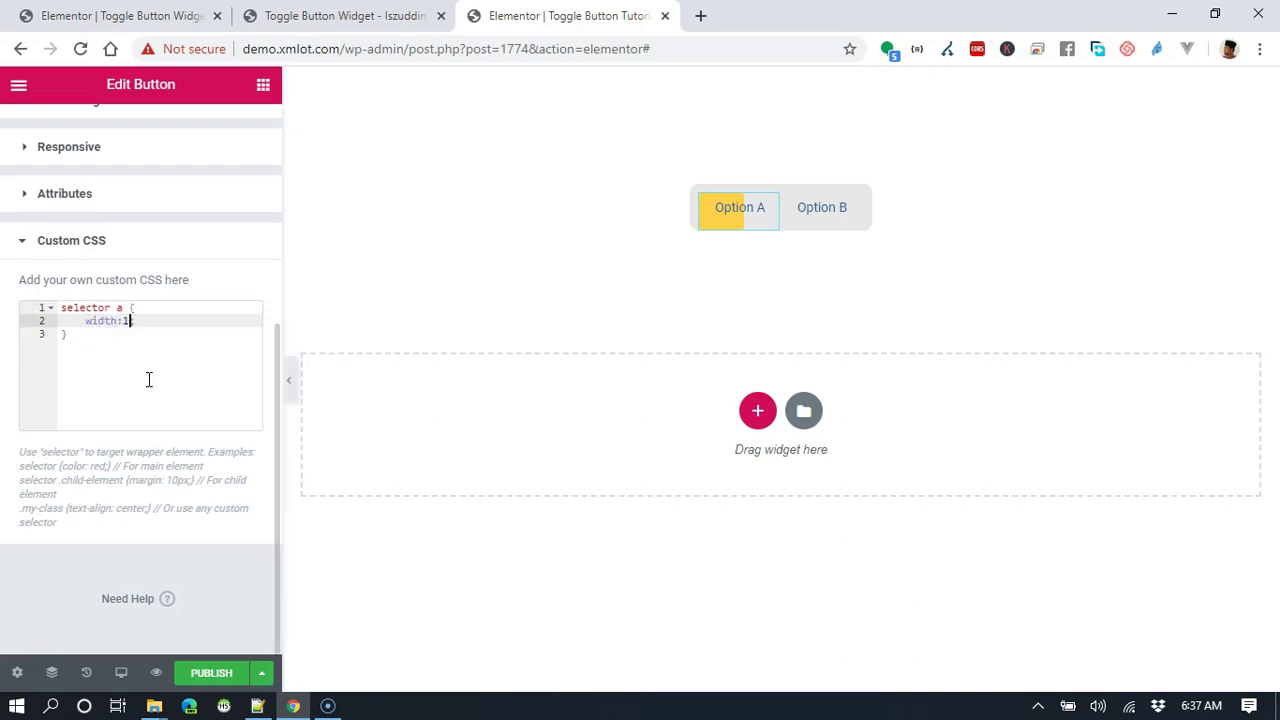
type("00%;")
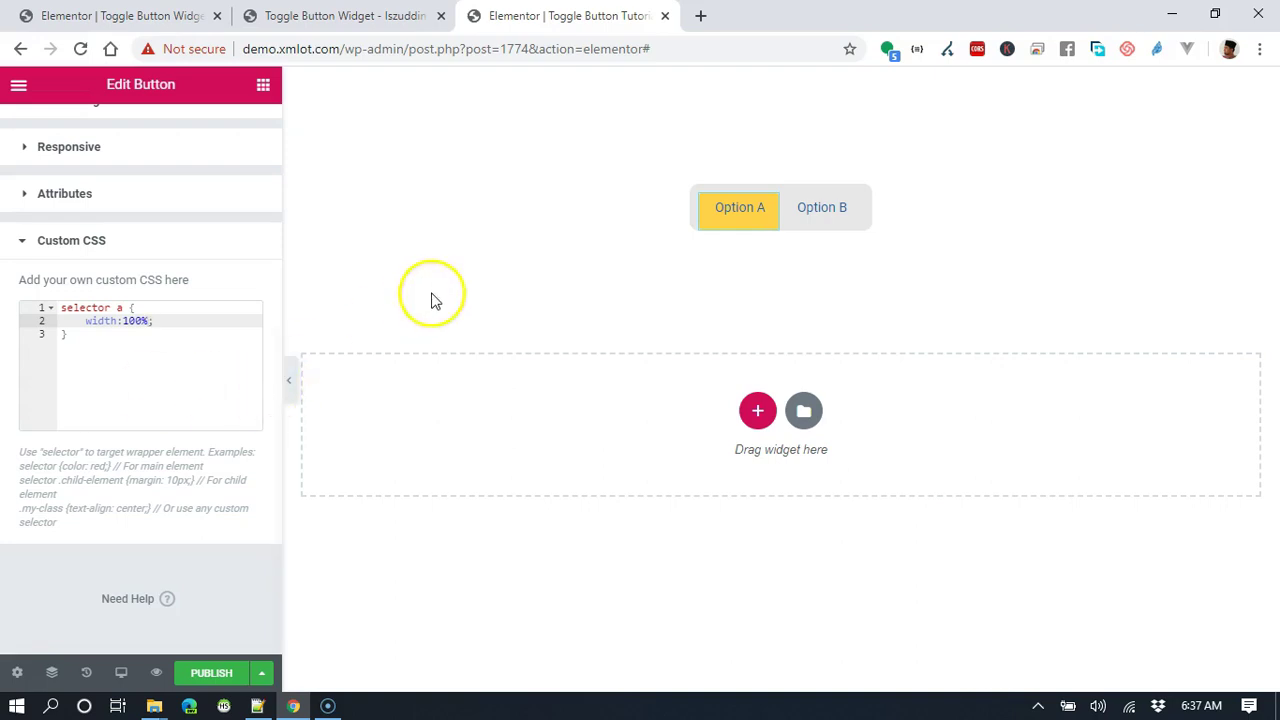
left_click(554, 317)
Compare the Info, Success and Warning types on the button and set its type to Info
scroll(20, 277, "up", 5)
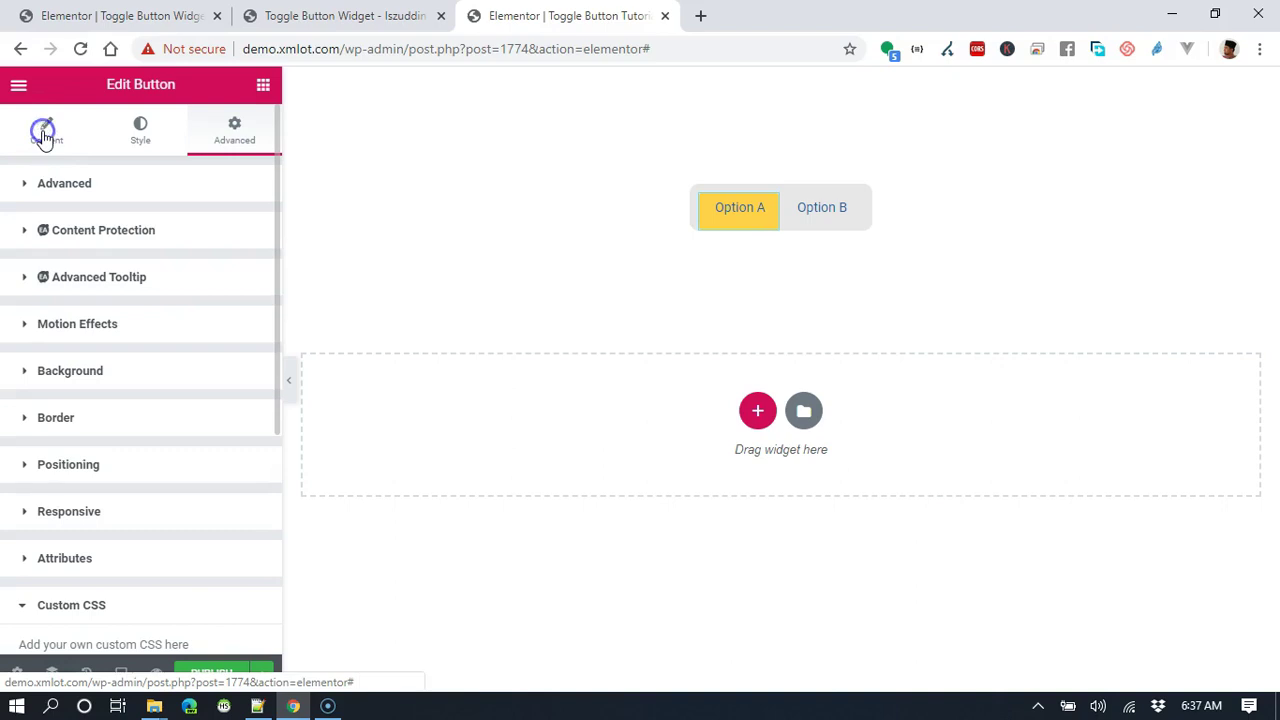
left_click(44, 137)
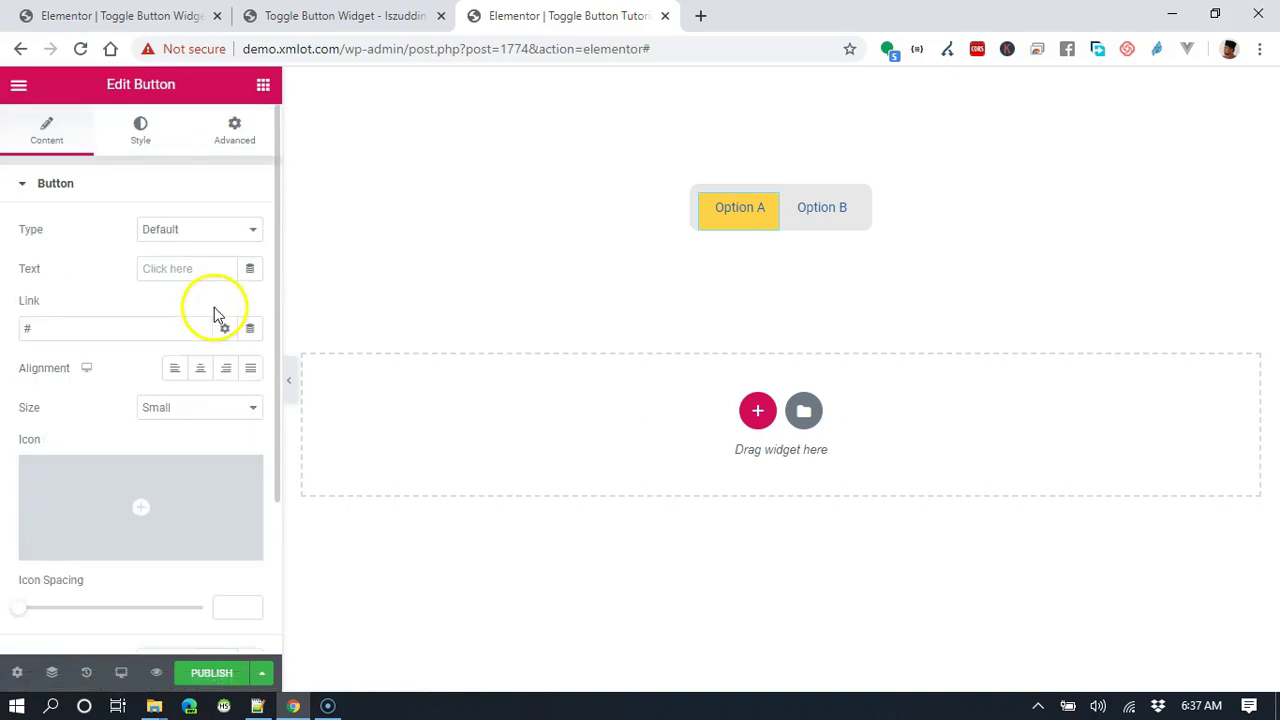
scroll(213, 314, "down", 2)
scroll(211, 310, "up", 2)
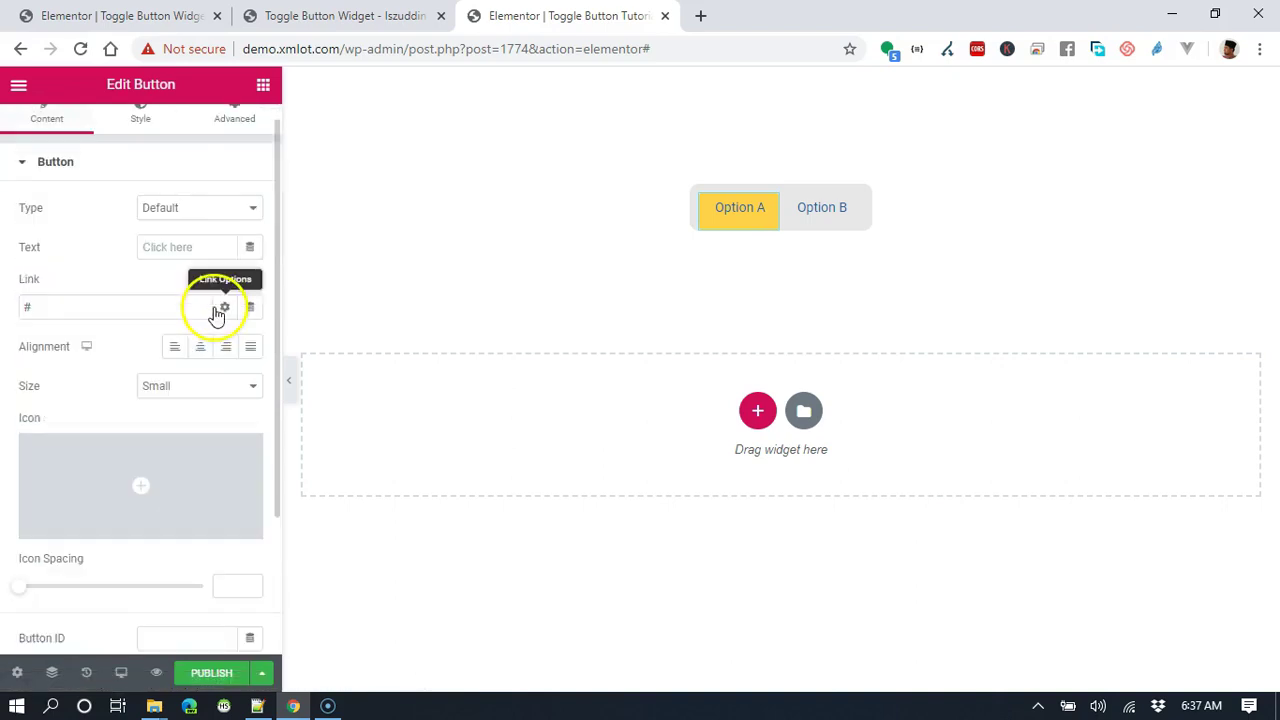
left_click(203, 207)
left_click(203, 207)
left_click(203, 207)
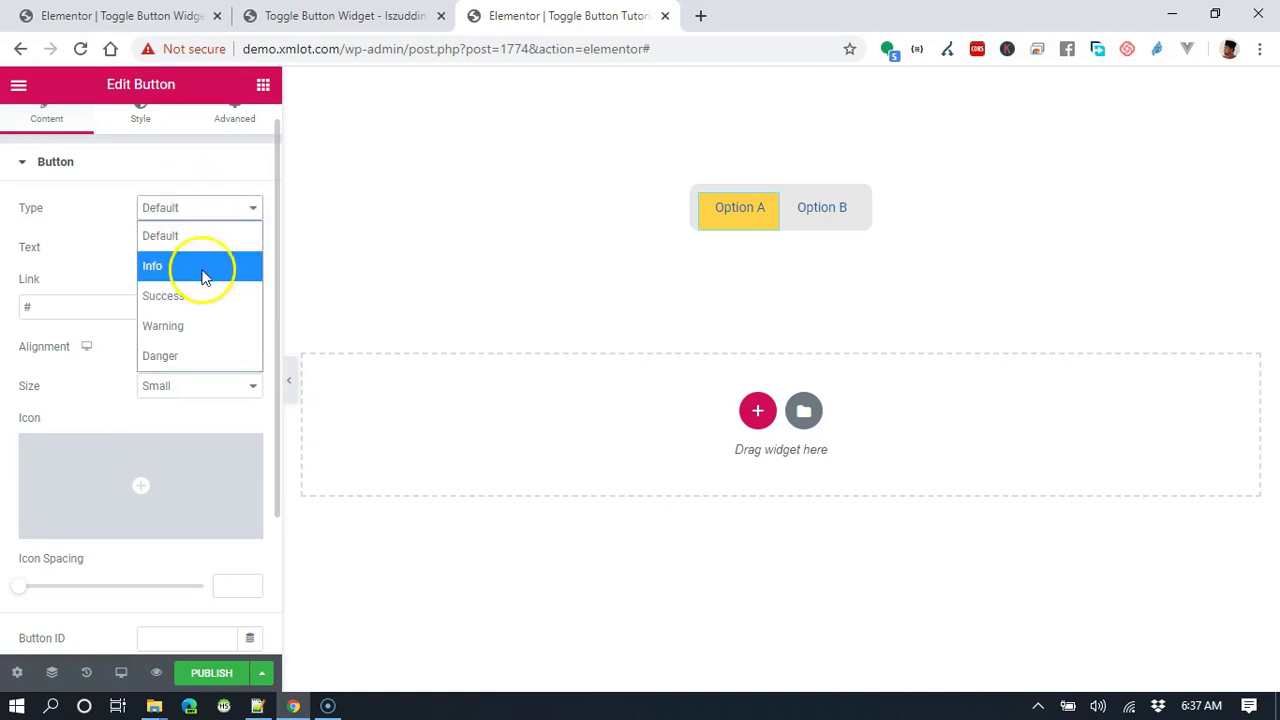
left_click(205, 263)
left_click(207, 210)
left_click(209, 293)
left_click(210, 210)
left_click(206, 324)
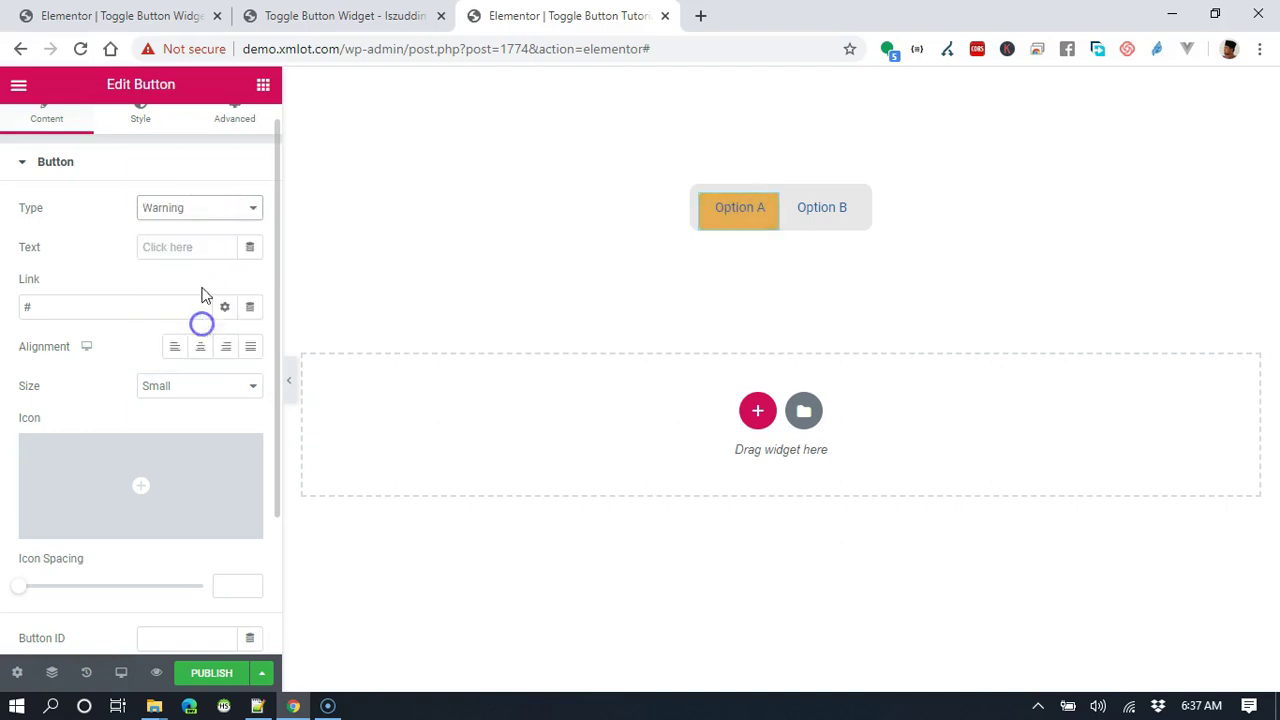
left_click(202, 210)
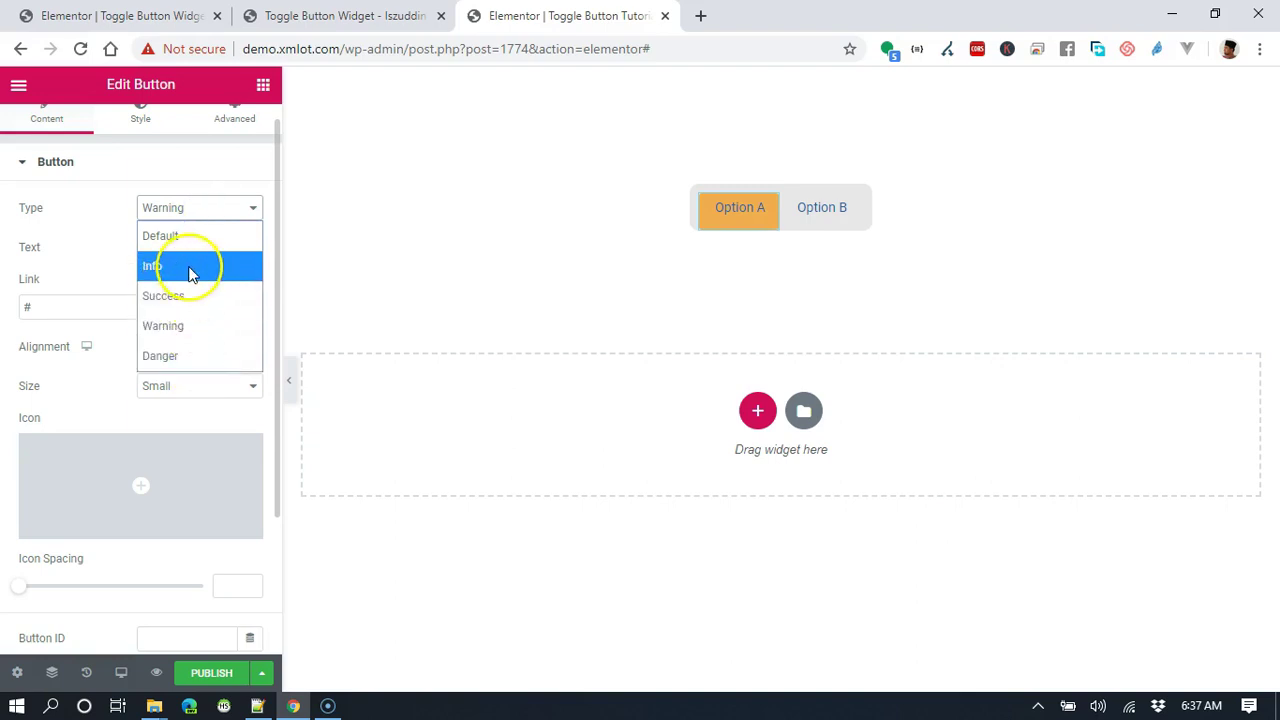
left_click(190, 268)
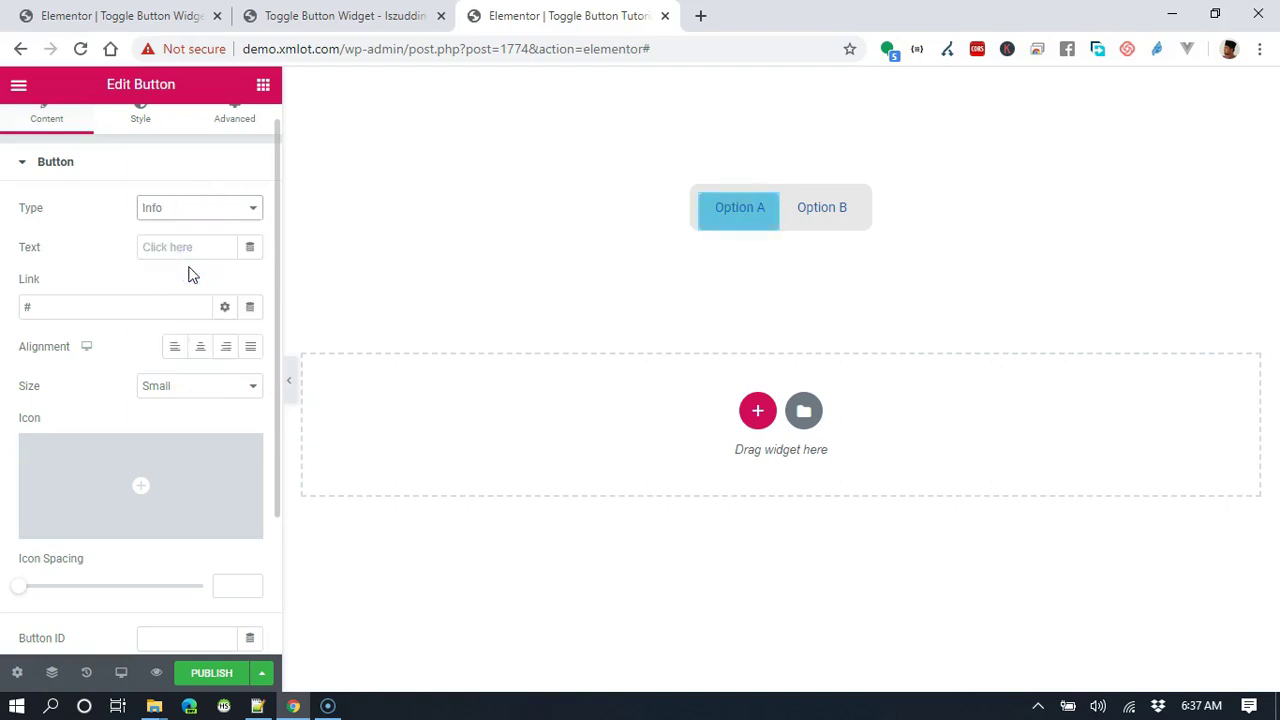
Set the button's size to Extra Small
left_click(157, 388)
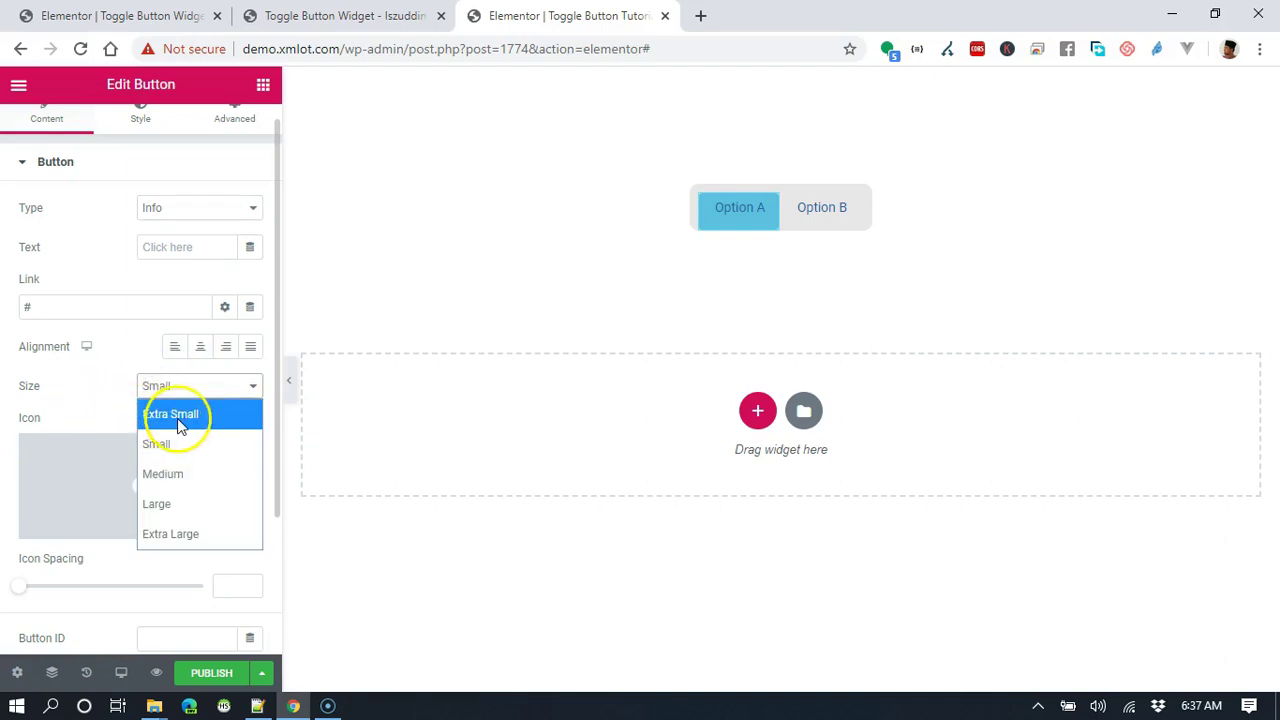
left_click(178, 418)
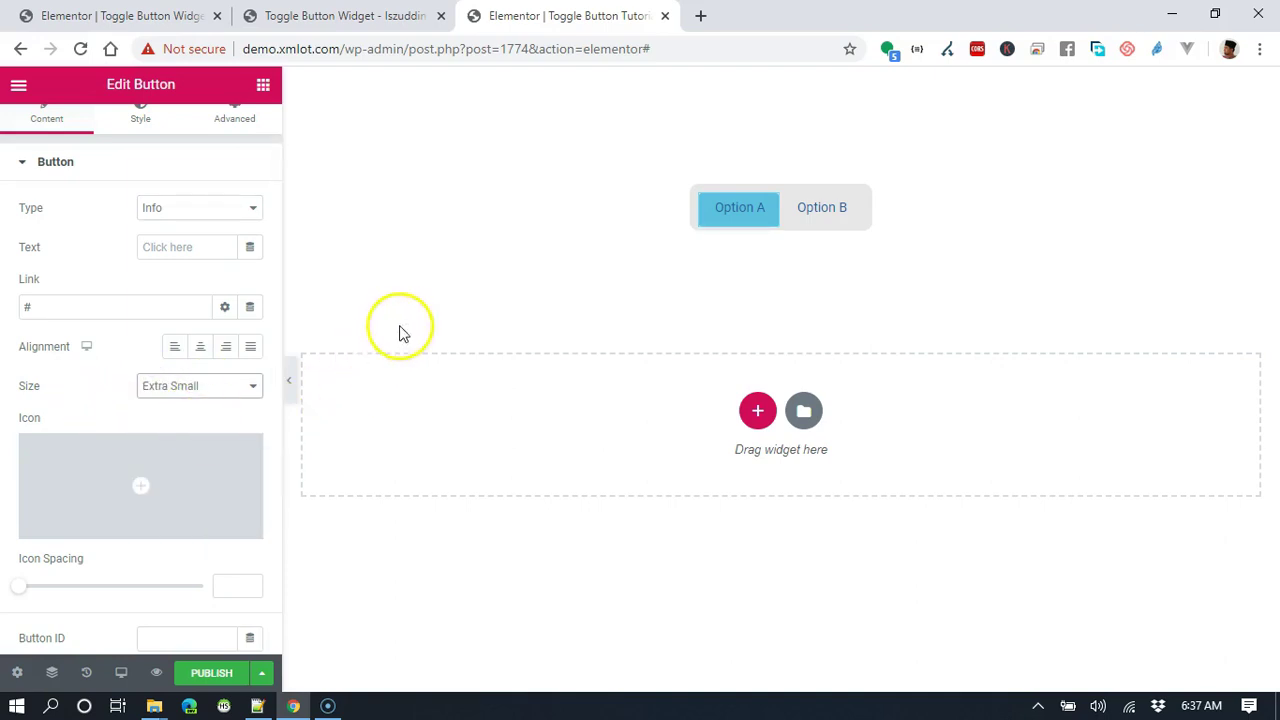
left_click(528, 259)
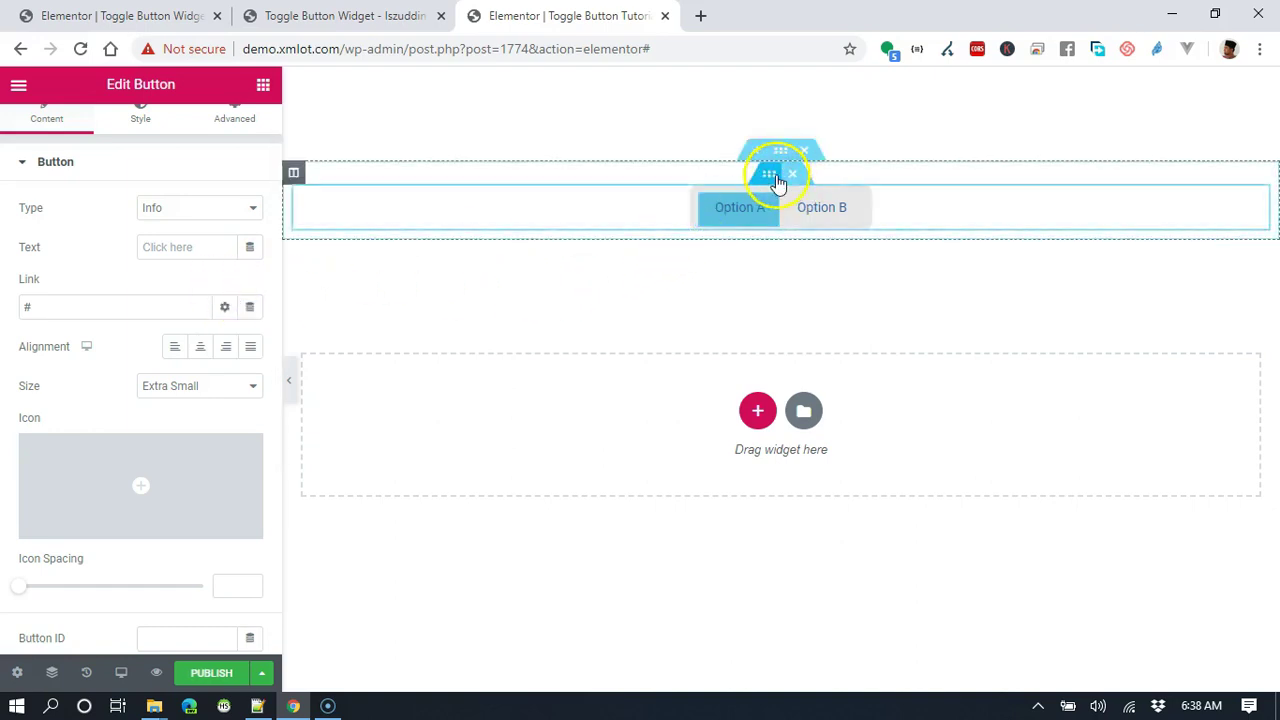
Set the minimum height of the inner section containing the toggle to 55
left_click(772, 178)
left_click(234, 419)
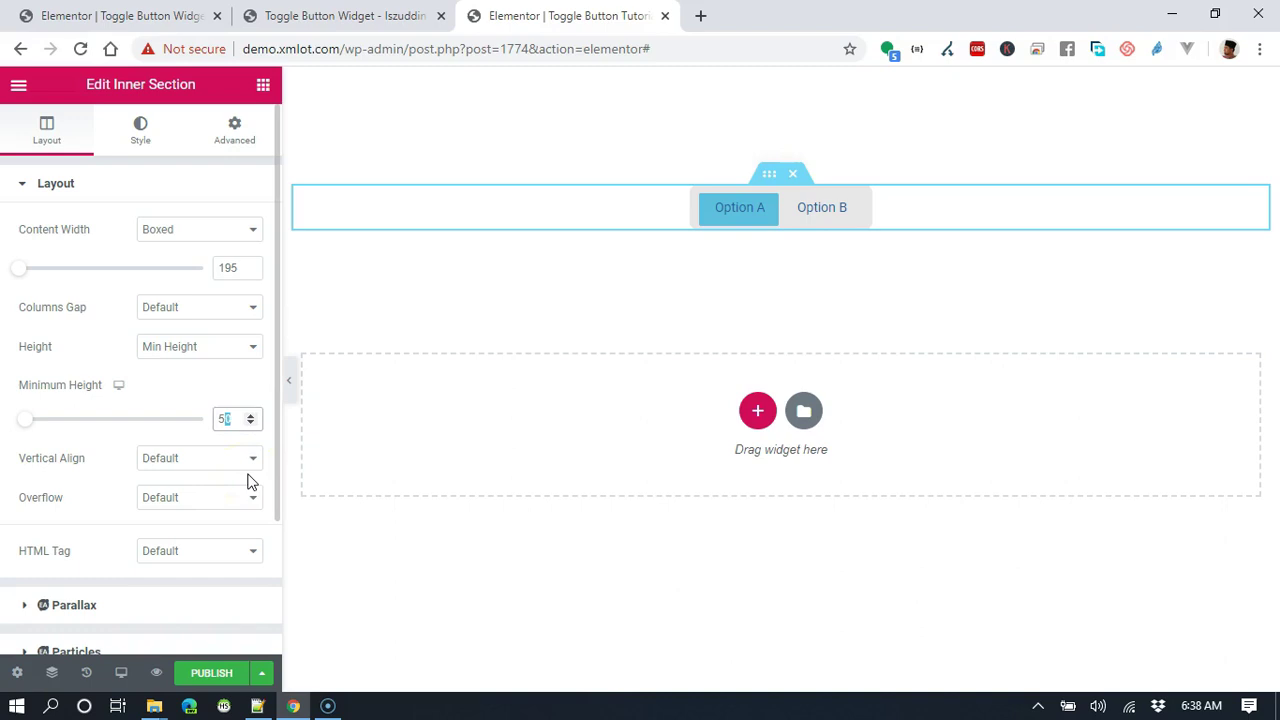
type("5")
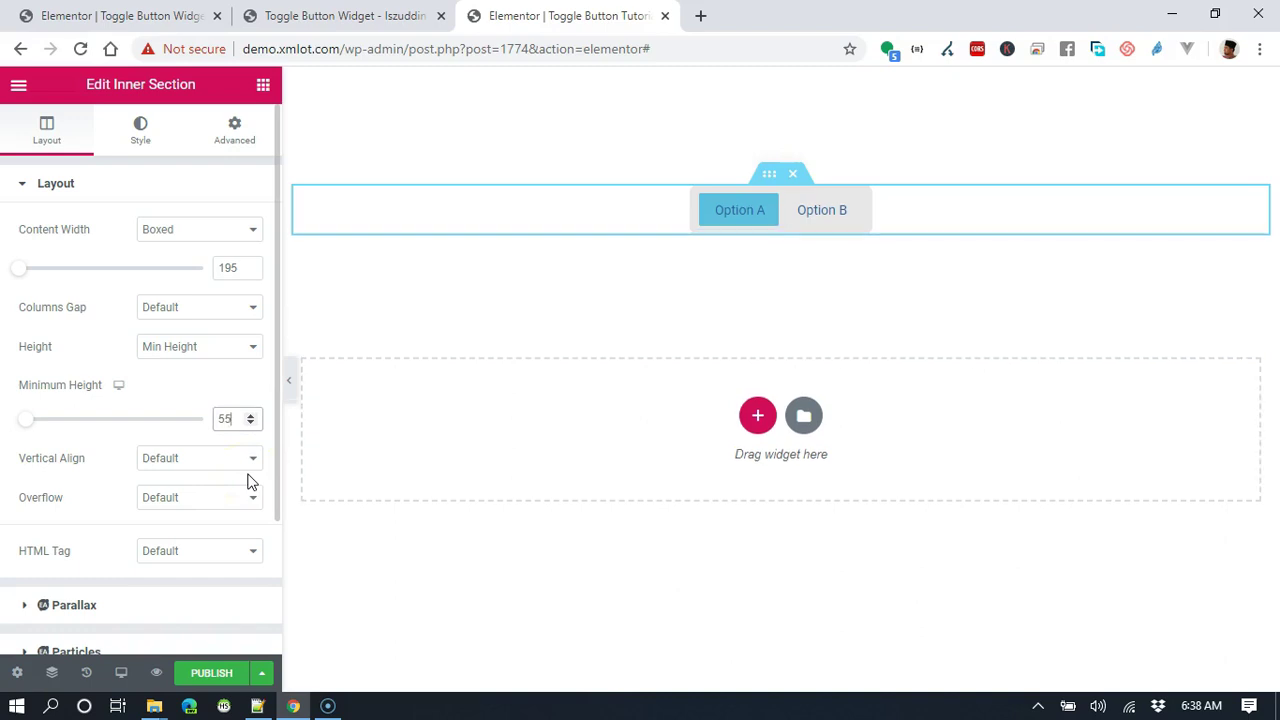
left_click(374, 423)
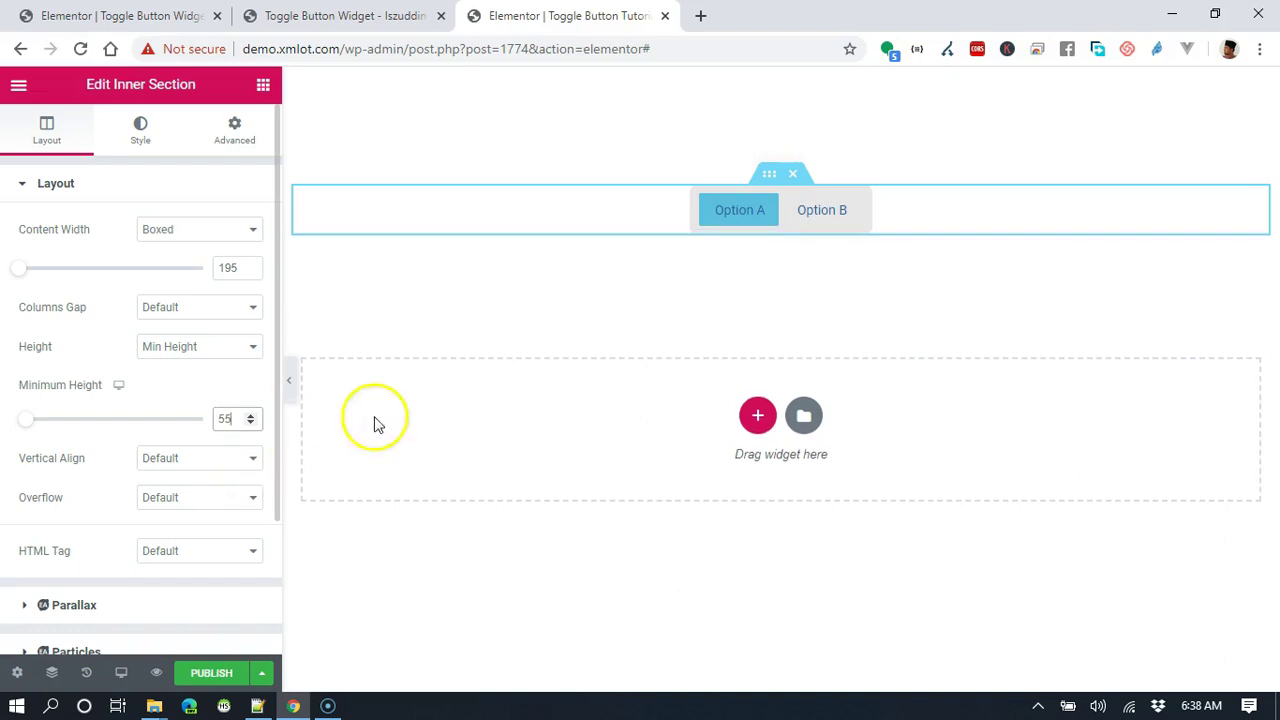
Give the button a border radius of 5 px on all four corners
left_click(772, 210)
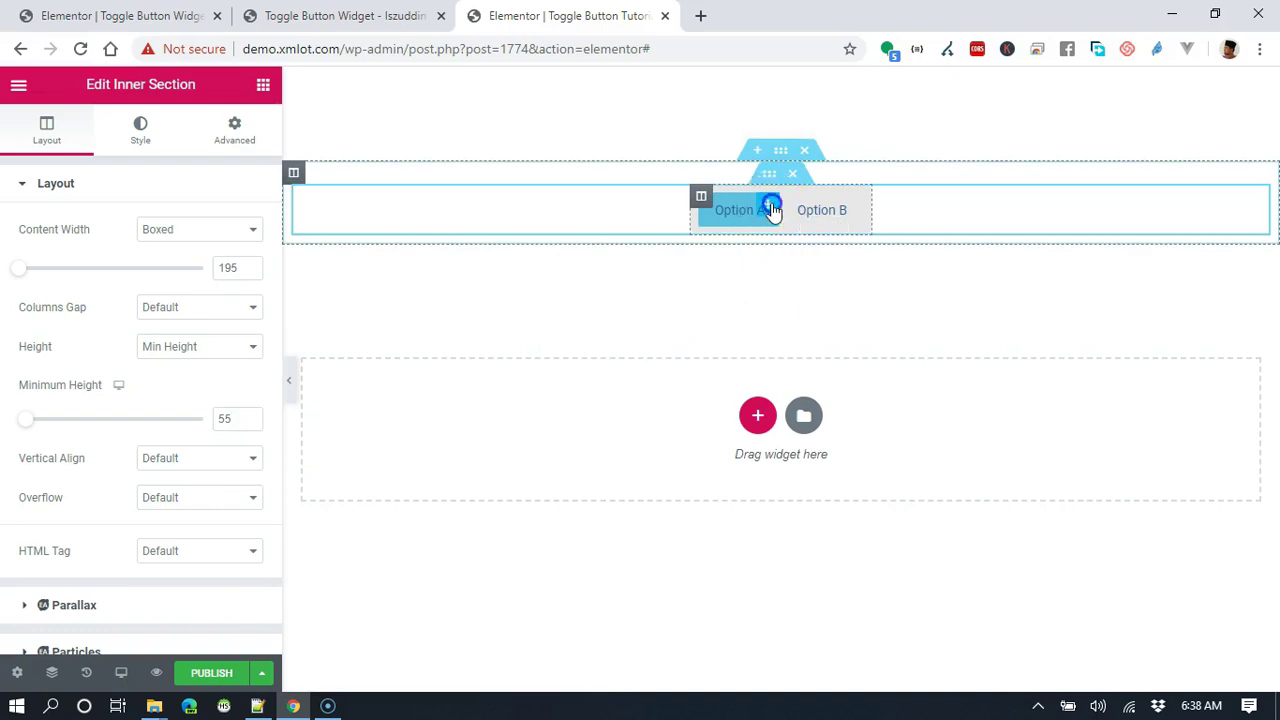
scroll(127, 379, "down", 3)
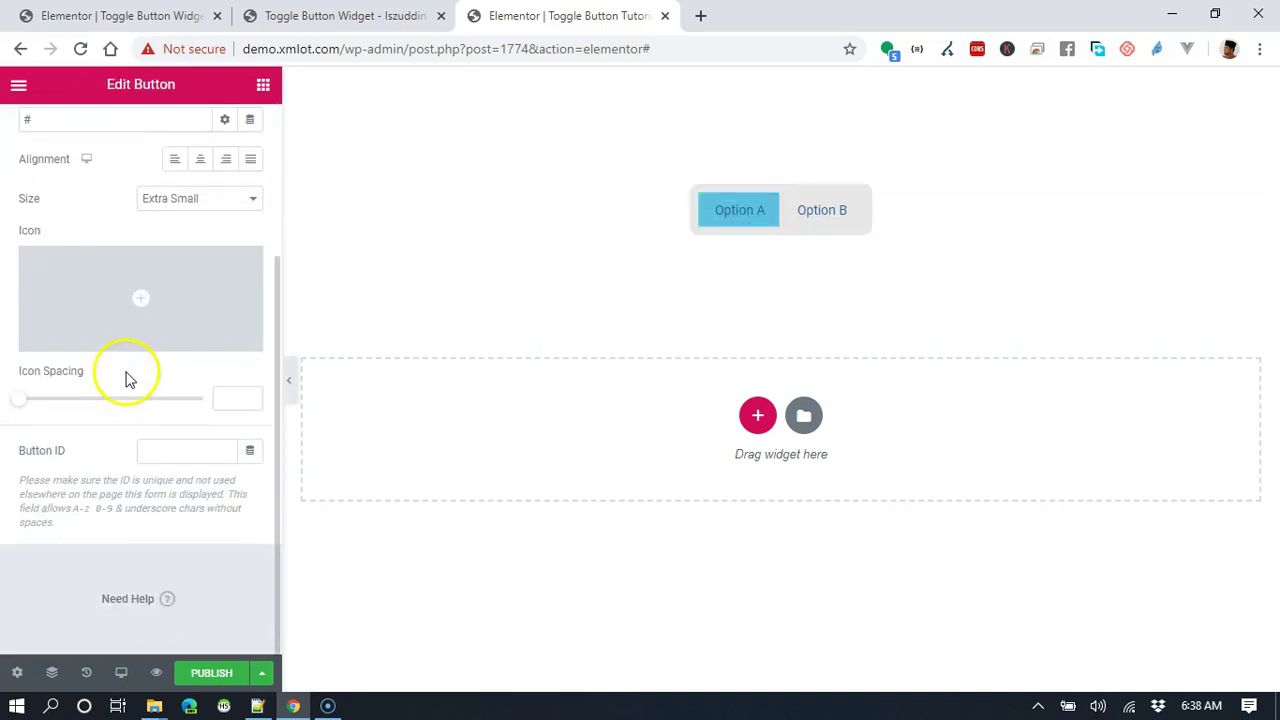
scroll(127, 379, "up", 3)
scroll(127, 379, "up", 1)
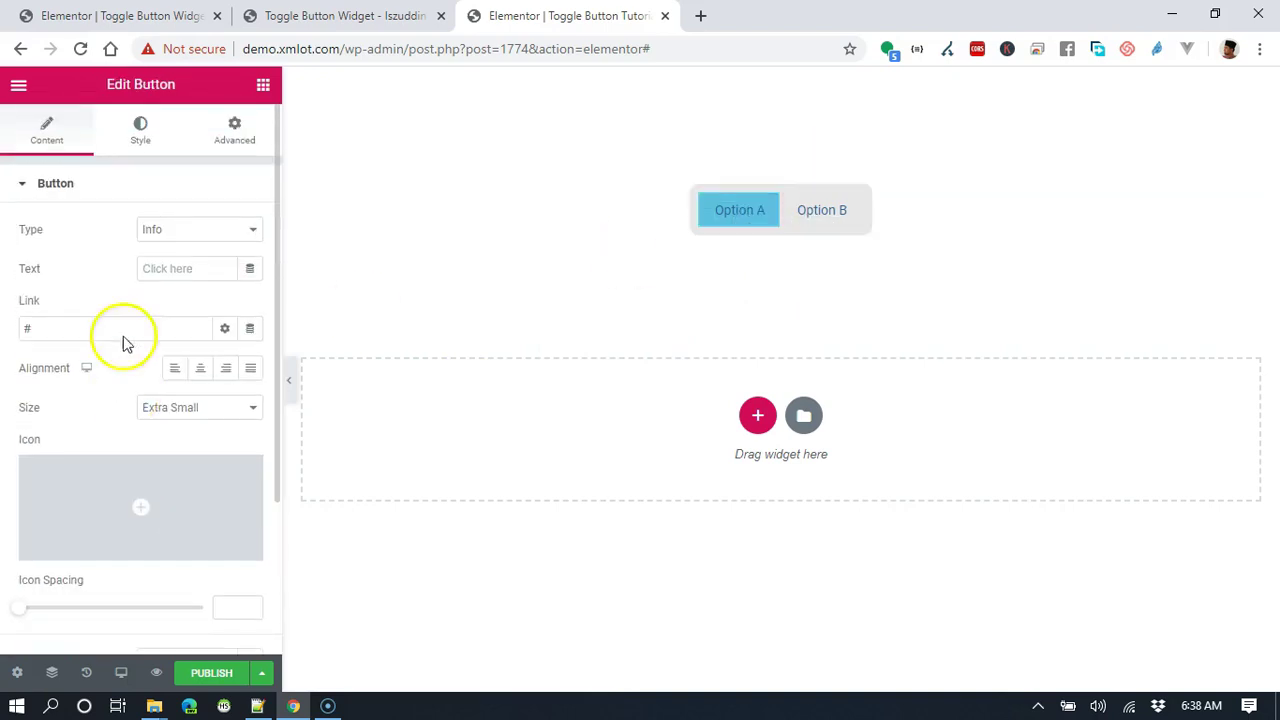
left_click(130, 130)
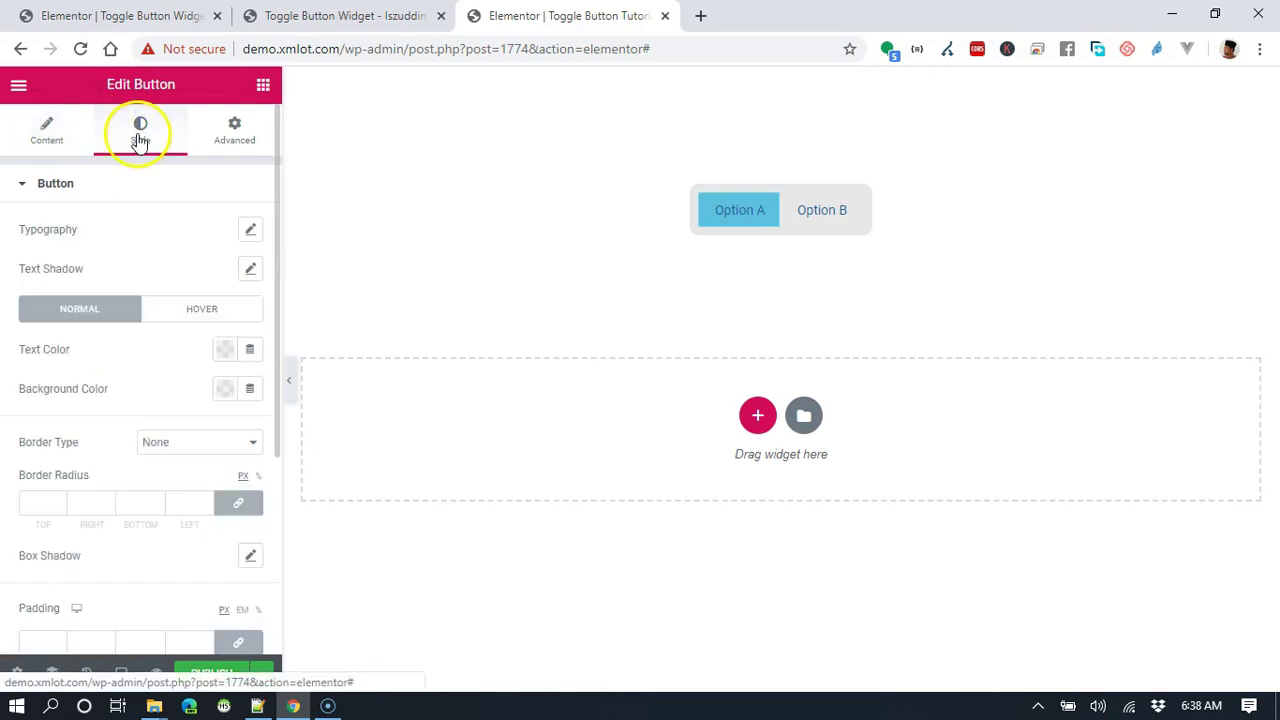
left_click(44, 504)
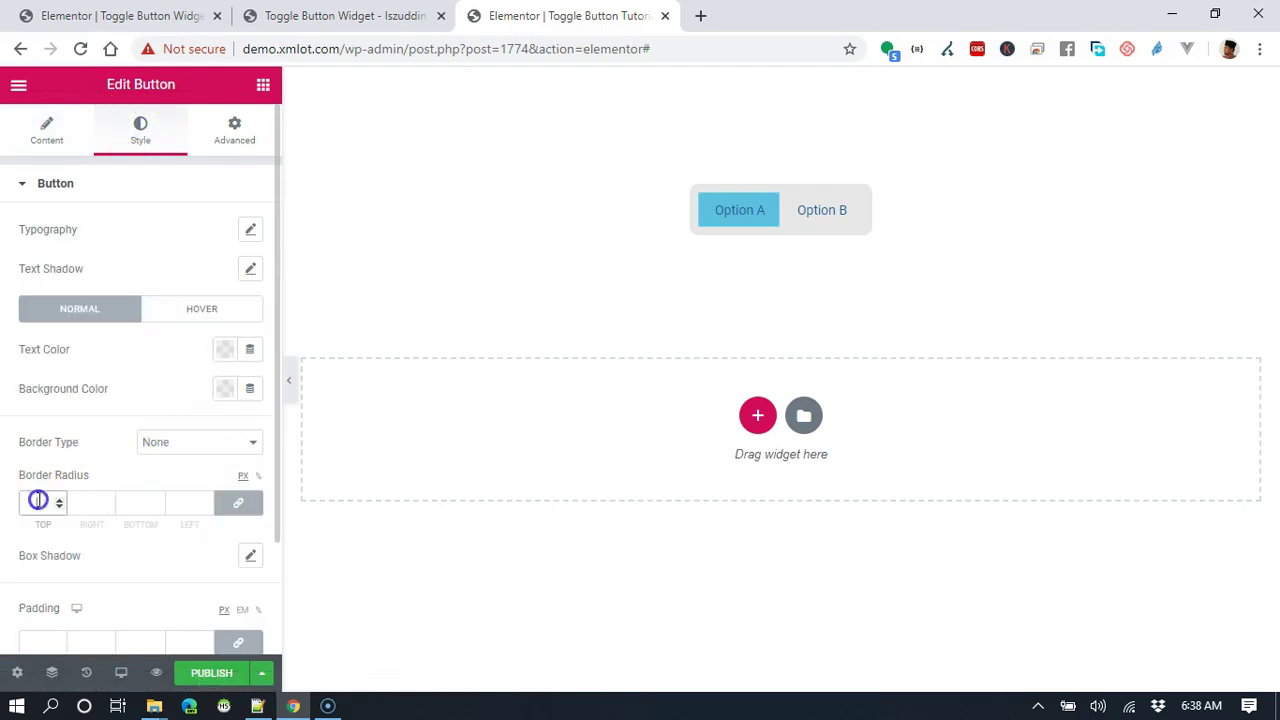
type("5")
left_click(774, 332)
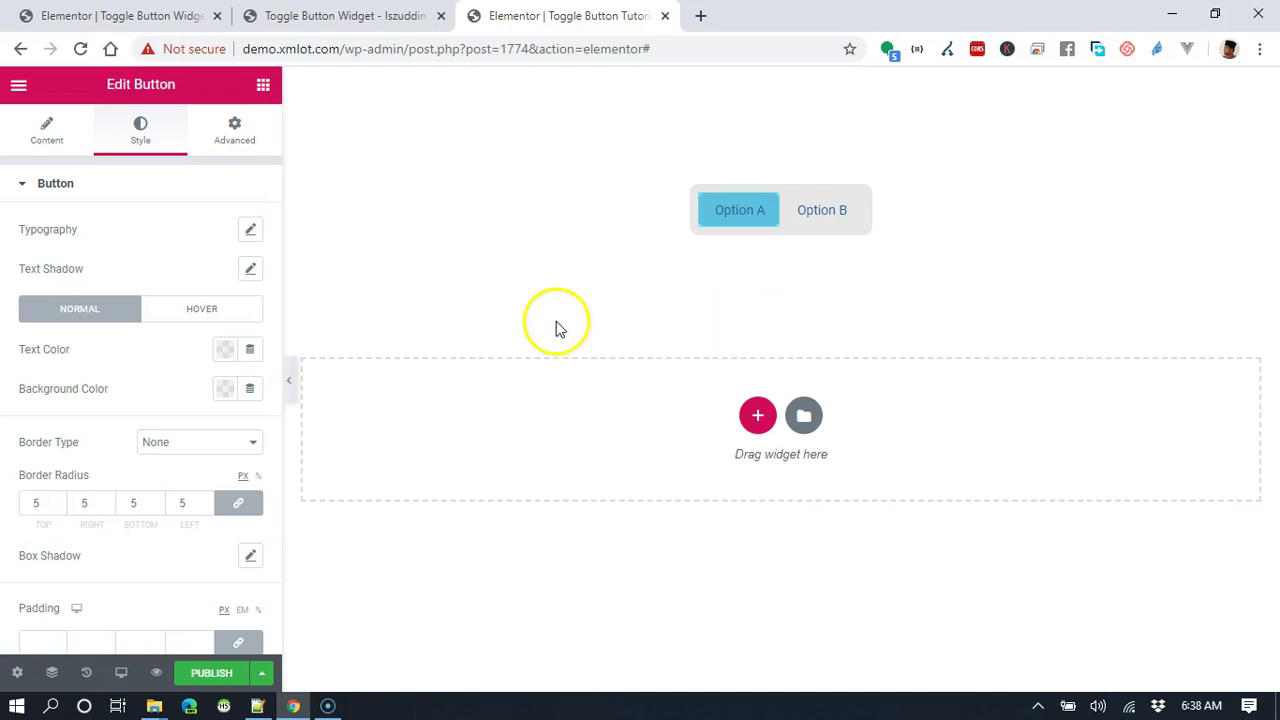
Publish the page, preview the toggle button on the live page and return to the editor
left_click(188, 680)
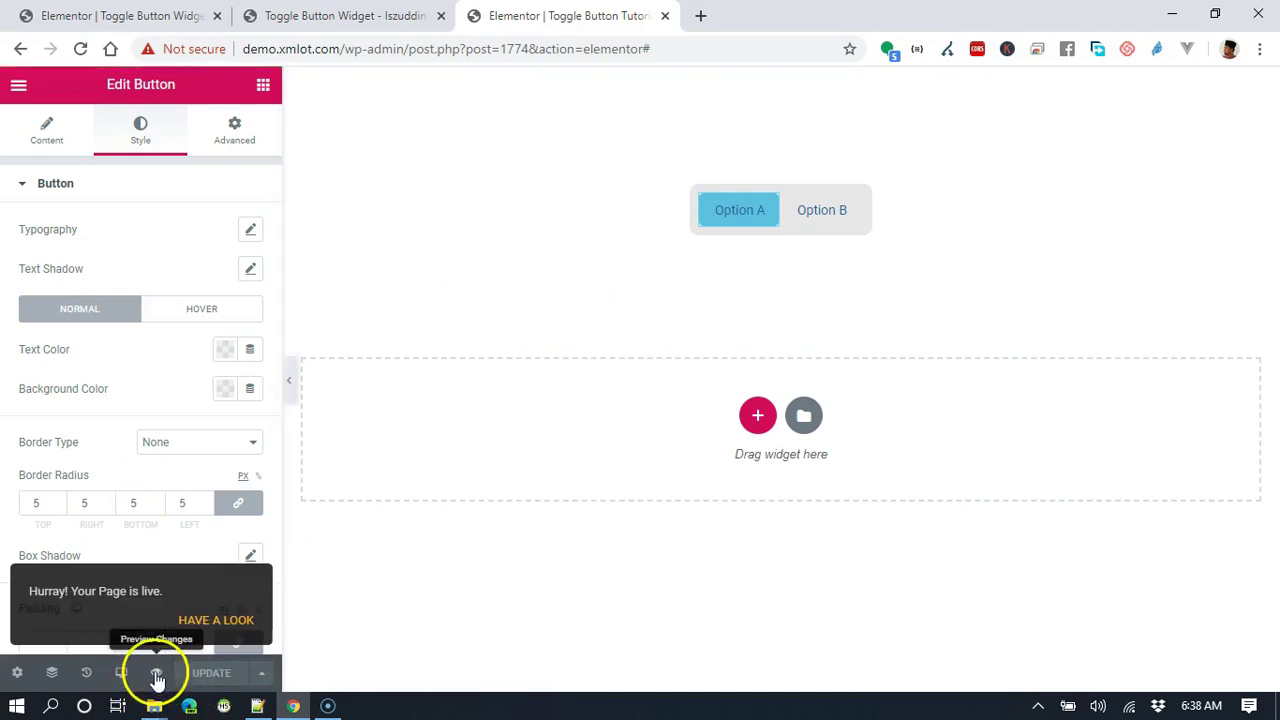
left_click(156, 672)
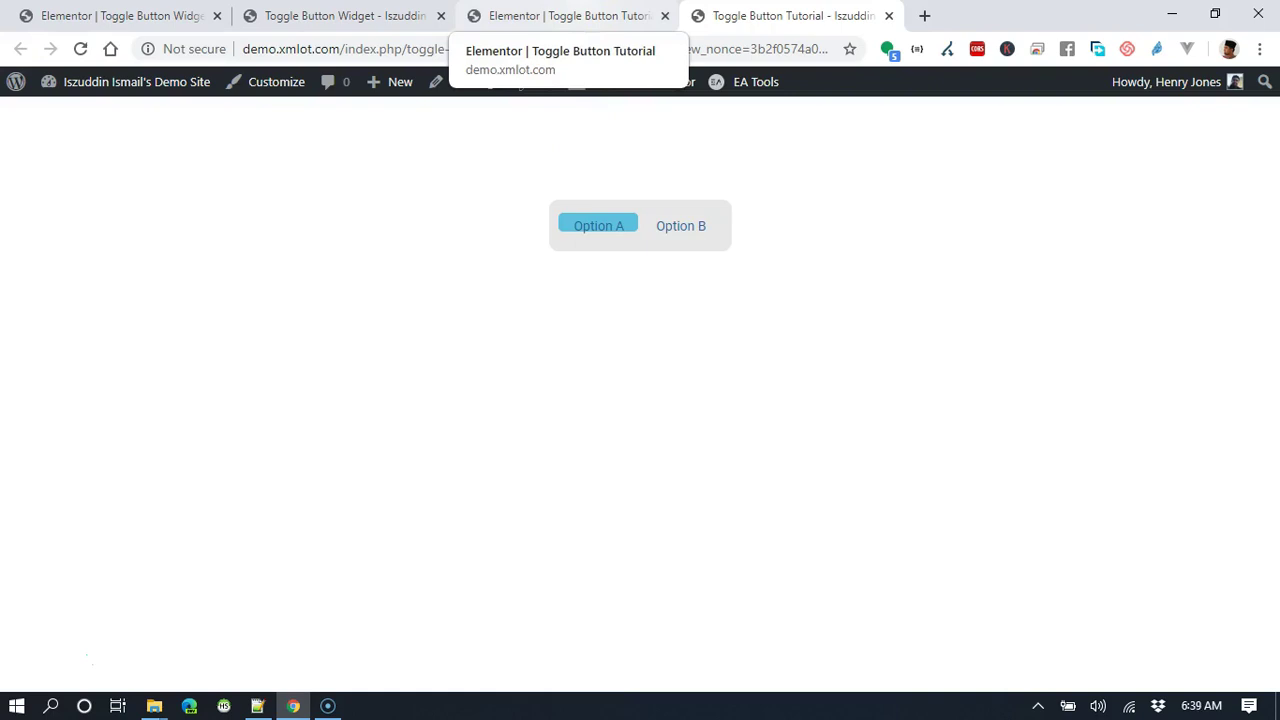
left_click(580, 16)
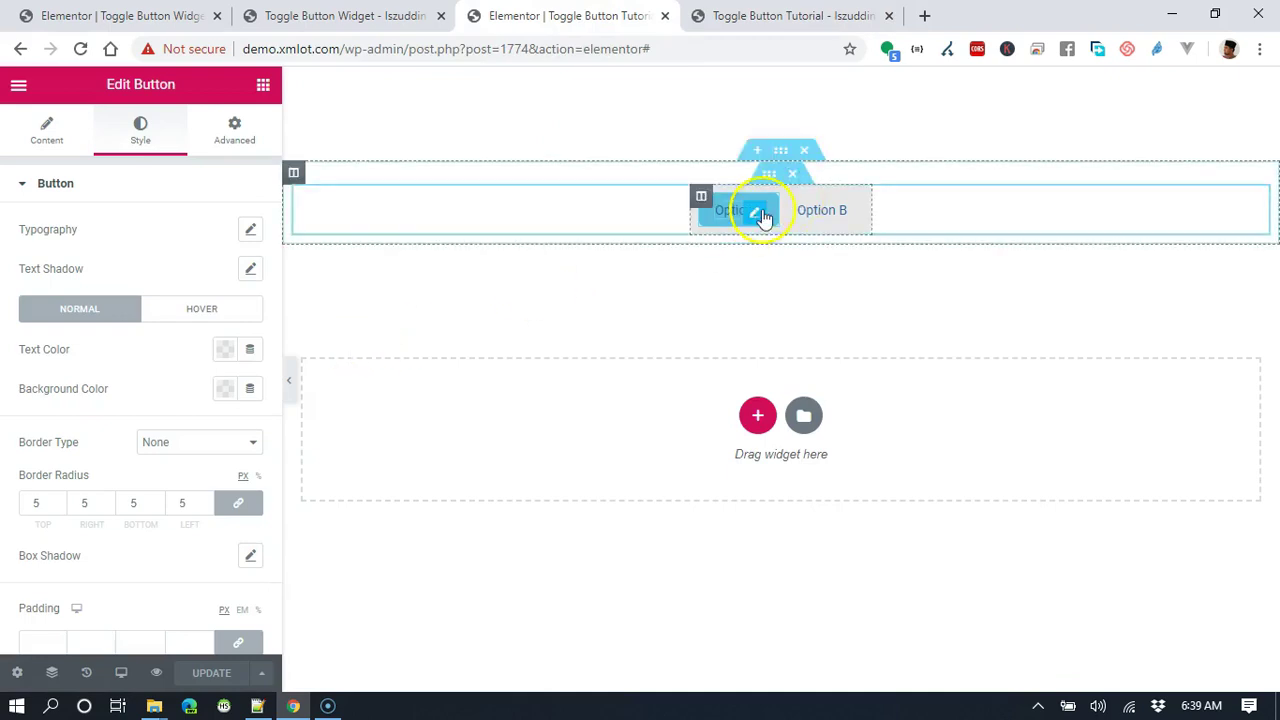
Set the button's padding to 10 px on all sides
left_click(766, 207)
scroll(235, 290, "down", 3)
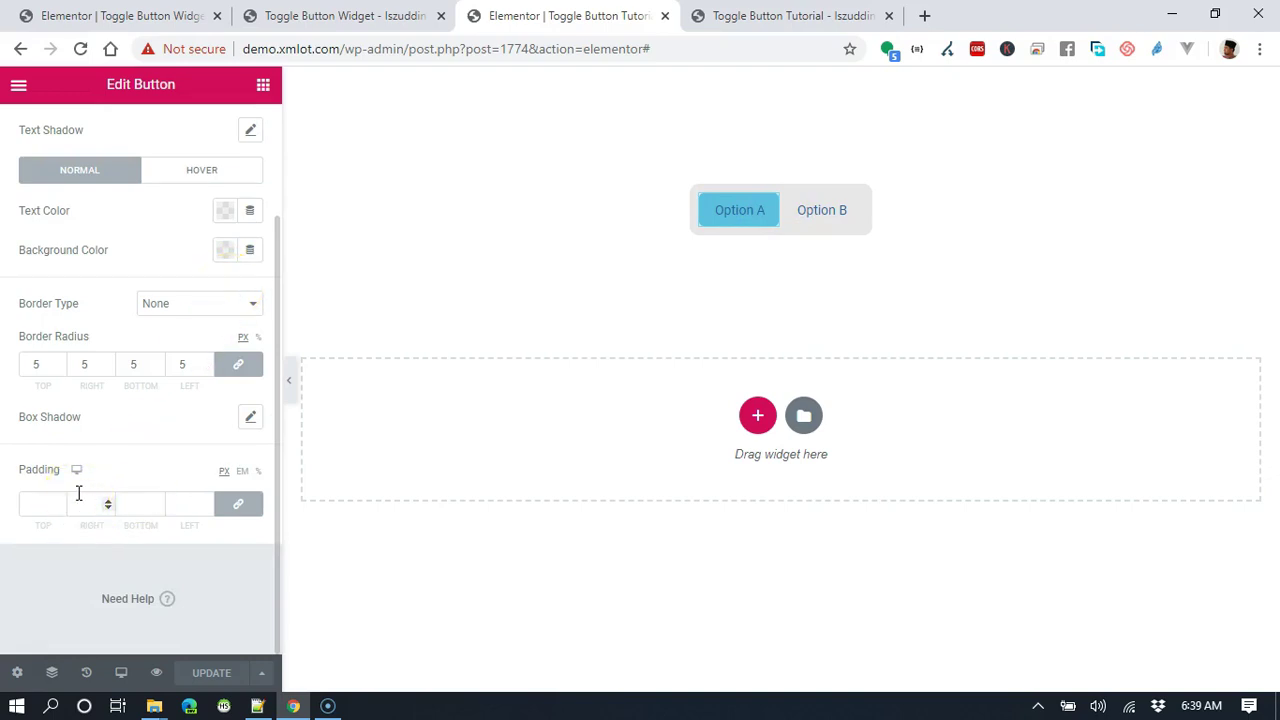
left_click(44, 502)
type("5")
double_click(44, 502)
type("10")
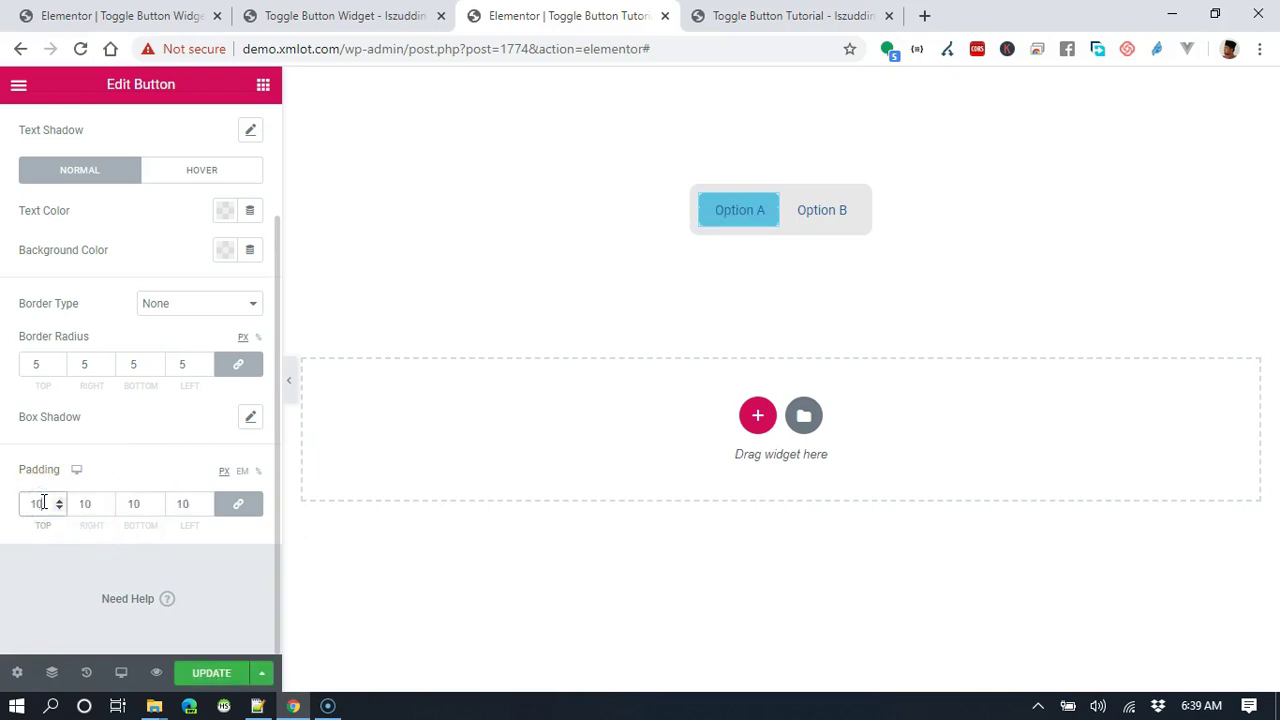
Update the page, reload its preview to check the button's height, and return to the editor
left_click(215, 672)
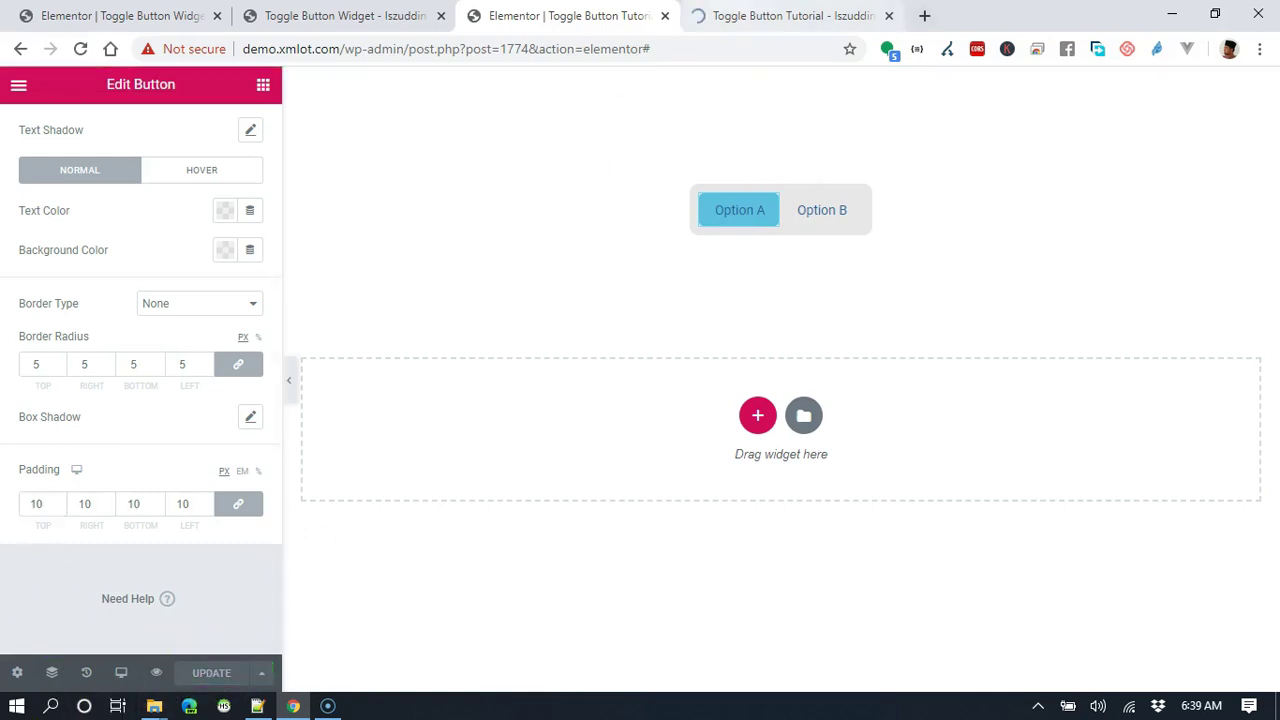
left_click(790, 16)
key("F5")
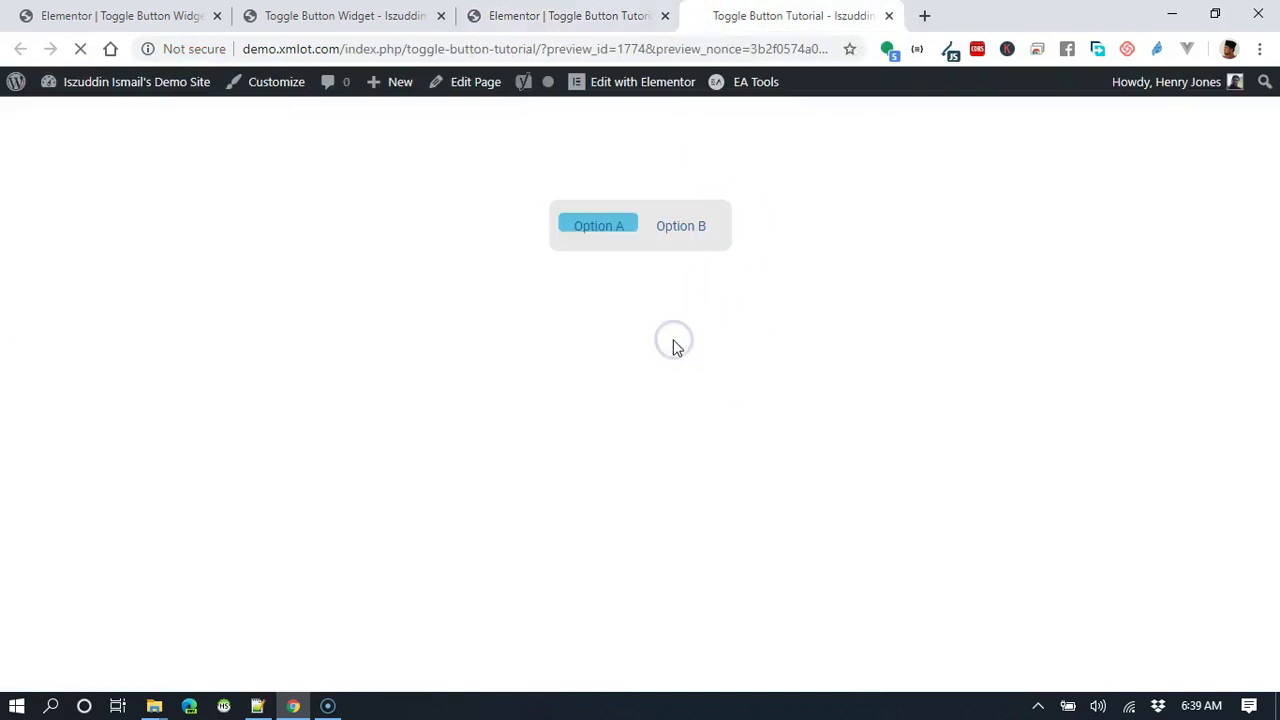
left_click(609, 215)
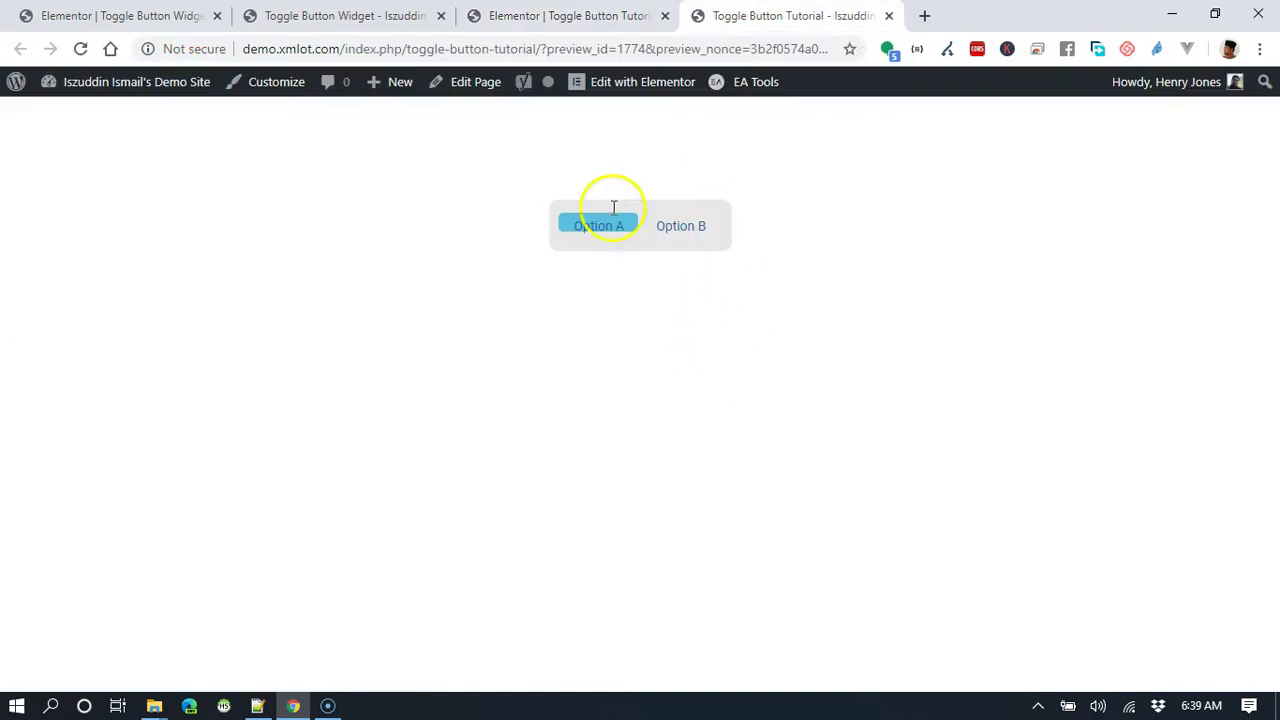
left_click(568, 16)
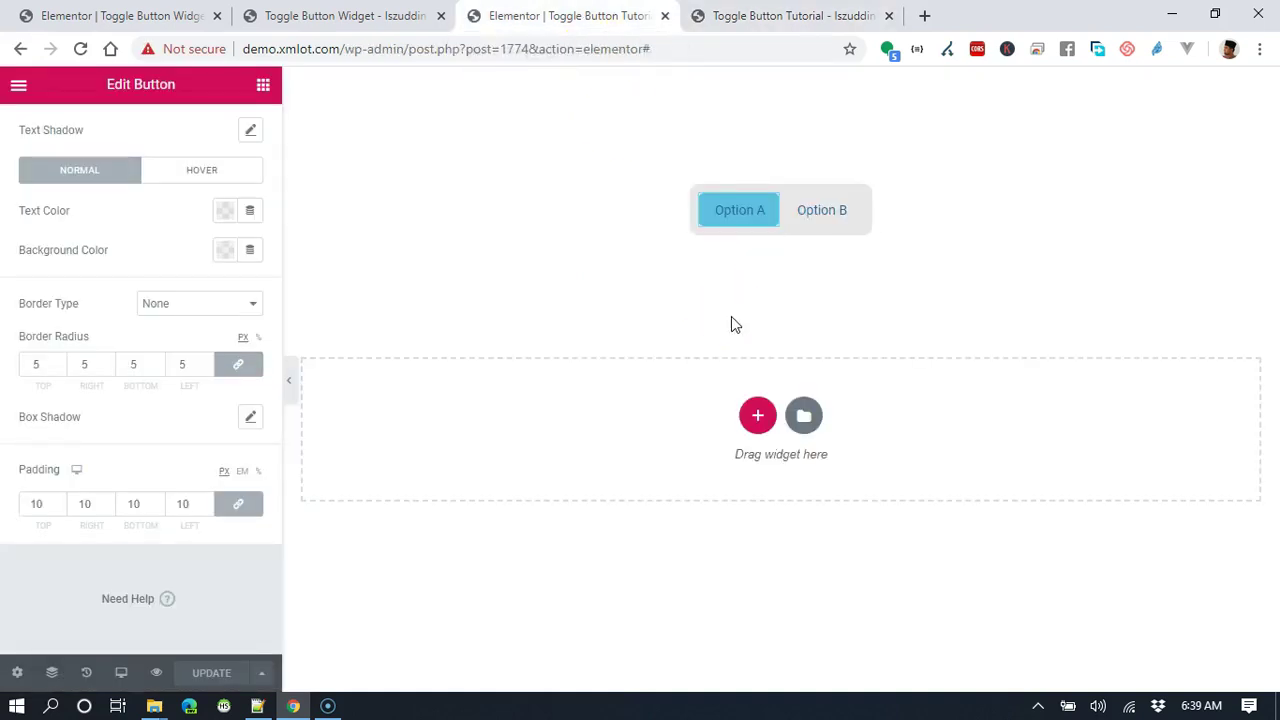
Enter "-" as the button's text
scroll(209, 309, "up", 2)
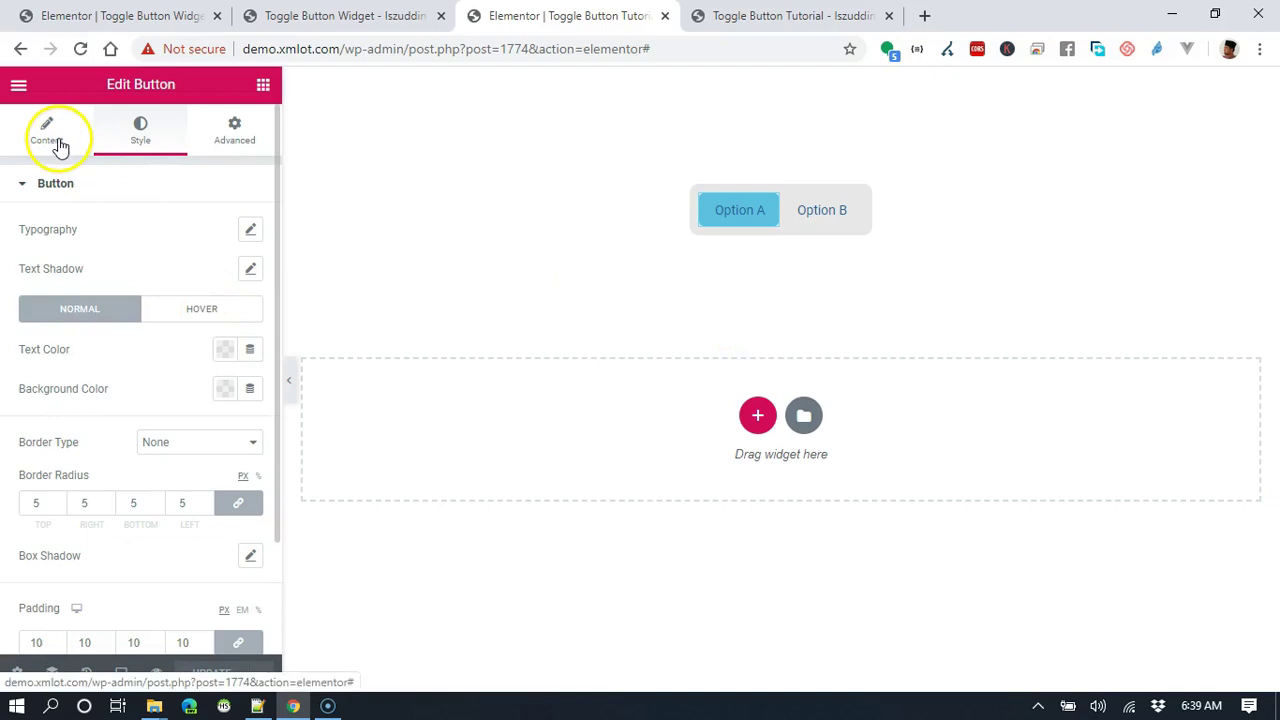
left_click(58, 143)
left_click(202, 270)
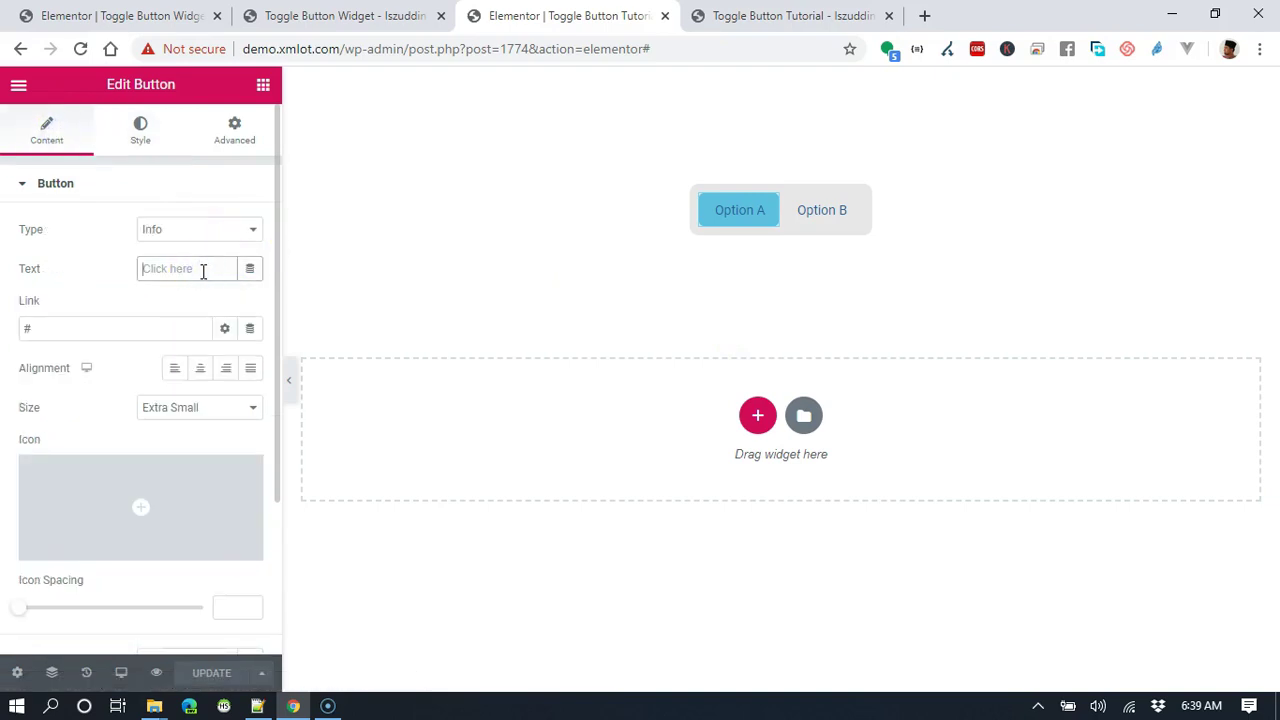
type("-")
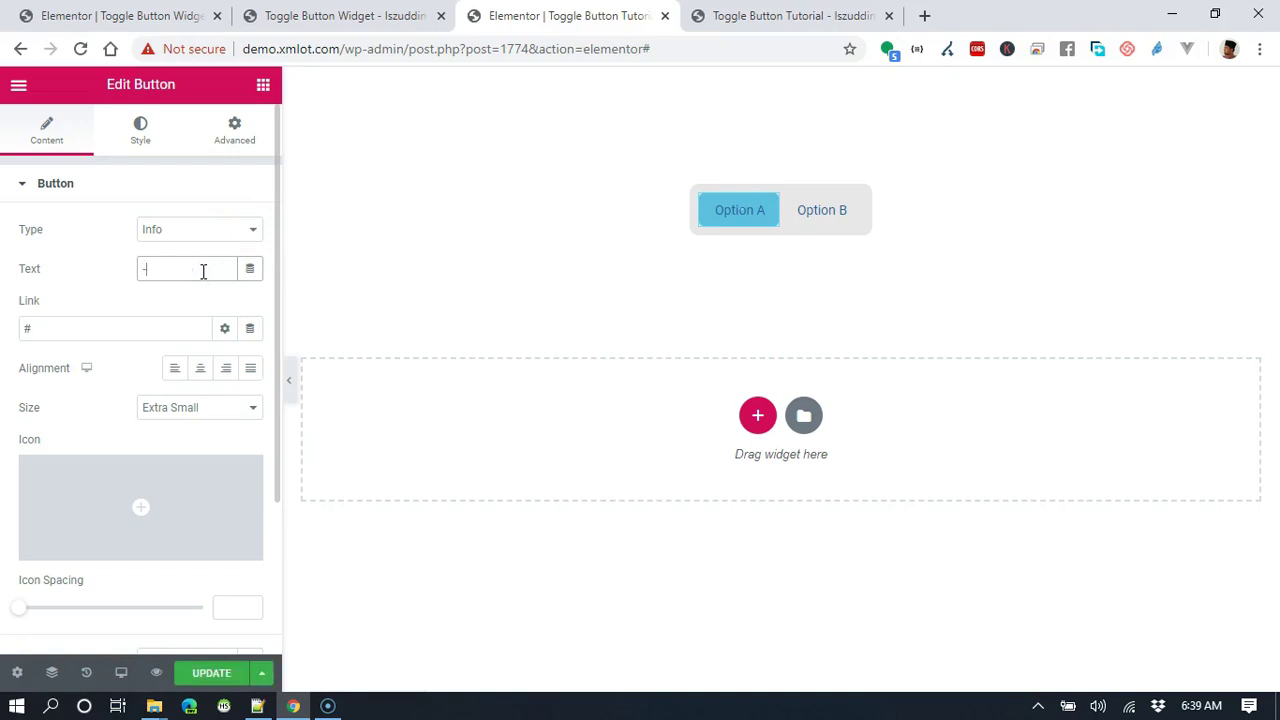
left_click(718, 267)
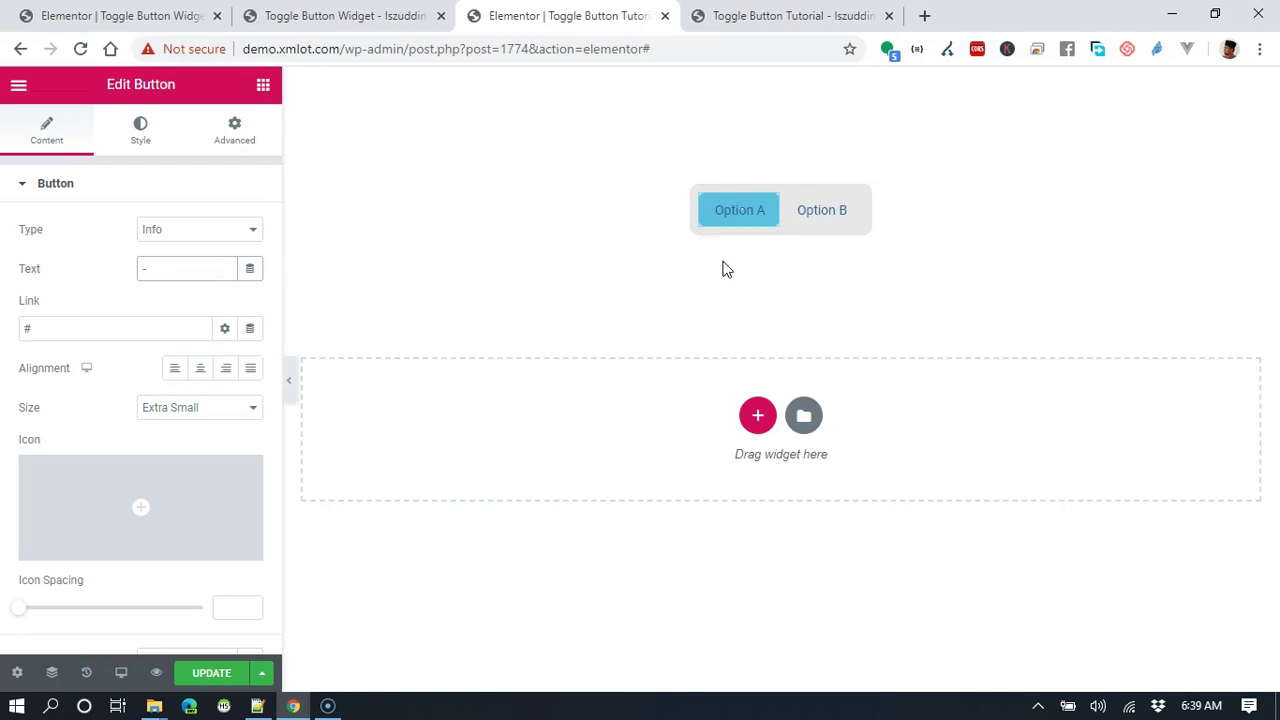
left_click(758, 224)
left_click(743, 251)
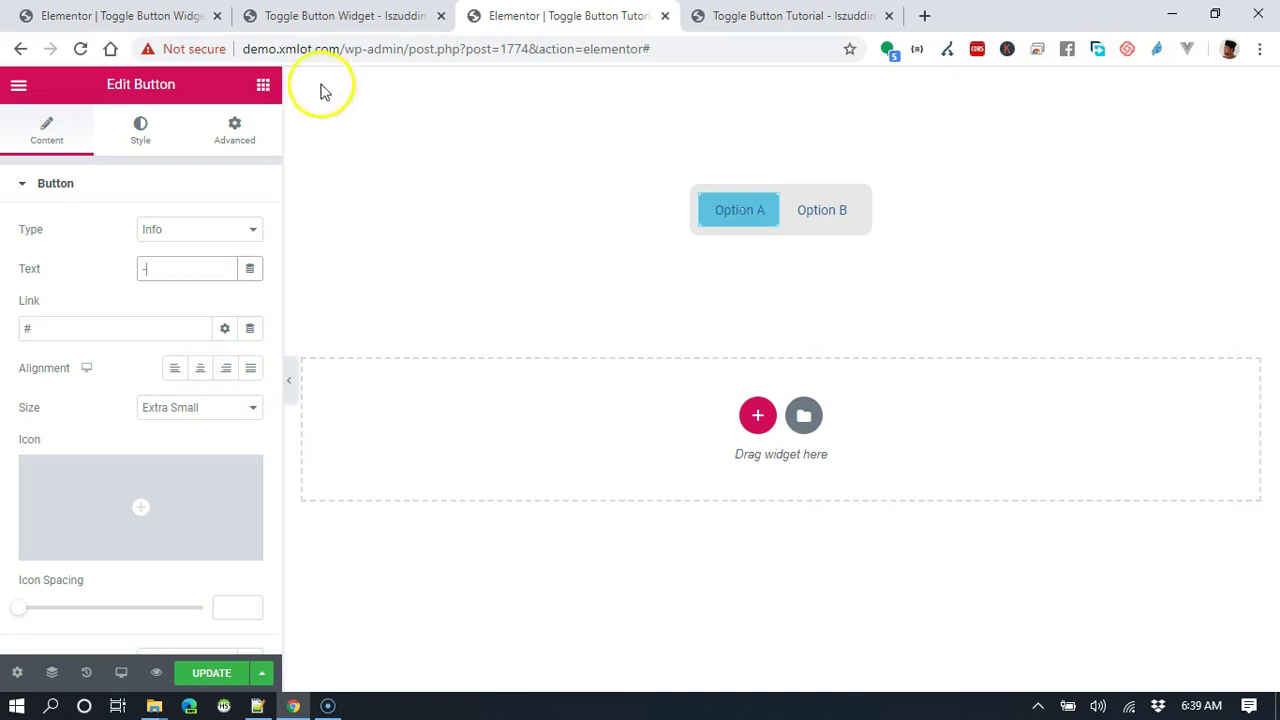
Set the button's normal text color to the light purple #ACAFEA
left_click(140, 132)
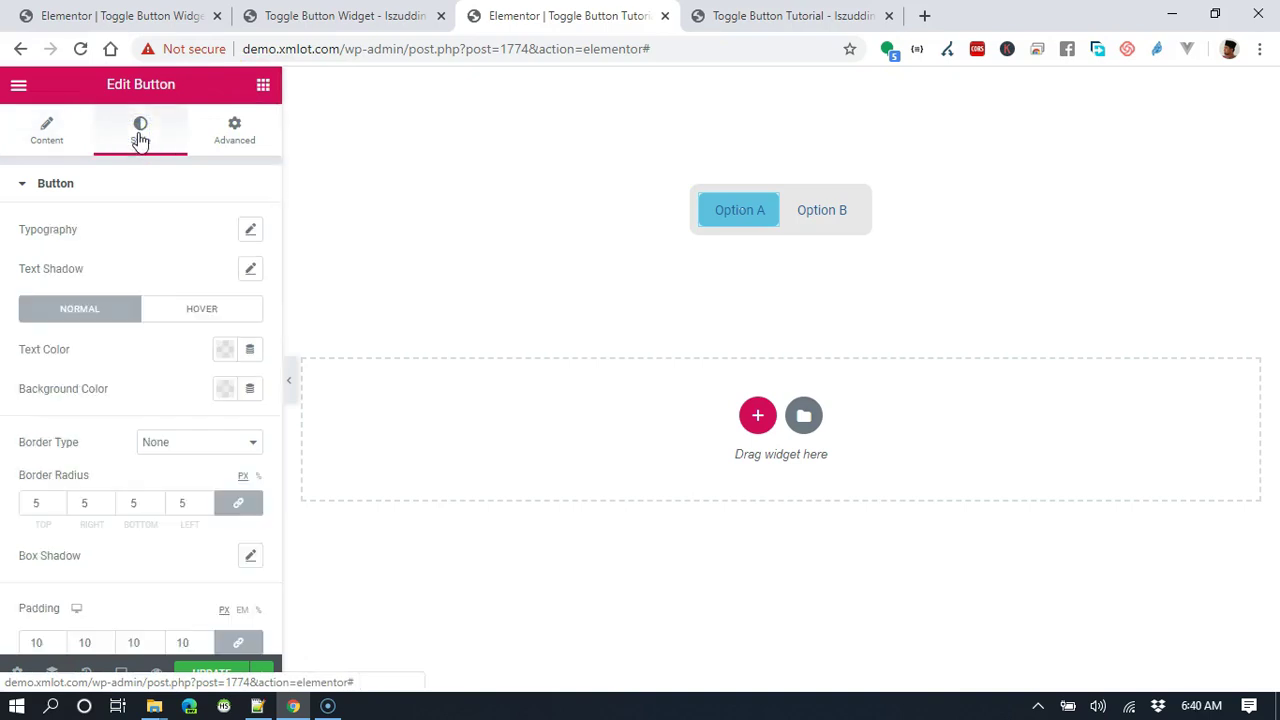
left_click(251, 232)
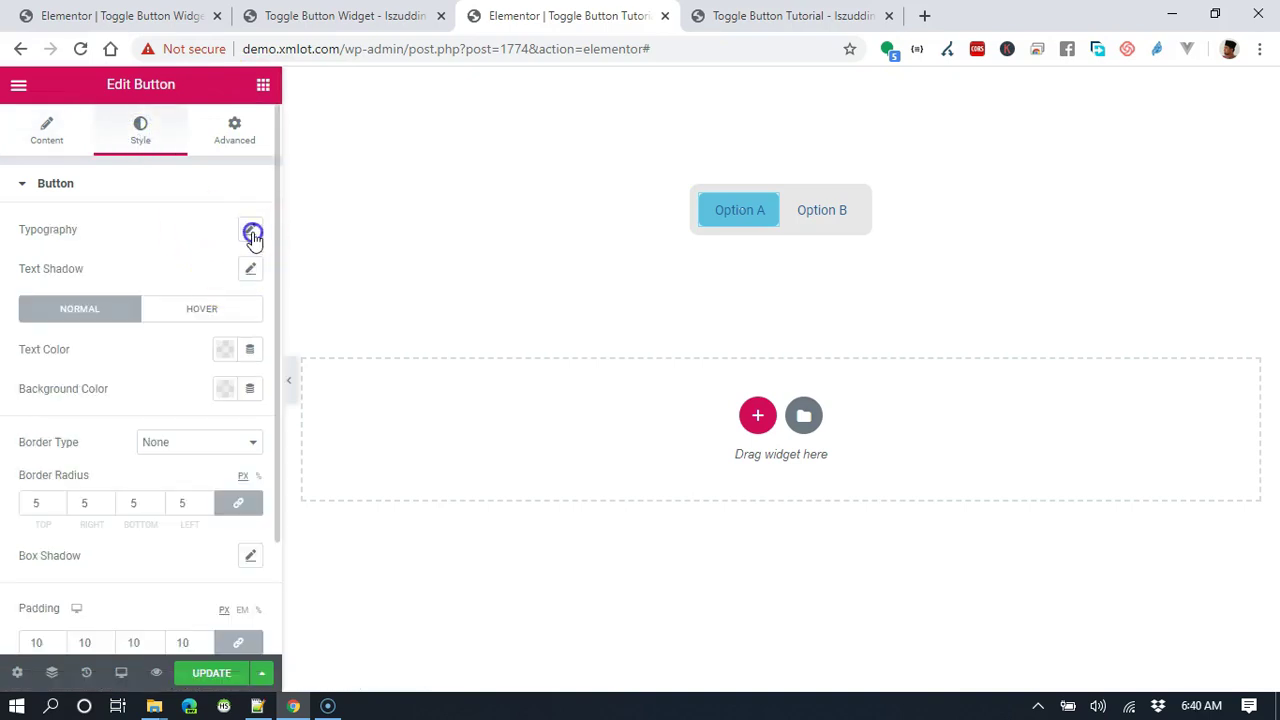
left_click(190, 226)
left_click(226, 230)
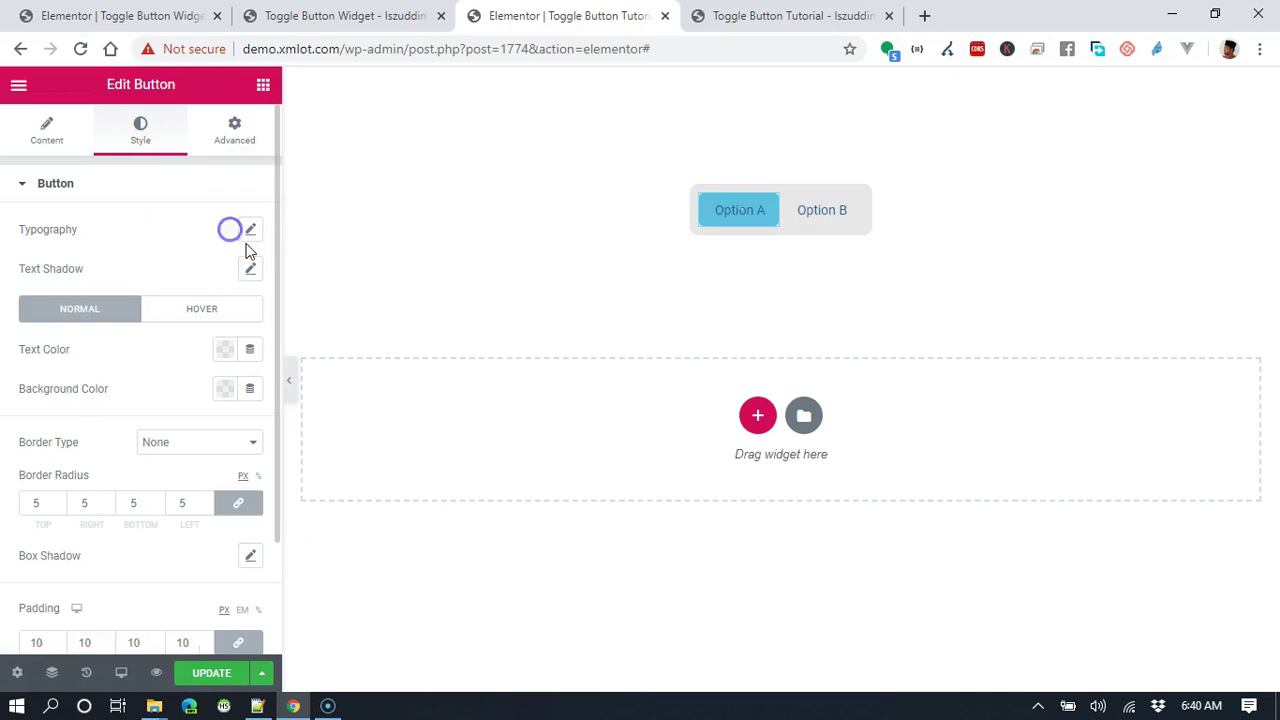
left_click(224, 349)
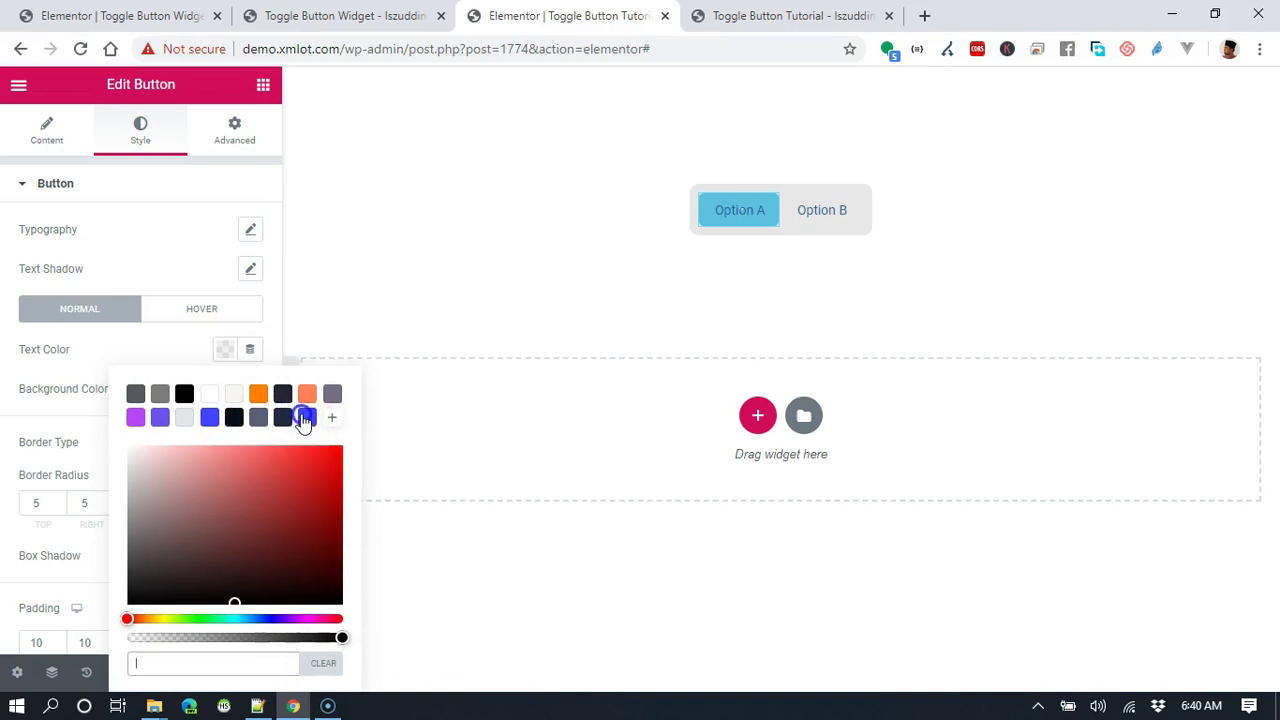
left_click(307, 417)
left_click(170, 478)
left_click_drag(177, 456, 184, 459)
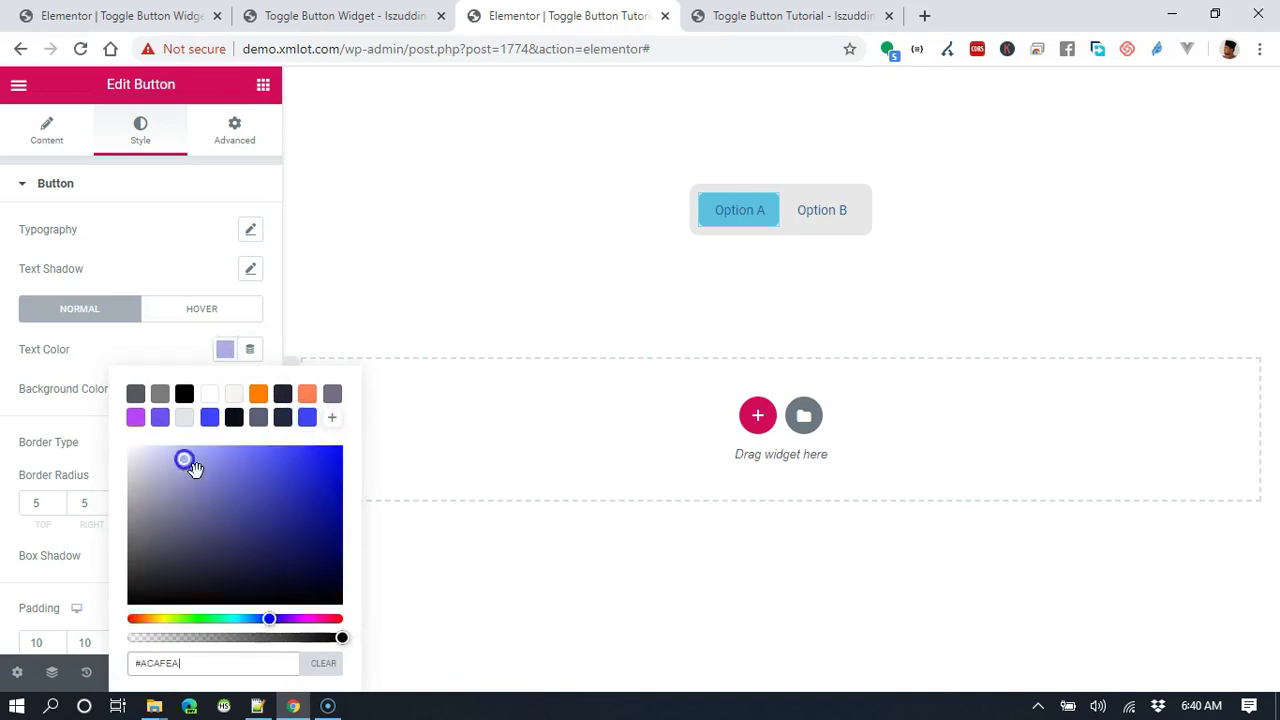
Copy the text color's hex code and apply #ACAFEA as the button's normal background color
triple_click(190, 667)
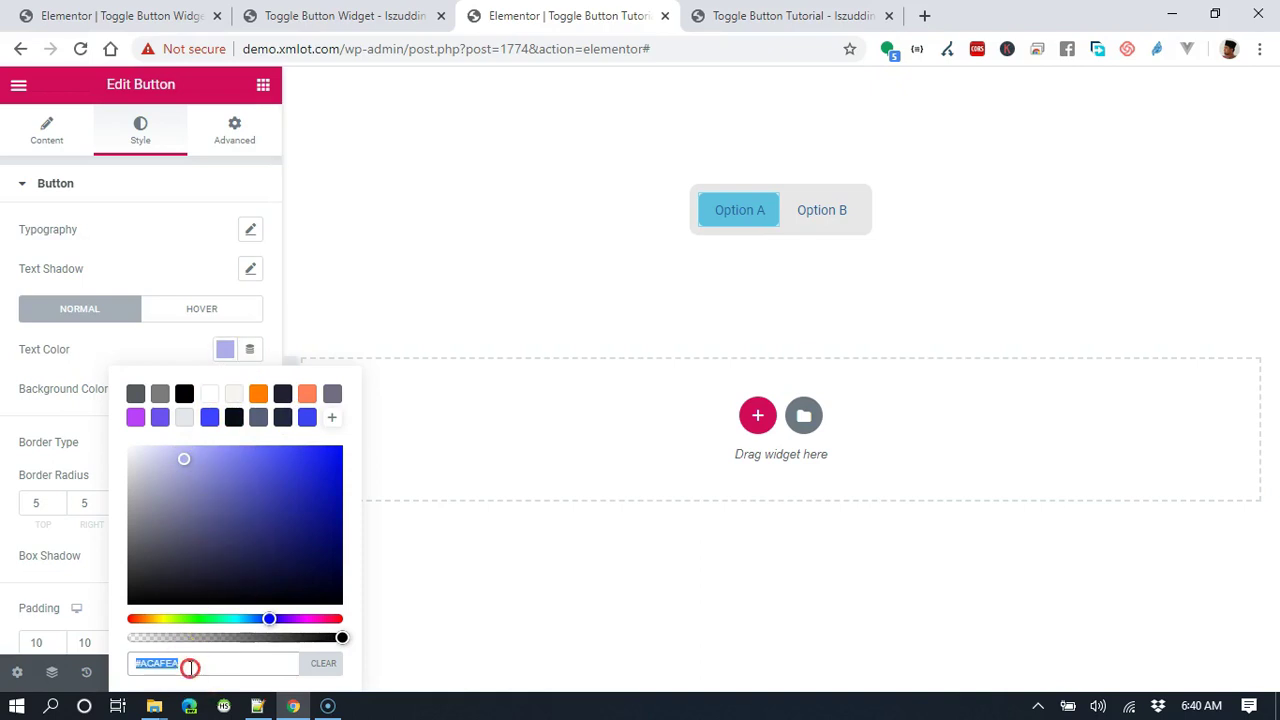
right_click(190, 666)
left_click(166, 661)
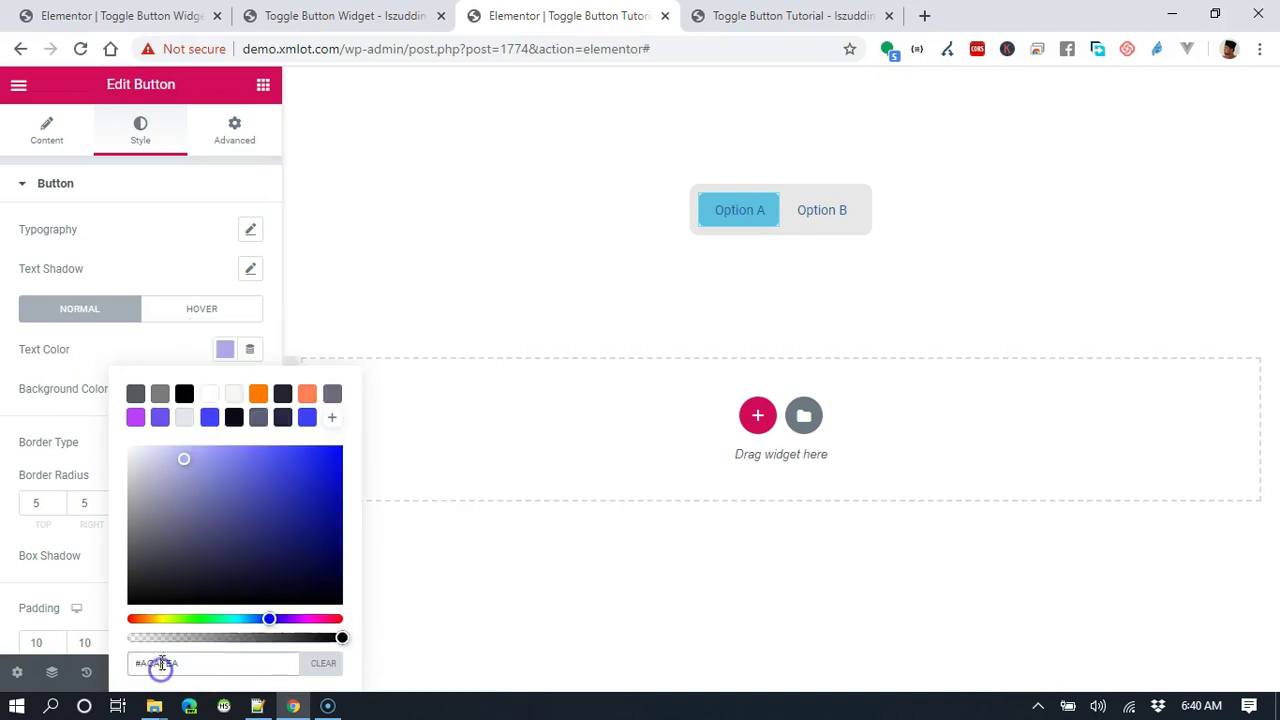
triple_click(177, 663)
right_click(178, 664)
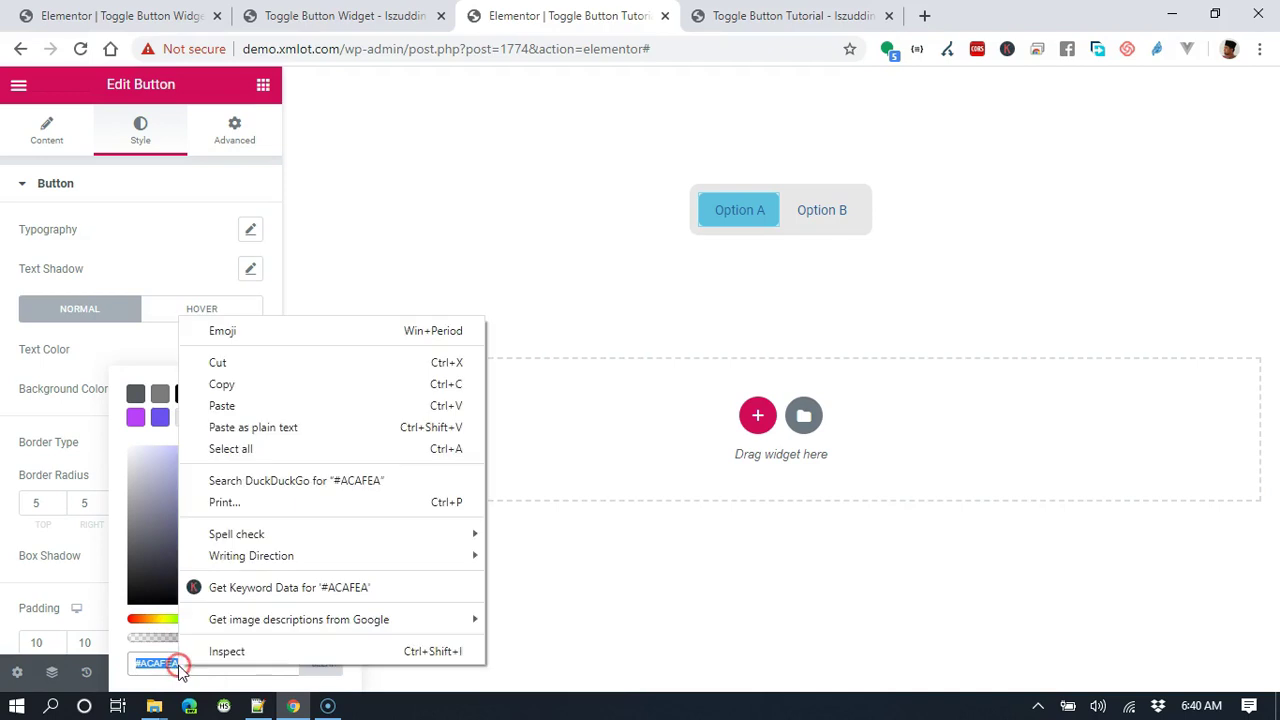
left_click(240, 390)
left_click(128, 374)
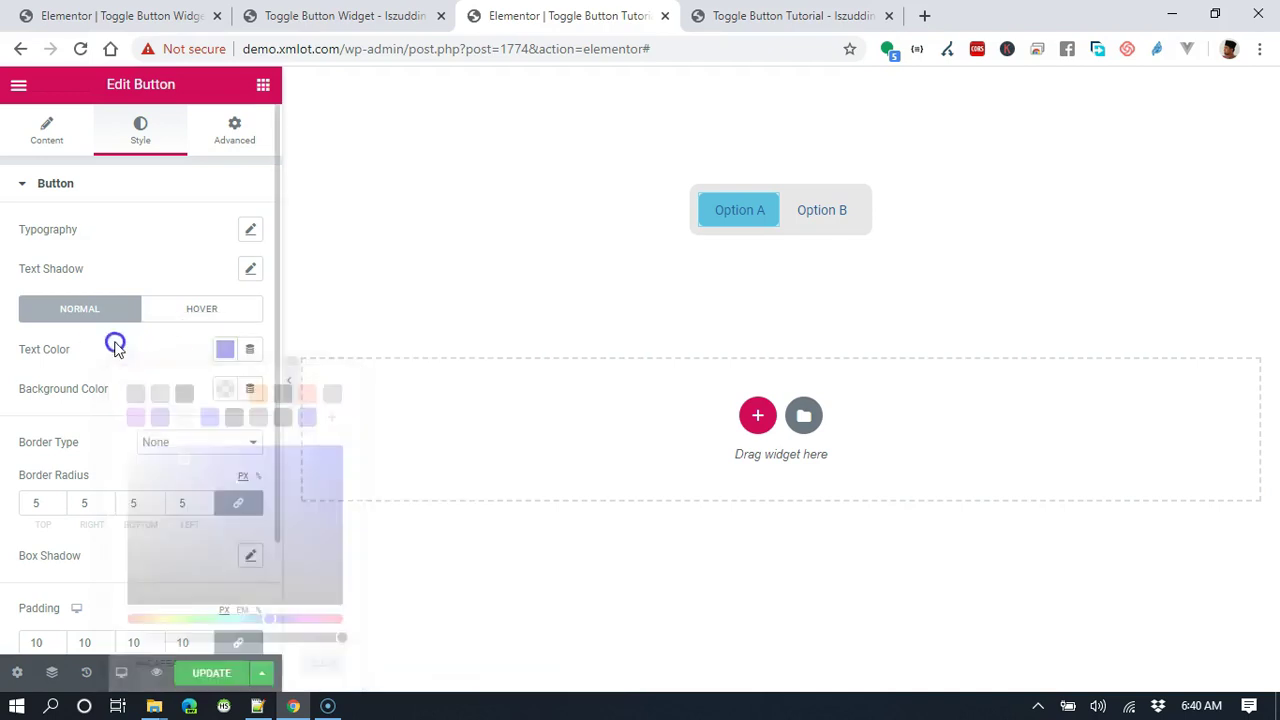
left_click(227, 392)
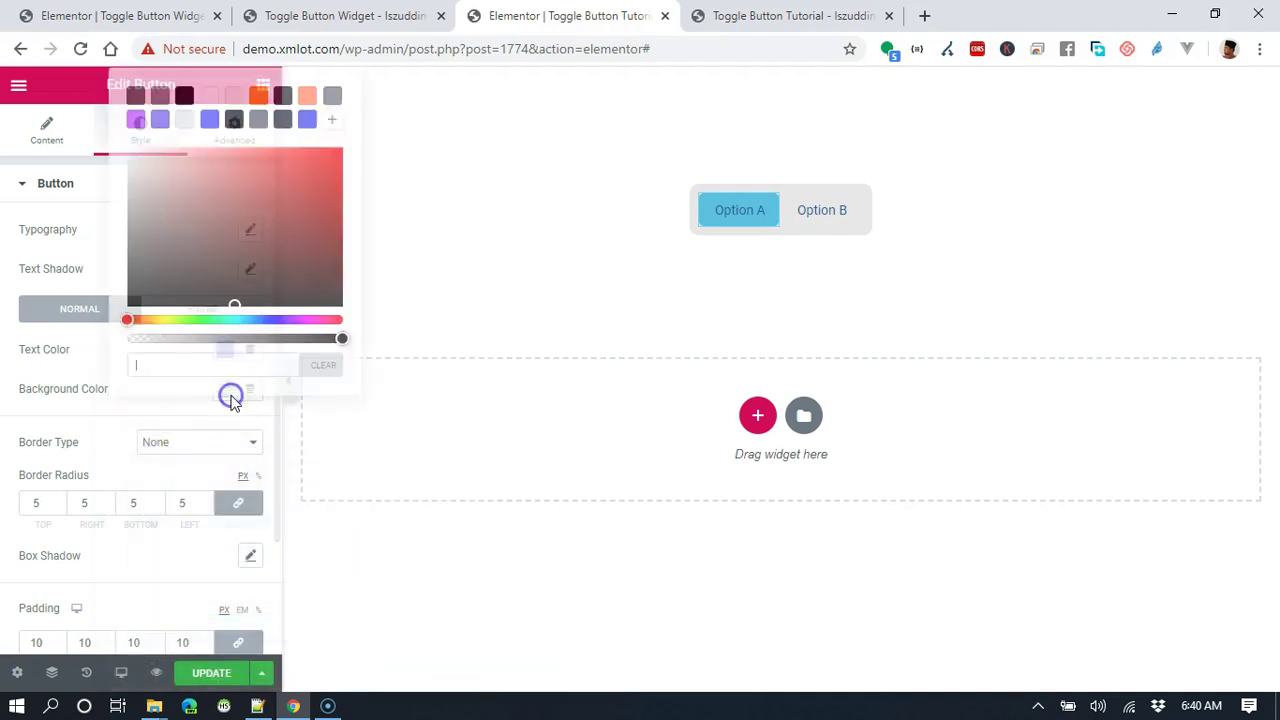
key("ctrl+v")
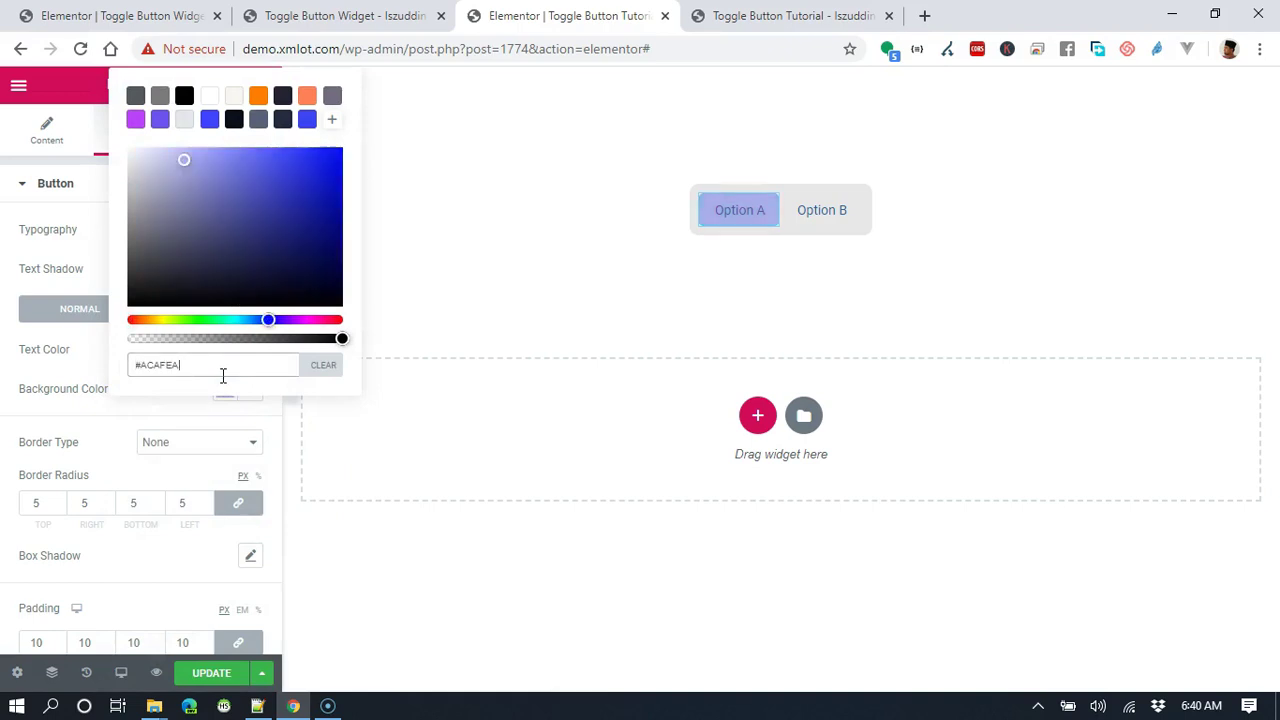
left_click(22, 365)
Update the page, compare the recolored button in the preview with the editor, and return to the editor
left_click(216, 673)
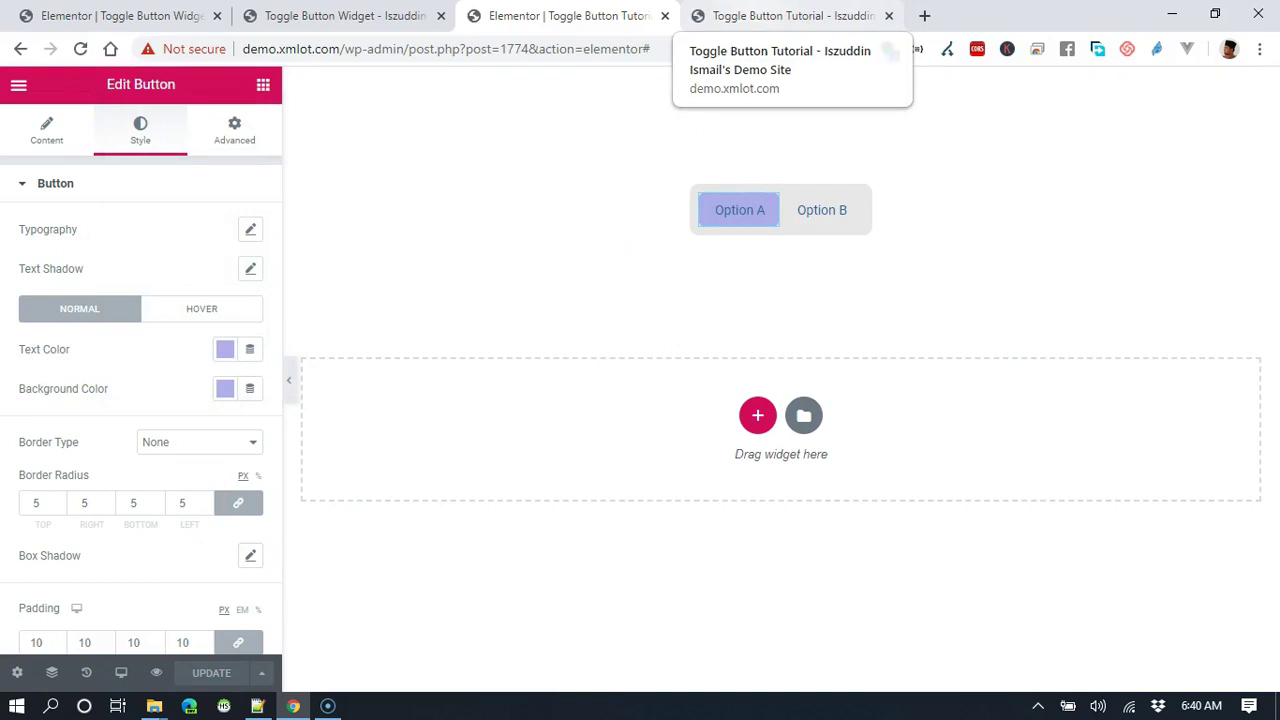
left_click(790, 16)
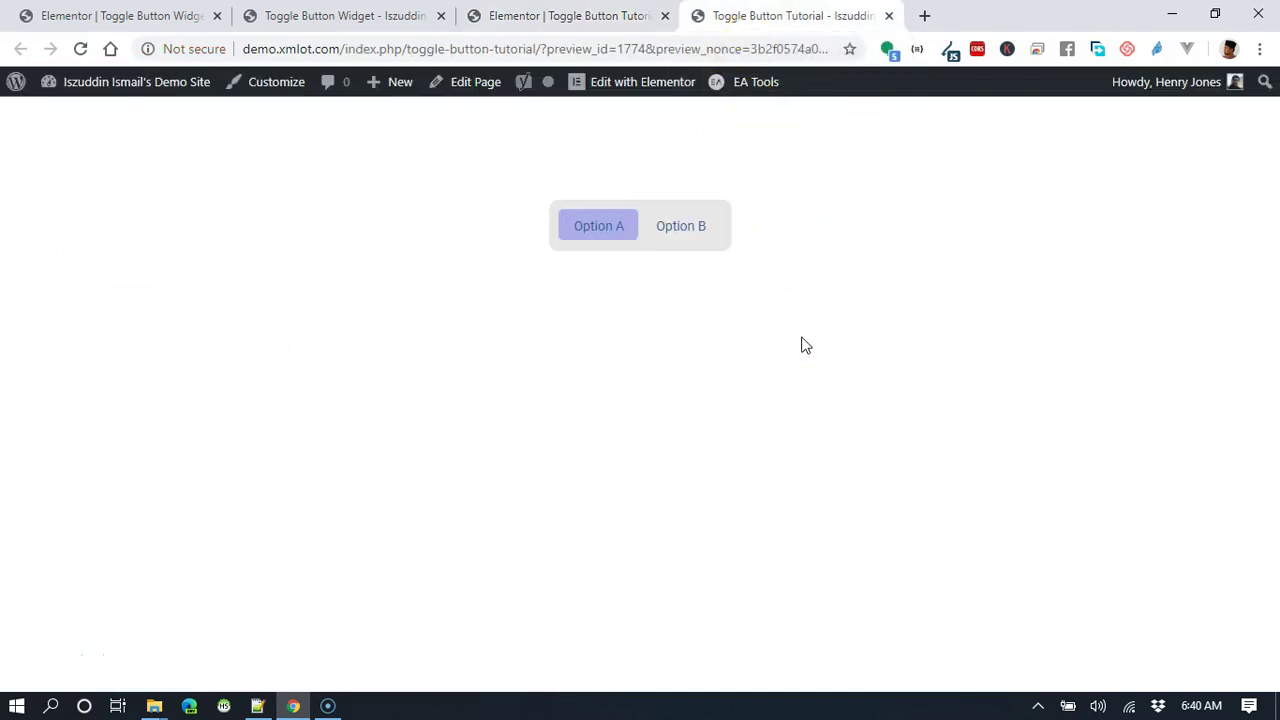
left_click(568, 16)
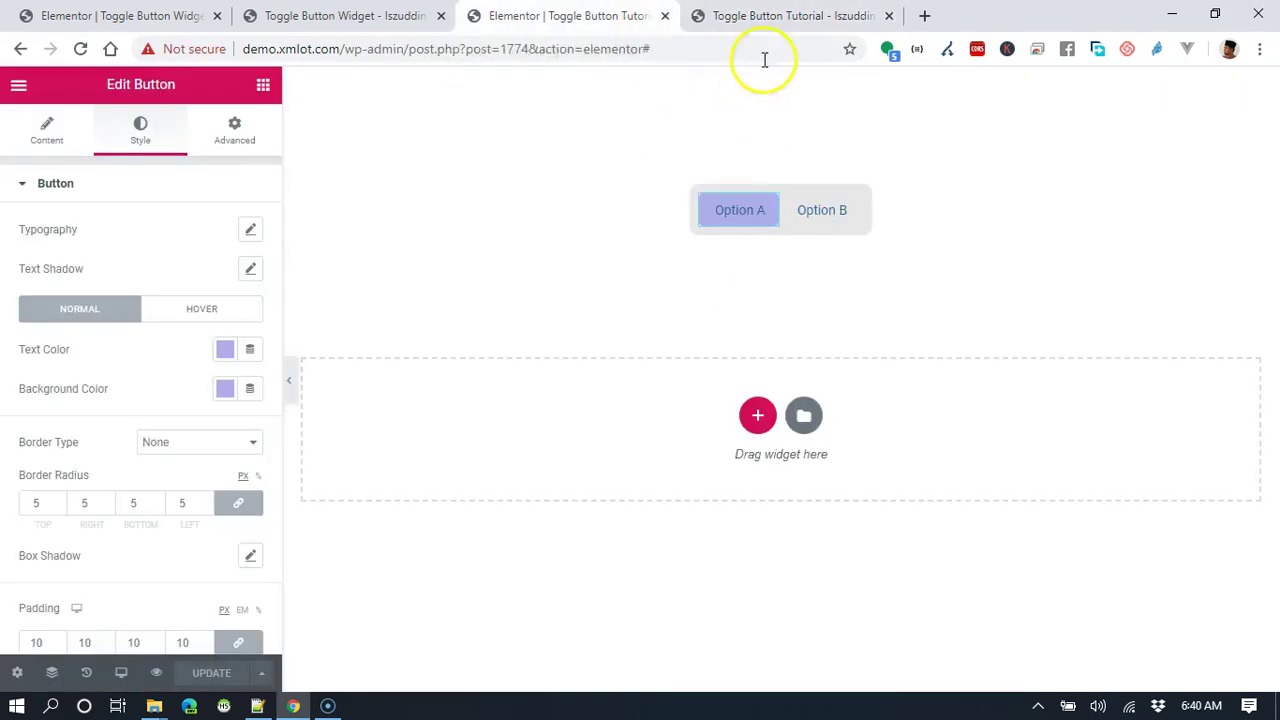
left_click(782, 16)
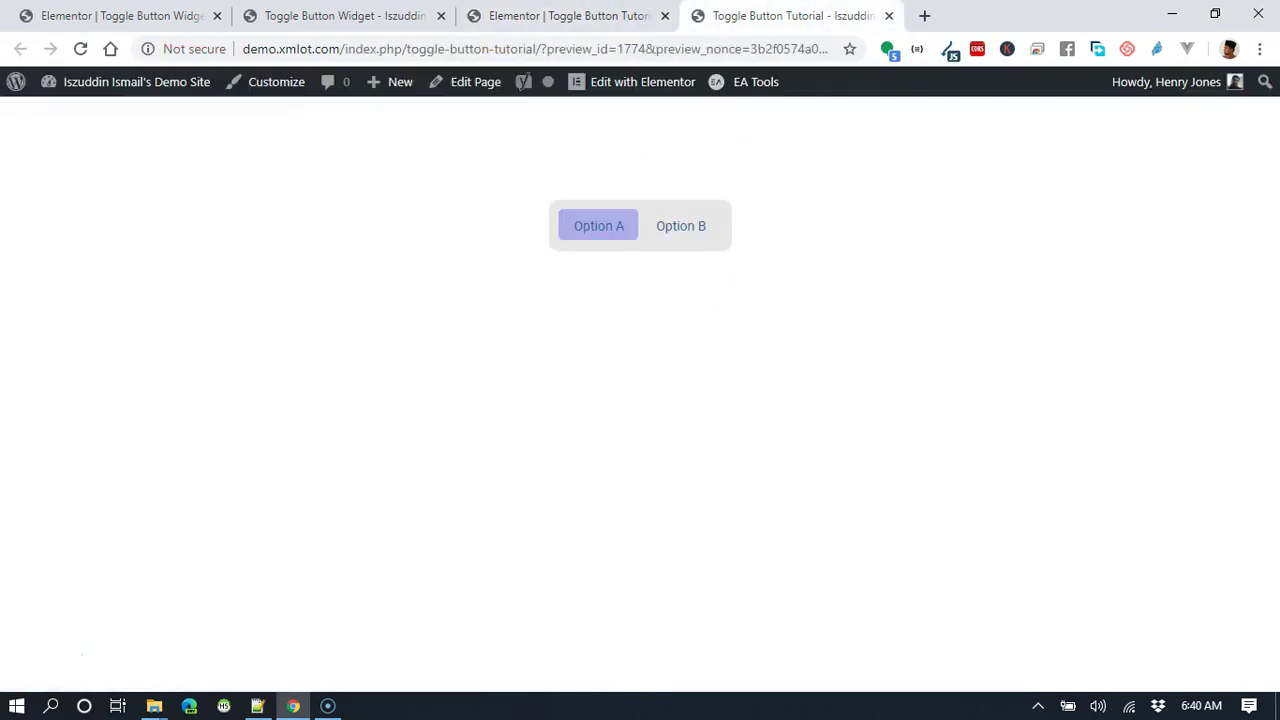
left_click(565, 16)
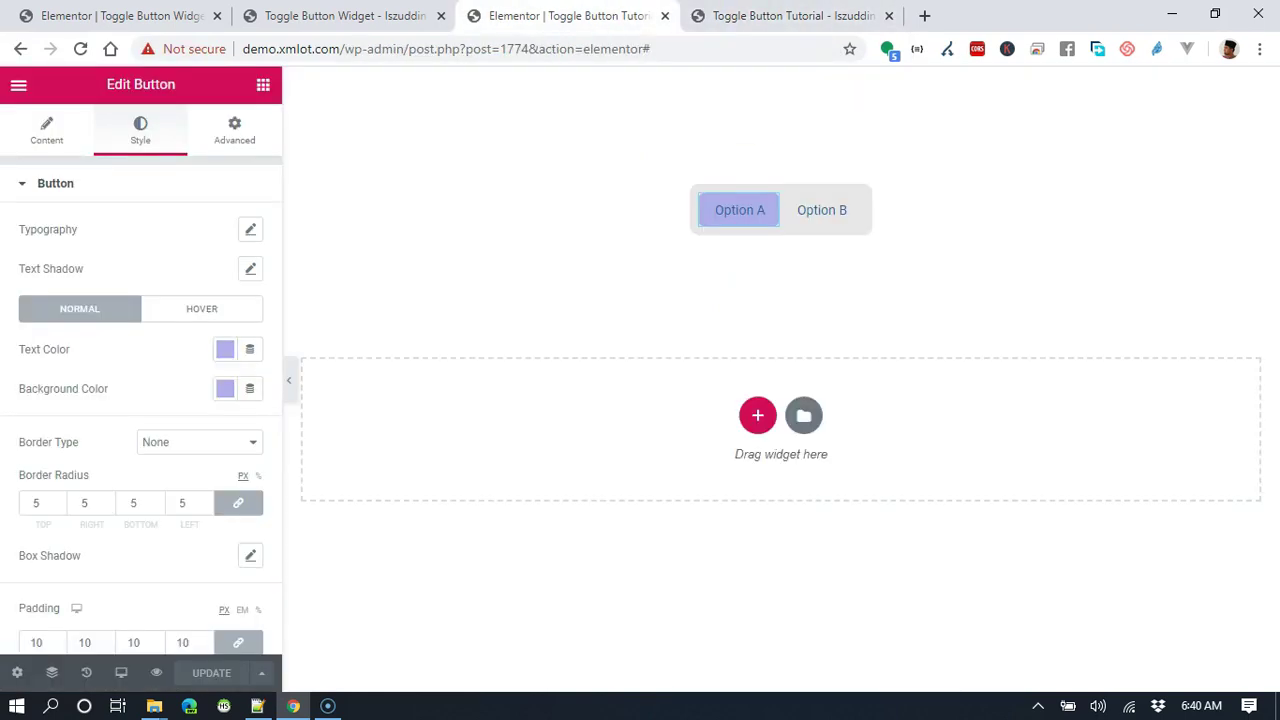
Unlink the button's padding values and set only the bottom padding to 11 px
scroll(166, 392, "down", 1)
left_click(240, 505)
left_click(142, 510)
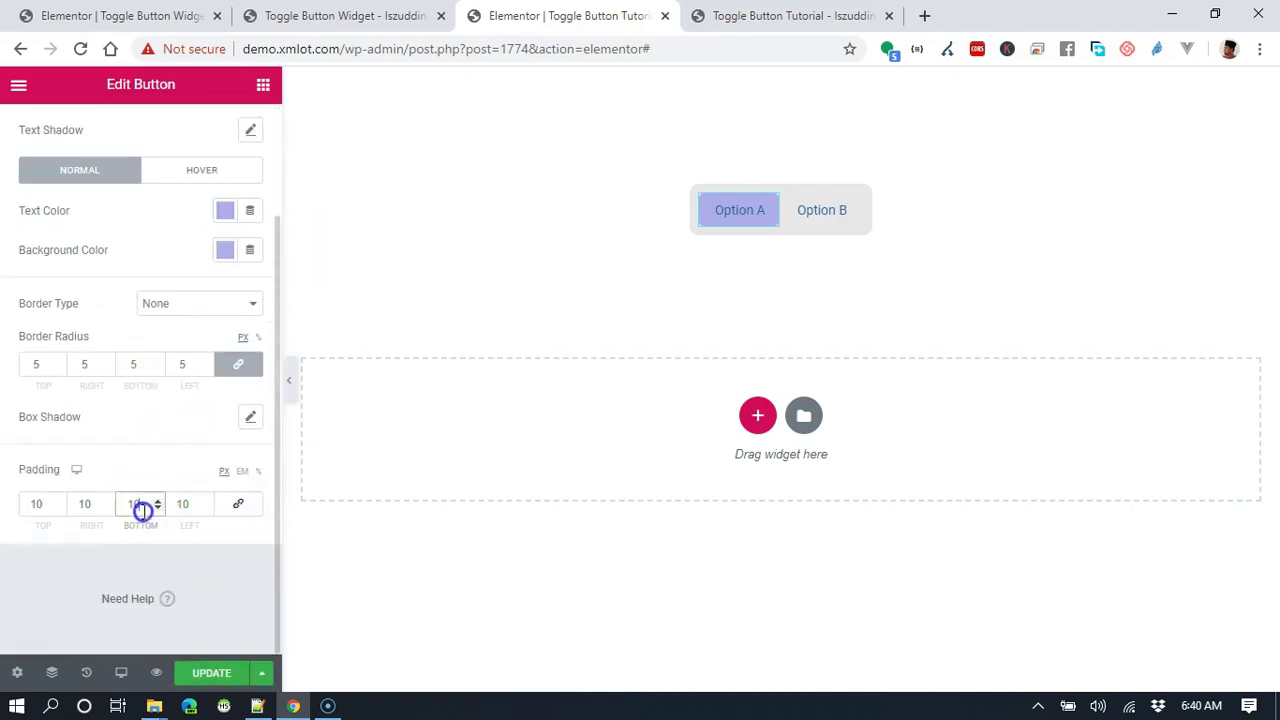
key("BackSpace")
type("1")
Update the page with the changed bottom padding, check the button in the preview, and return to the editor
left_click(152, 673)
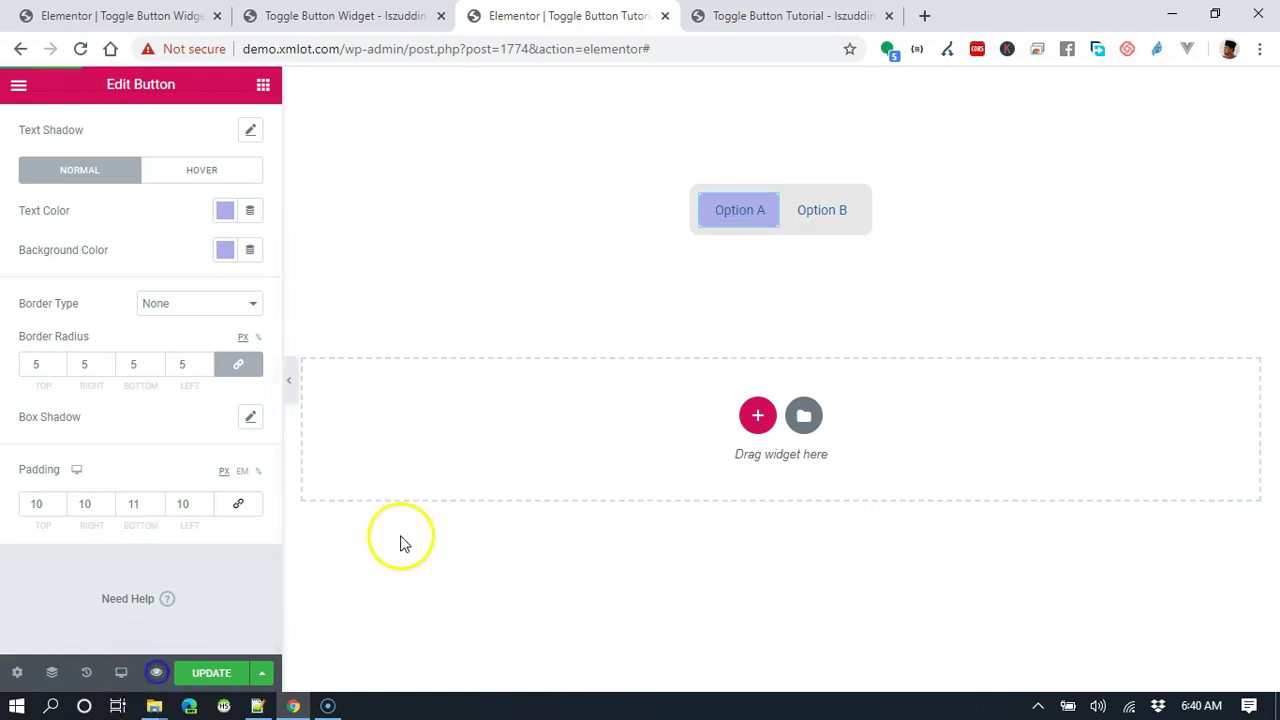
left_click(612, 16)
left_click(211, 673)
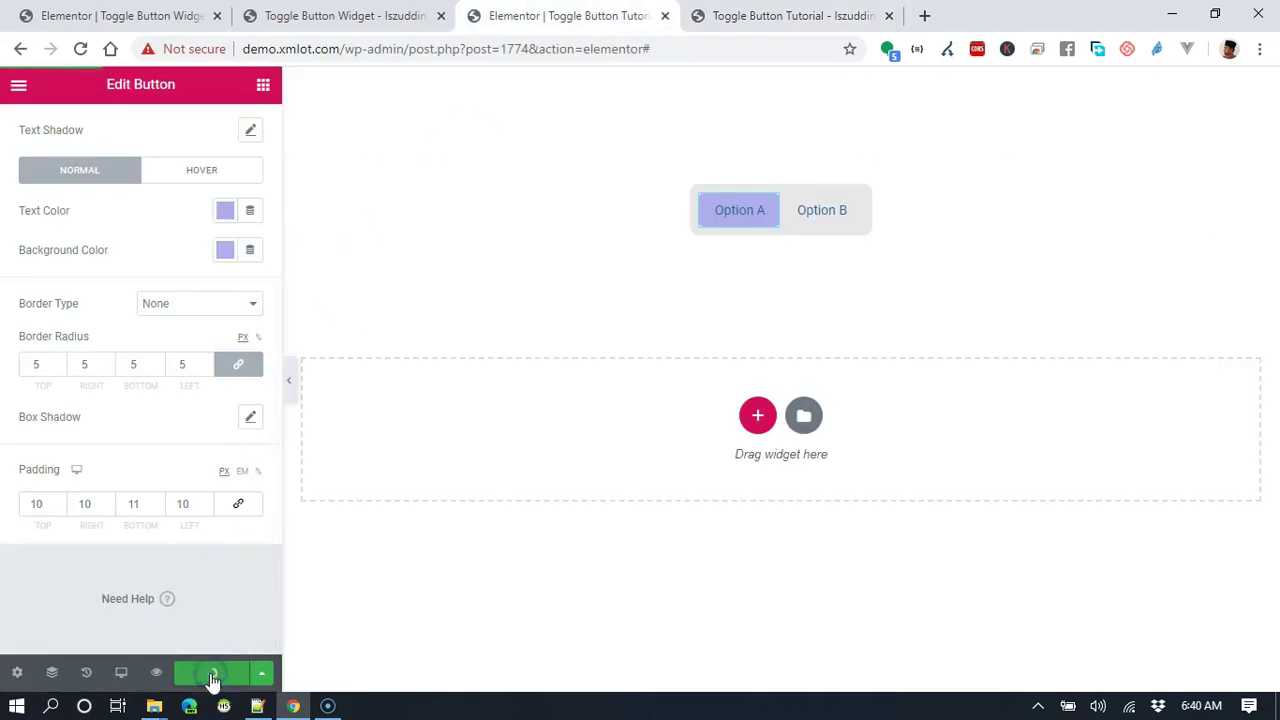
left_click(790, 16)
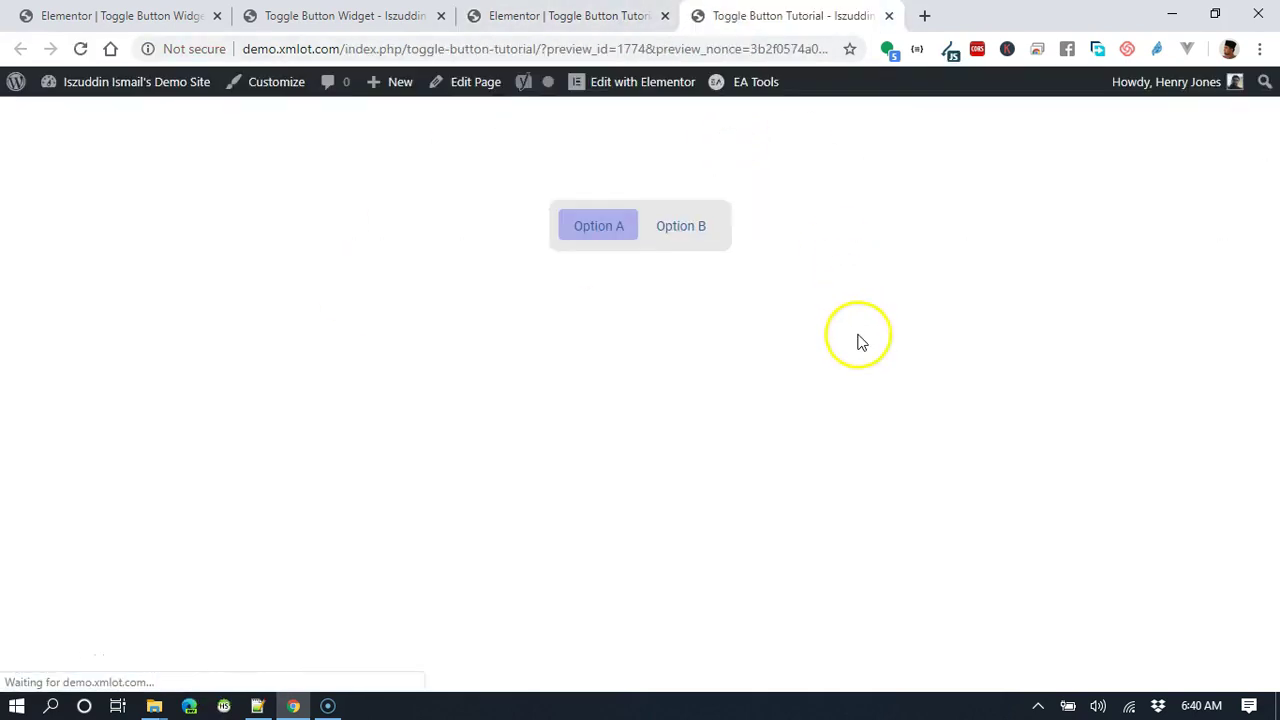
left_click(560, 16)
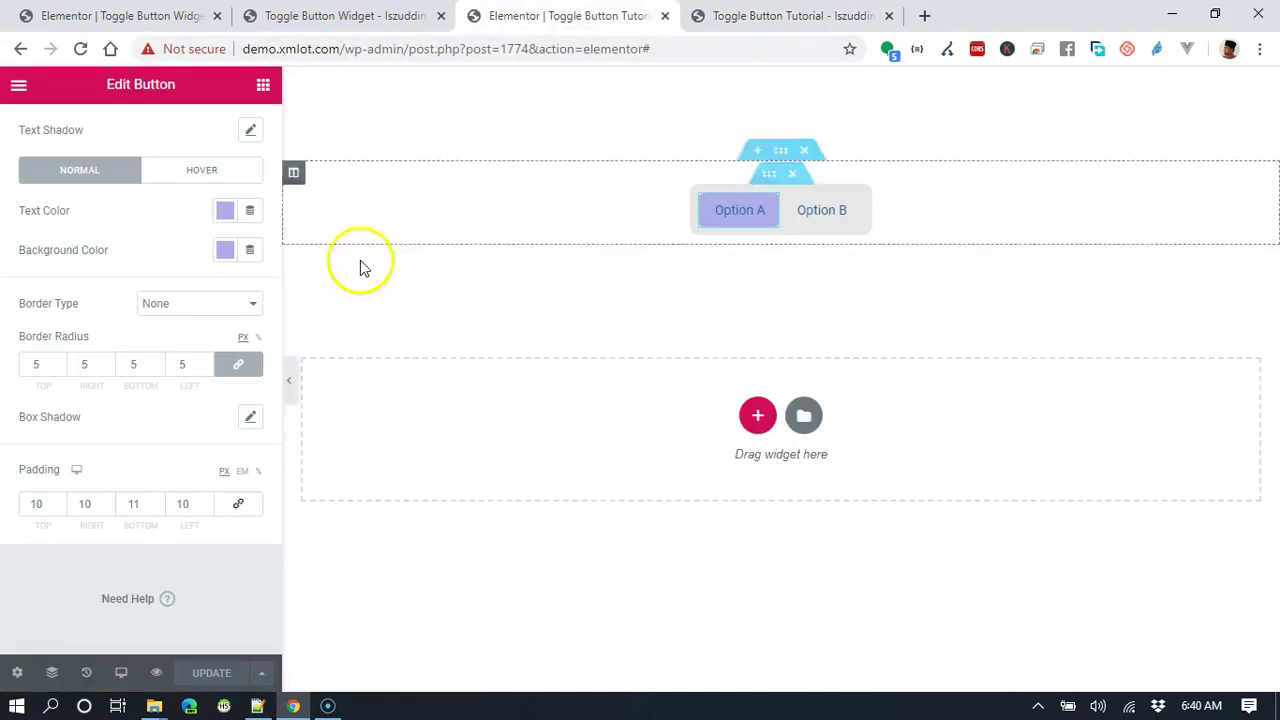
Link the button's padding values again and set the padding to 11 px on all sides
left_click(244, 507)
left_click(130, 503)
key("Up")
key("Up")
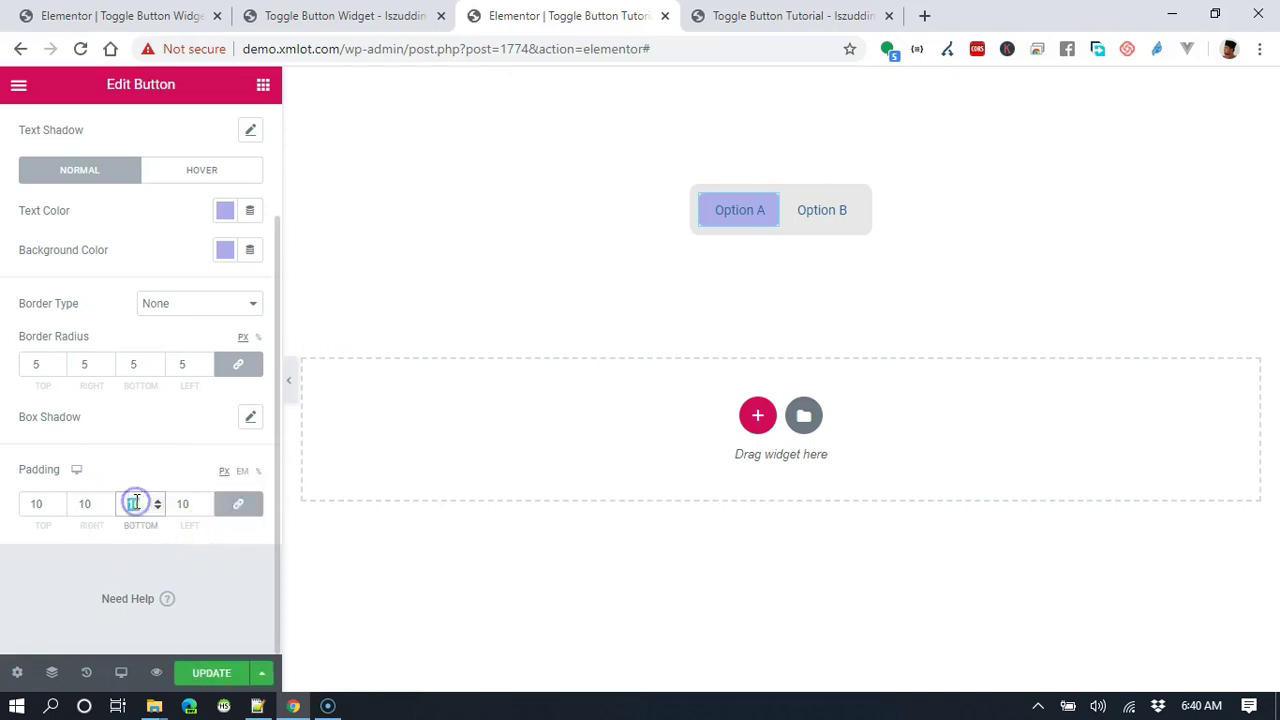
double_click(136, 503)
type("1")
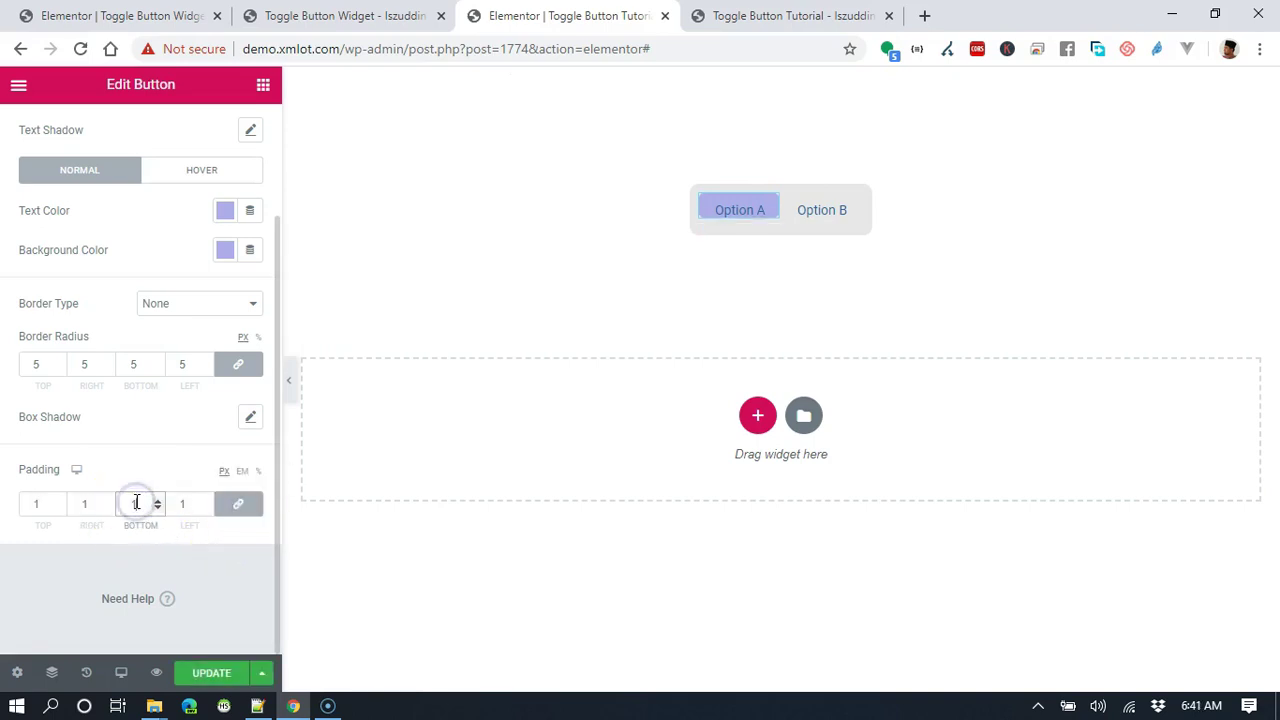
type("1")
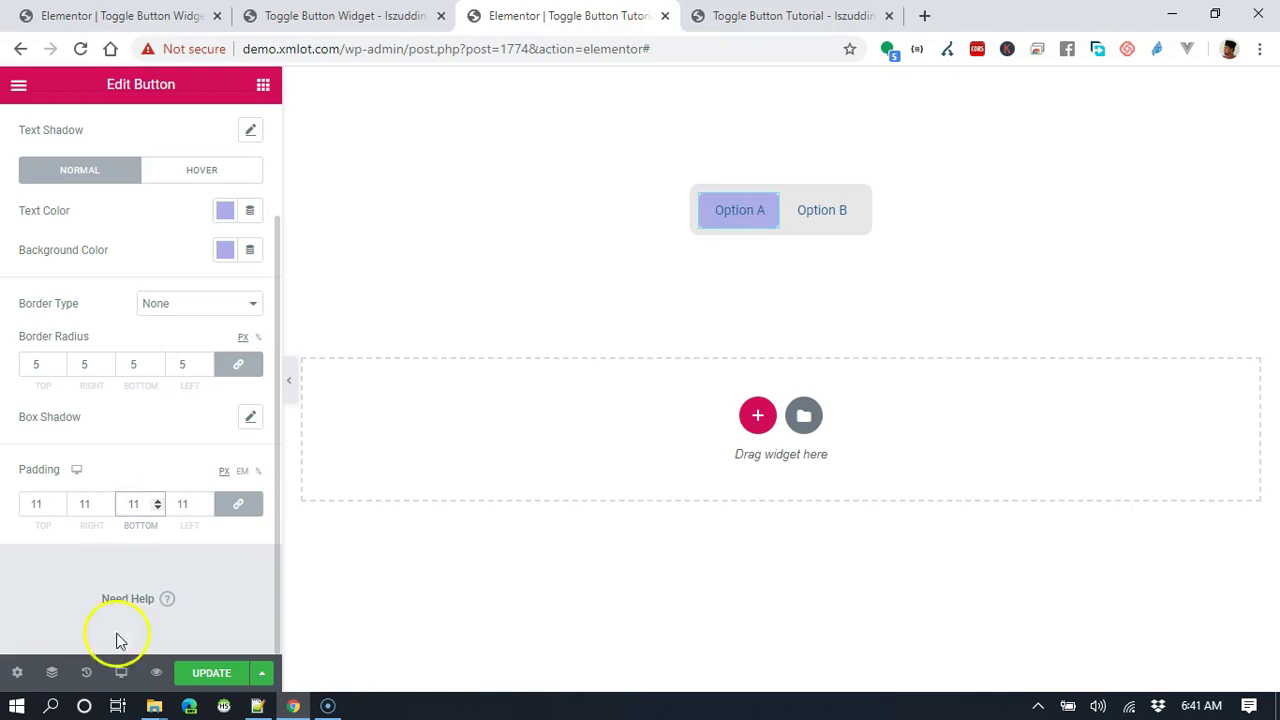
Update the page with the uniform padding, compare the button's height in the preview and editor, and return to the editor
left_click(195, 680)
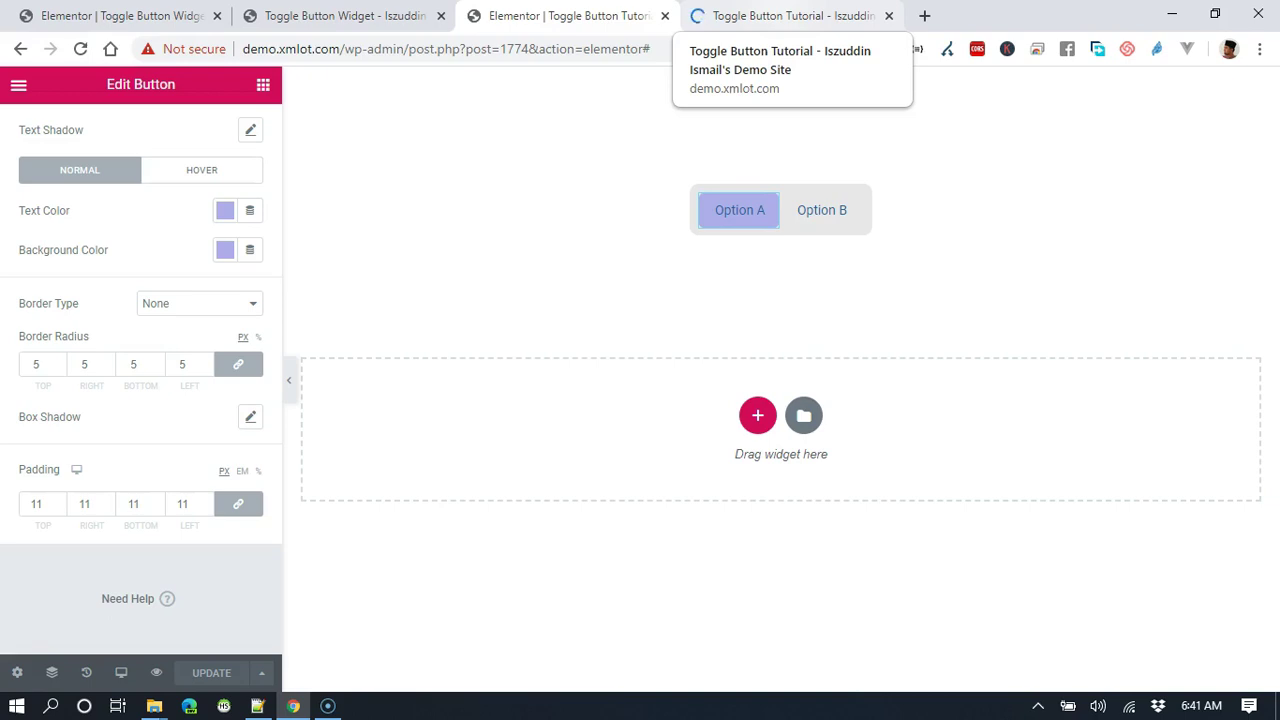
left_click(780, 16)
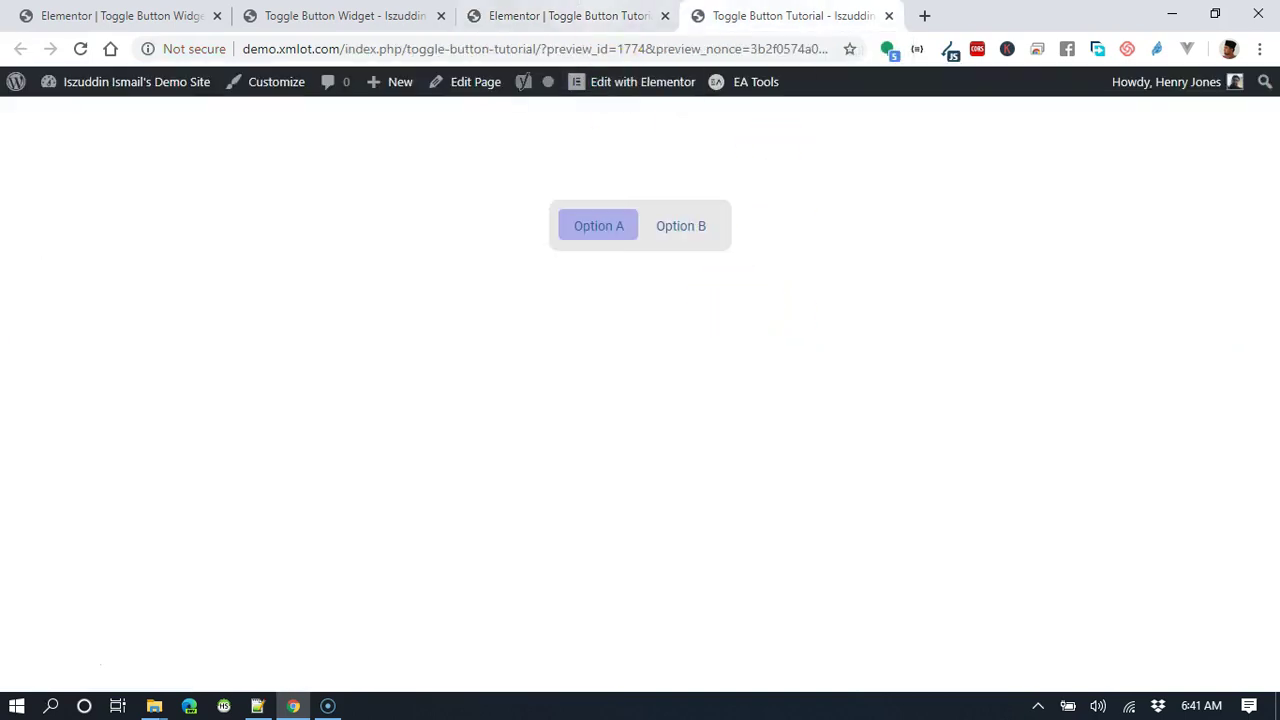
key("ctrl+shift+Tab")
key("ctrl+Tab")
left_click(620, 15)
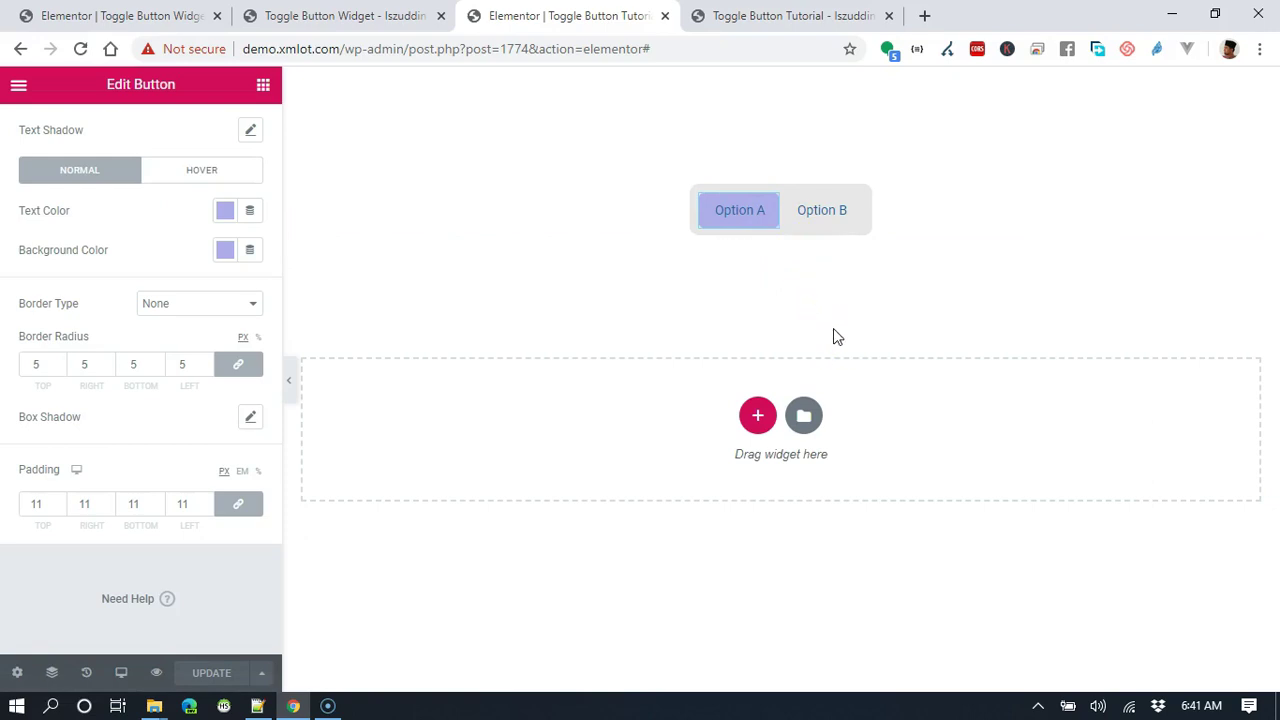
Try horizontal offsets of 10 px and 20 px in the button's positioning settings to shift it toward Option B
scroll(95, 378, "up", 1)
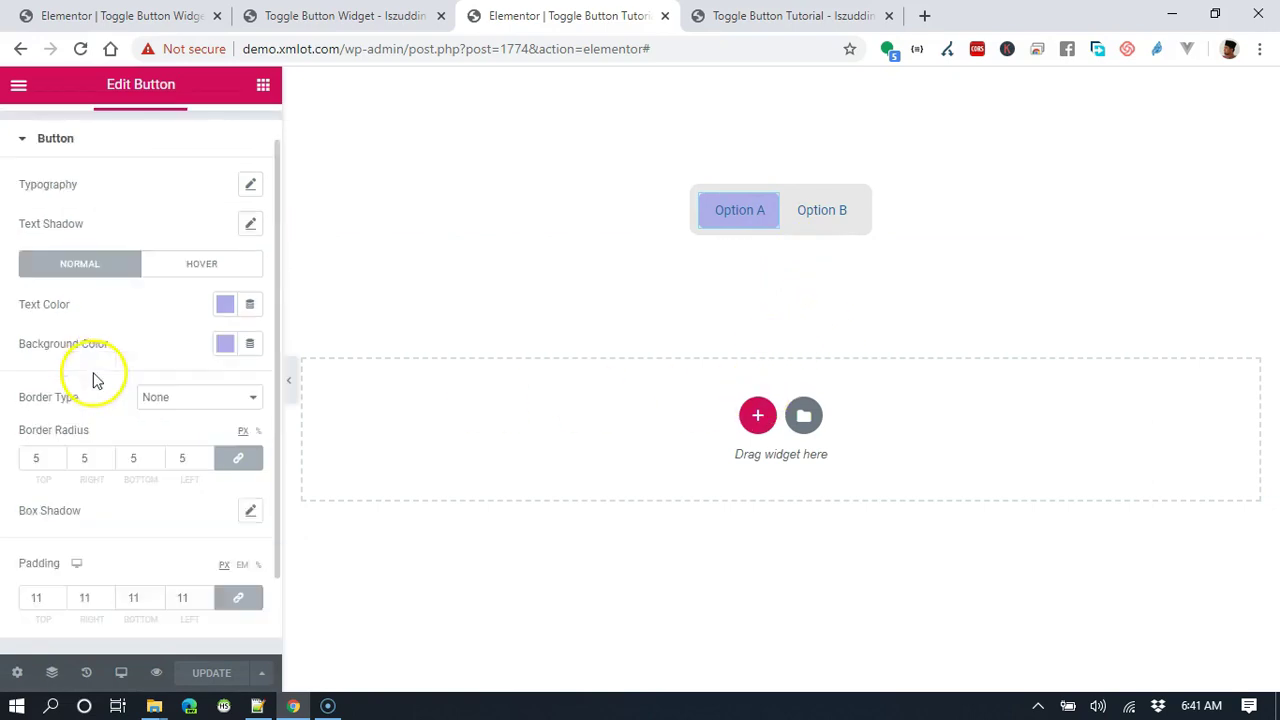
scroll(95, 378, "up", 1)
left_click(232, 130)
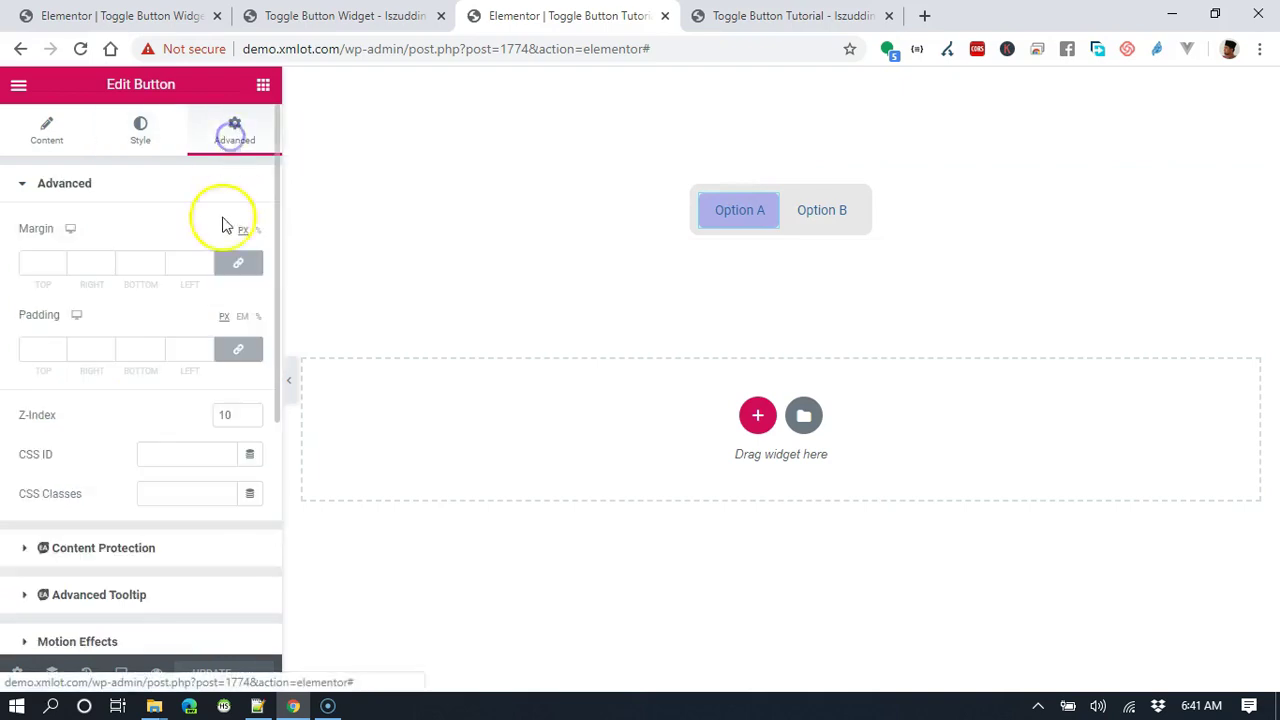
scroll(250, 345, "down", 2)
scroll(200, 440, "down", 2)
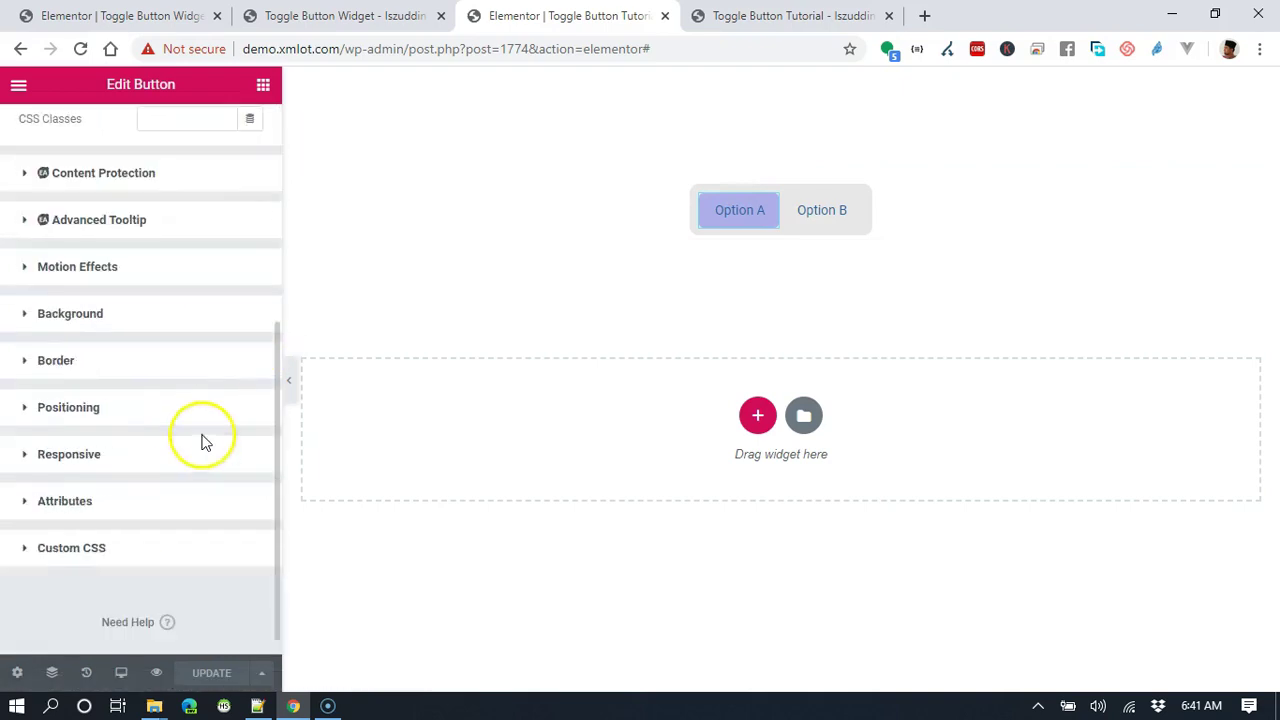
left_click(140, 409)
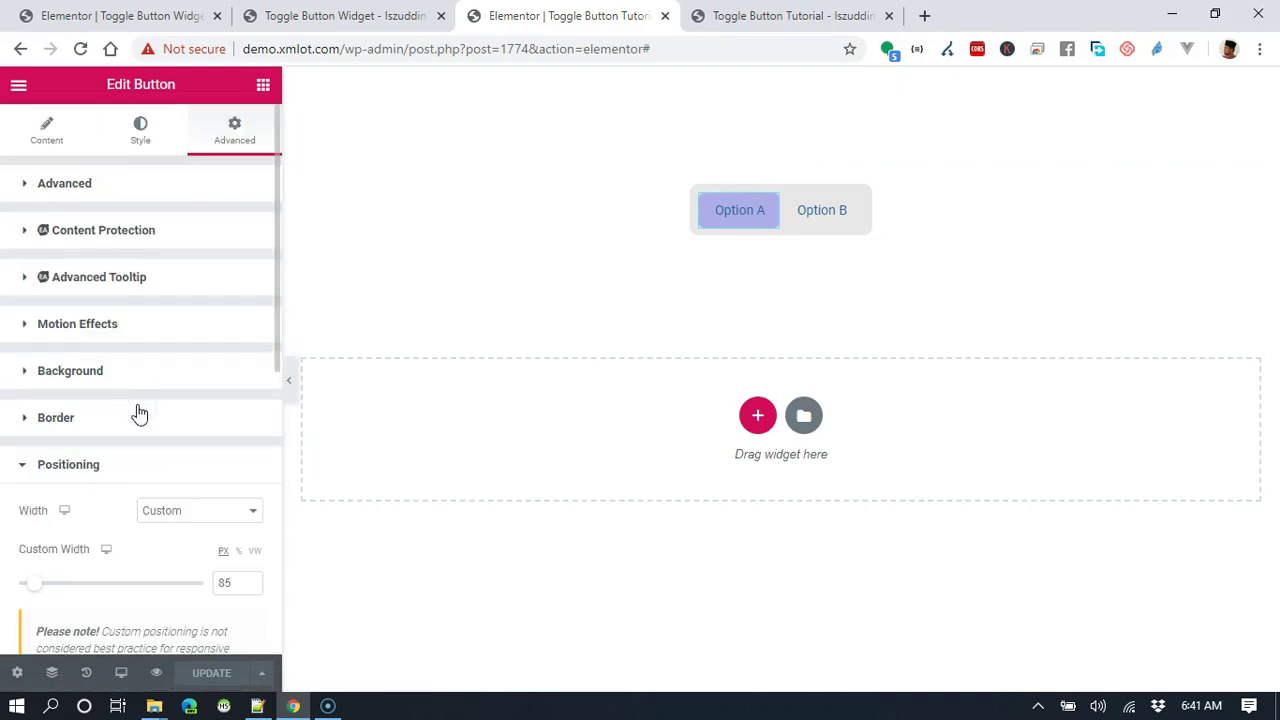
scroll(140, 410, "down", 3)
scroll(138, 408, "down", 2)
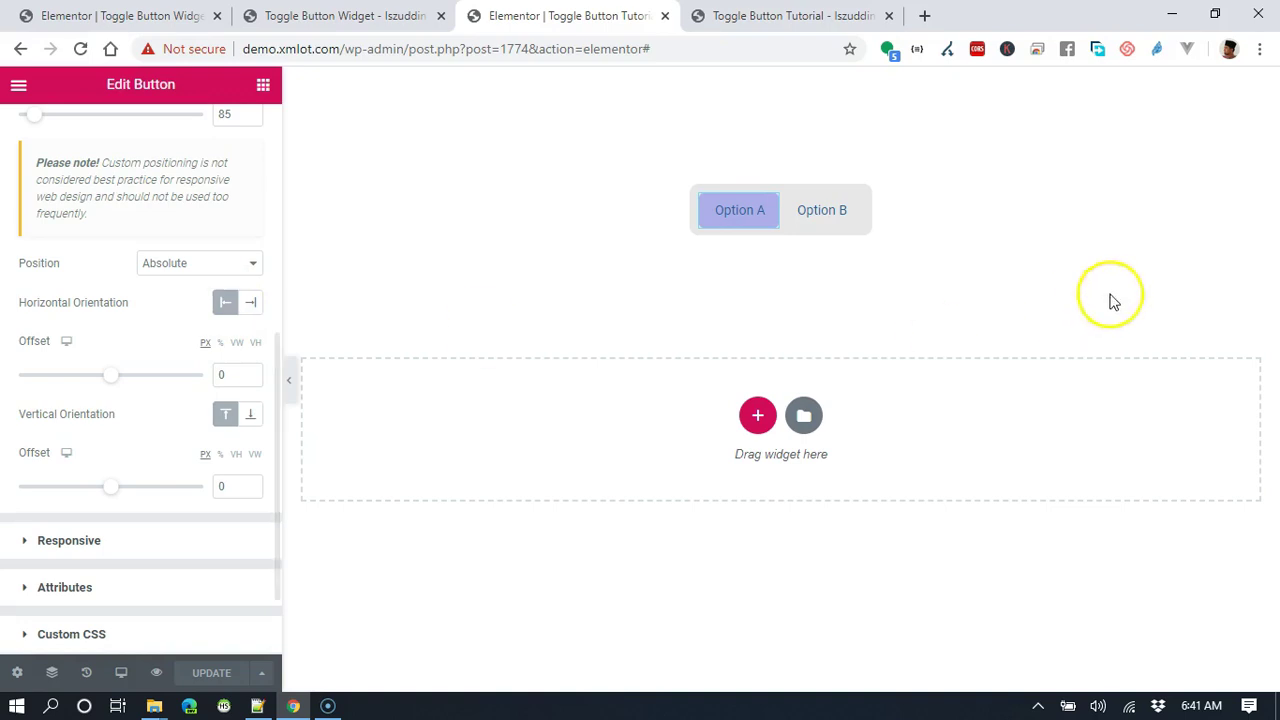
left_click(226, 374)
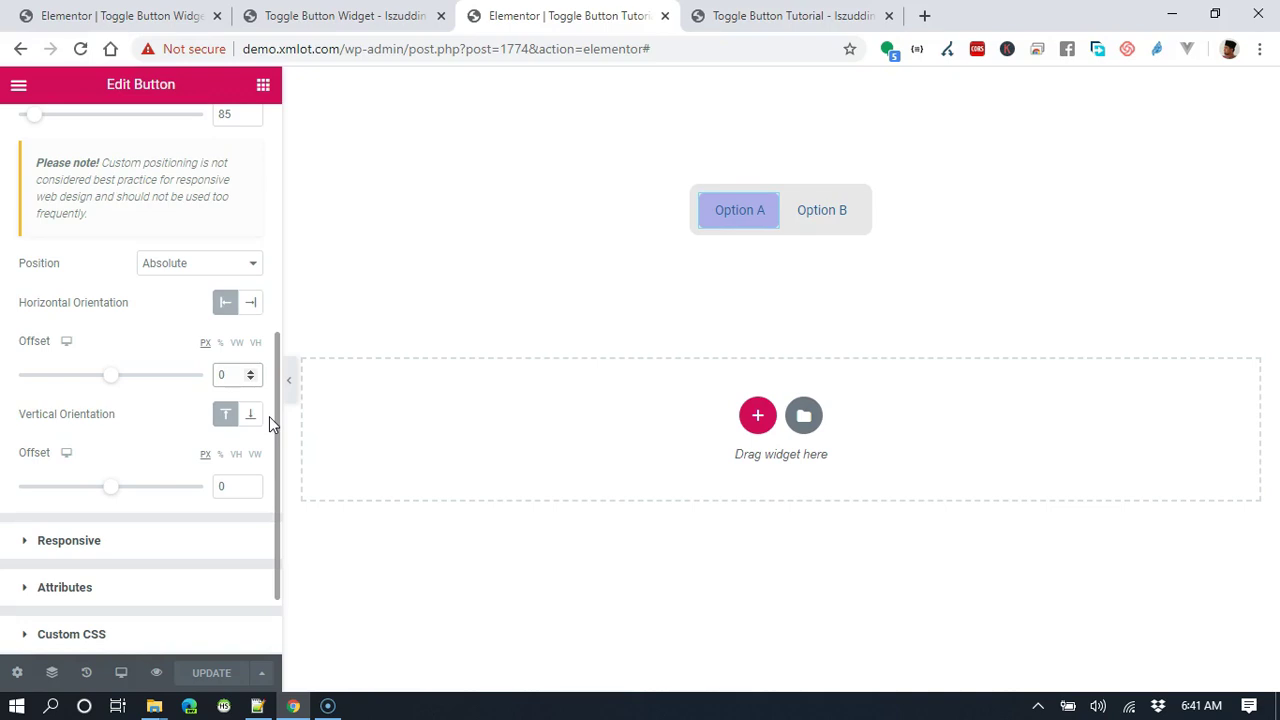
type("1")
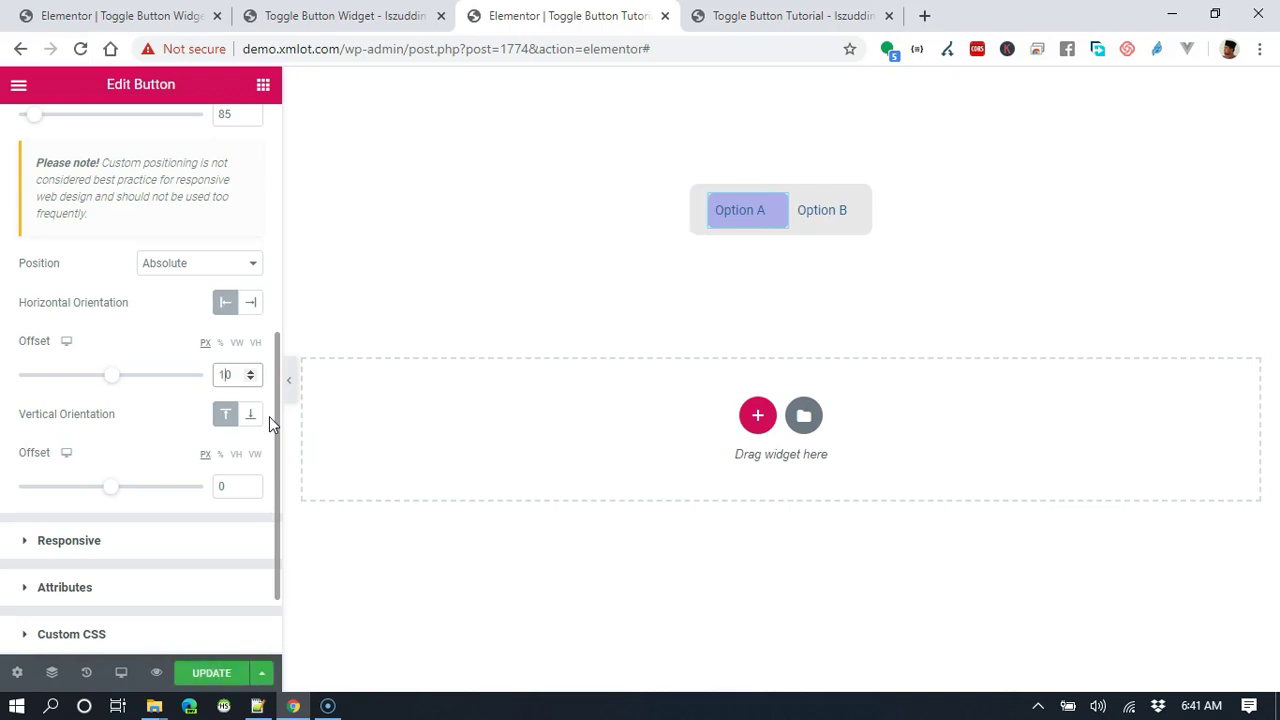
key("BackSpace")
type("2")
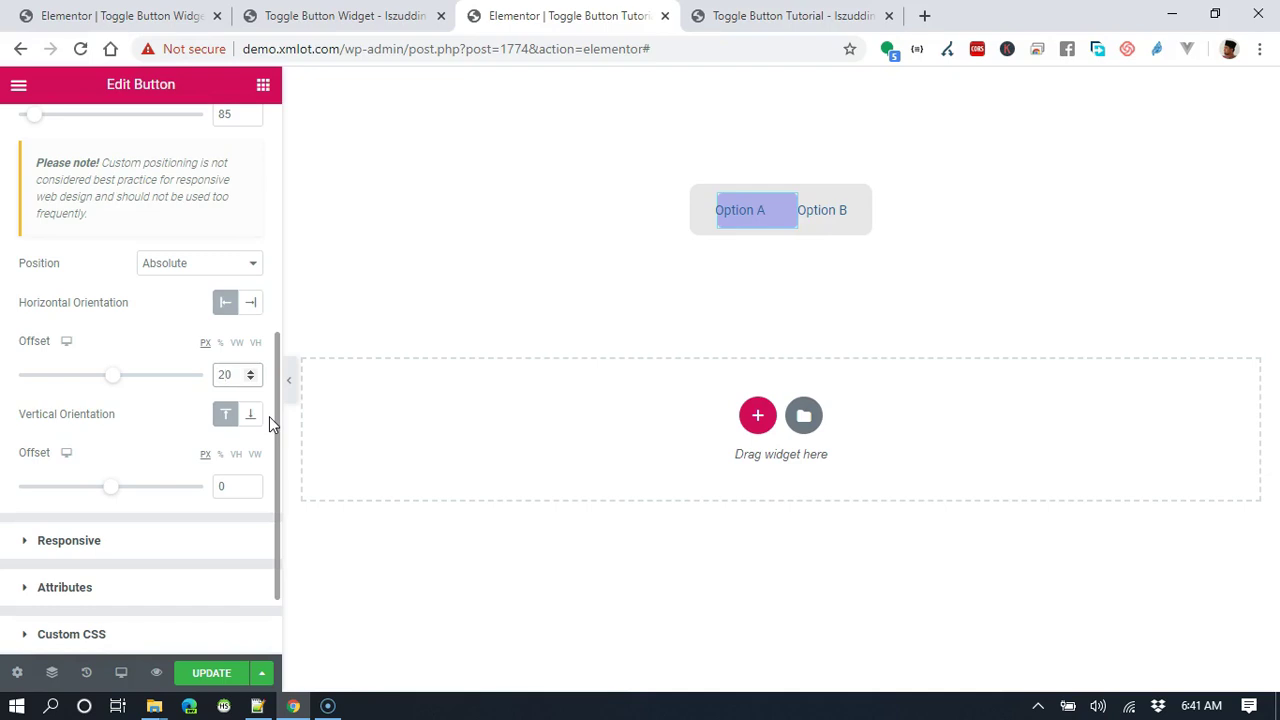
Try horizontal offsets of 30, 40, 50 and 60 px to move the button further toward Option B
key("BackSpace")
type("3")
key("BackSpace")
type("4")
key("BackSpace")
type("5")
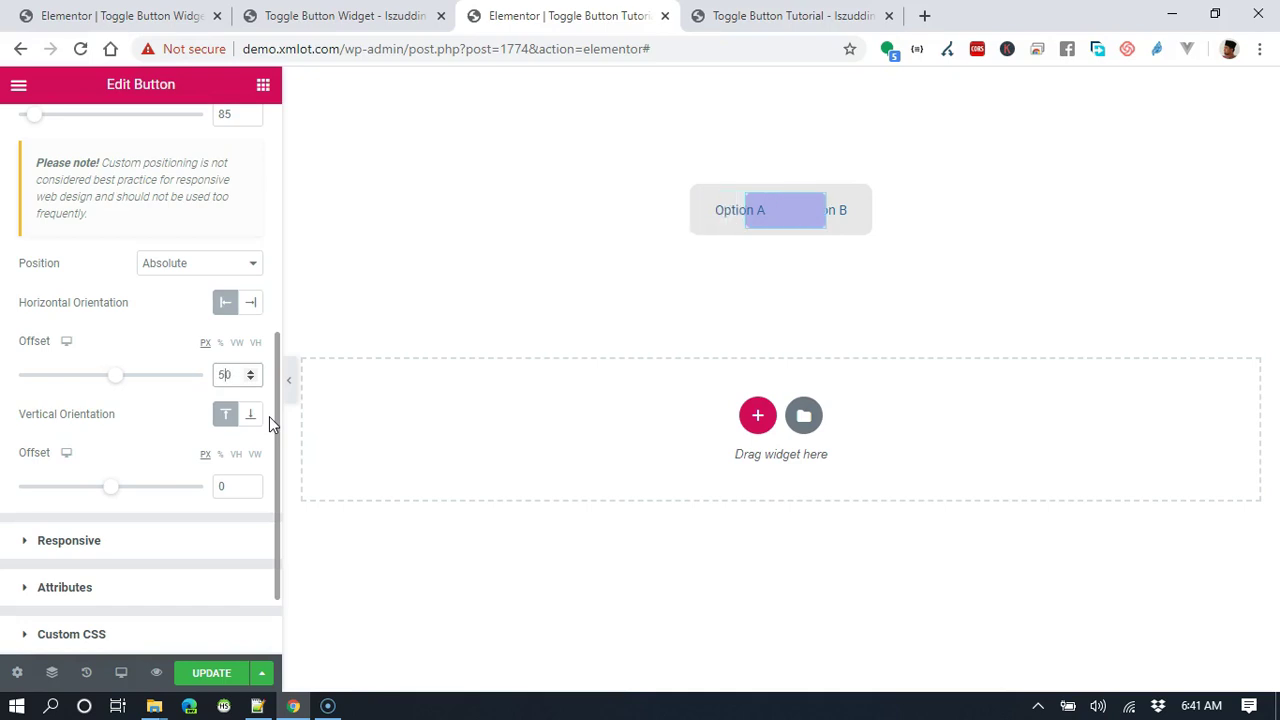
key("BackSpace")
type("6")
key("Delete")
type("6")
Fine-tune the button's horizontal offset in single-pixel increments up to 90 px, over the Option B heading
key("Up")
key("Up")
key("Up")
key("Up")
key("Up")
key("Up")
key("Up")
key("Up")
key("Up")
key("Up")
key("Up")
key("Up")
key("Up")
key("Up")
key("Up")
key("Up")
key("Up")
key("Up")
key("Up")
key("Up")
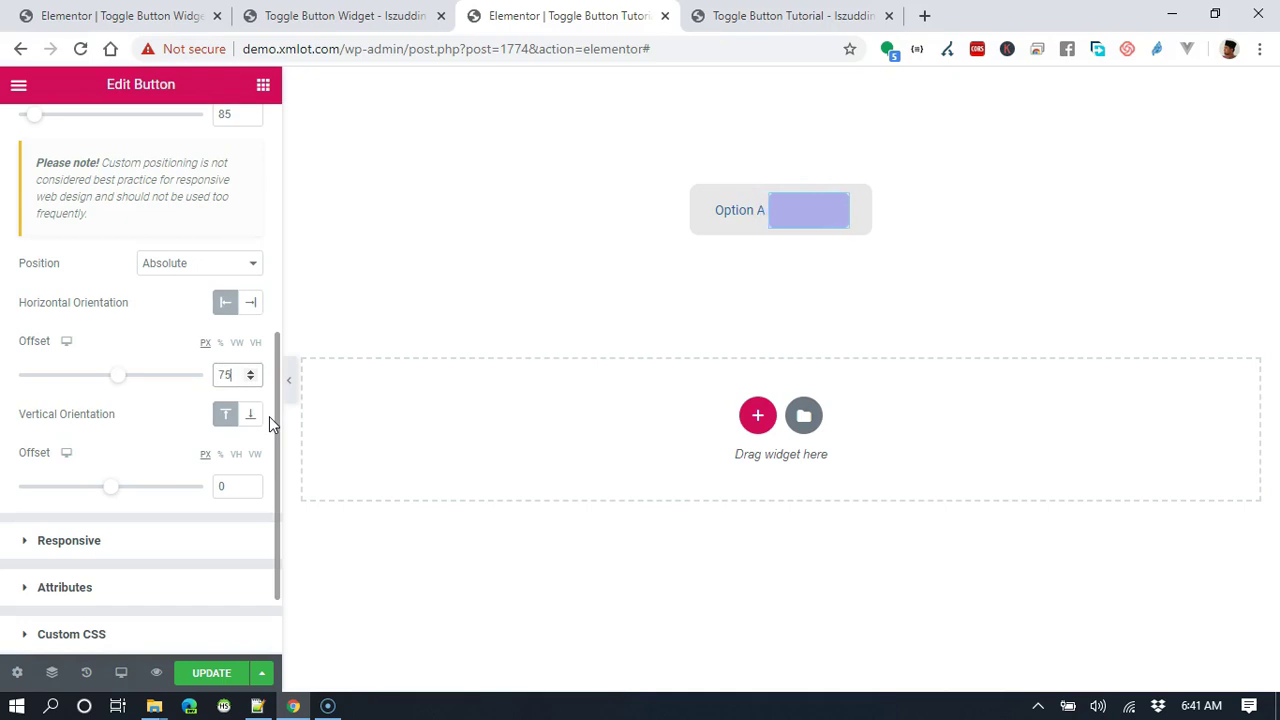
key("Down")
key("Down")
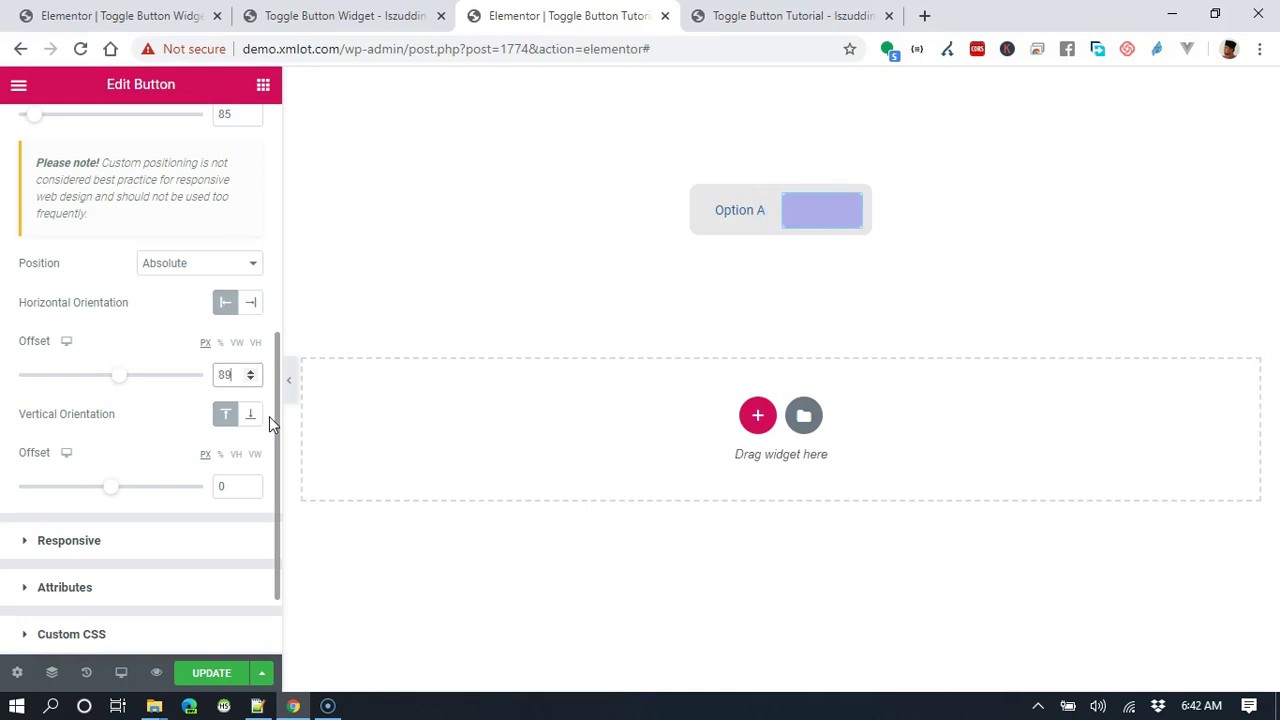
key("Up")
Switch the button's horizontal offset between 0 and 90 px to test both toggle positions, ending at 0
key("shift+Left")
key("Left")
key("shift+Right")
key("shift+Right")
type("0")
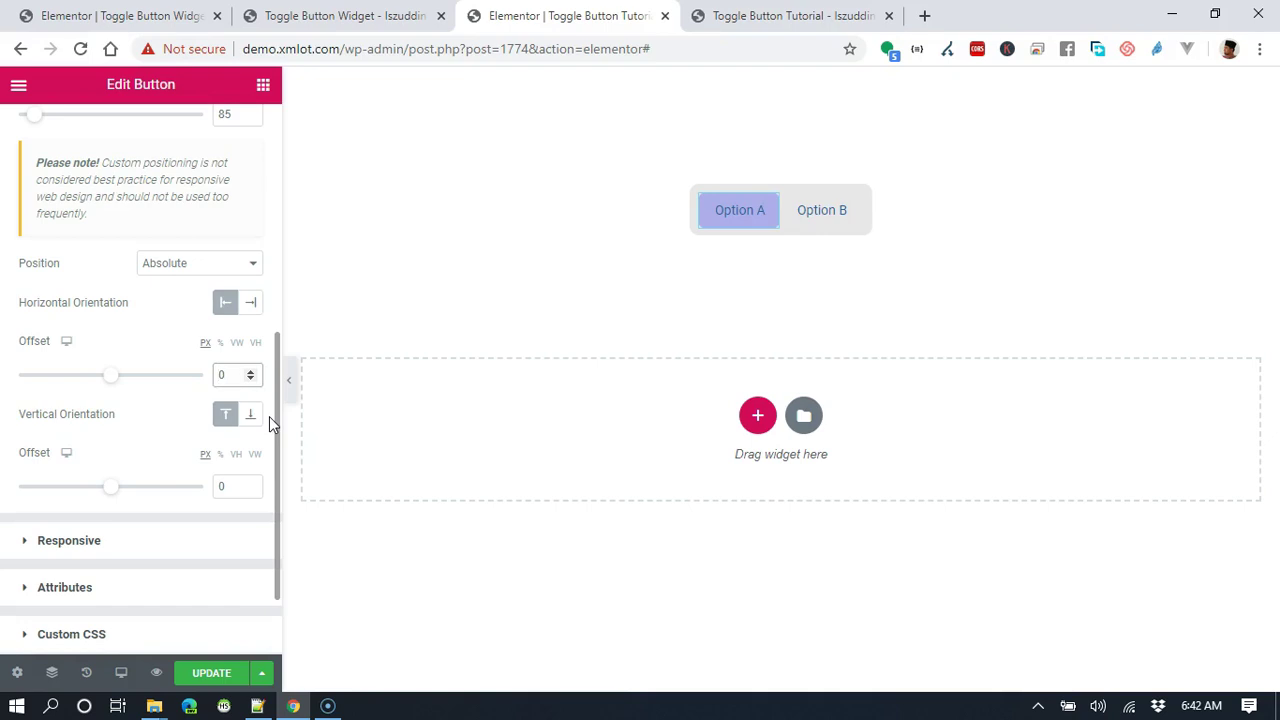
type("9")
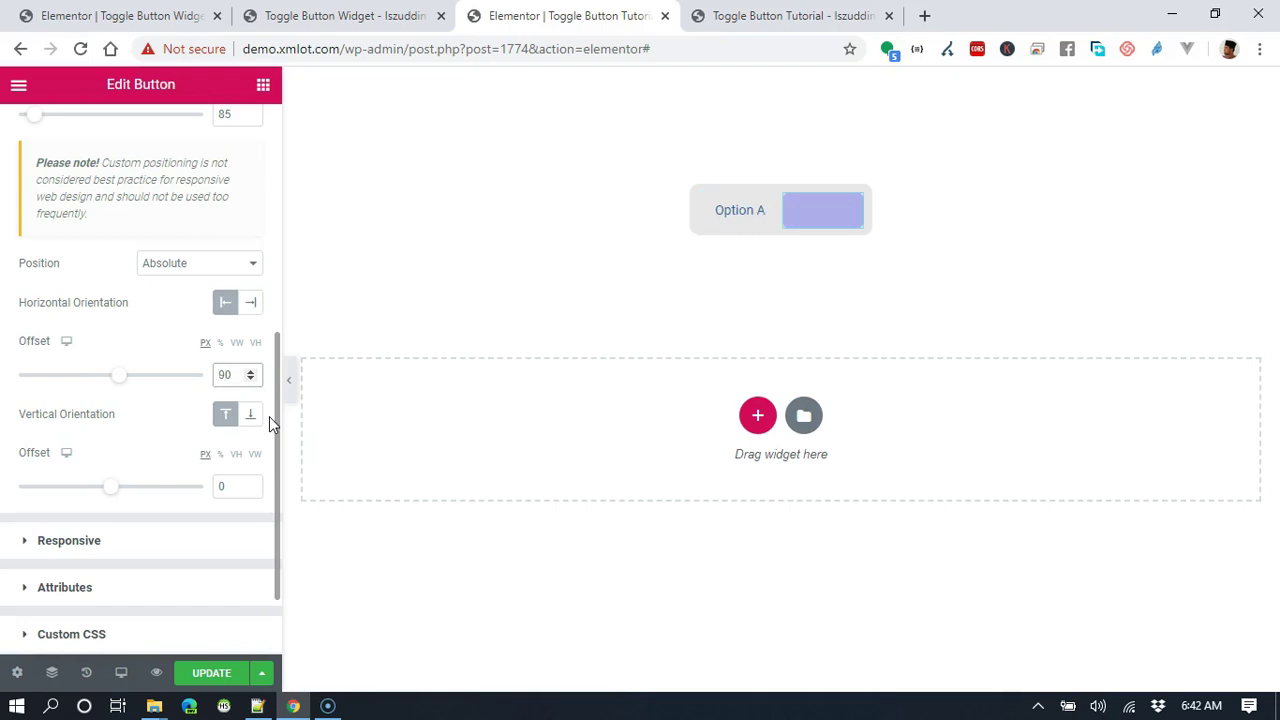
key("BackSpace")
type("9")
key("BackSpace")
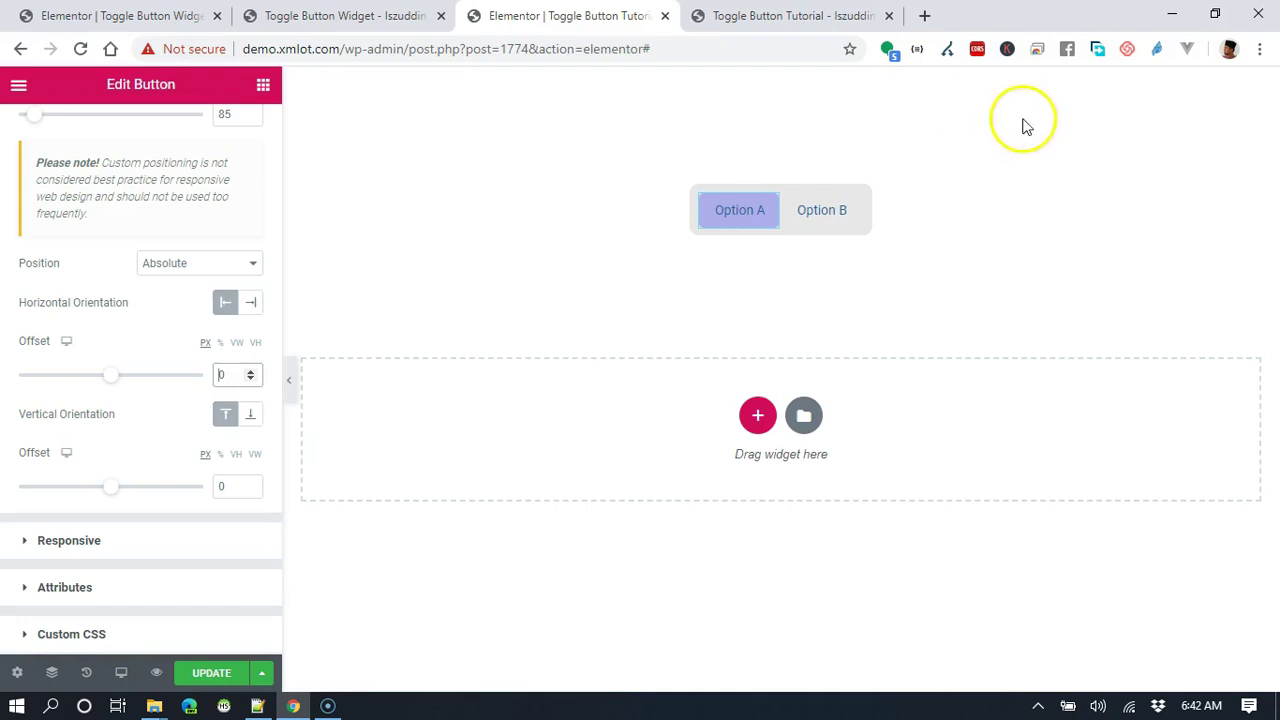
Set the Z-Index of the Option B heading to 20 so its text sits above the button
mouse_move(835, 216)
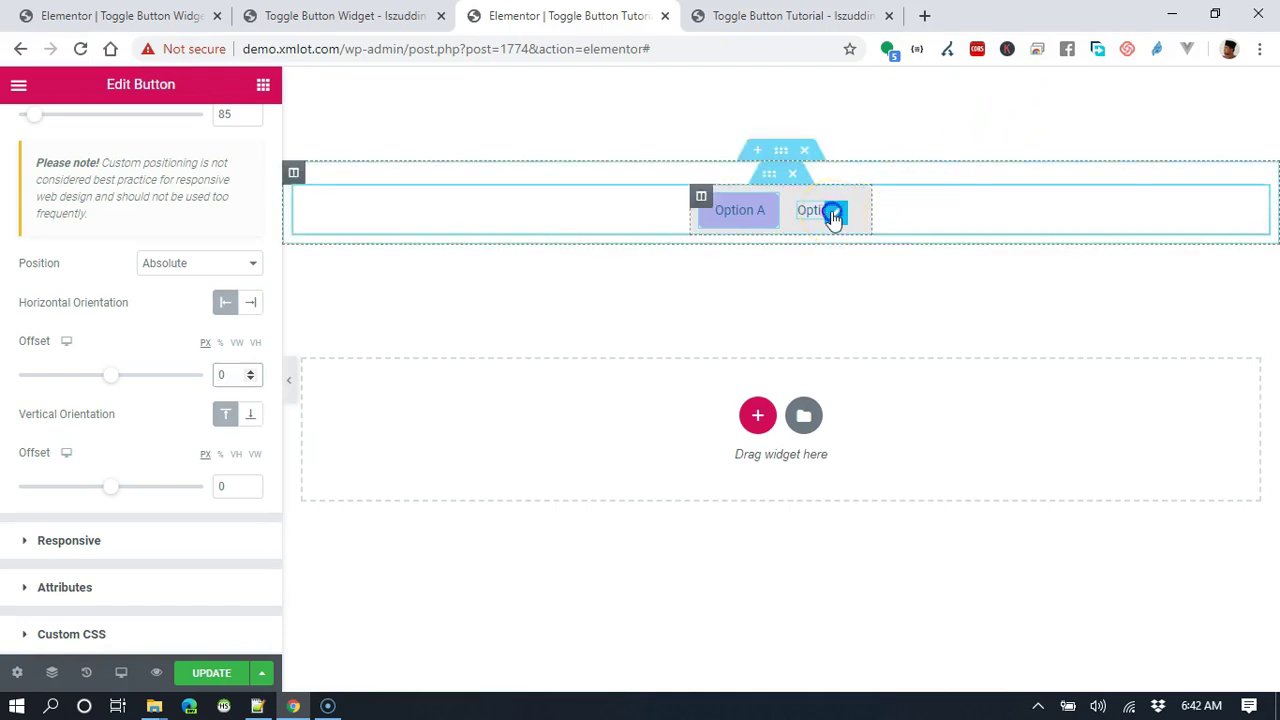
left_click(833, 214)
left_click(229, 135)
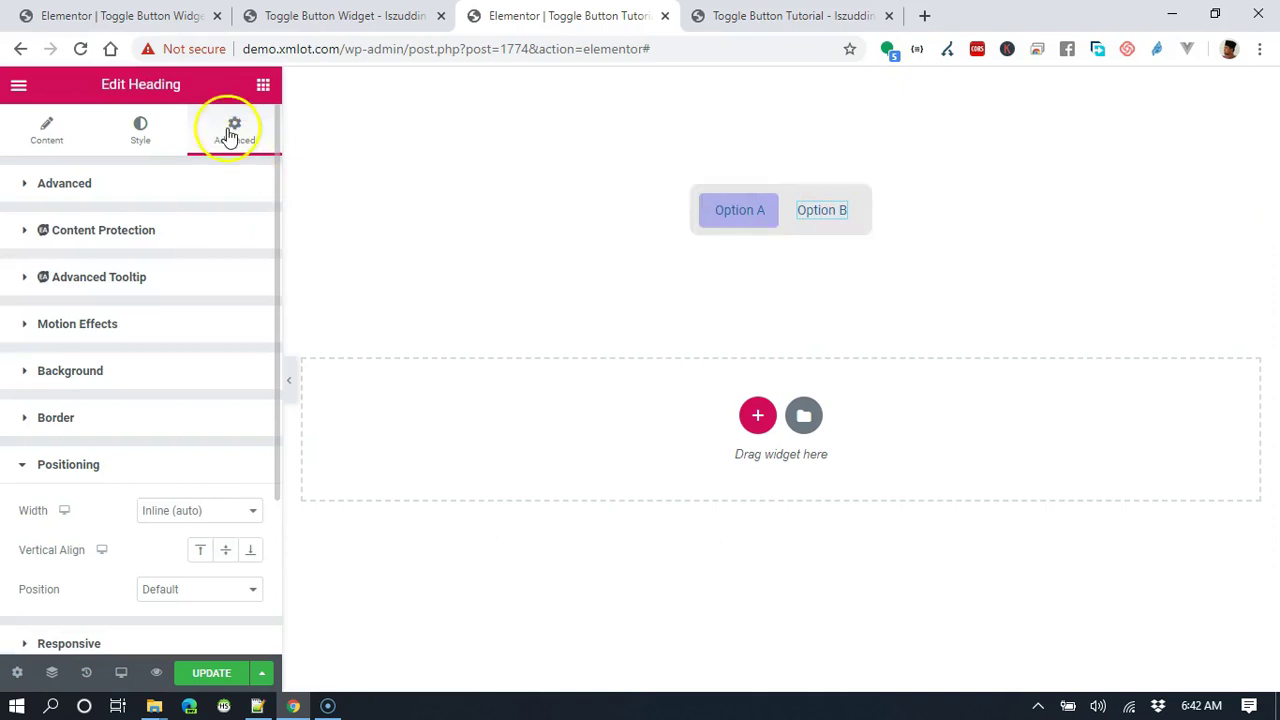
left_click(203, 181)
left_click(228, 421)
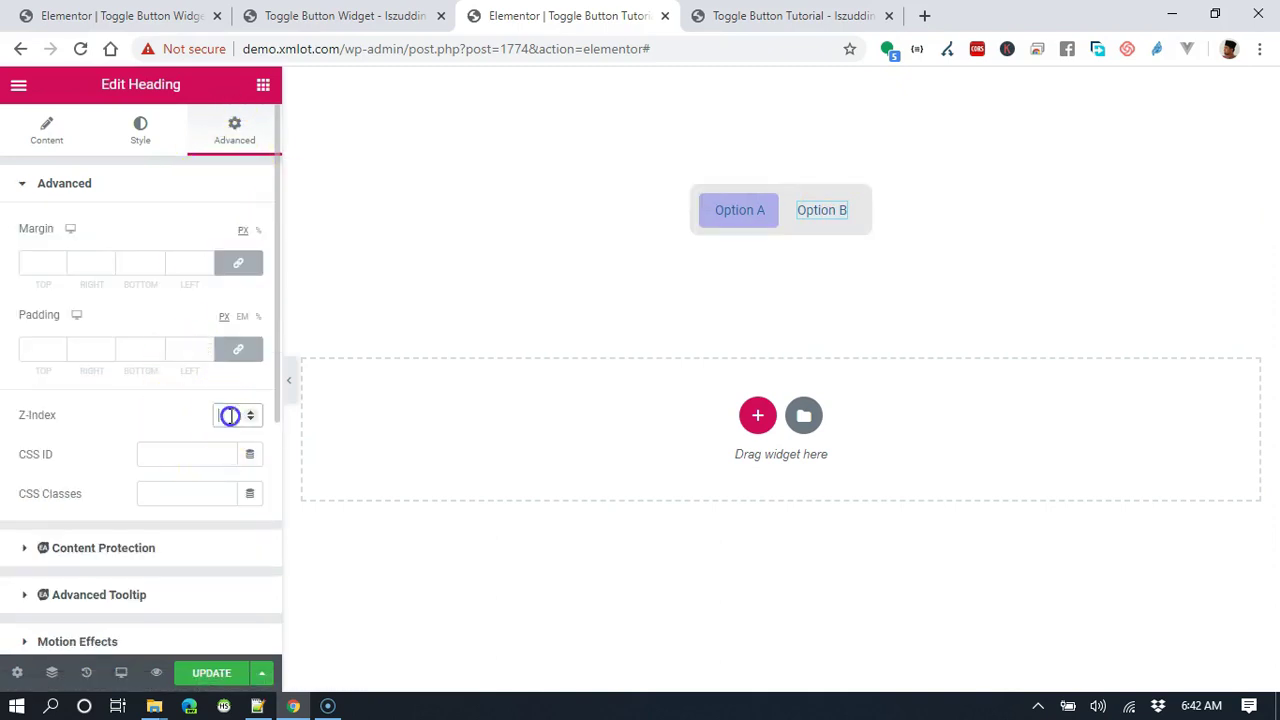
type("20")
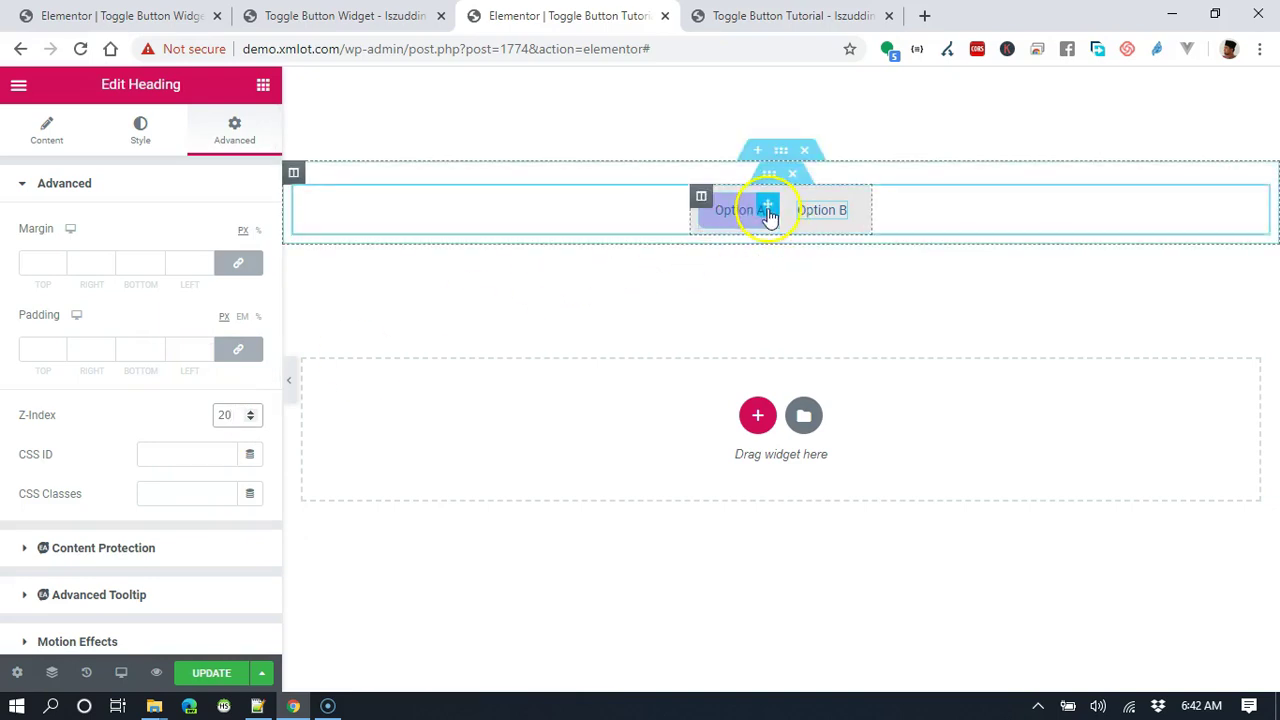
Set the button's horizontal offset to 90 px to place it behind the Option B heading
left_click(767, 208)
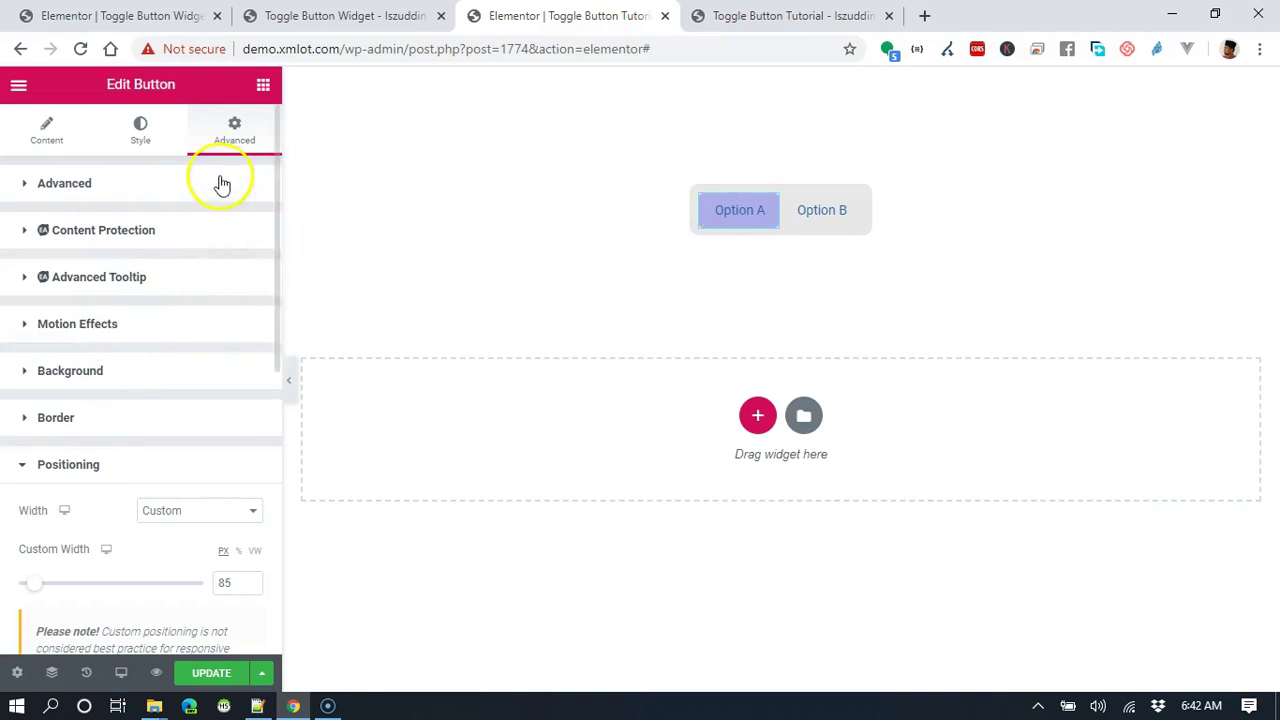
scroll(240, 220, "down", 2)
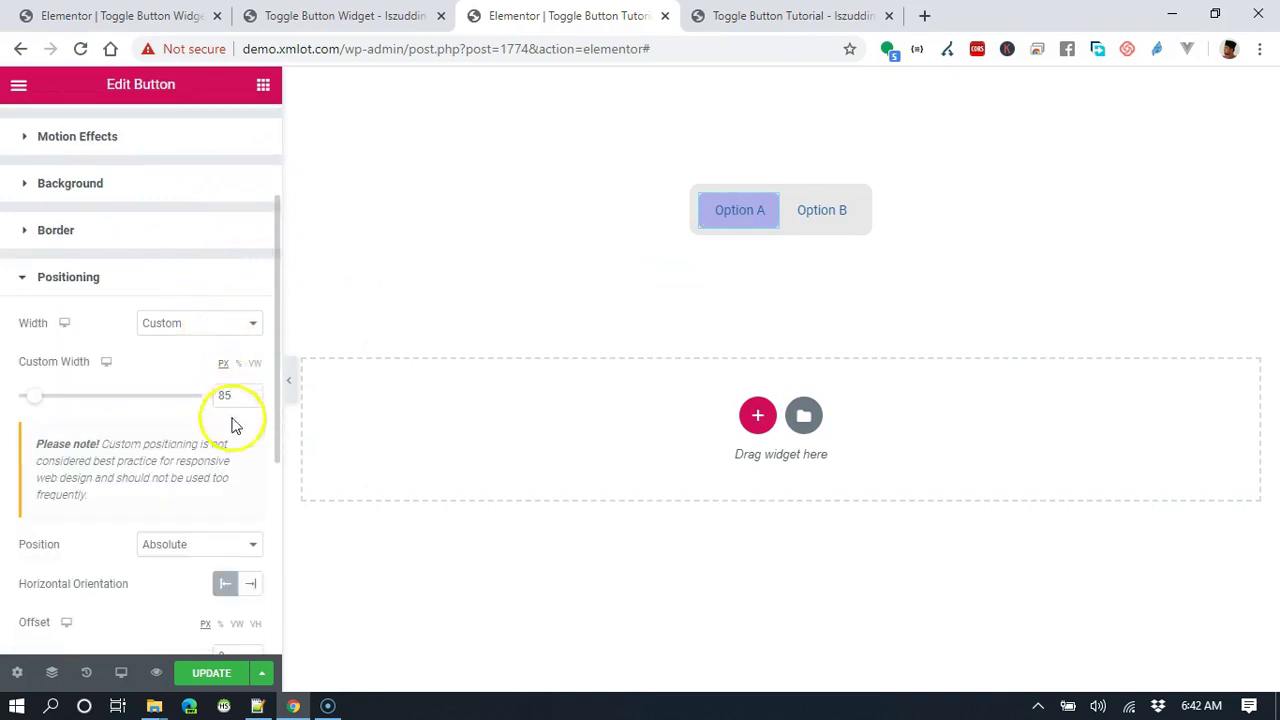
scroll(231, 425, "down", 2)
left_click(233, 468)
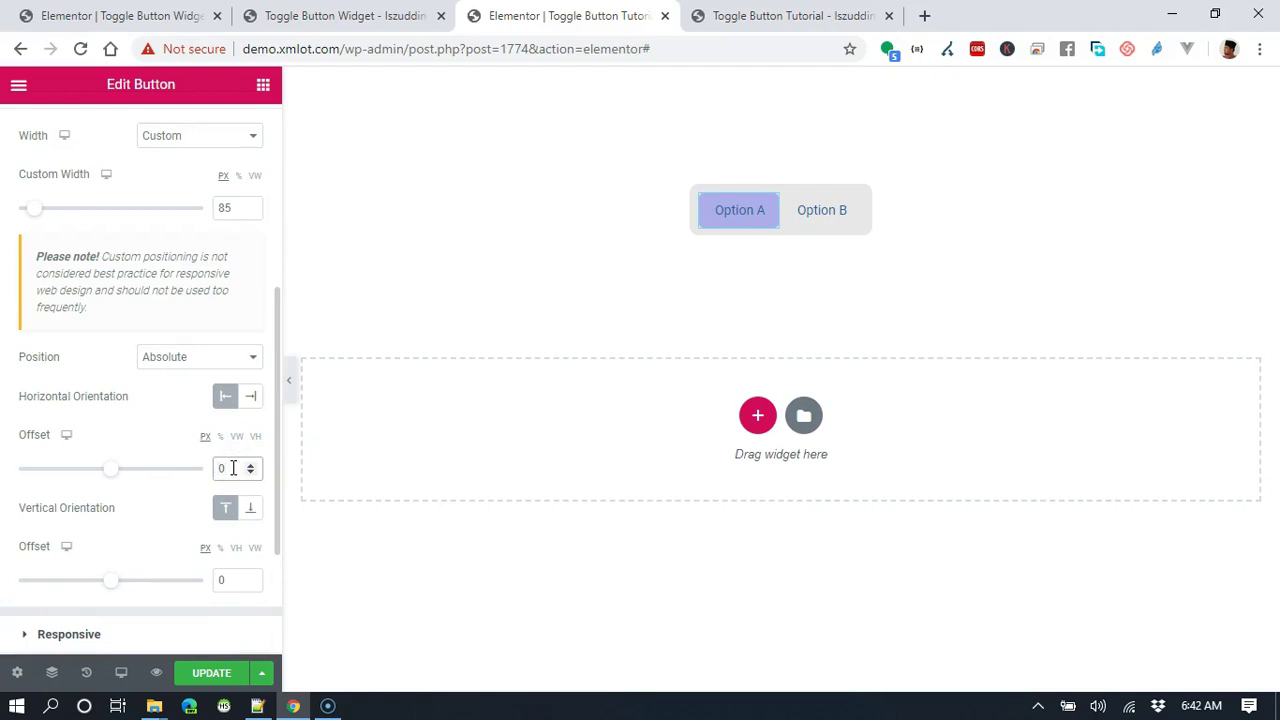
type("9")
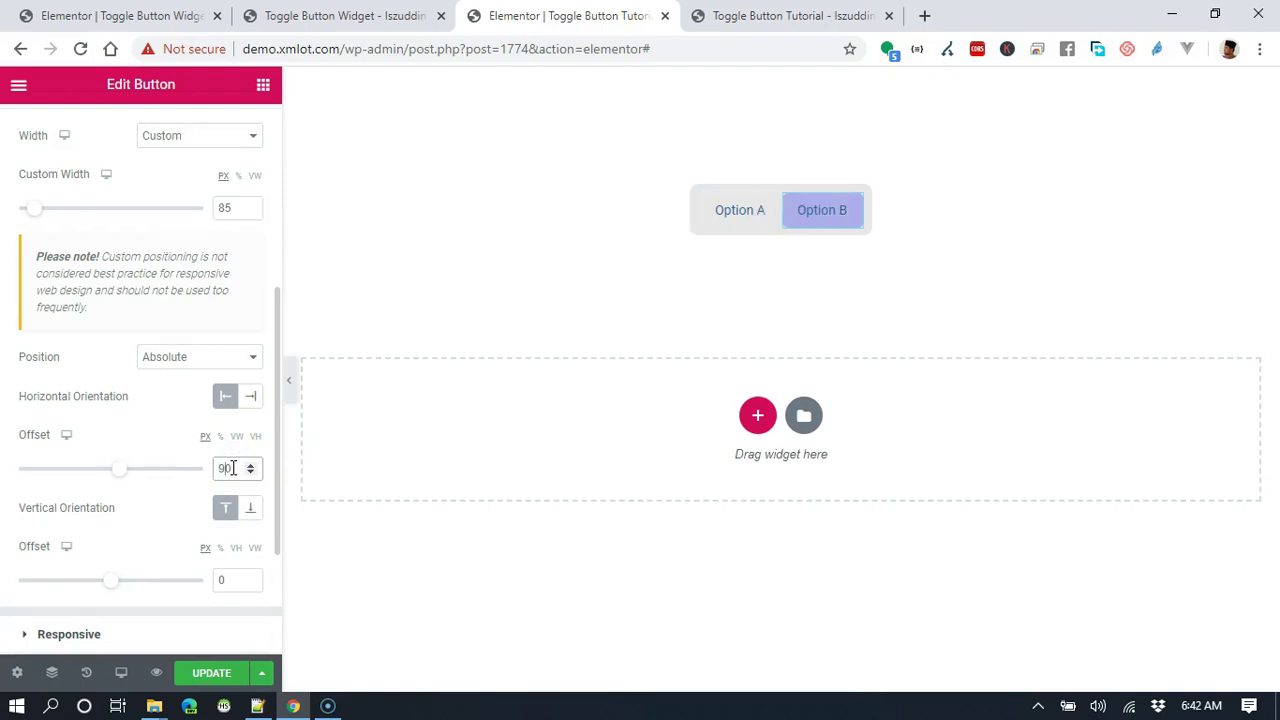
key("BackSpace")
type("9")
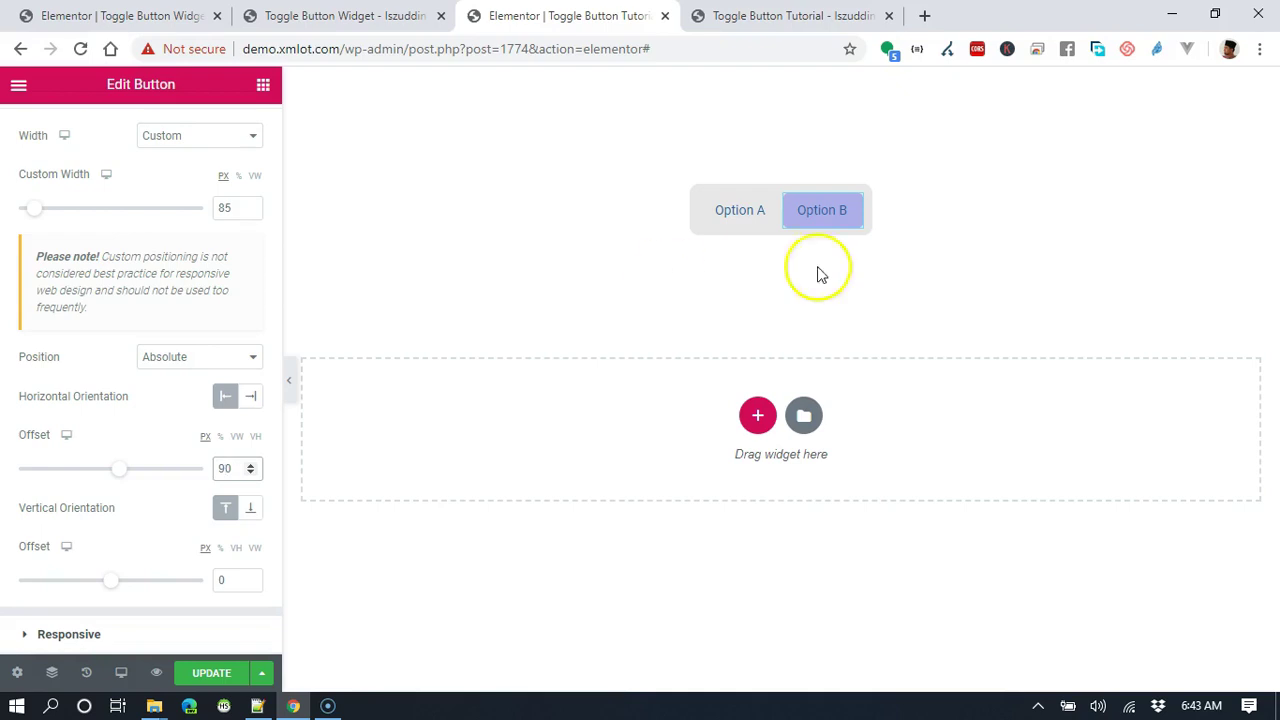
mouse_move(760, 217)
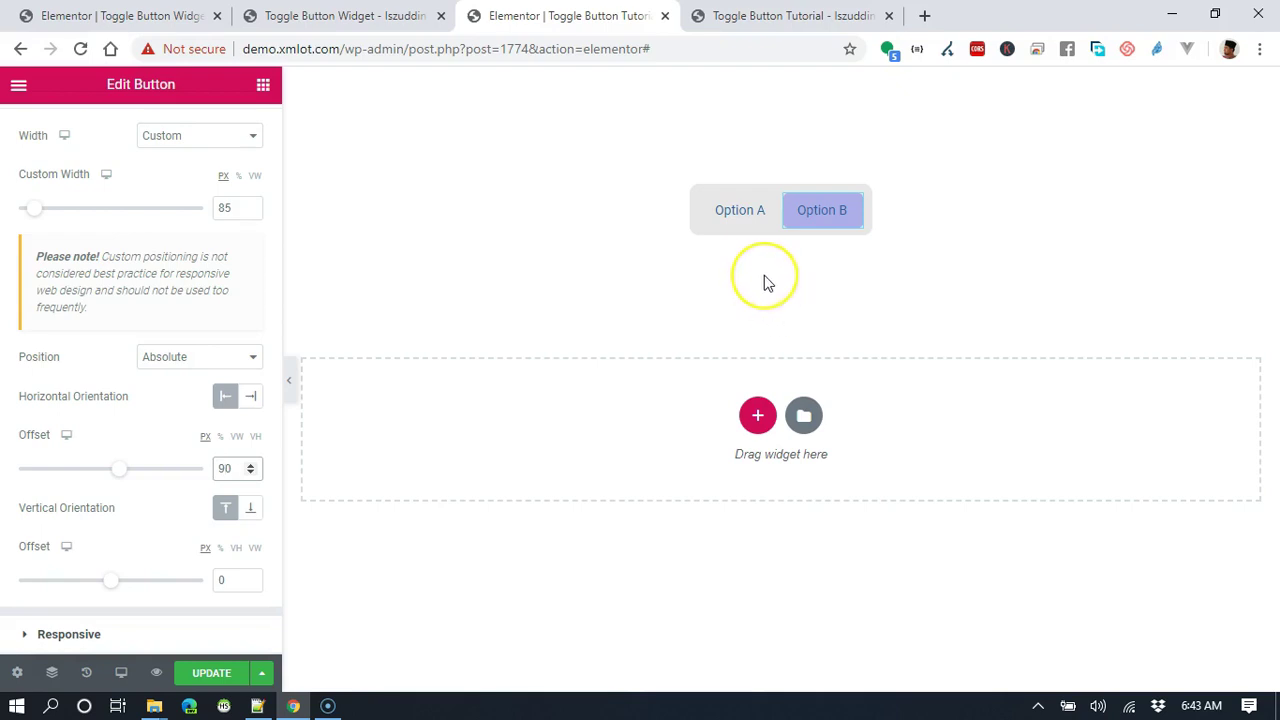
left_click(879, 292)
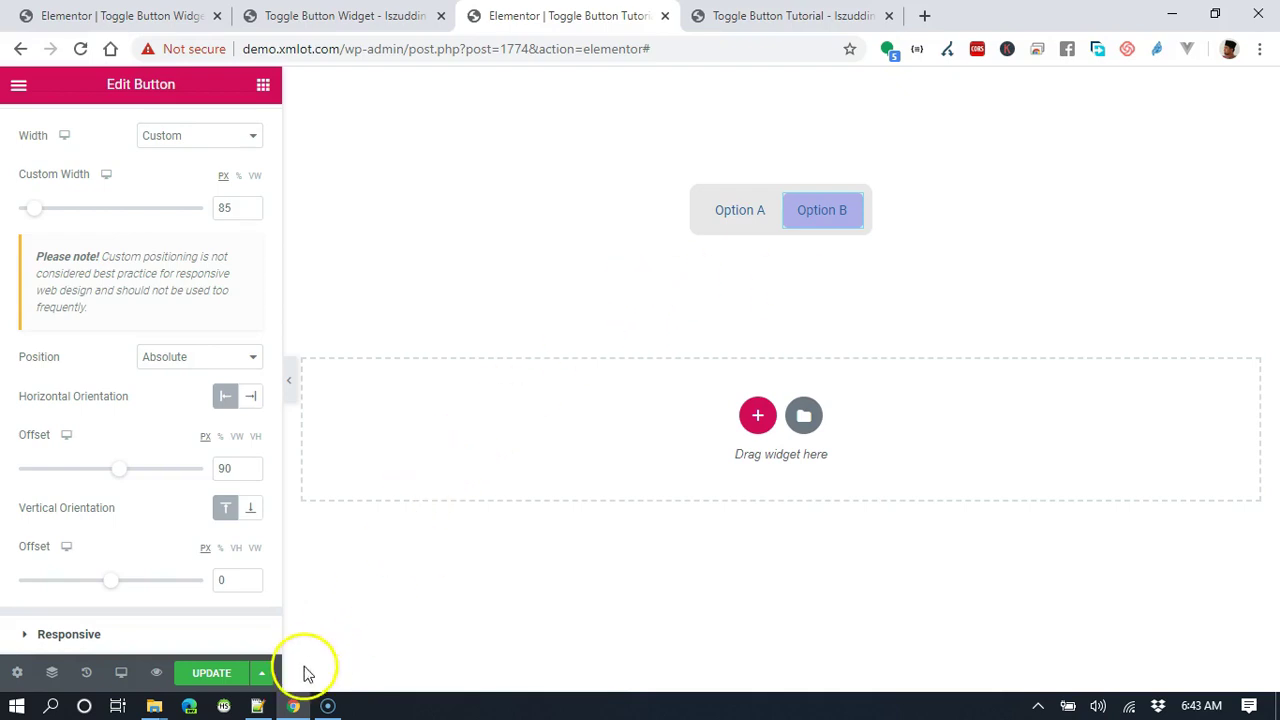
Add the rule "selector { pointer-events: none; }" below the width rule in the button's custom CSS
scroll(222, 443, "down", 3)
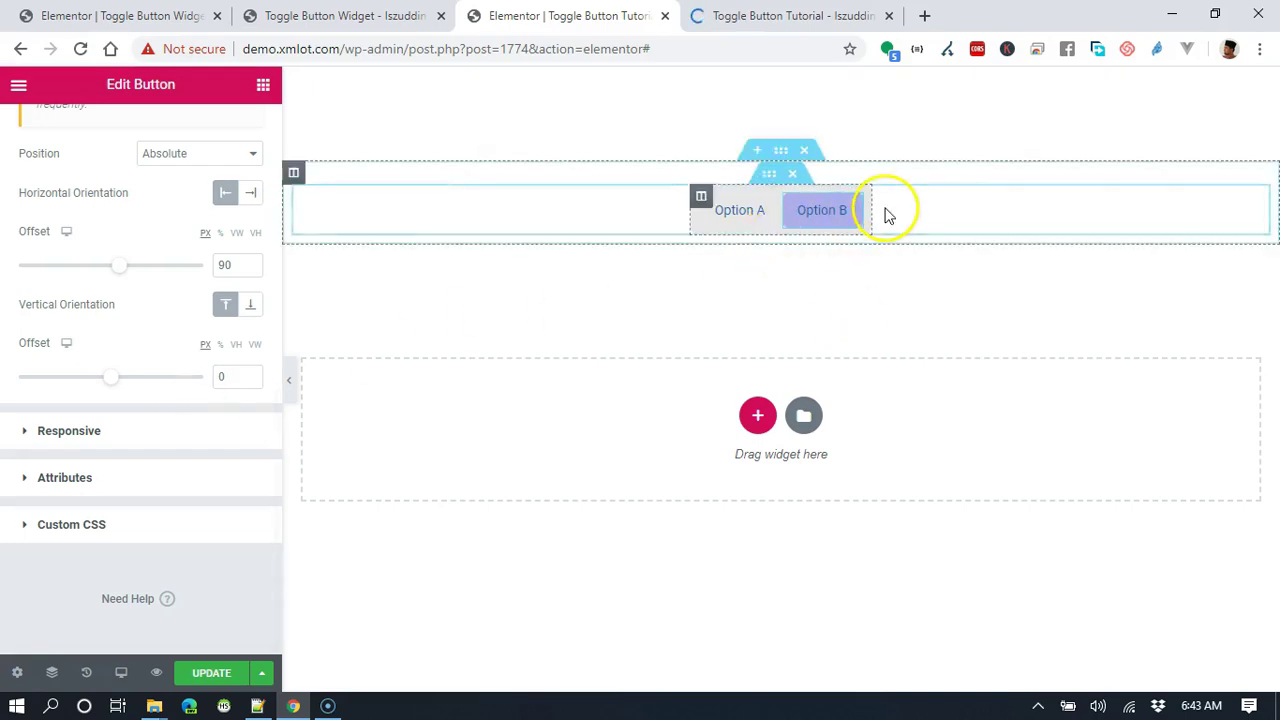
left_click(206, 530)
left_click(209, 396)
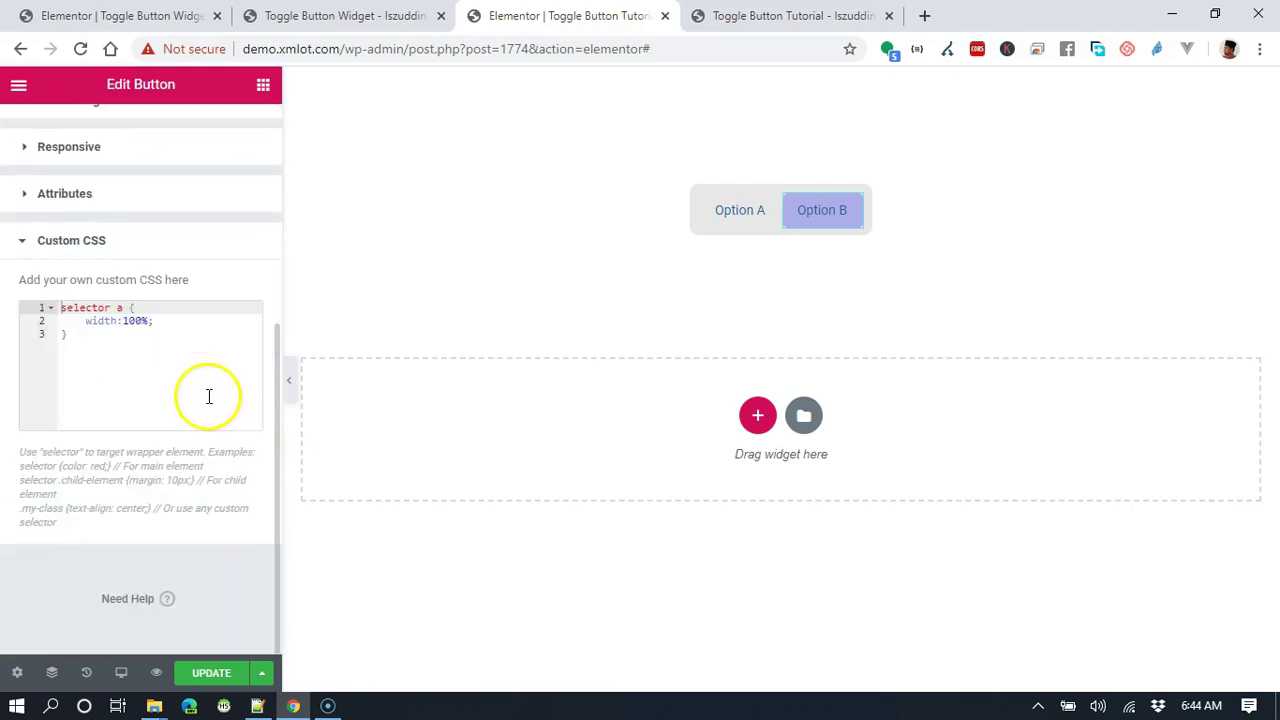
left_click(206, 334)
key("Return")
key("Return")
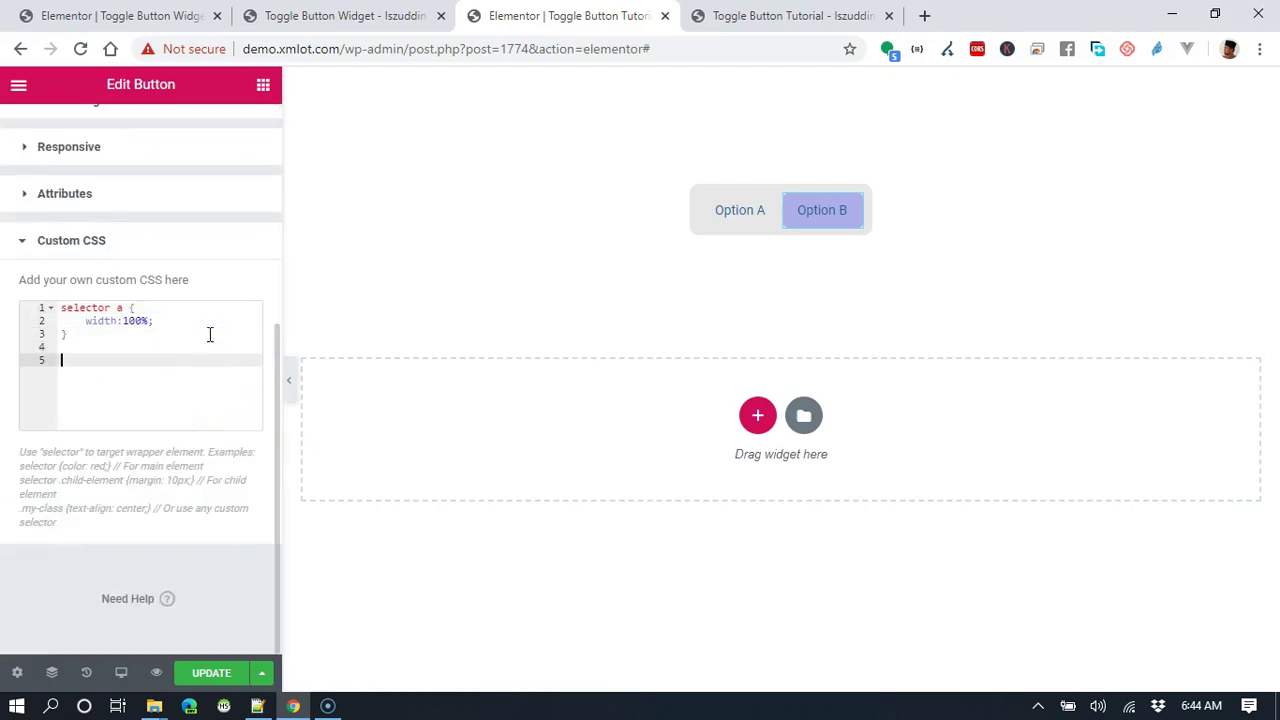
type("selector {")
key("Return")
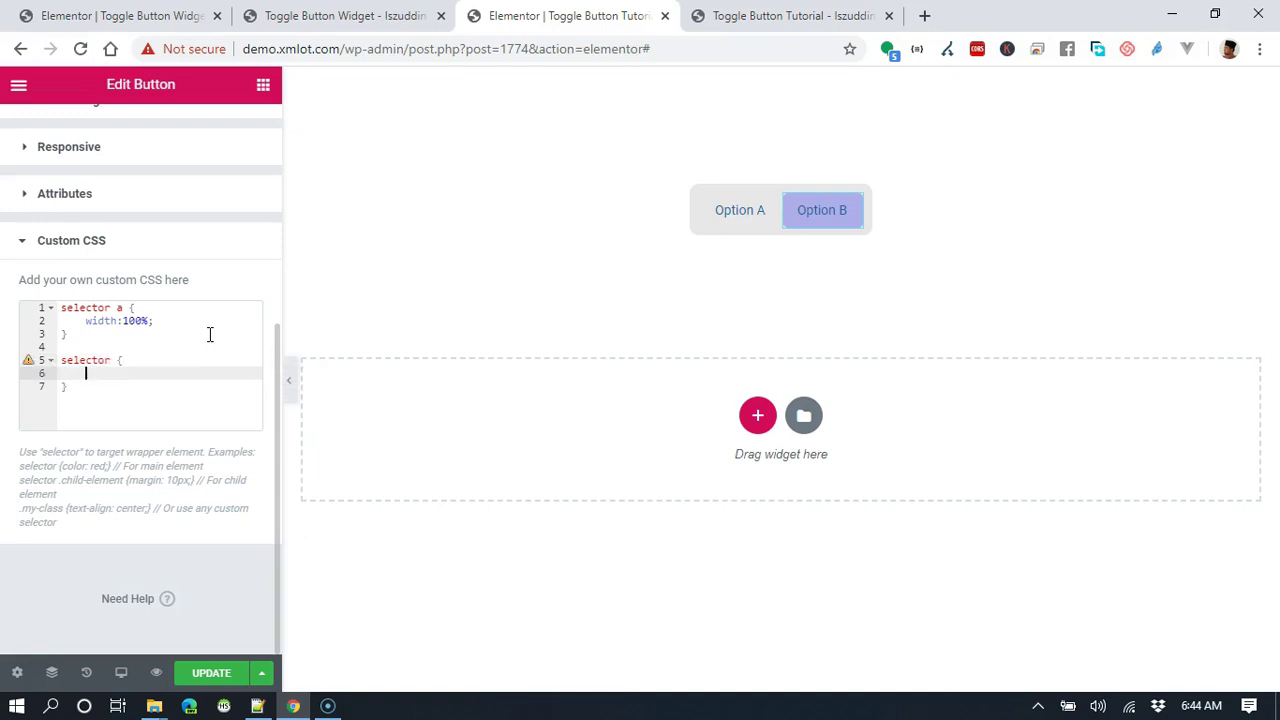
type("point")
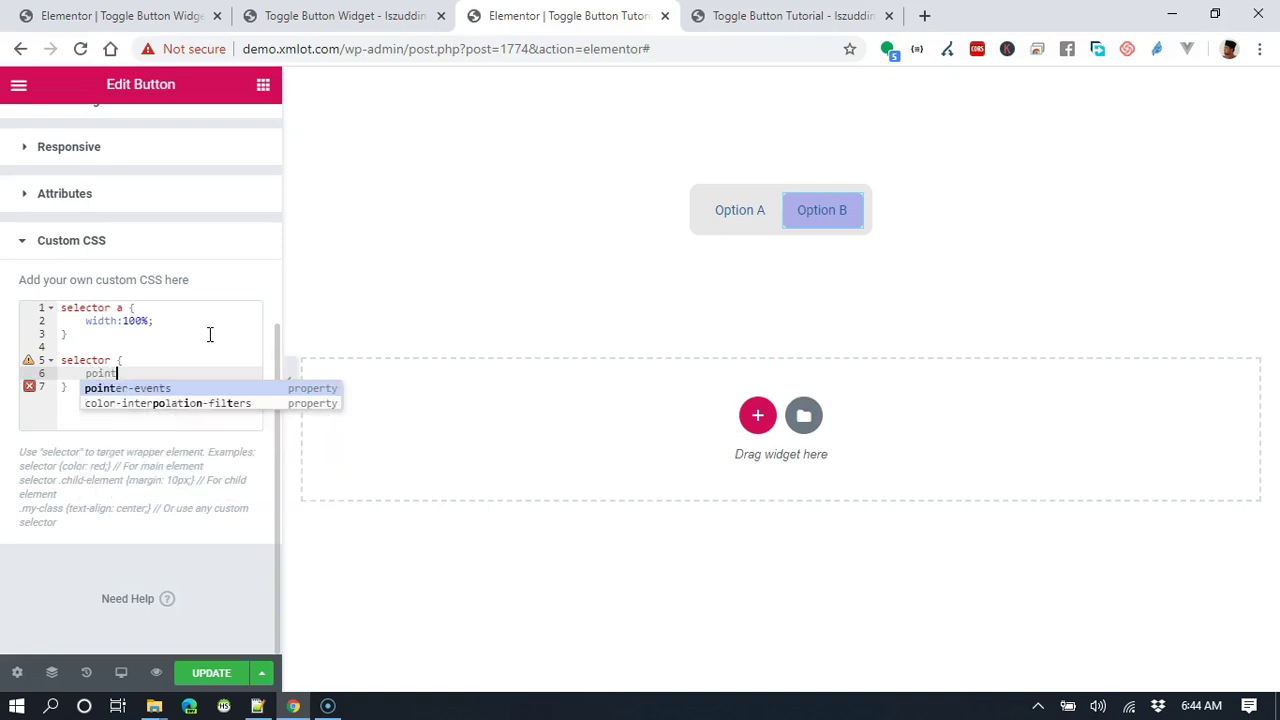
key("Return")
type("n")
key("Return")
type(";")
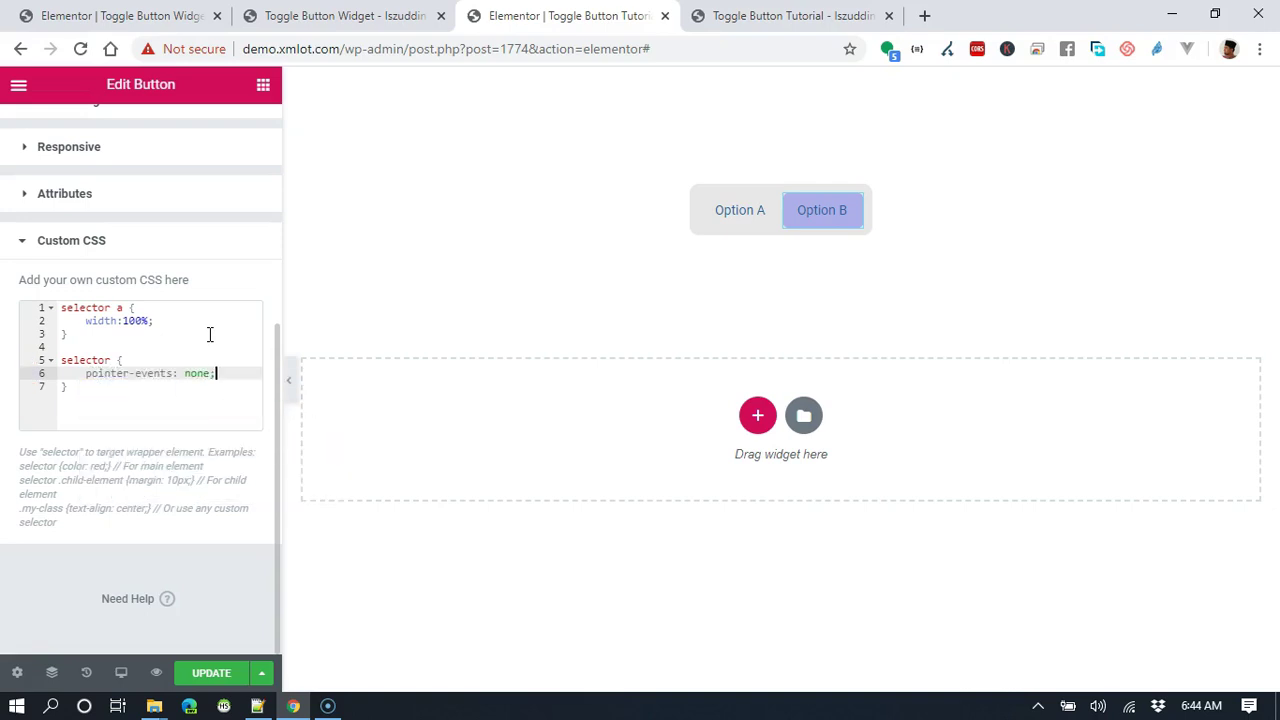
Copy the pointer-events rule from the button's custom CSS into the custom CSS of the Option B heading
left_click_drag(108, 420, 9, 357)
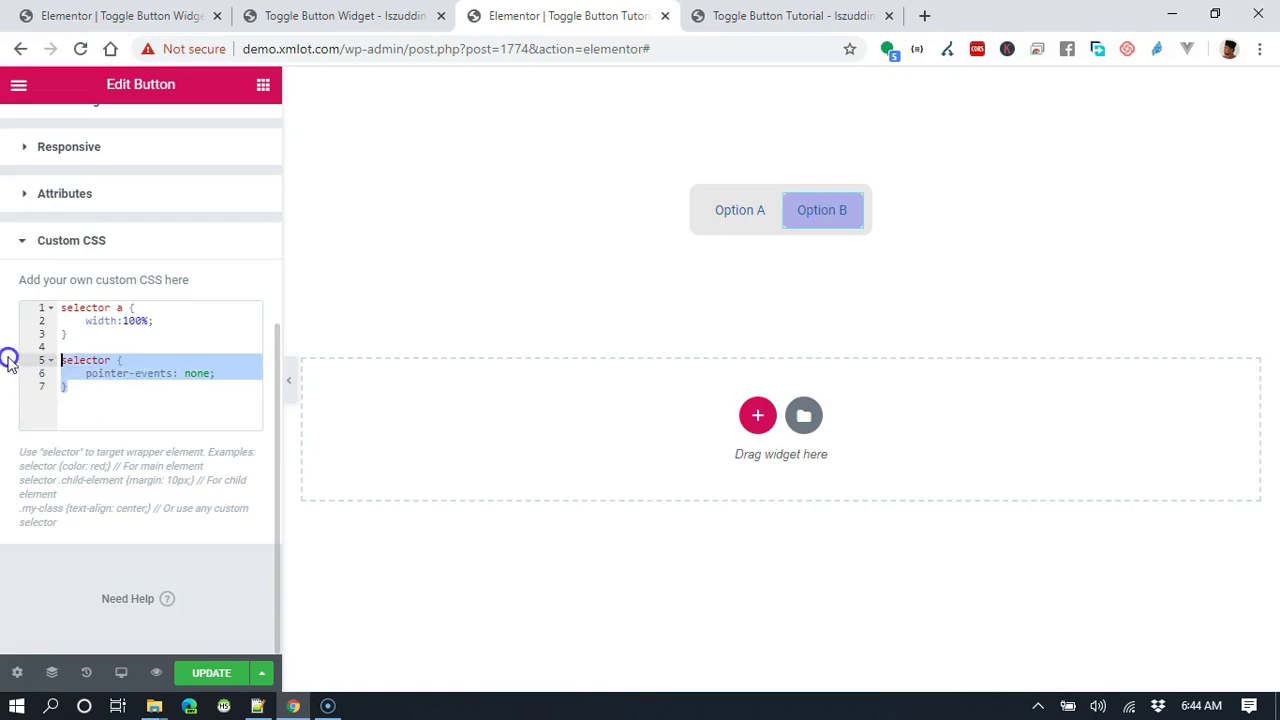
right_click(134, 360)
left_click(231, 78)
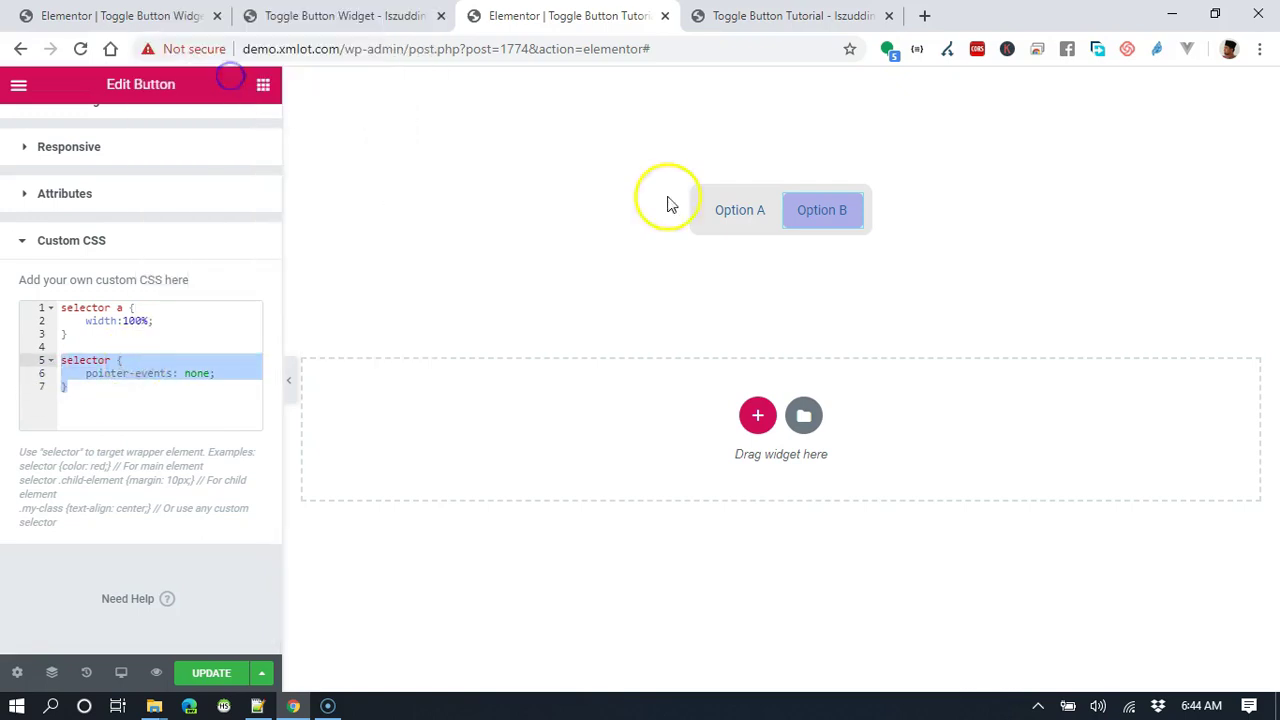
left_click(836, 213)
scroll(160, 290, "down", 4)
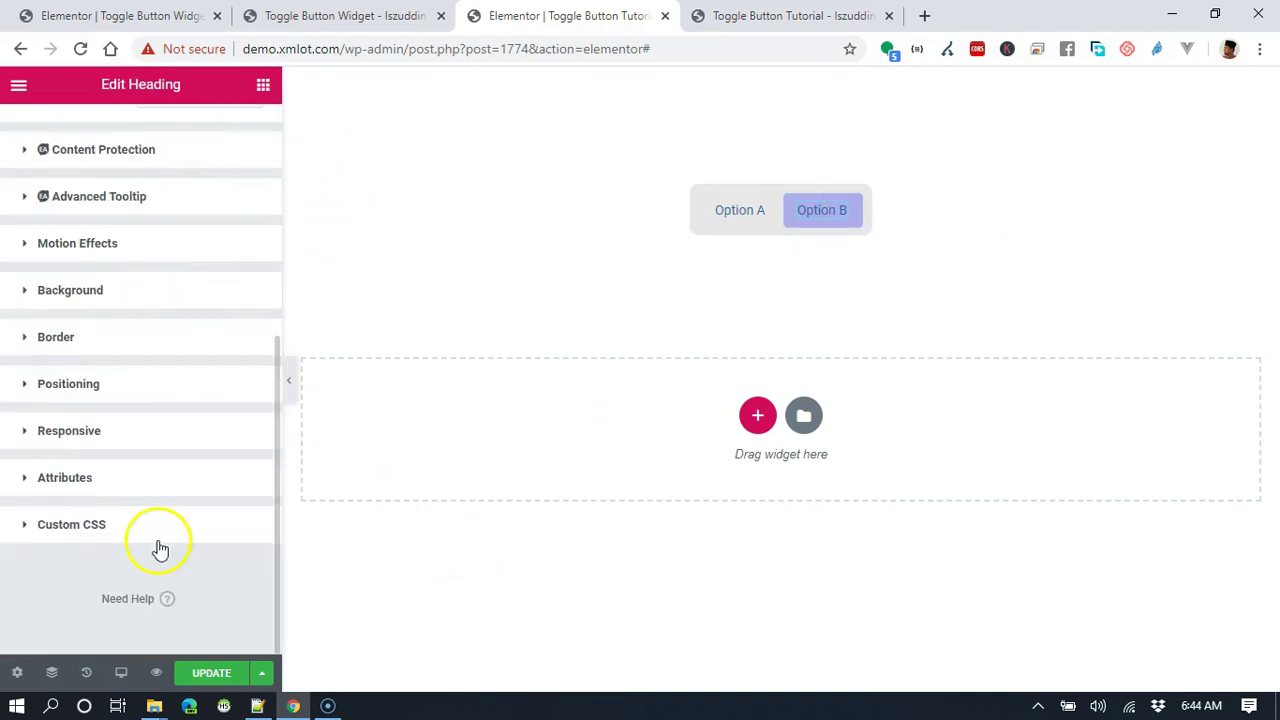
left_click(158, 543)
scroll(145, 560, "down", 4)
left_click(165, 360)
key("ctrl+v")
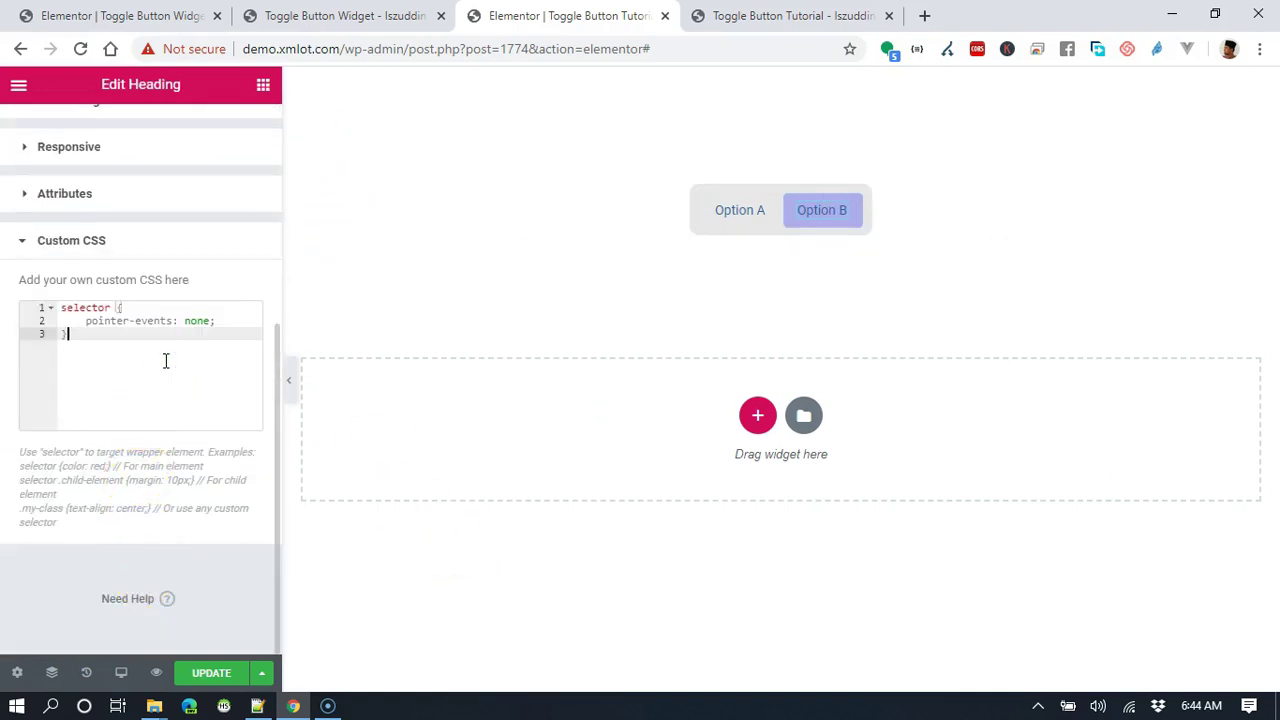
Paste the copied pointer-events rule into the Option A heading's custom CSS and test whether the Option B area can still be selected
left_click(756, 212)
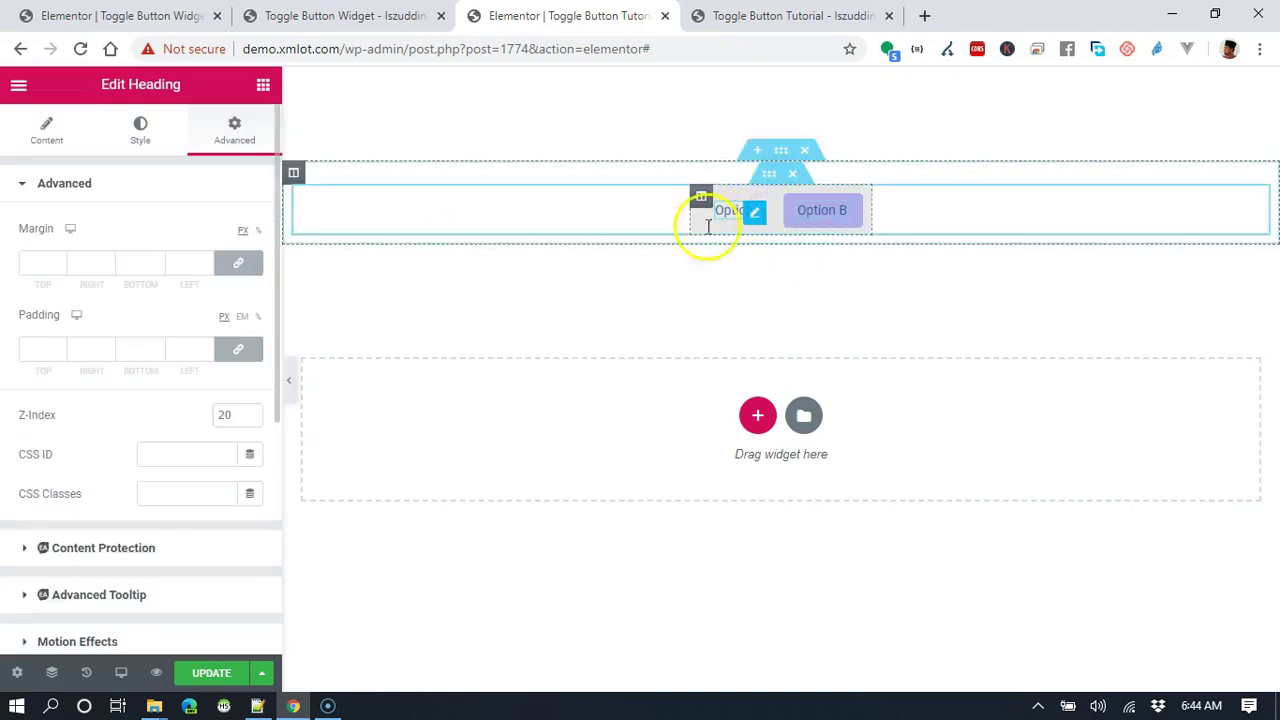
scroll(150, 280, "down", 1)
scroll(150, 300, "down", 3)
left_click(151, 521)
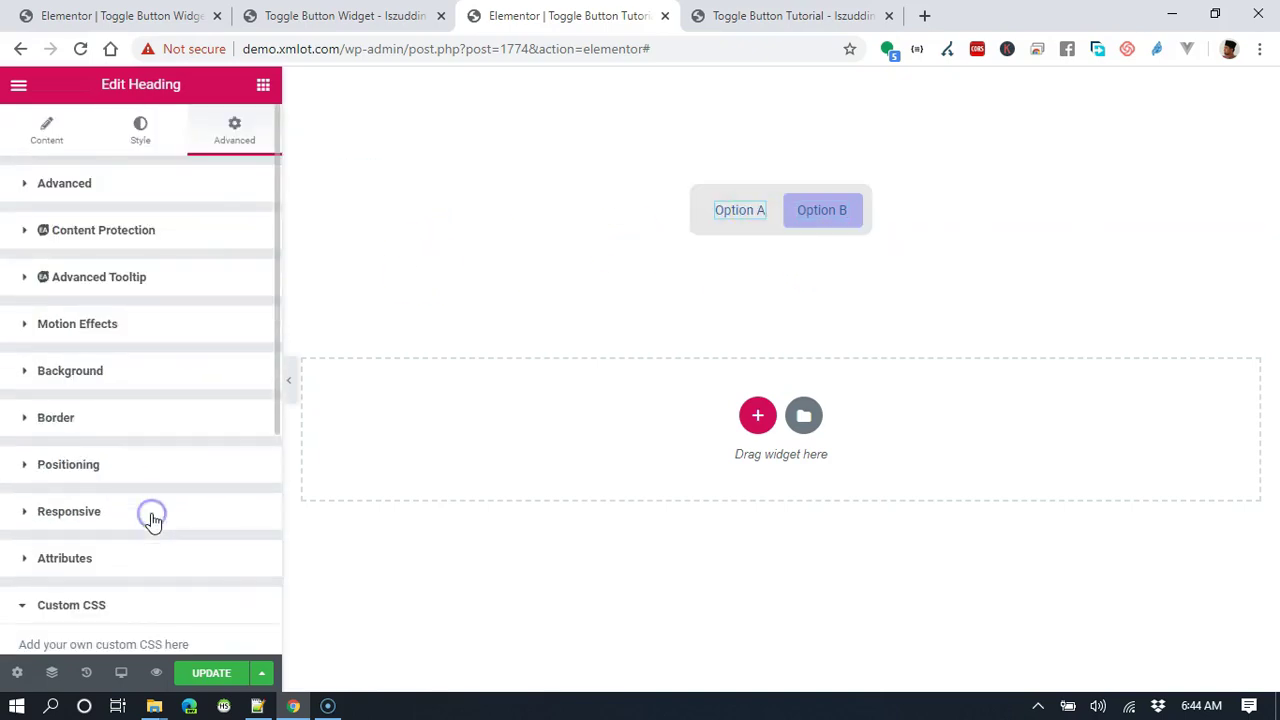
scroll(150, 540, "down", 4)
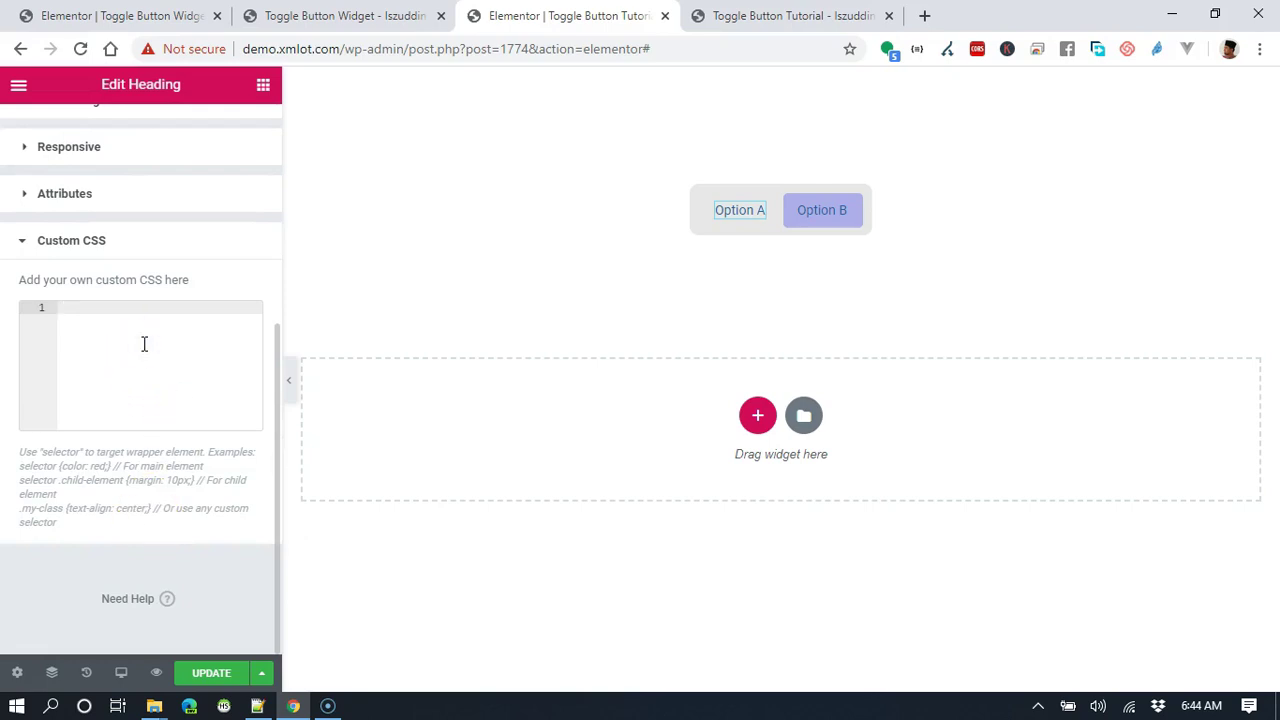
key("ctrl+v")
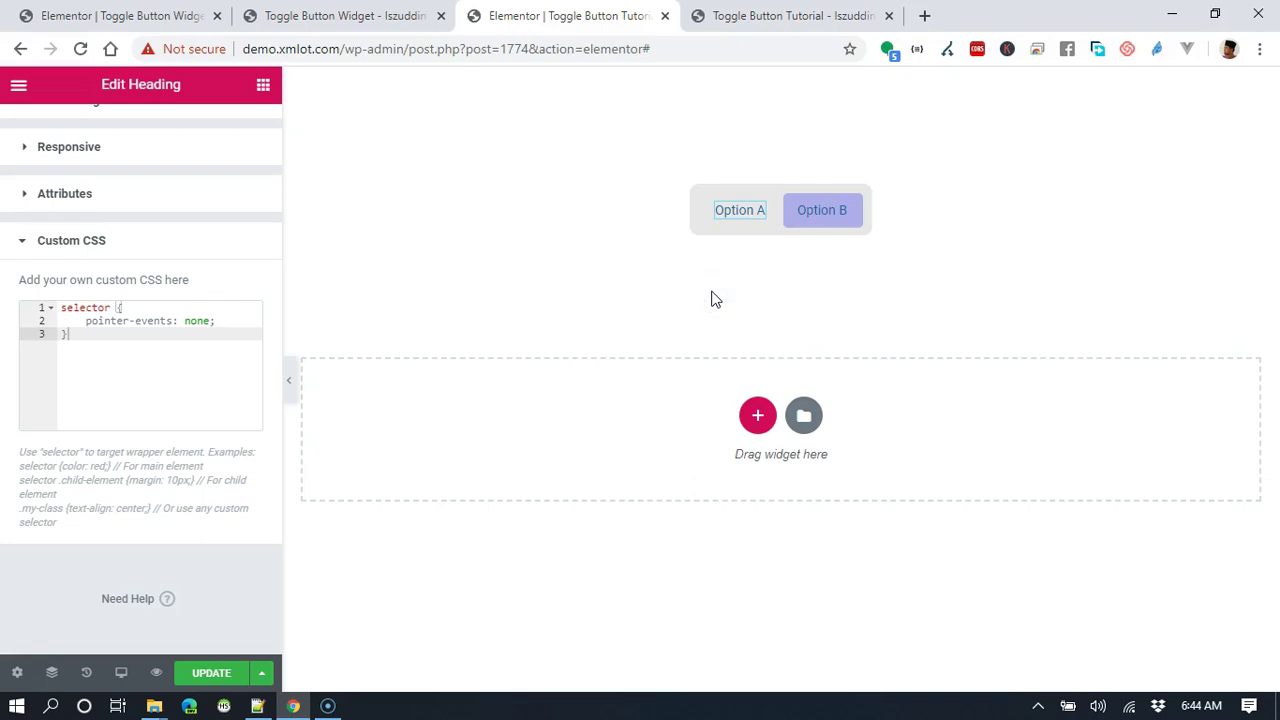
left_click(808, 208)
left_click(801, 223)
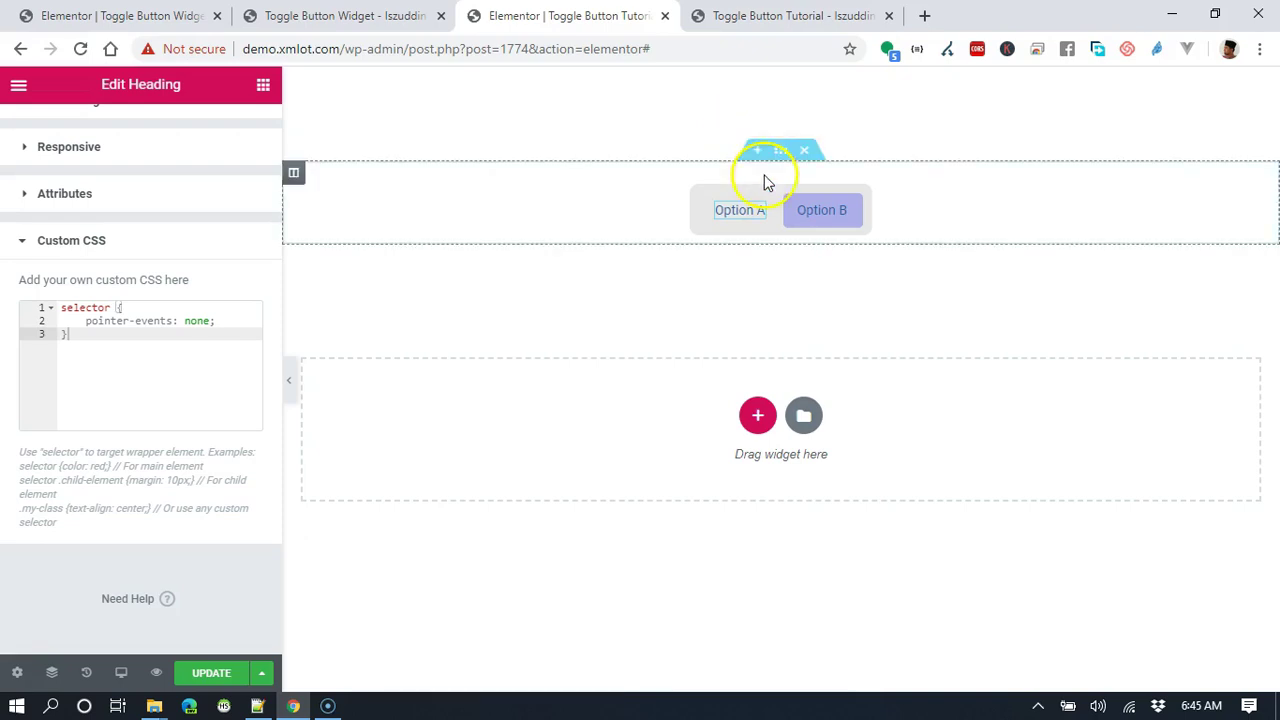
left_click(263, 84)
left_click(206, 161)
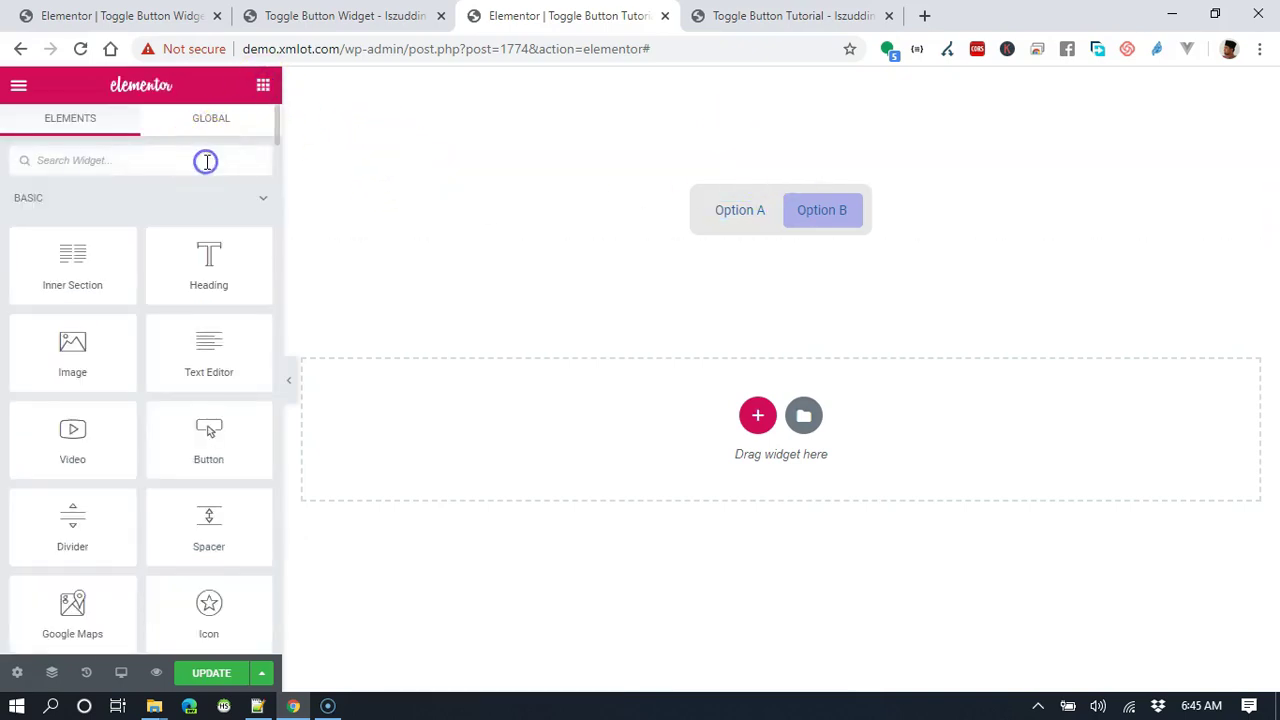
type("t")
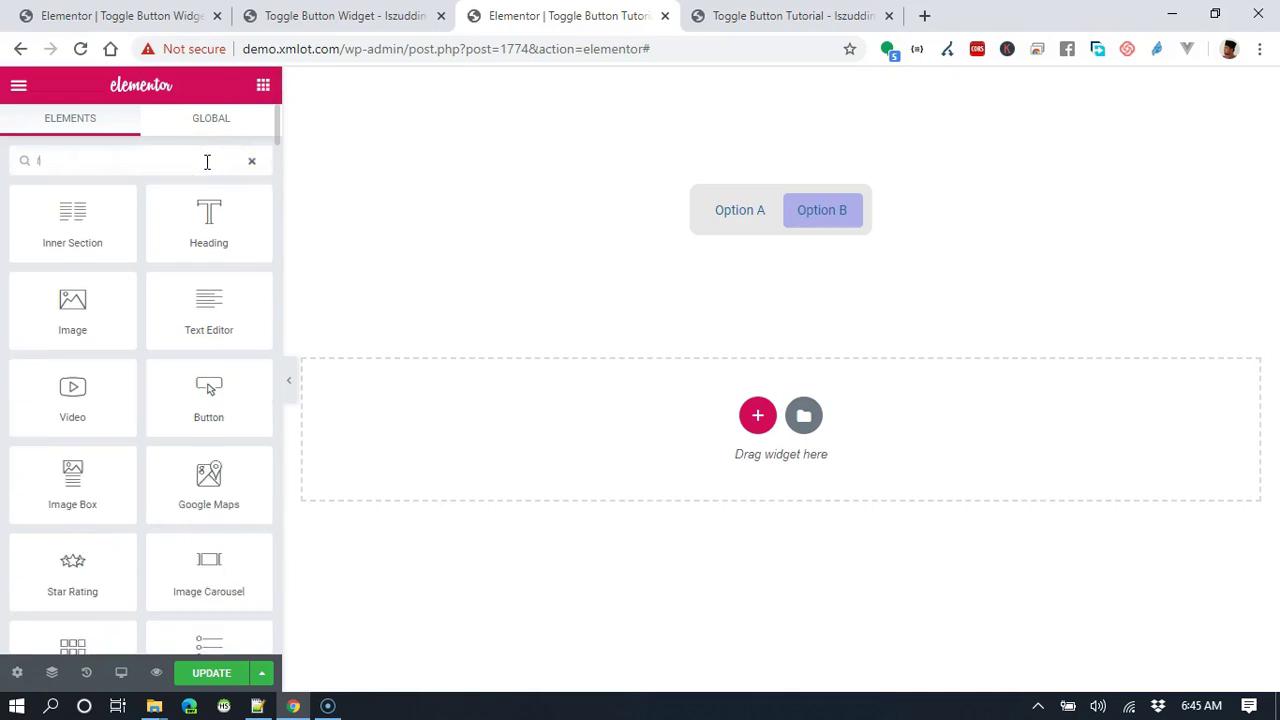
key("BackSpace")
type("html")
left_click(148, 204)
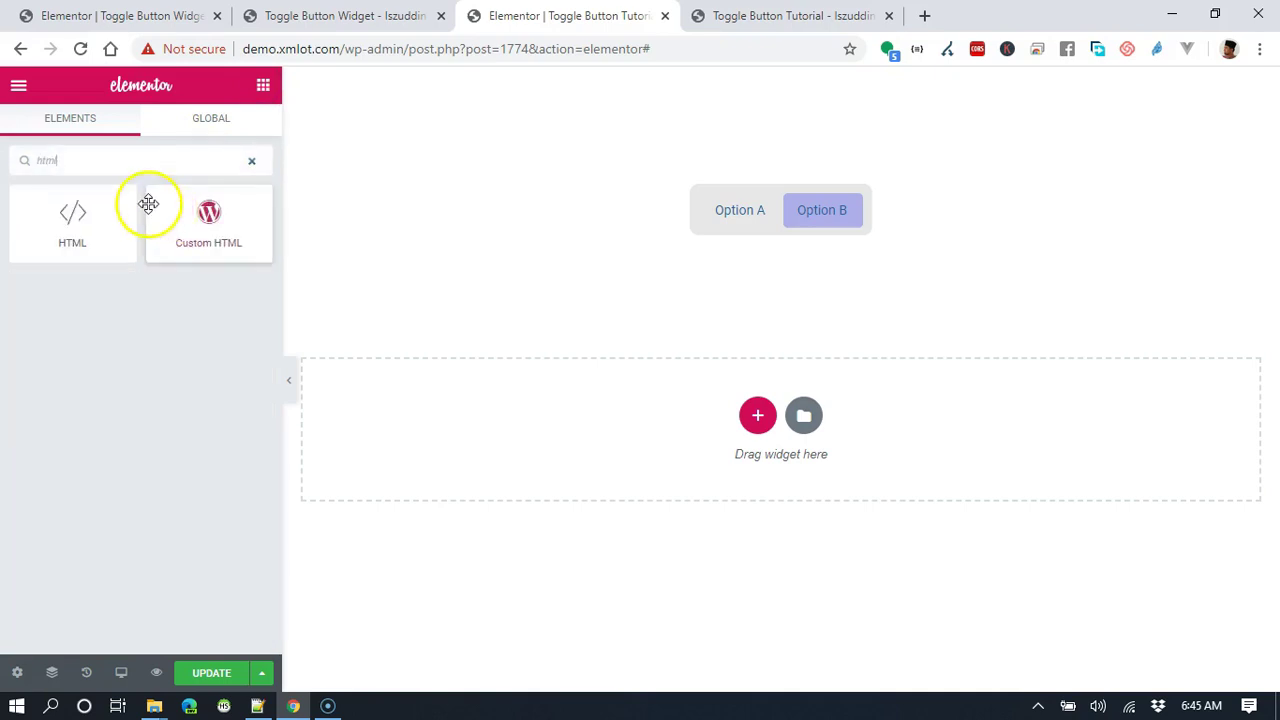
left_click_drag(94, 226, 126, 234)
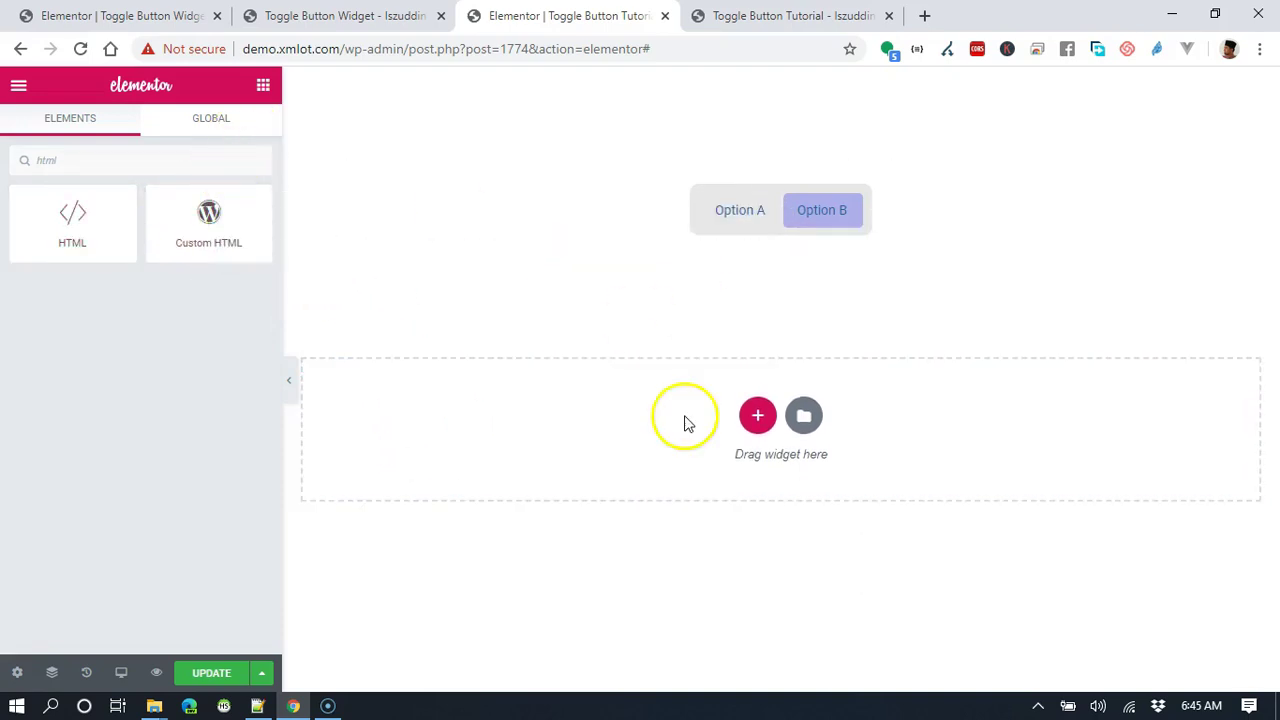
Add a single-column section below the toggle button's section and place an HTML widget in it
left_click(757, 415)
left_click(532, 470)
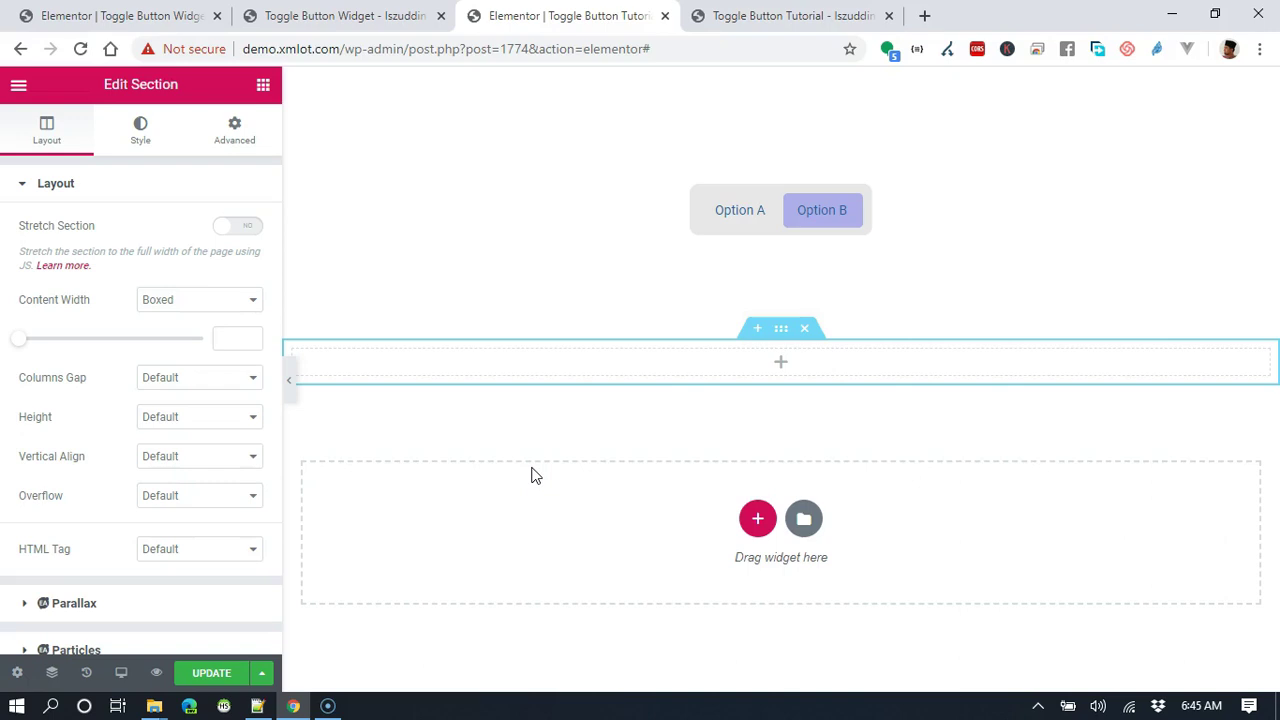
left_click(263, 90)
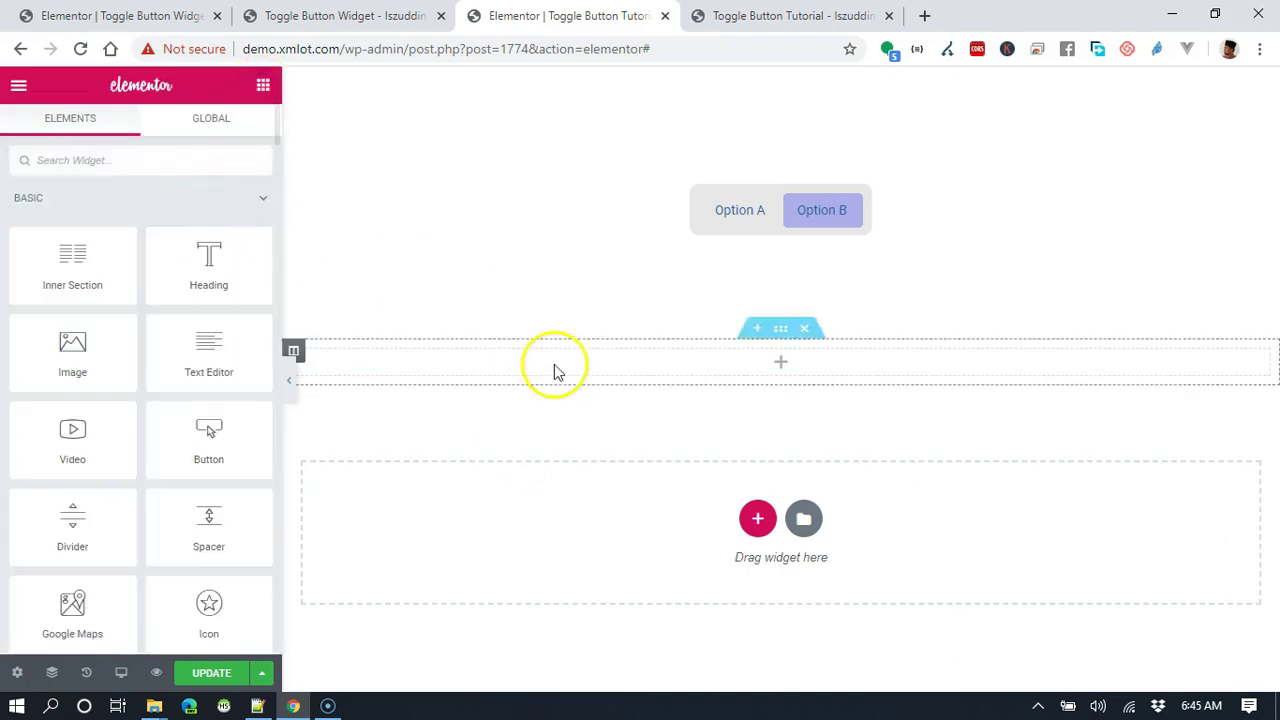
left_click(237, 163)
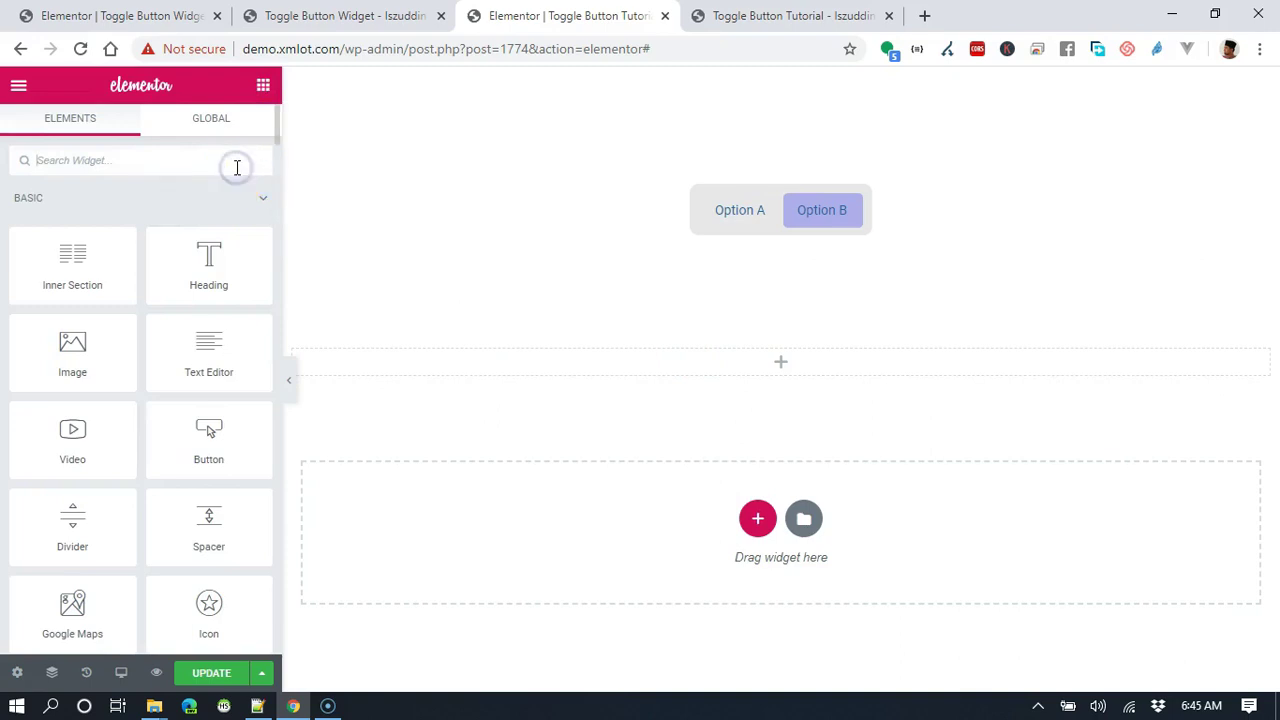
type("html")
left_click_drag(74, 214, 694, 366)
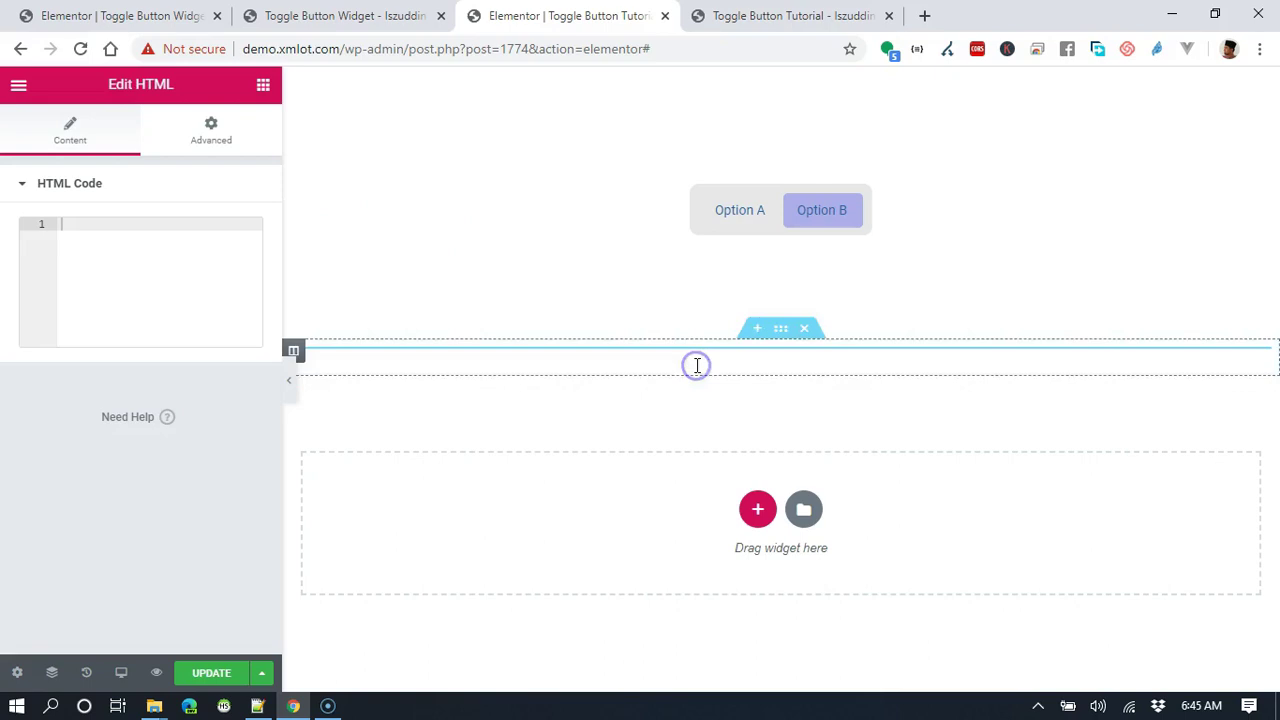
Enter an opening and closing script tag with blank lines between them in the HTML widget's code
left_click(194, 266)
type("<script>")
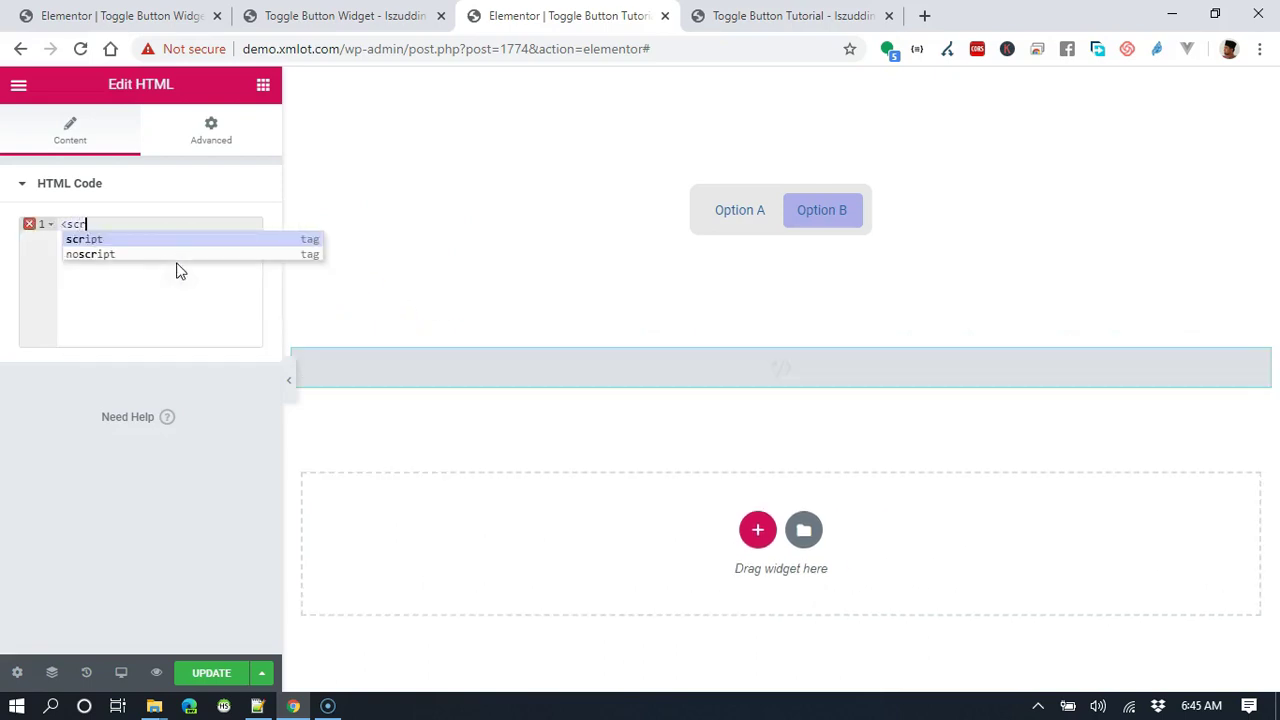
key("Return")
key("Return")
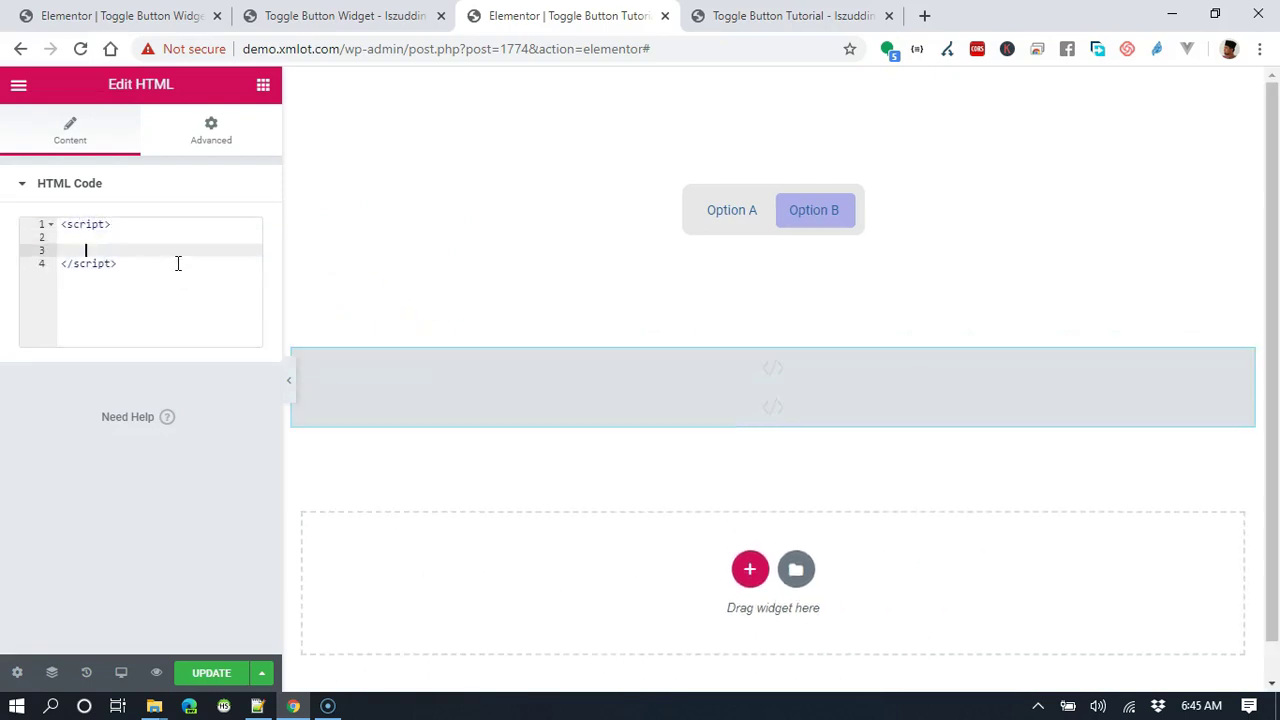
Switch to Notepad++ and copy the whole toggle_button function, without its script tags, from the document "new 1"
left_click(257, 706)
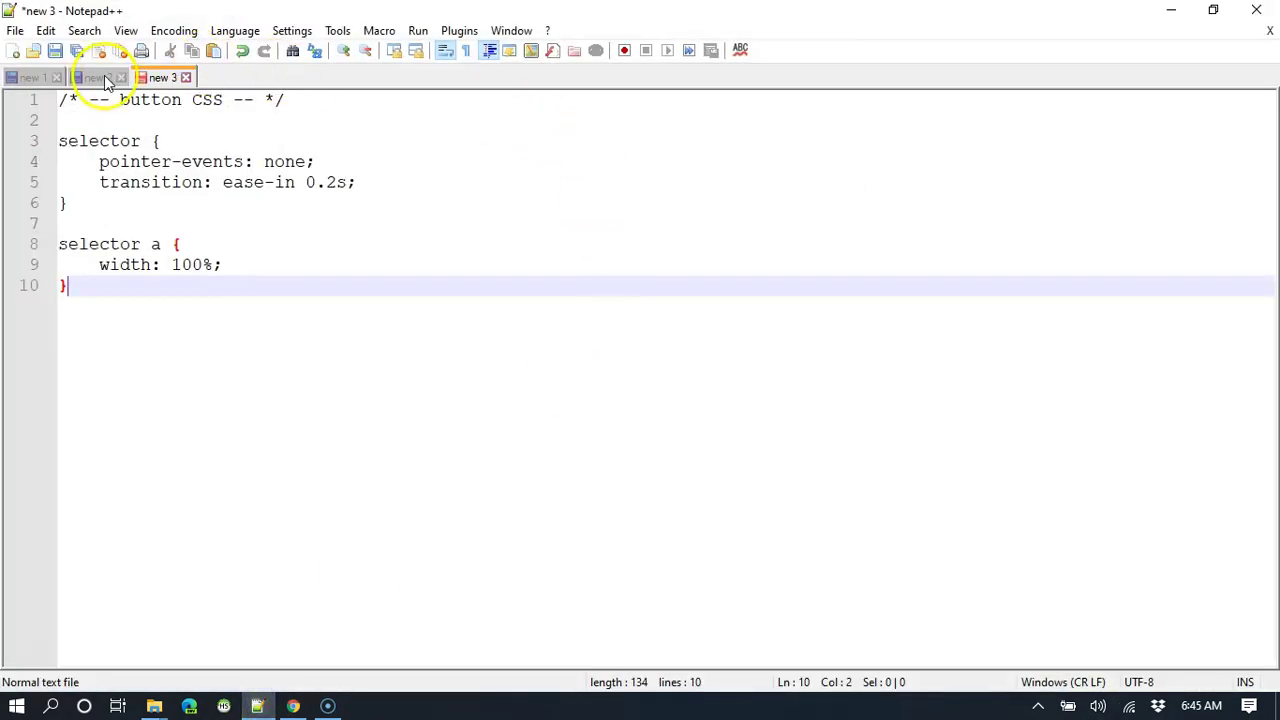
left_click(100, 77)
left_click(27, 78)
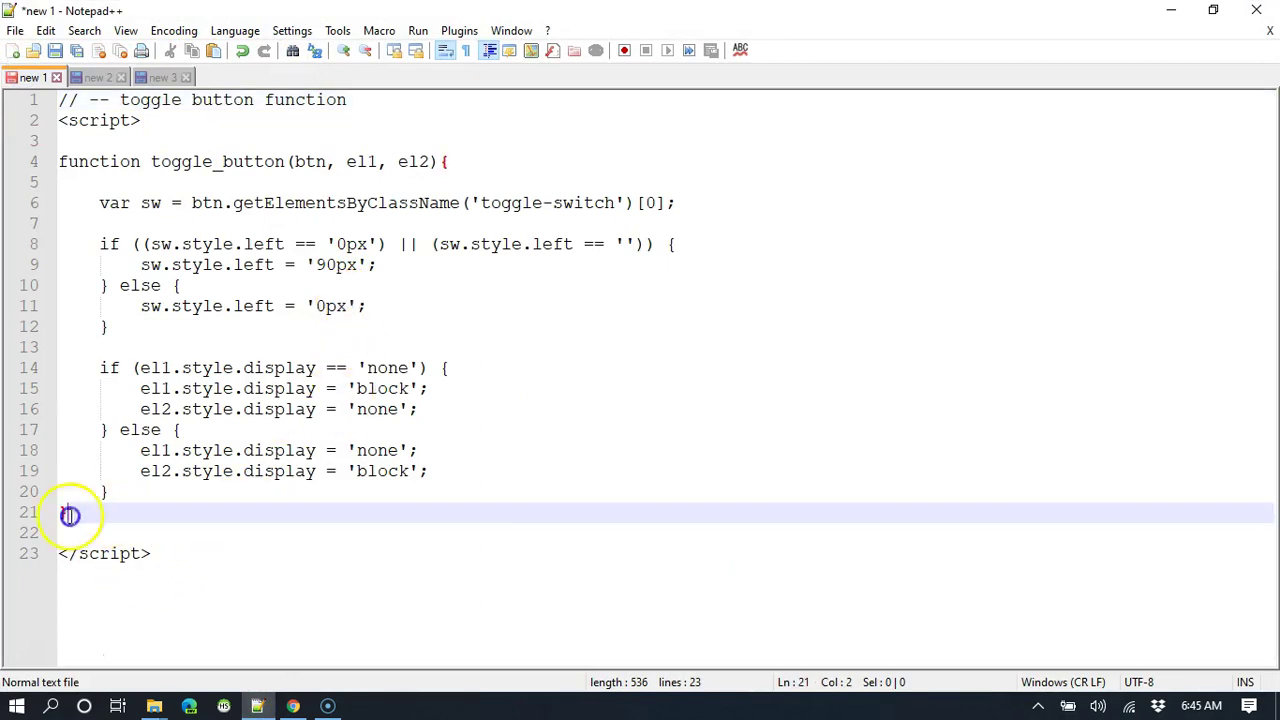
left_click_drag(69, 514, 4, 170)
right_click(357, 256)
left_click(411, 286)
Return to Elementor and paste the toggle_button function between the HTML widget's script tags, adjusting the editing panel's width to read it
key("alt+Tab")
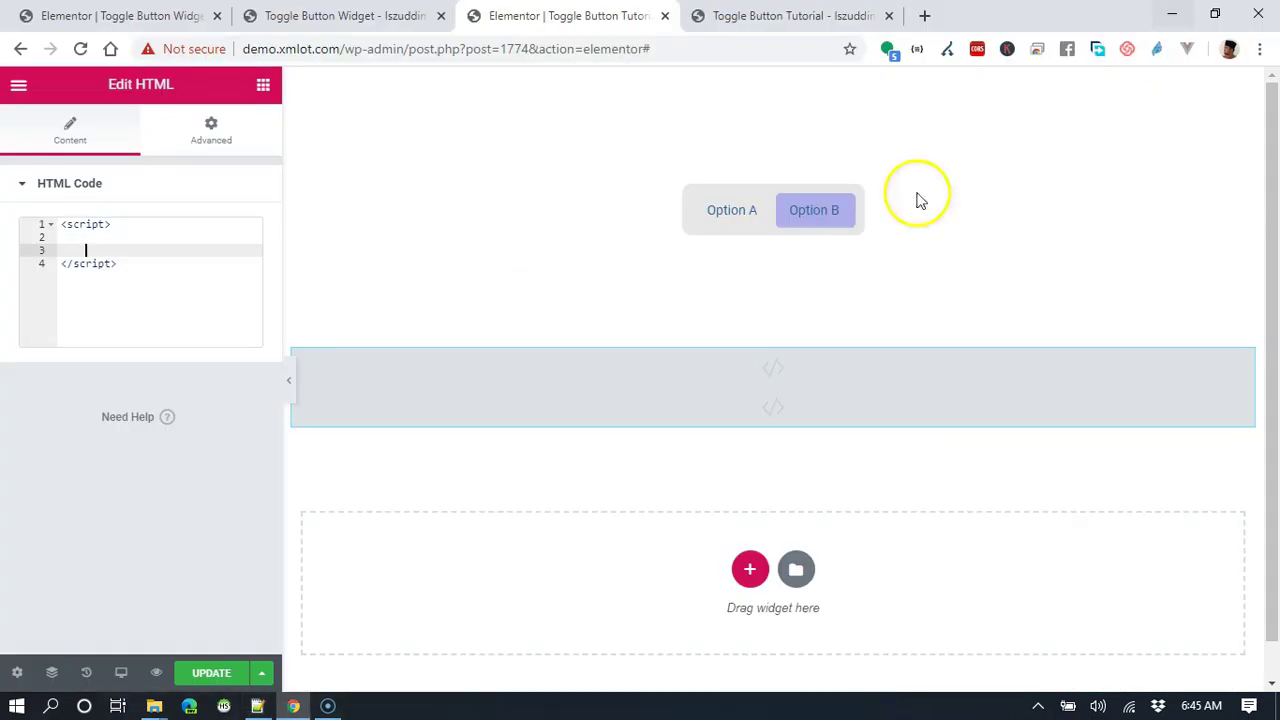
key("ctrl+v")
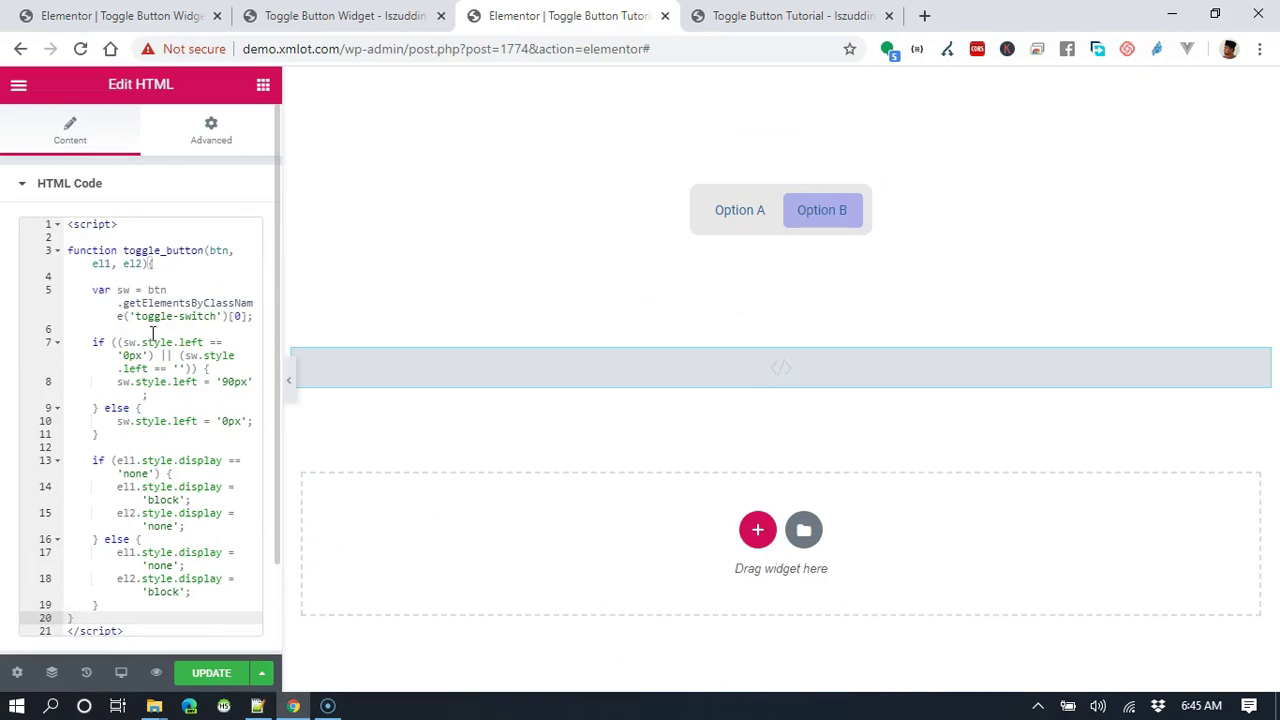
scroll(153, 333, "down", 2)
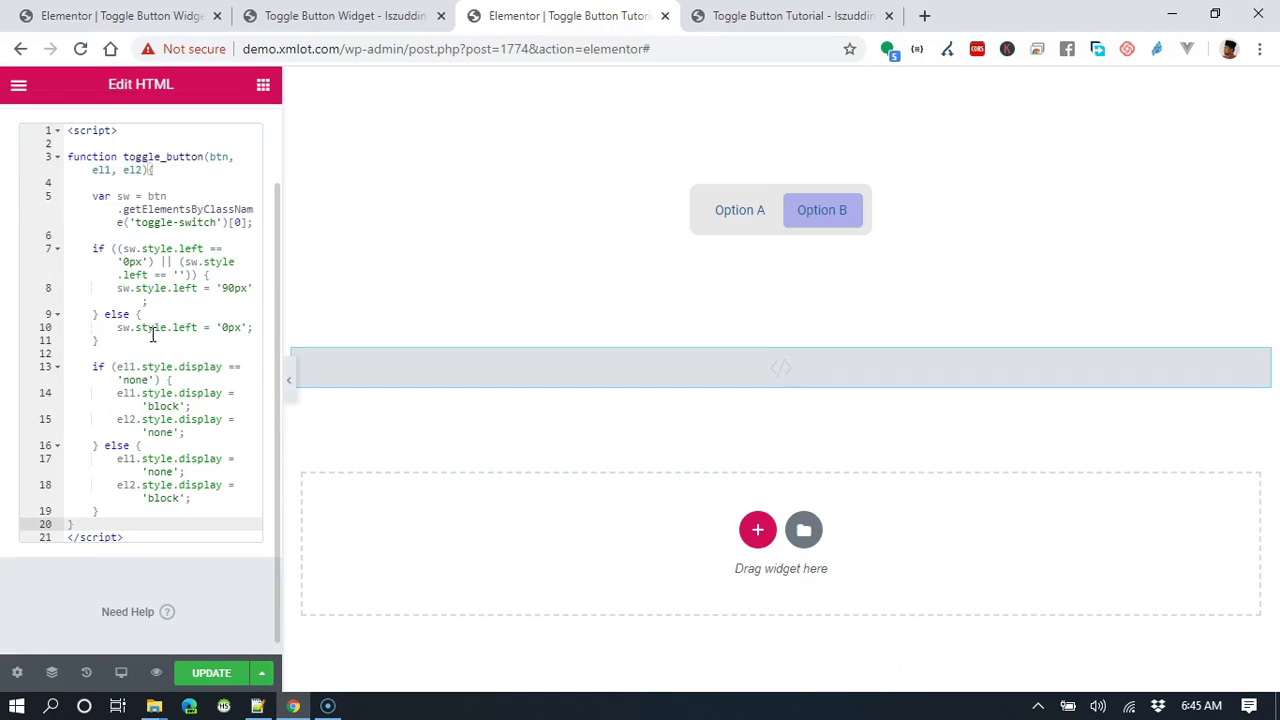
left_click_drag(278, 367, 582, 368)
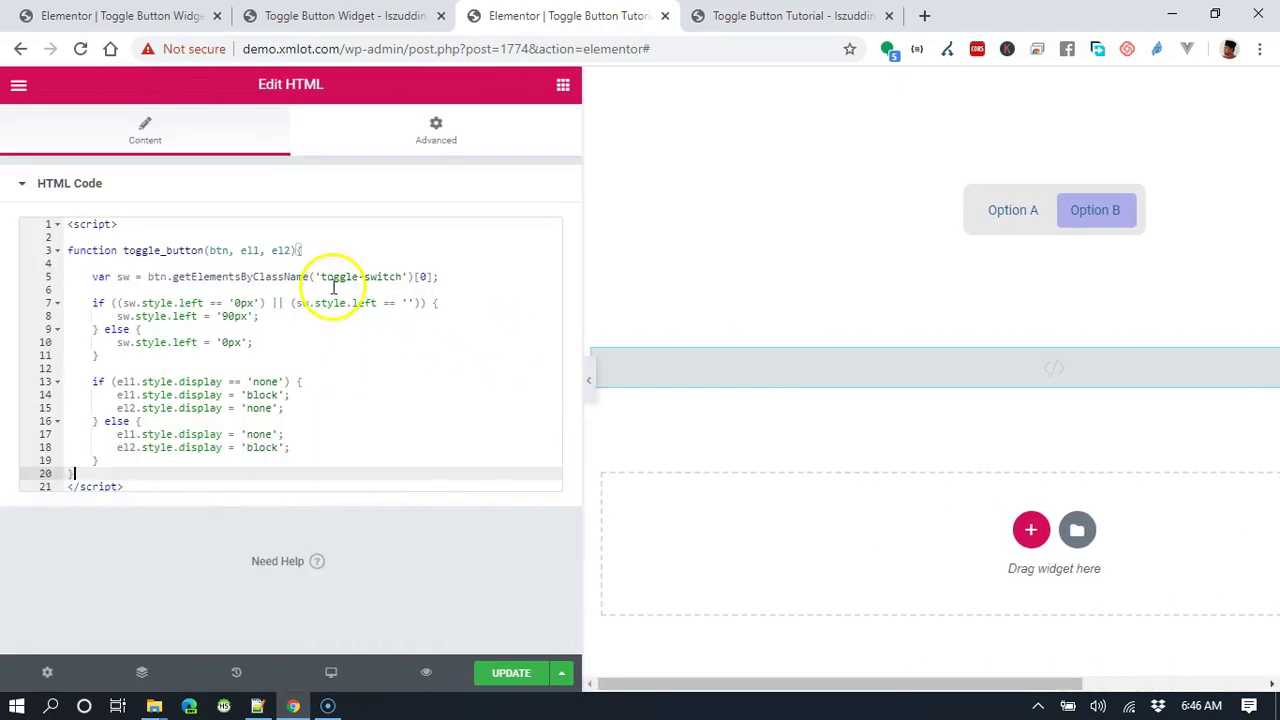
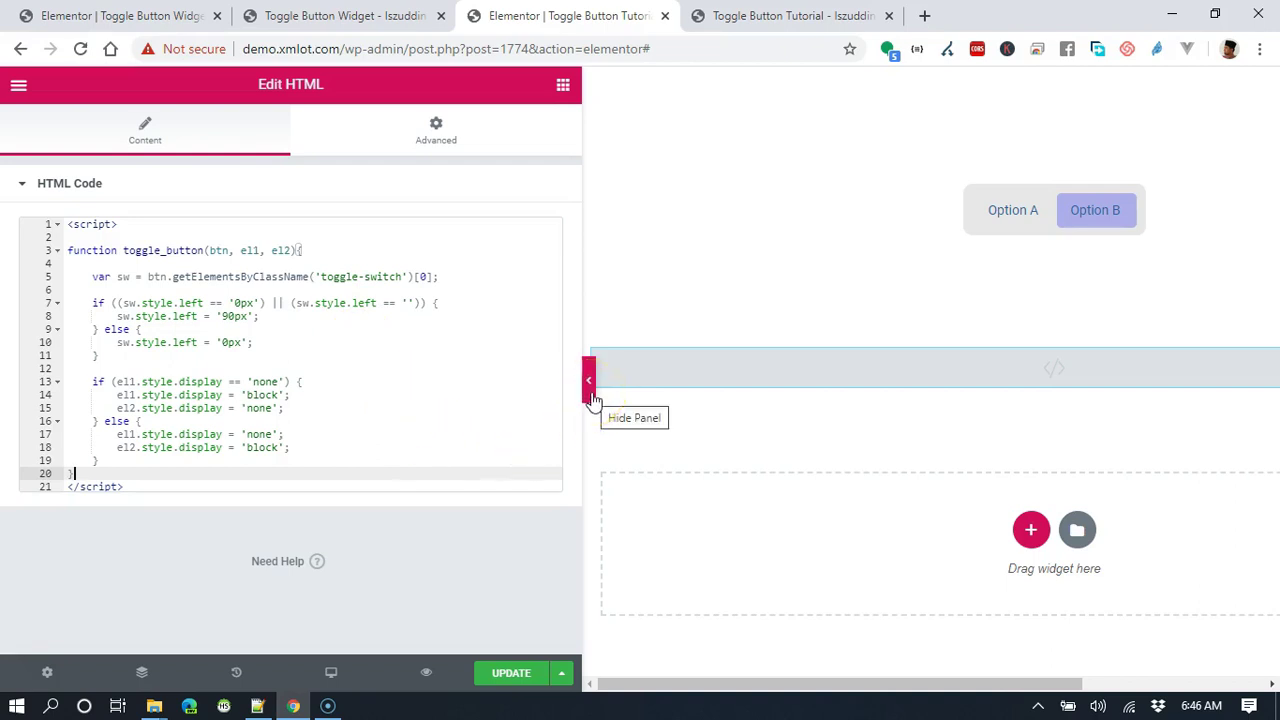
mouse_move(593, 400)
left_mouse_down()
mouse_move(571, 409)
mouse_move(583, 412)
left_mouse_up()
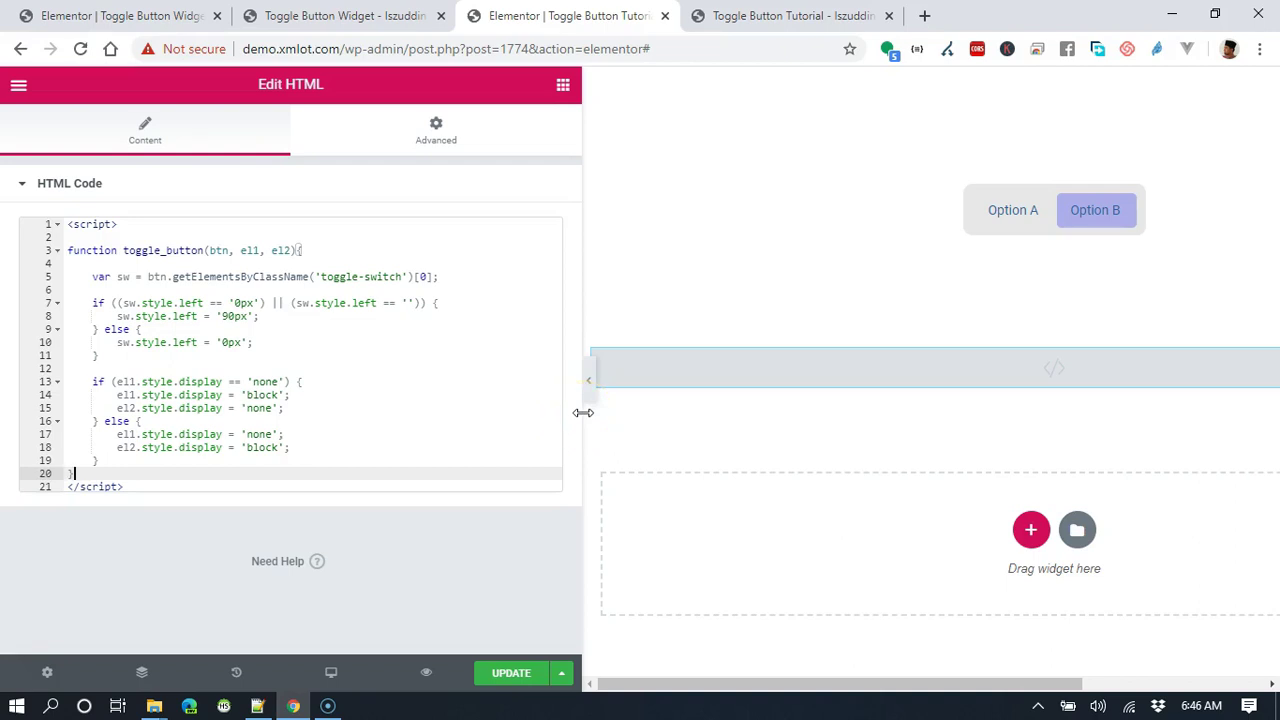
left_click_drag(583, 412, 301, 392)
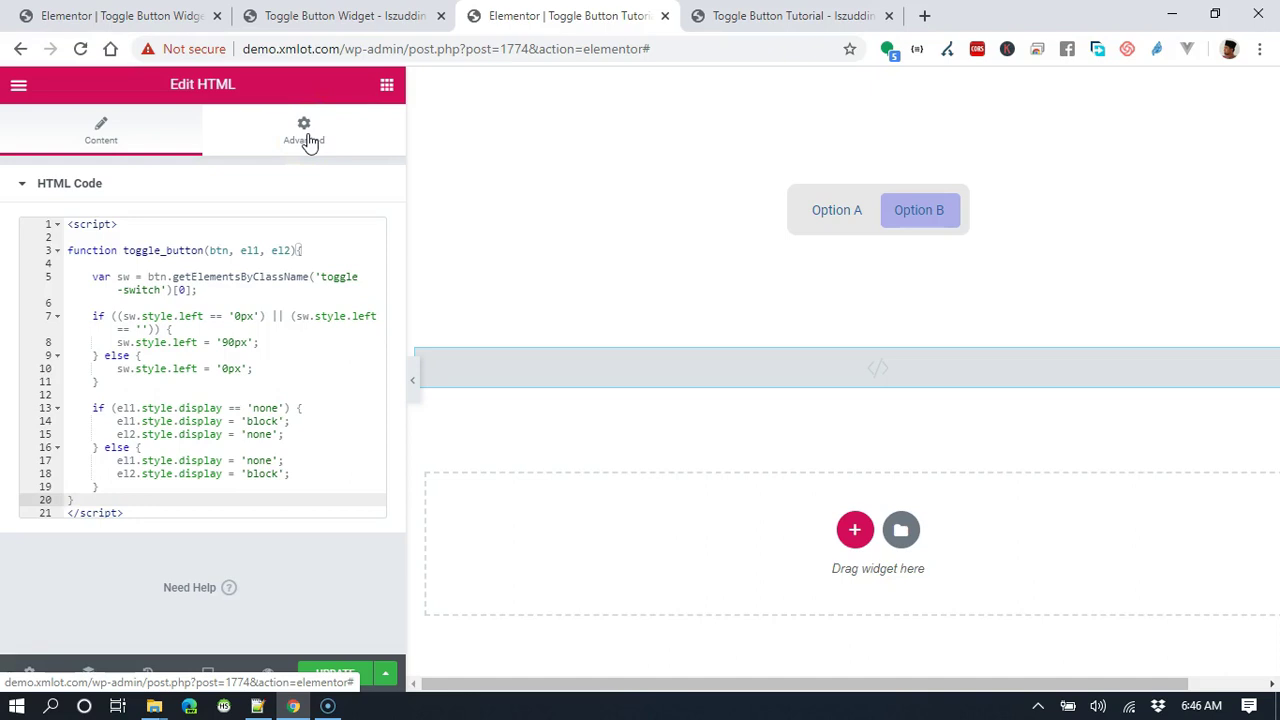
Add a second HTML widget directly above the one holding the toggle_button function
left_click(615, 358)
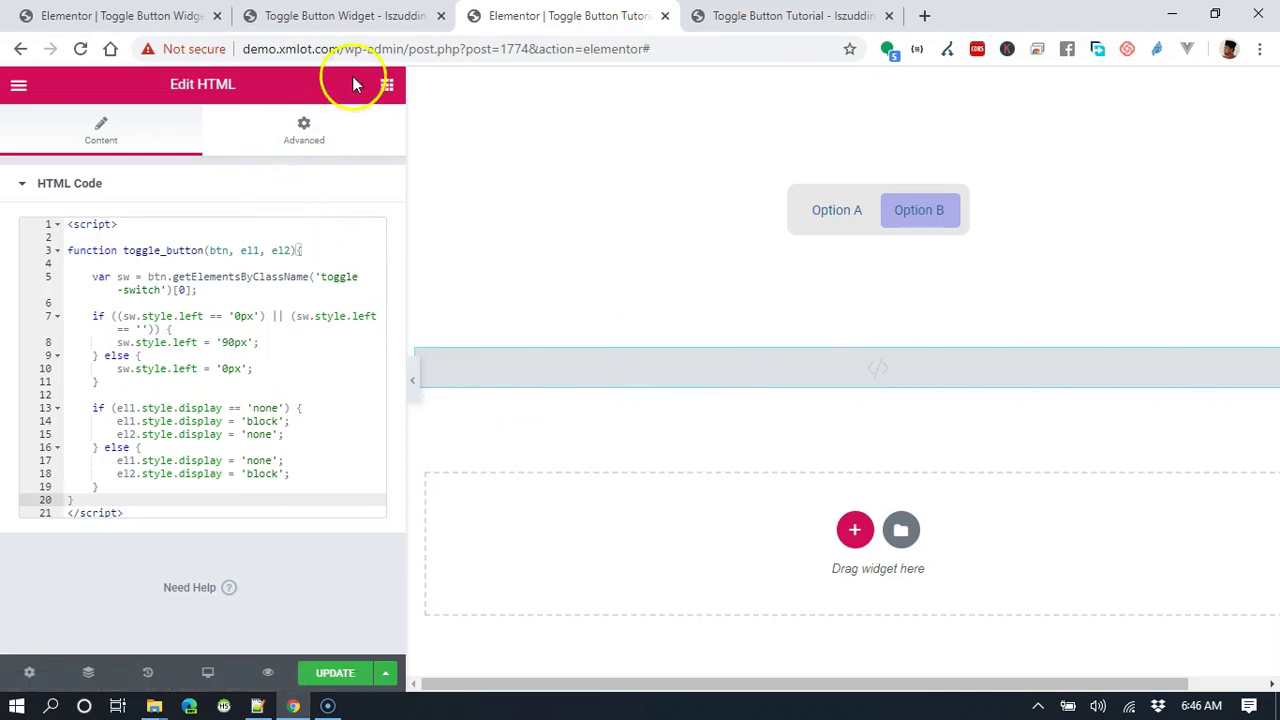
left_click(387, 84)
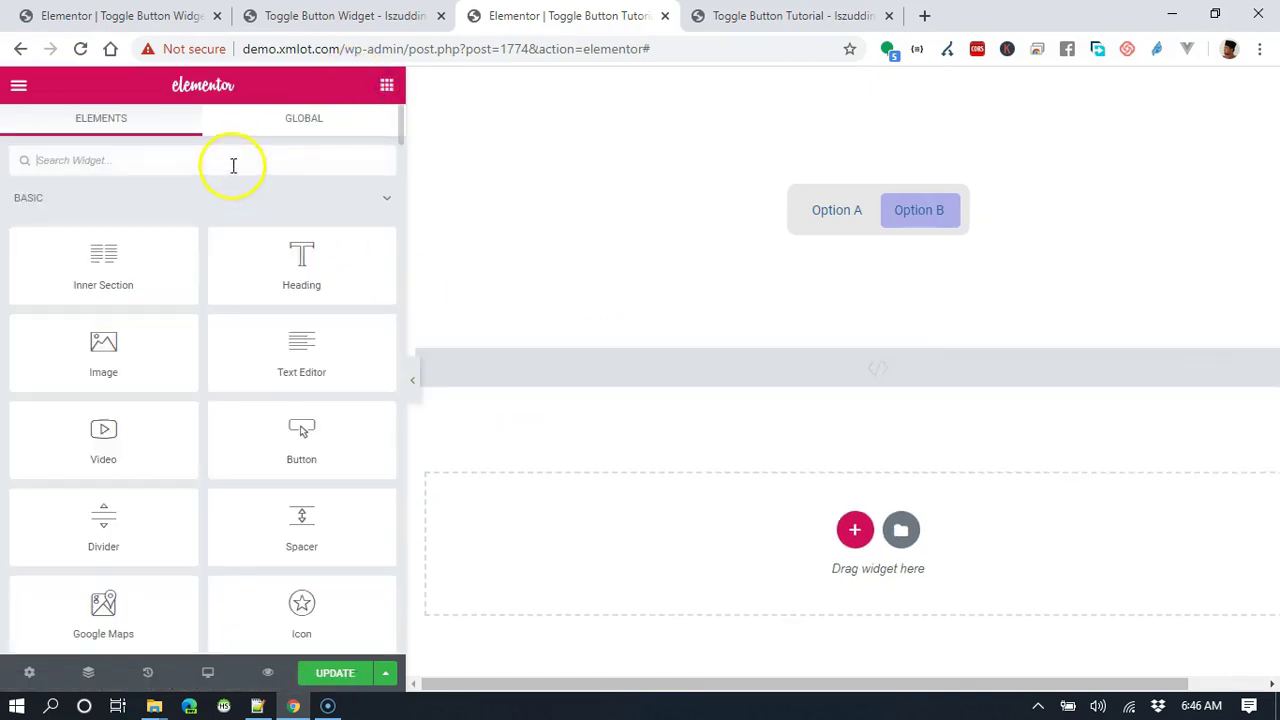
type("html")
left_click_drag(103, 220, 886, 358)
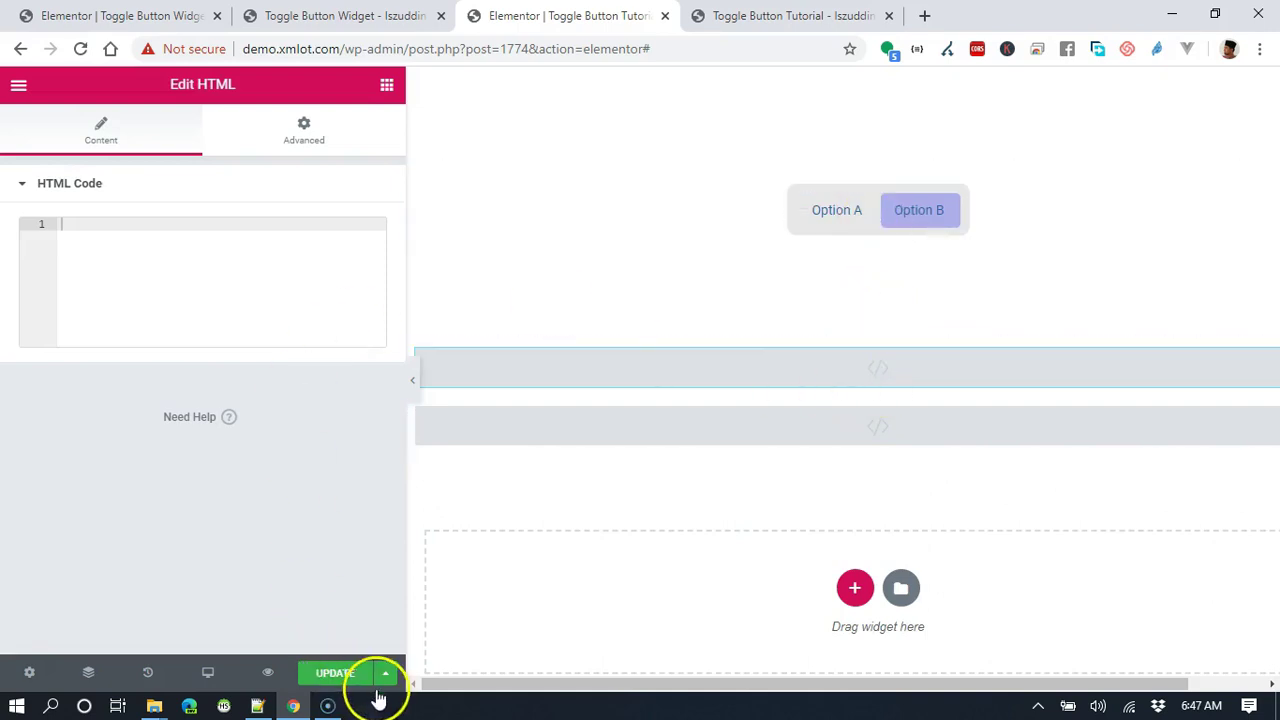
Switch to Notepad++ and copy the entire toggle button event trigger script from the document "new 2"
left_click(257, 706)
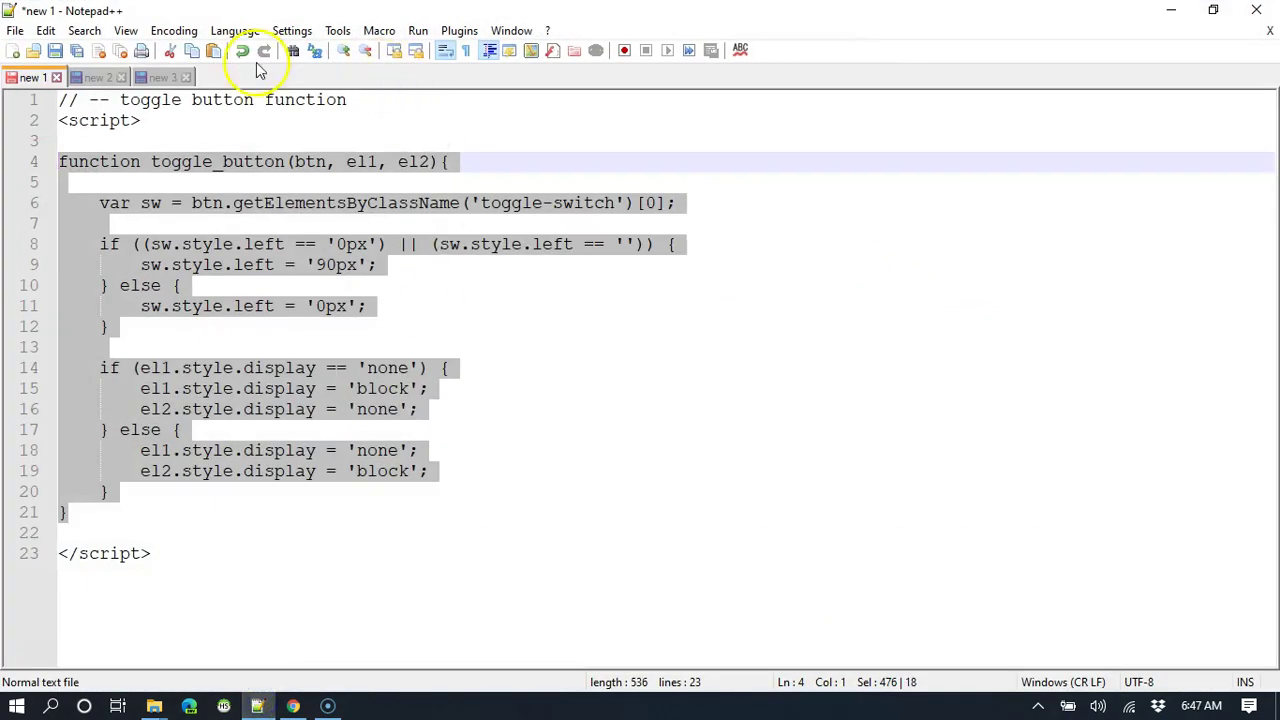
left_click(93, 77)
left_click_drag(160, 450, 58, 100)
right_click(155, 247)
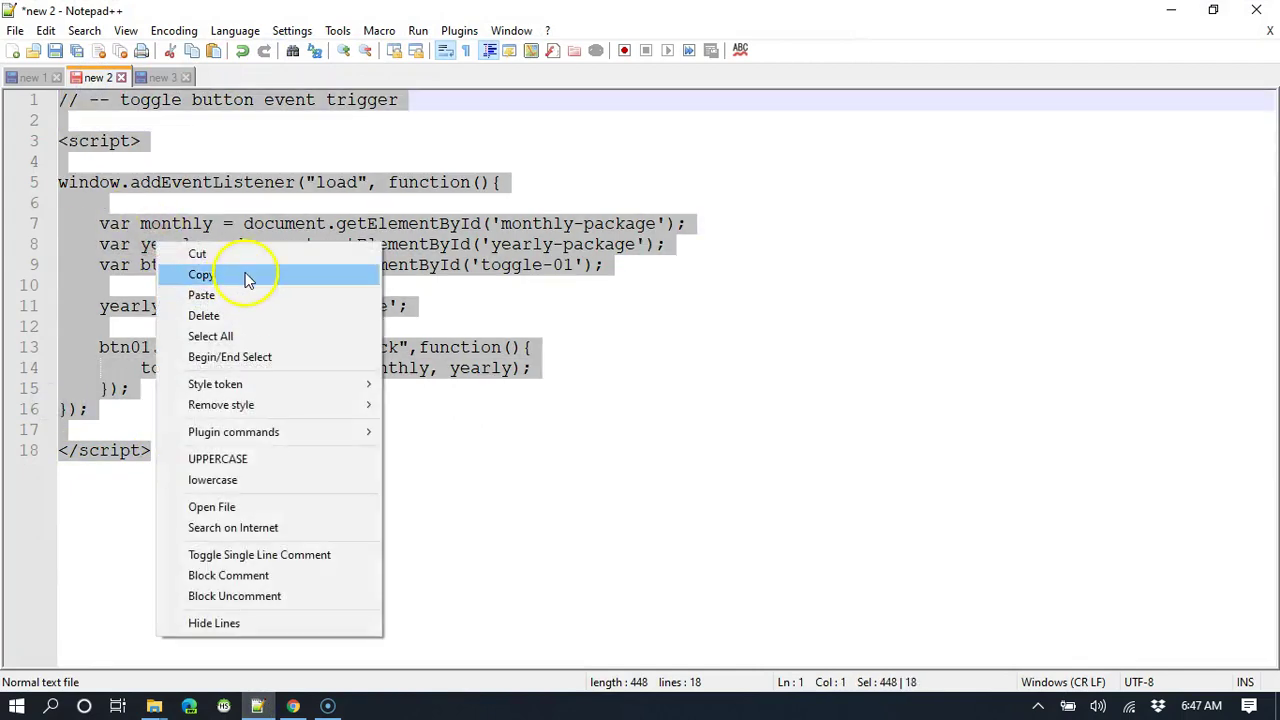
left_click(248, 277)
Paste the event trigger script into the second HTML widget in Elementor and delete its comment line and the blank line below
left_click(1171, 10)
left_click(206, 290)
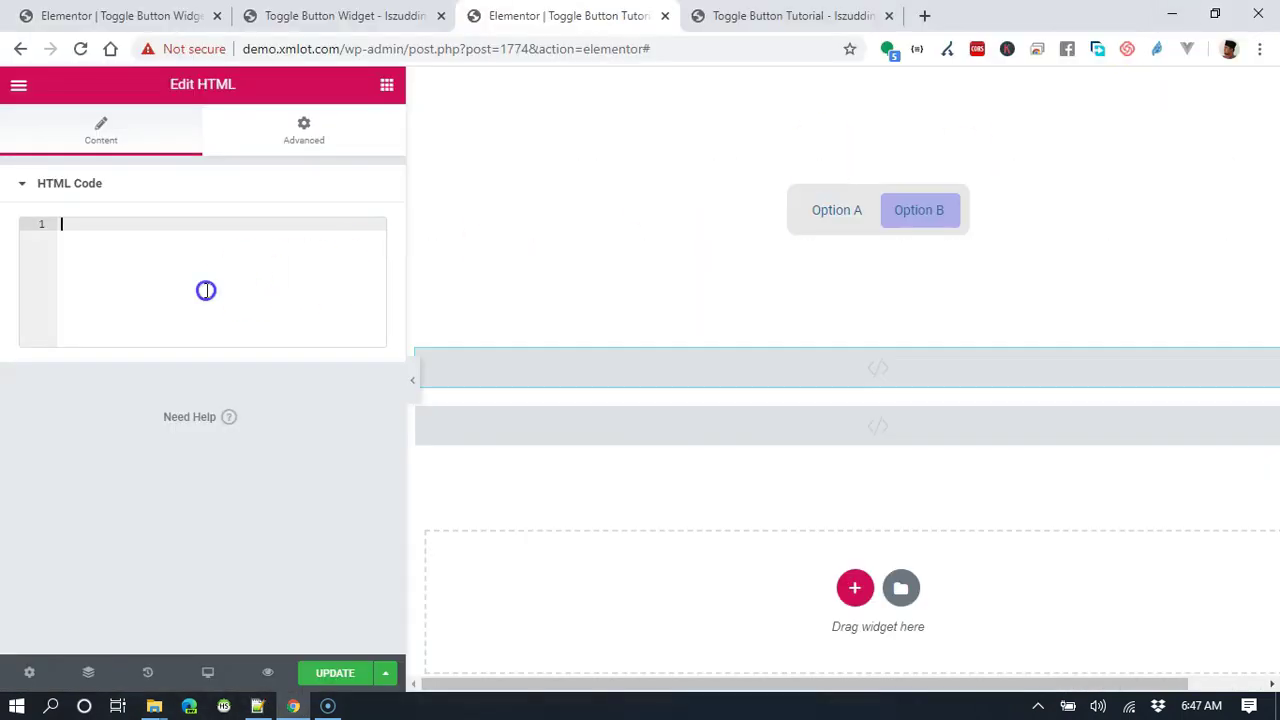
key("ctrl+v")
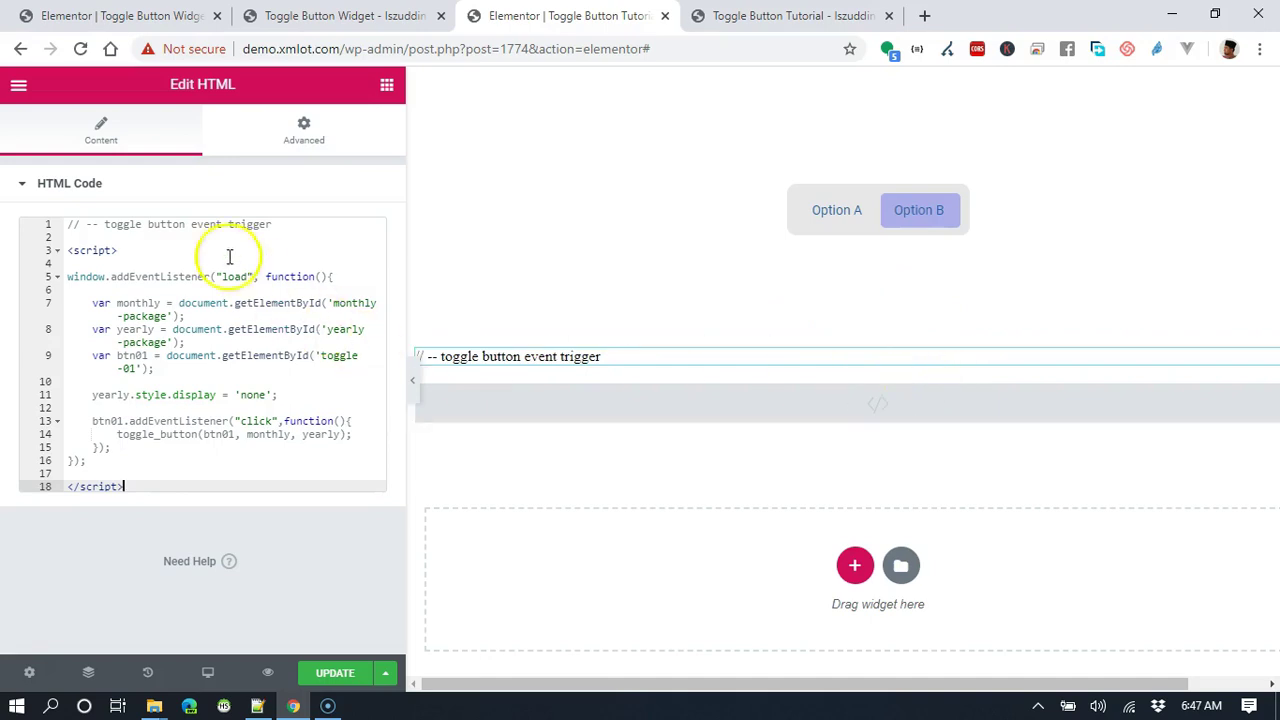
left_click(208, 222)
triple_click(208, 222)
key("Delete")
key("Delete")
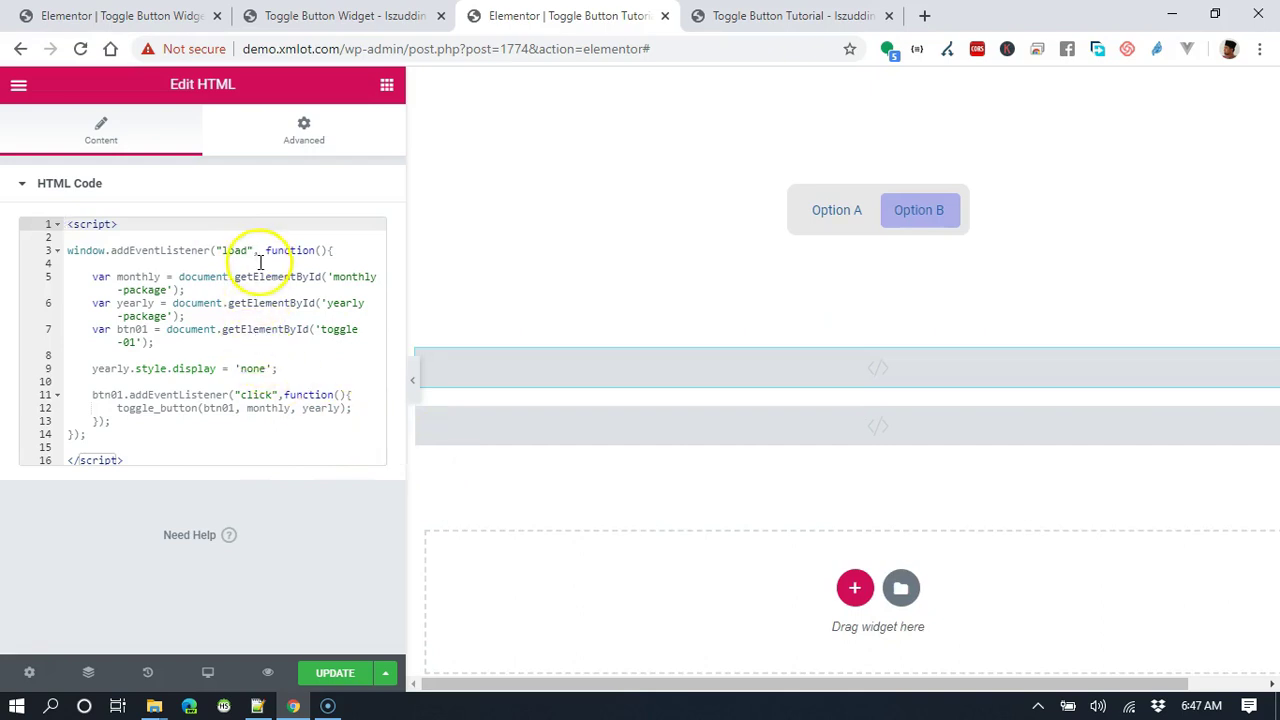
Set the CSS ID of the column holding Option A and Option B to toggle-01, matching the script's btn01 element ID
left_click(321, 329)
left_click_drag(318, 333, 128, 342)
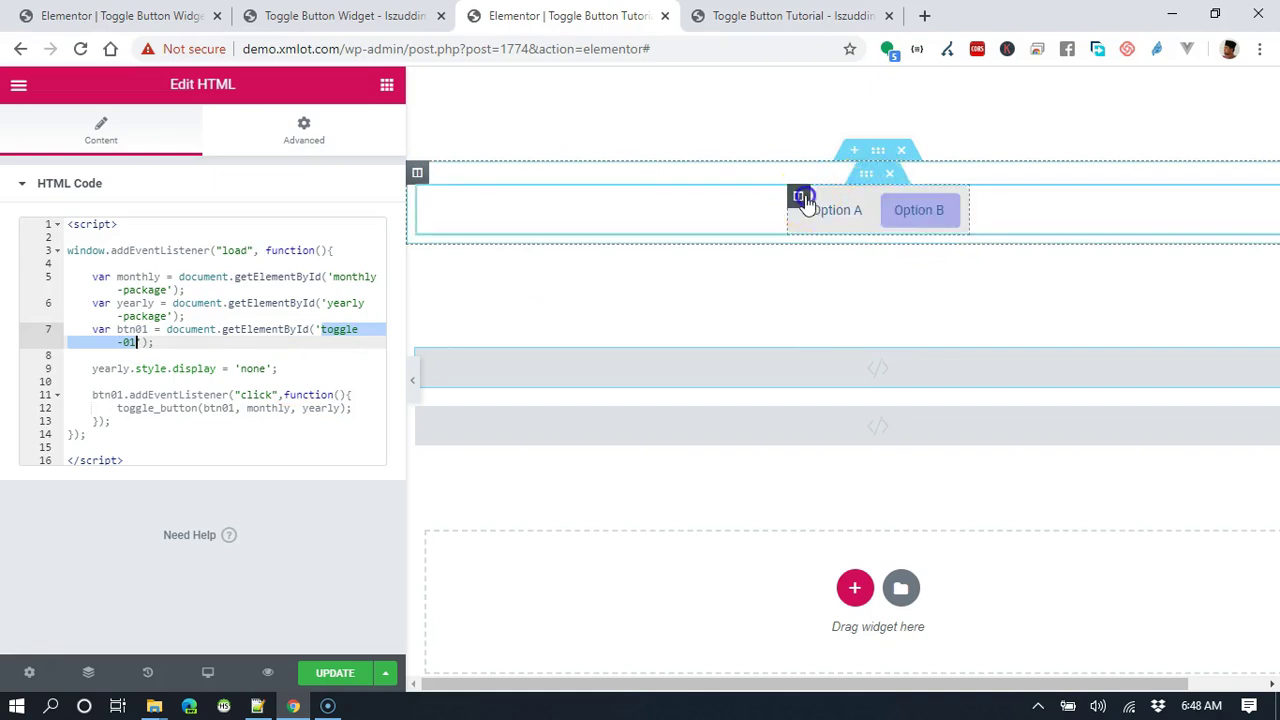
left_click(799, 197)
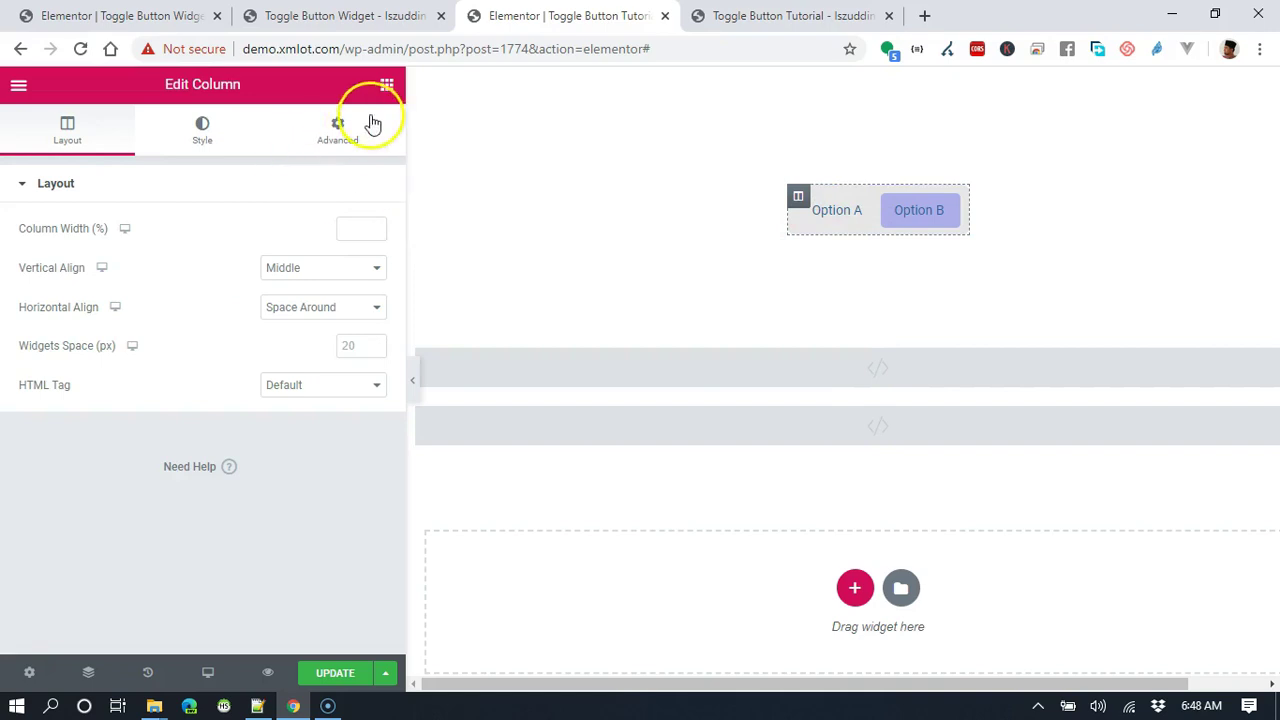
left_click(339, 136)
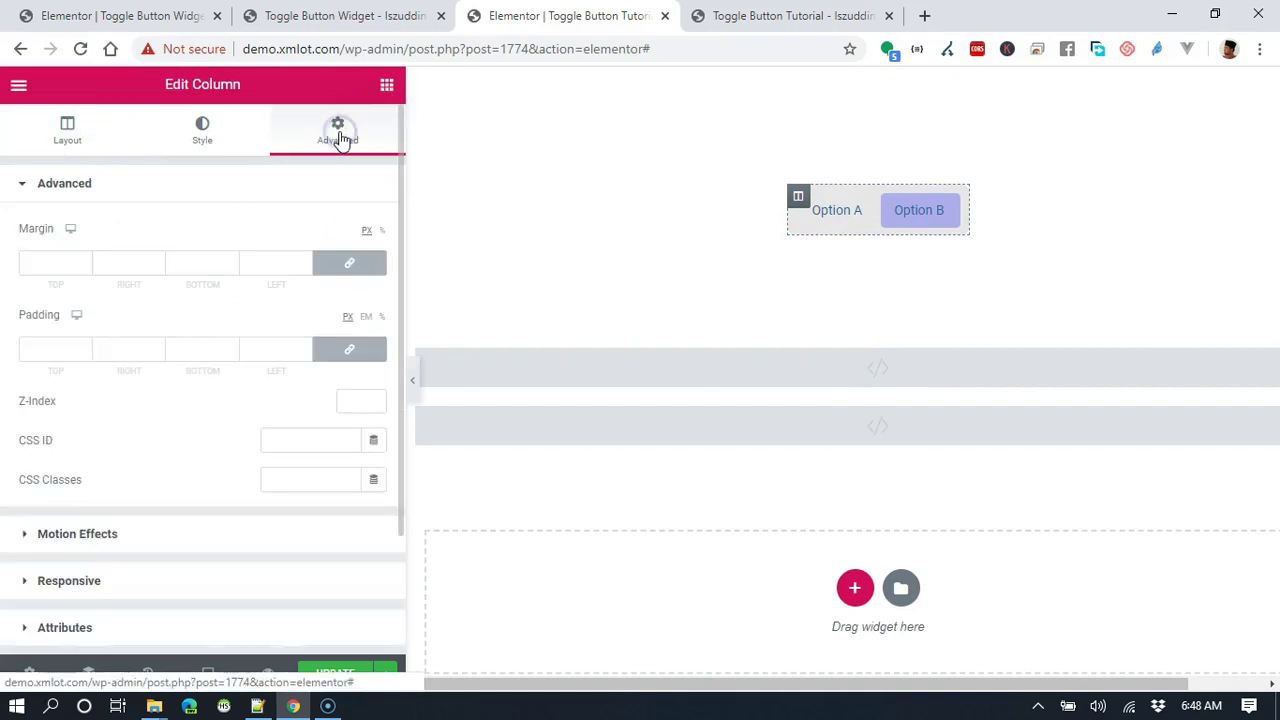
left_click(302, 440)
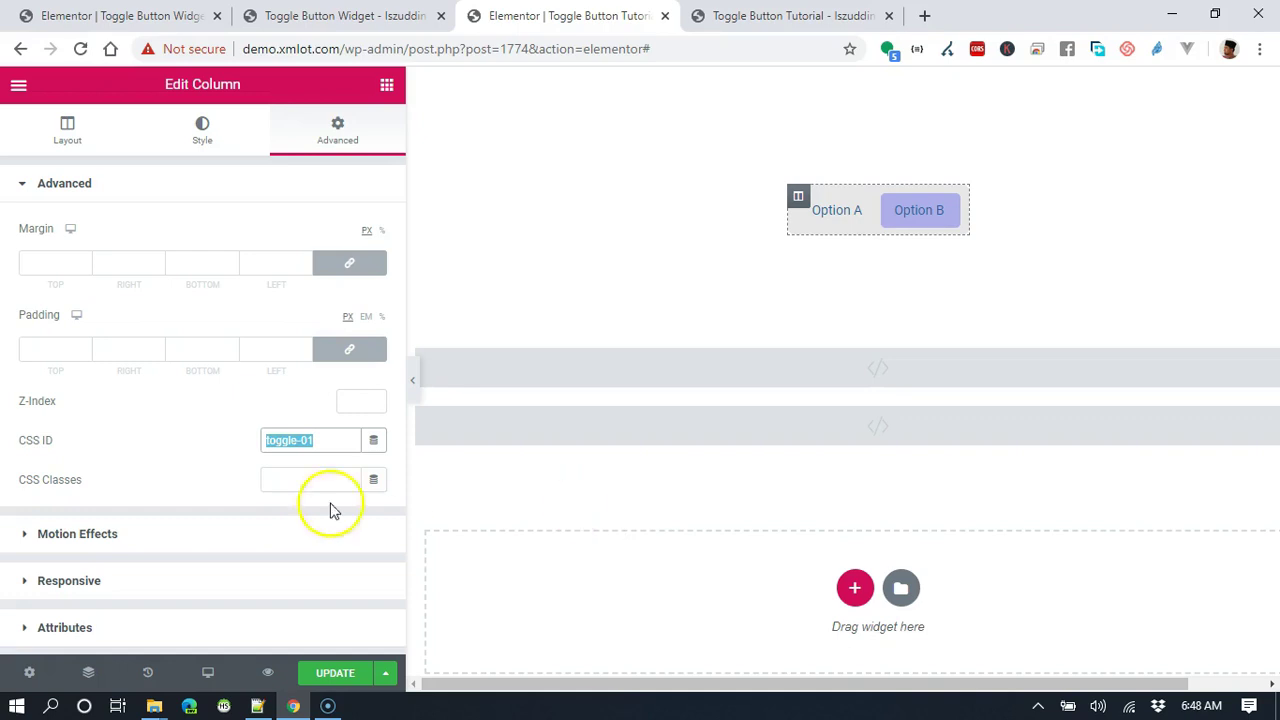
Copy the column's CSS ID and use it as the btn01 element ID, toggle-01, in the event trigger script
right_click(292, 444)
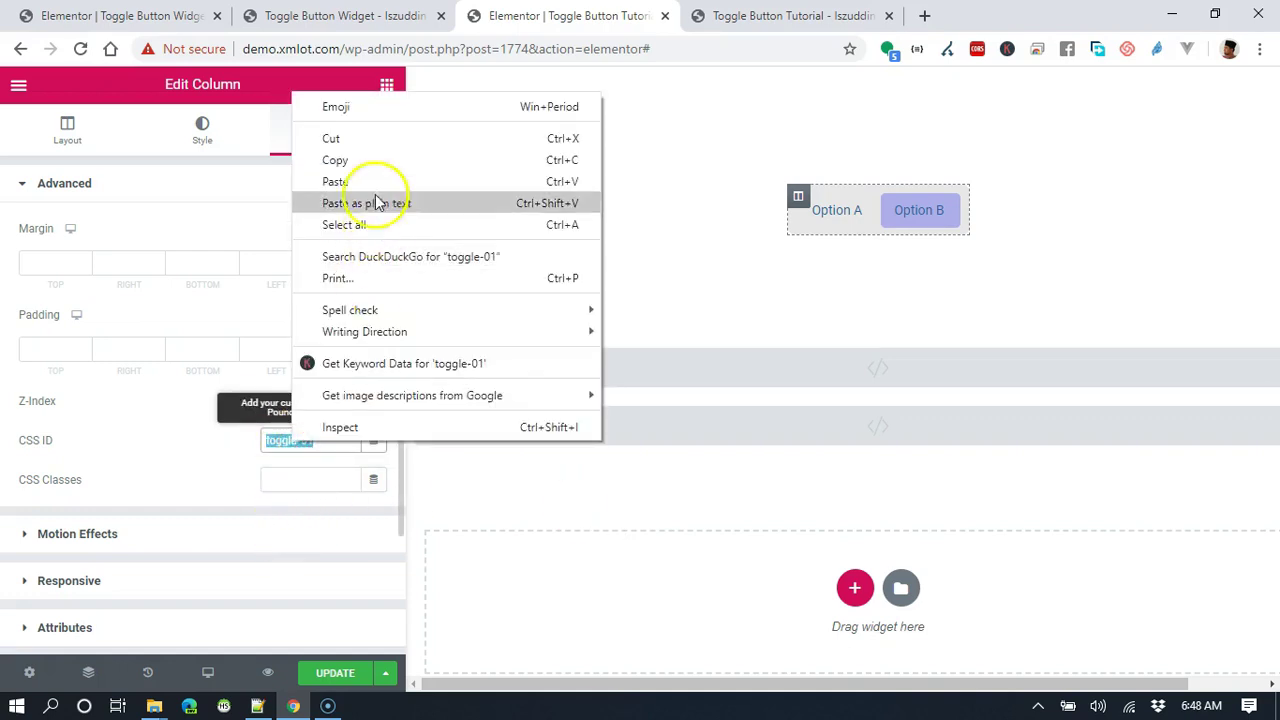
left_click(364, 162)
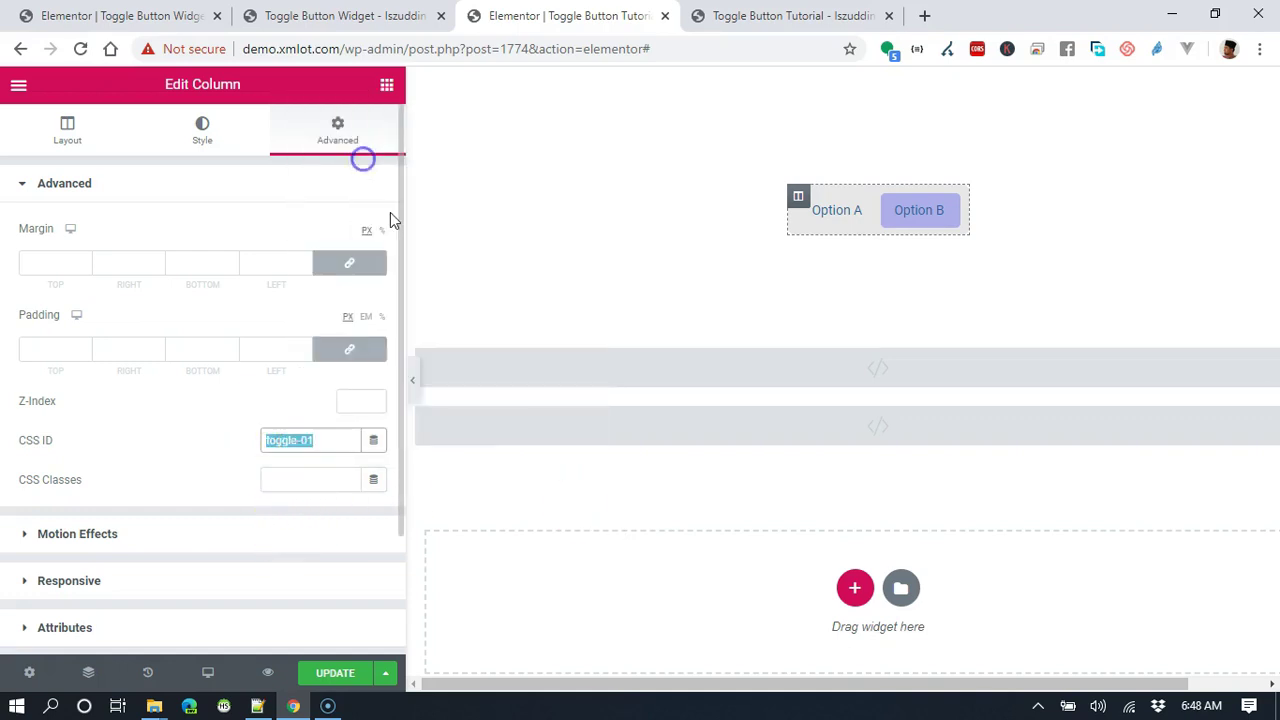
left_click(875, 366)
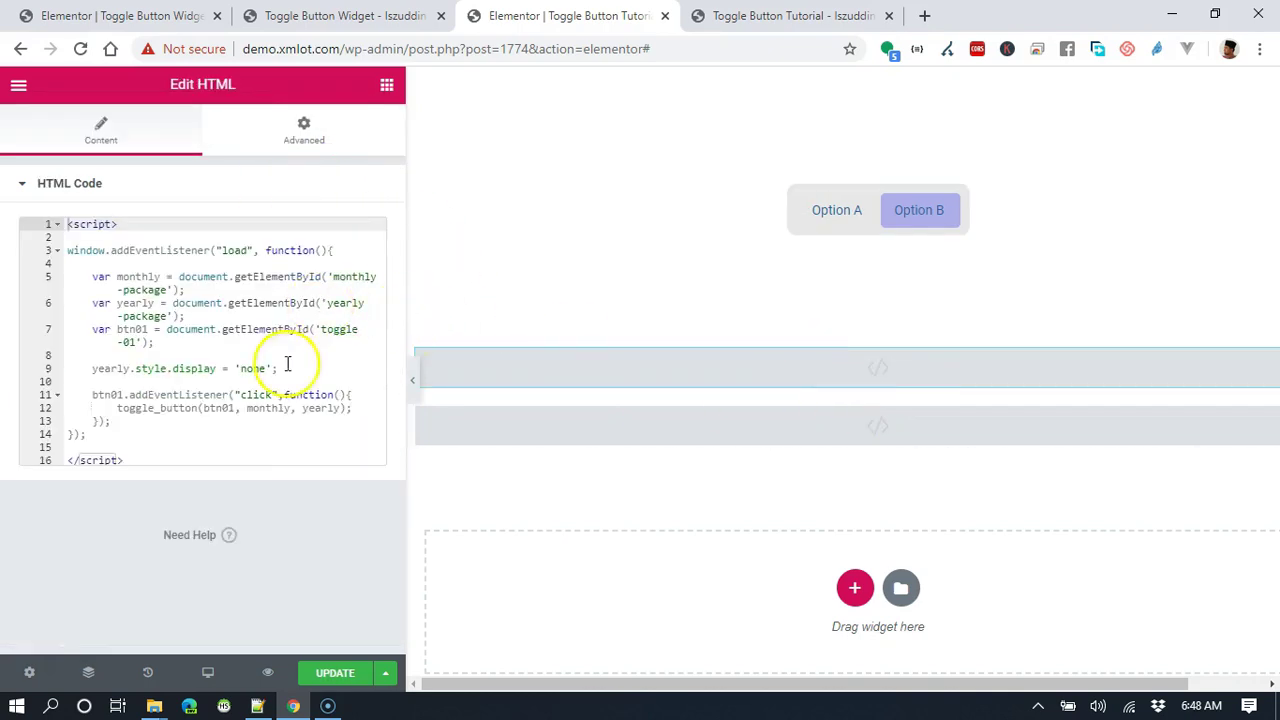
left_click_drag(322, 330, 136, 342)
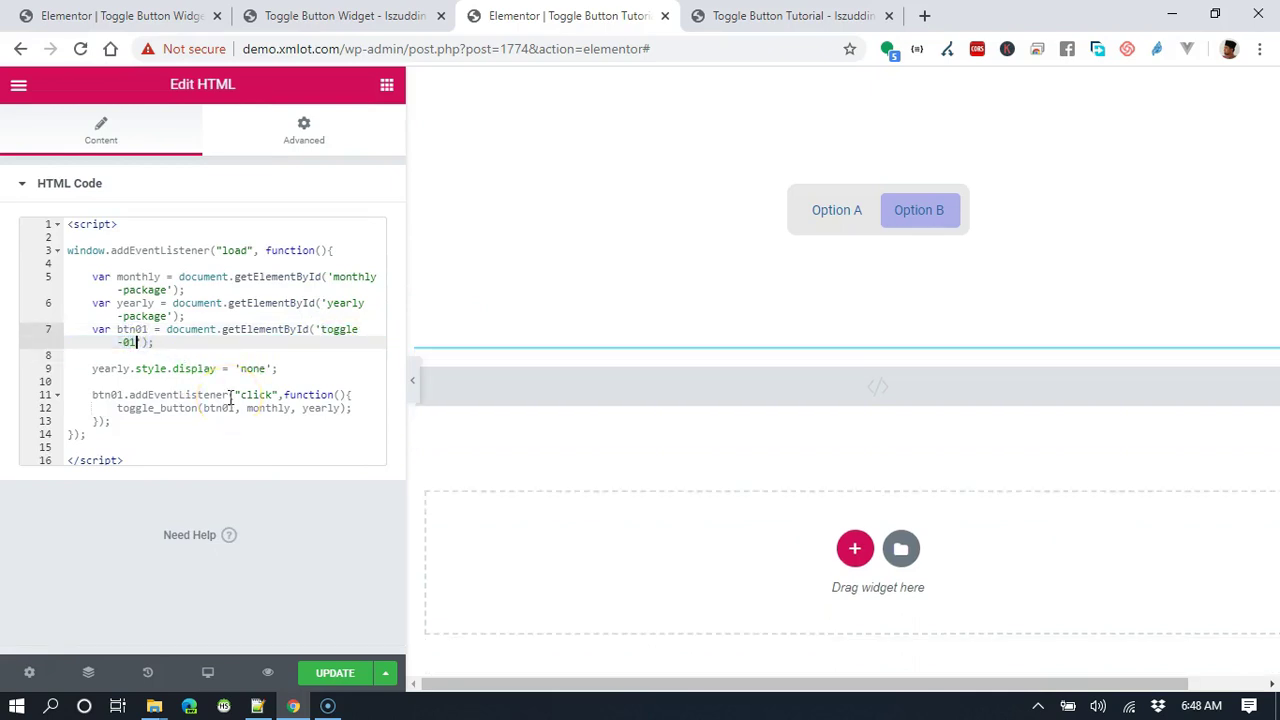
left_click(326, 326)
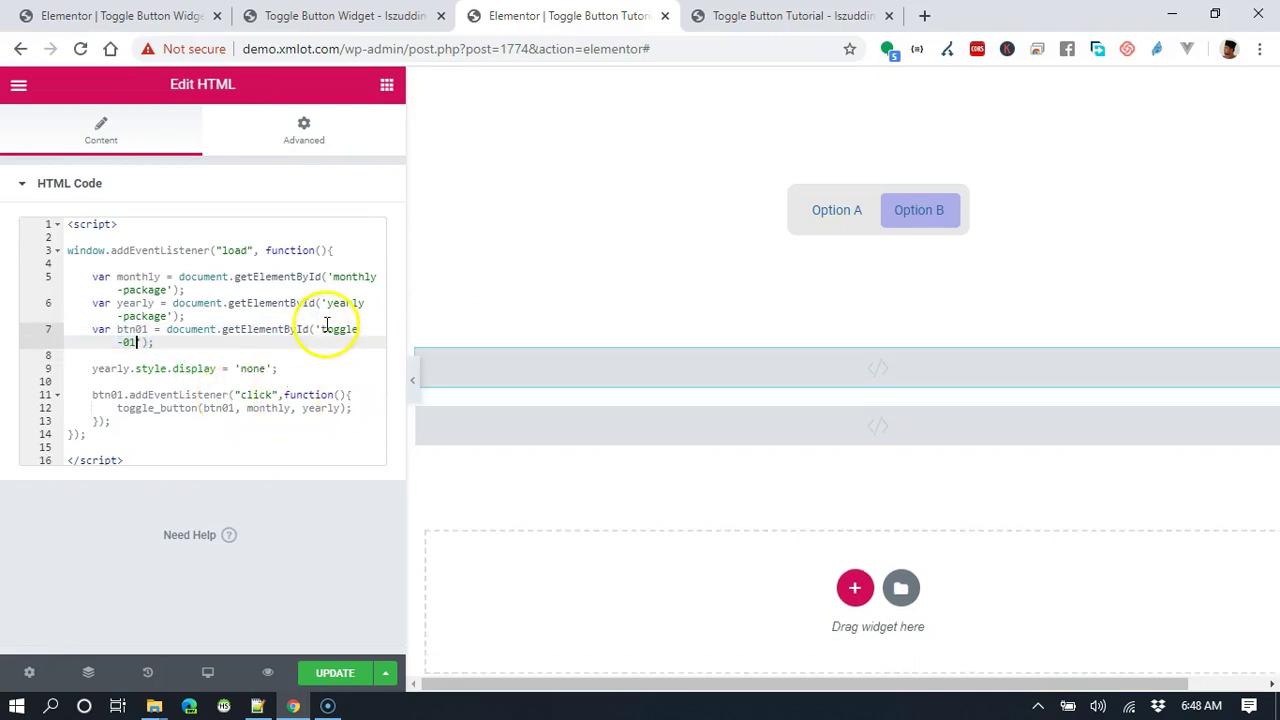
type("'")
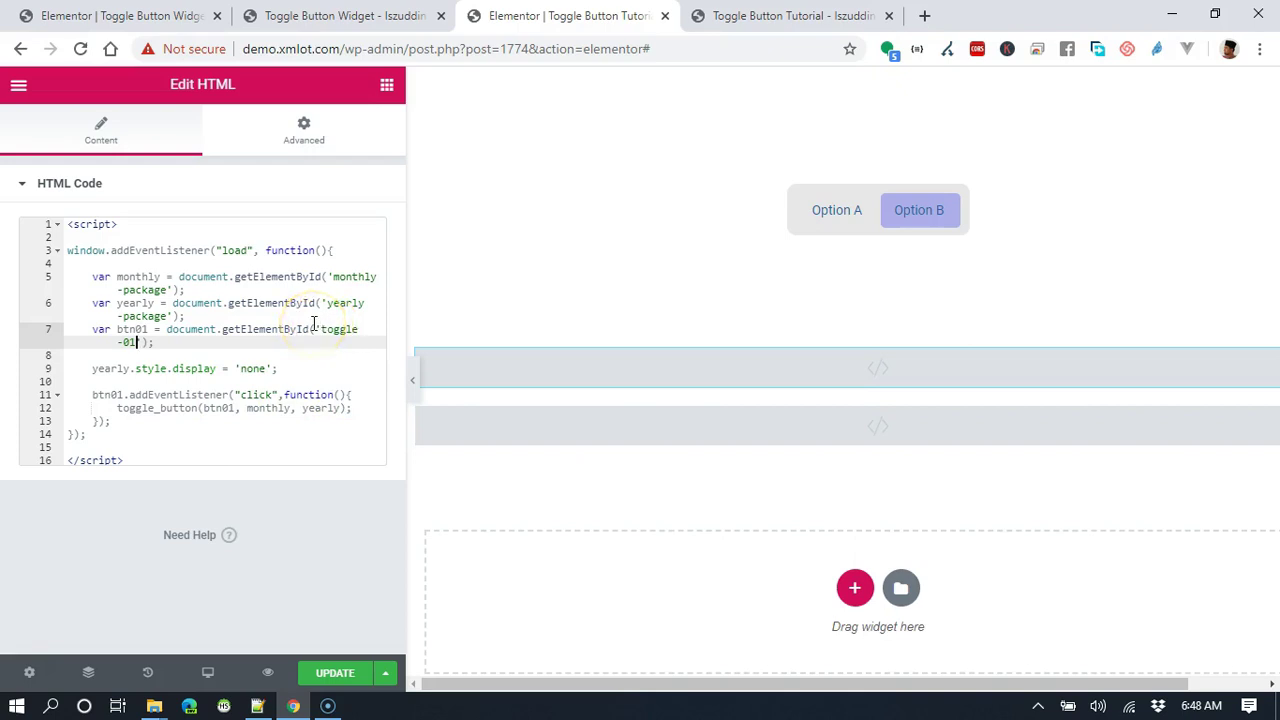
left_click(853, 590)
left_click(623, 635)
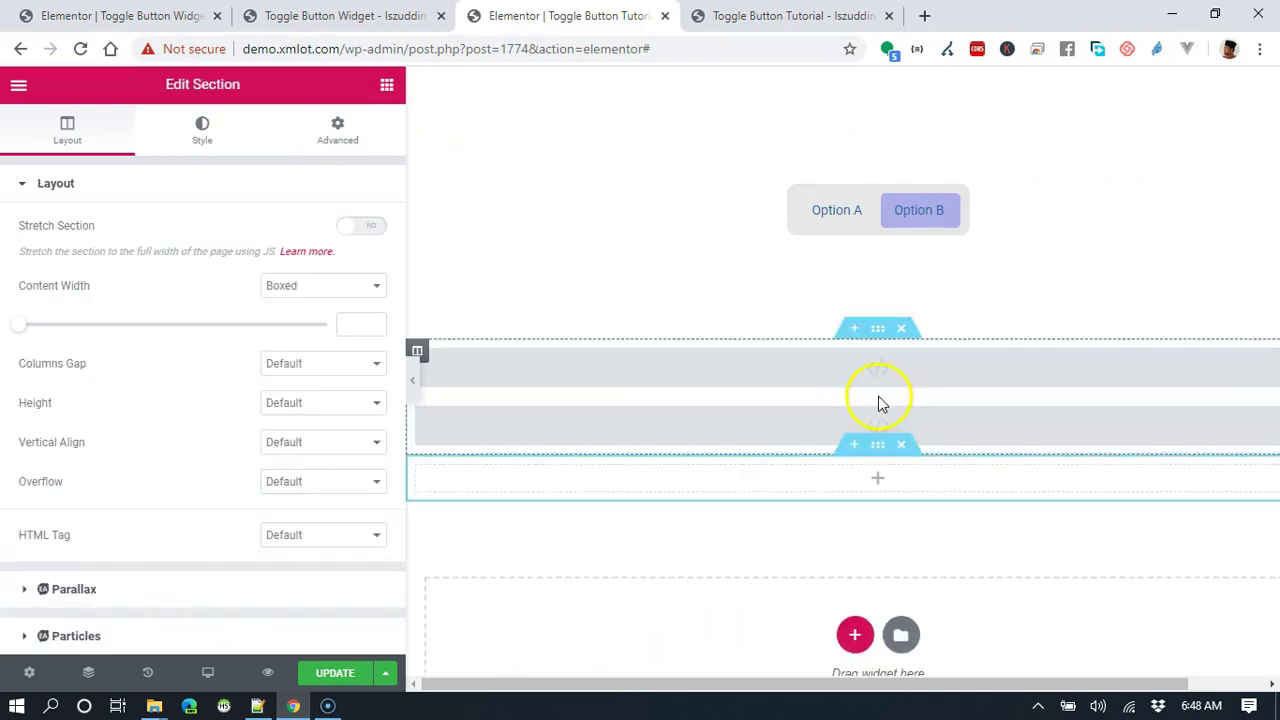
left_click_drag(878, 446, 934, 371)
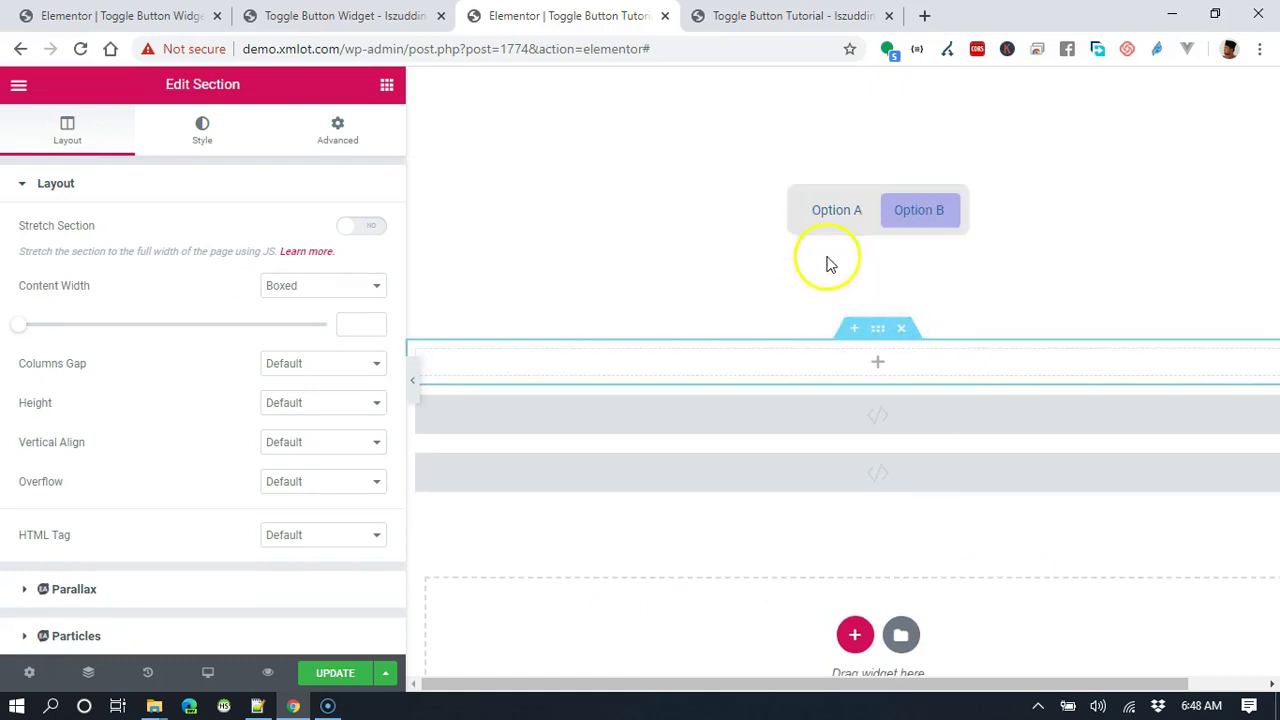
left_click(904, 337)
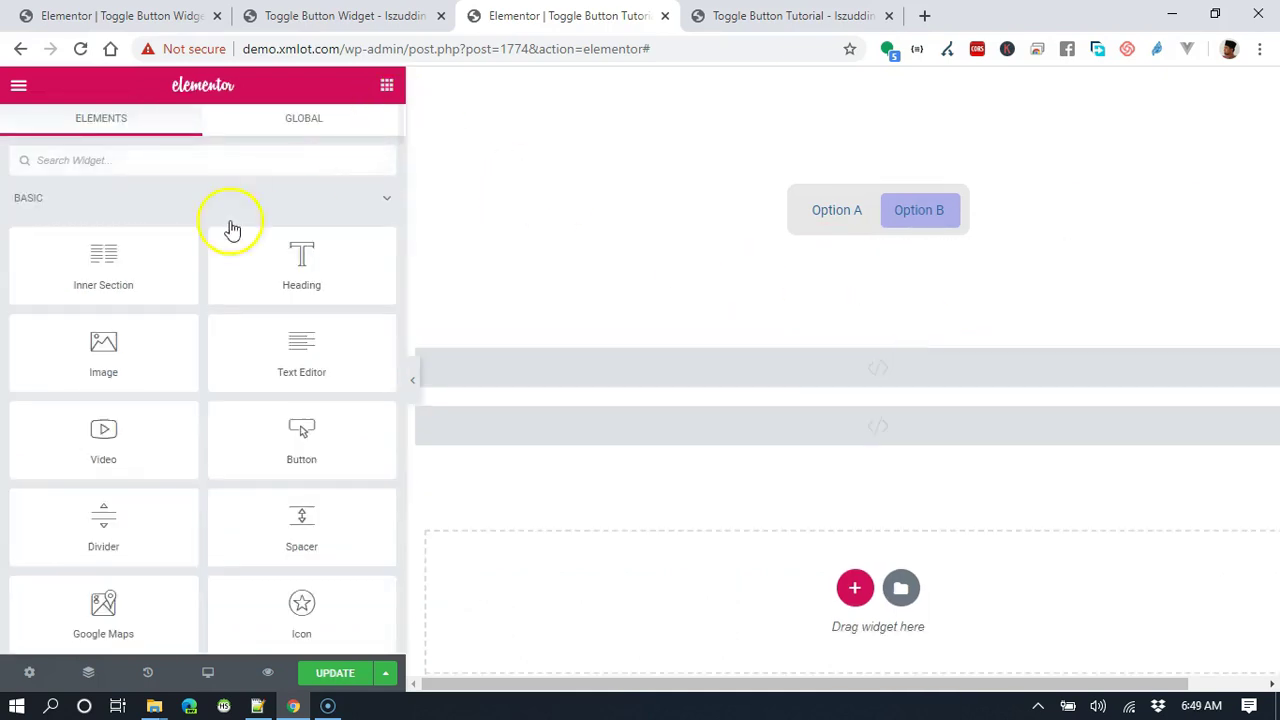
Add a two-column inner section below the toggle button with 50 px top and bottom margins and a boxed content width of 600
left_click_drag(111, 260, 945, 250)
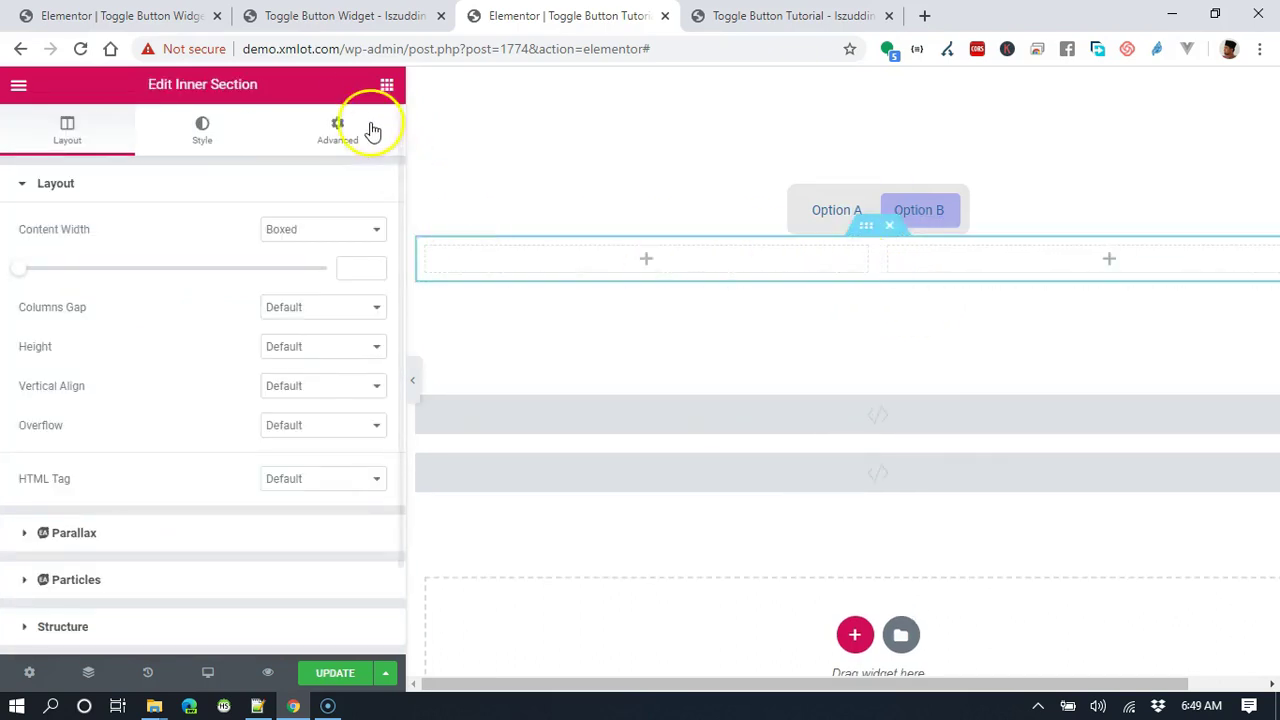
left_click(347, 137)
left_click(40, 257)
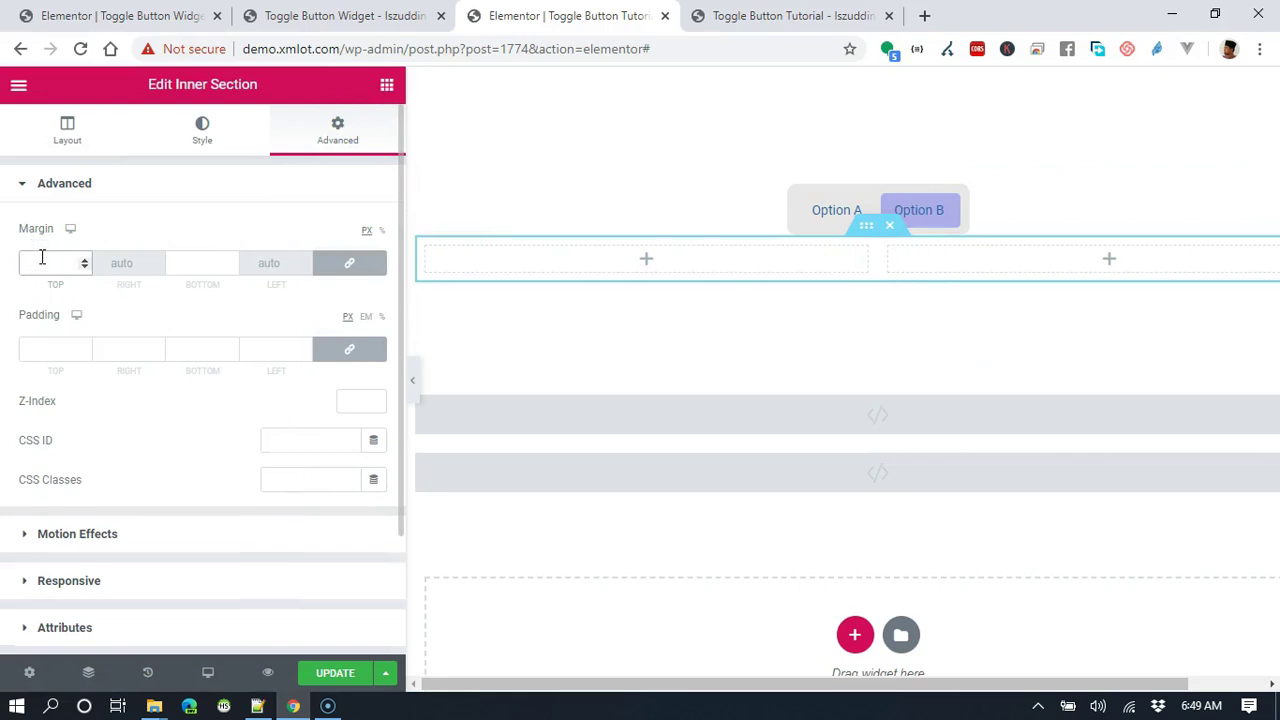
type("50")
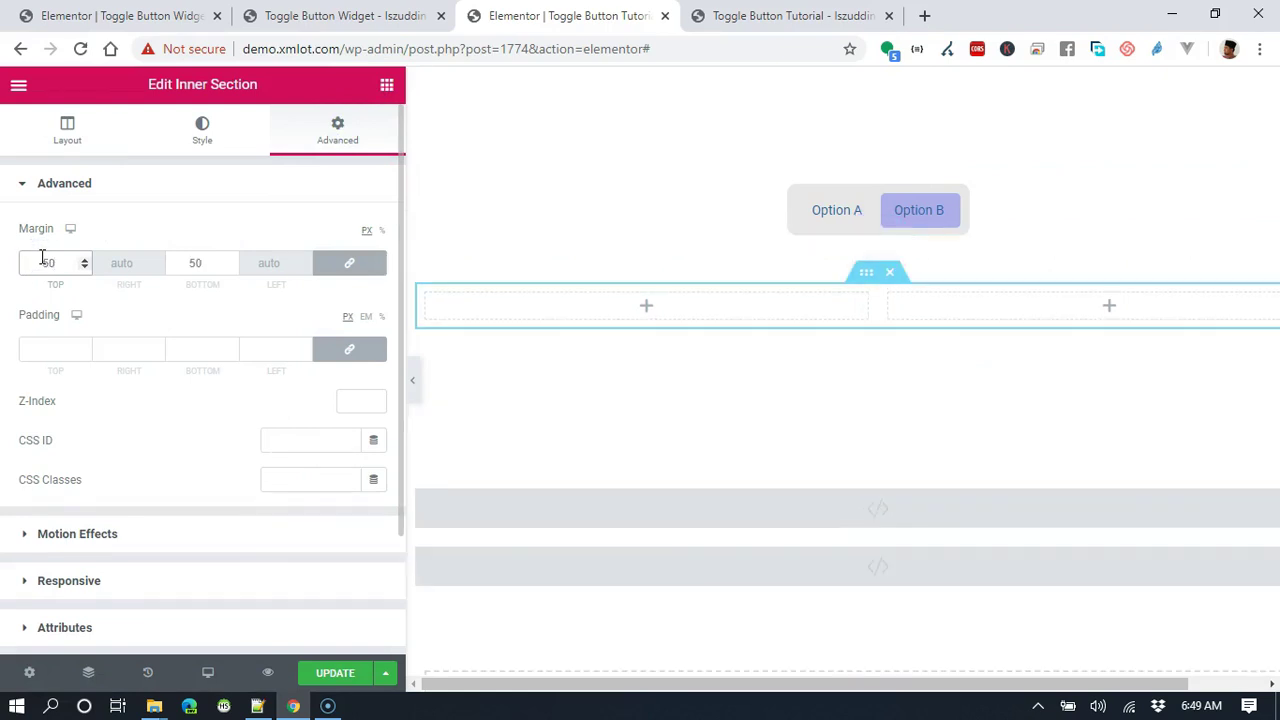
left_click(67, 135)
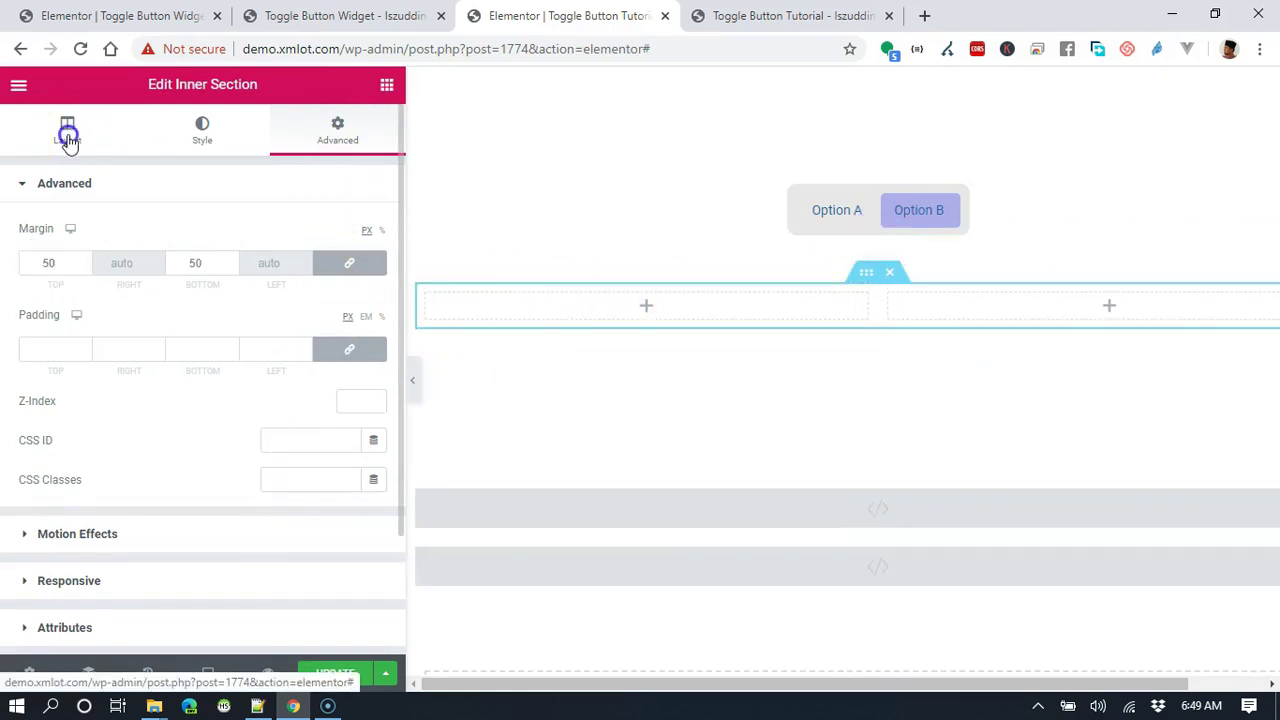
left_click(356, 270)
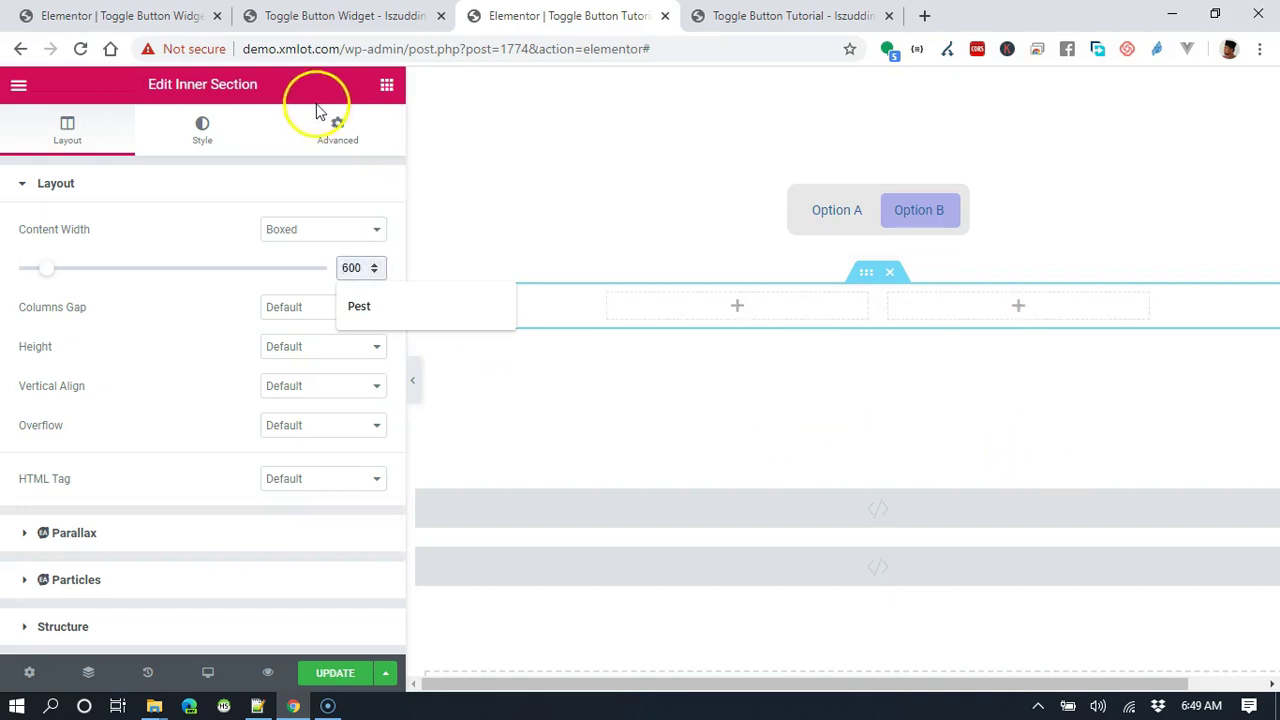
Add Elementor's own Price Table widget to the inner section's first column and paste a copy of it into the second column
left_click(386, 86)
left_click(342, 160)
type("pric")
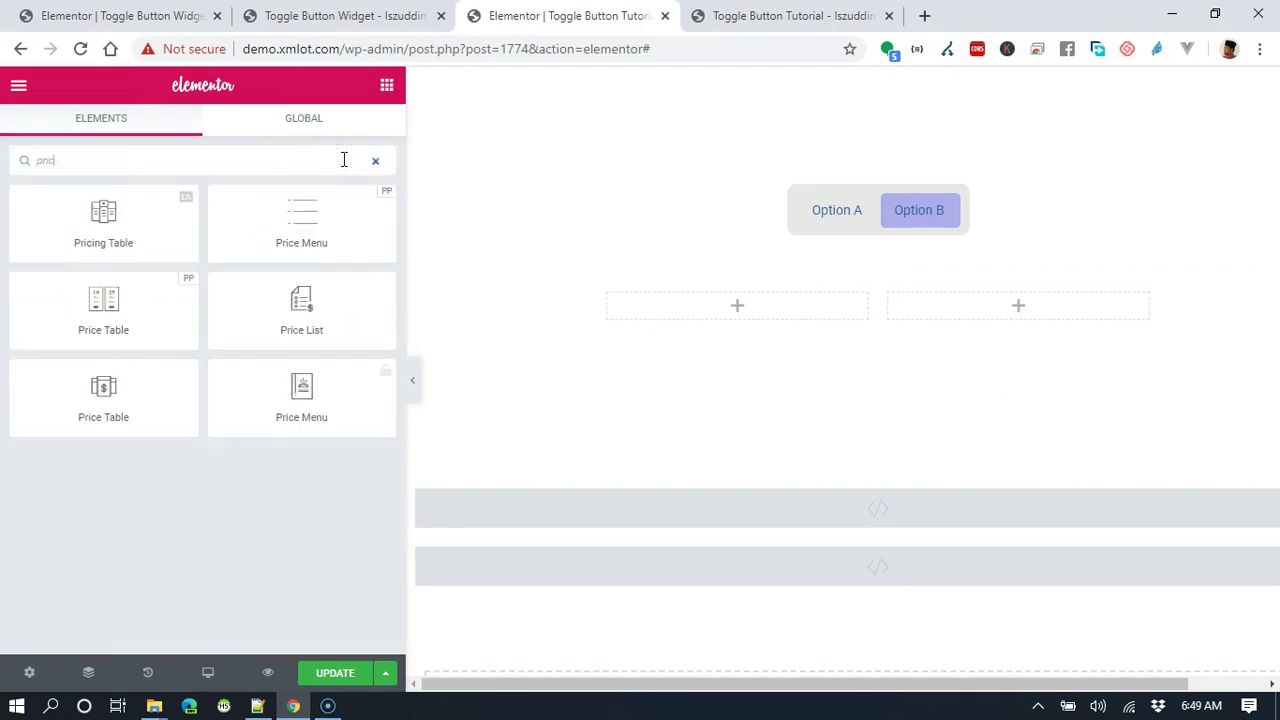
left_click_drag(90, 400, 742, 306)
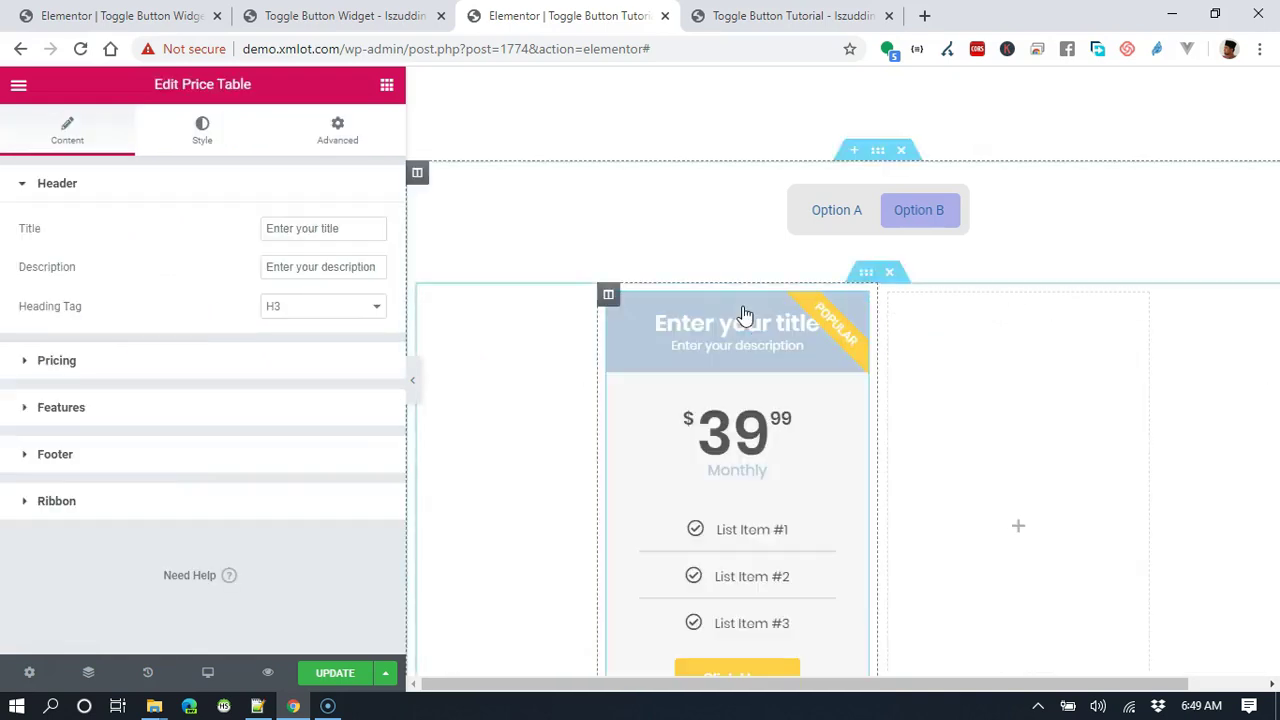
right_click(858, 305)
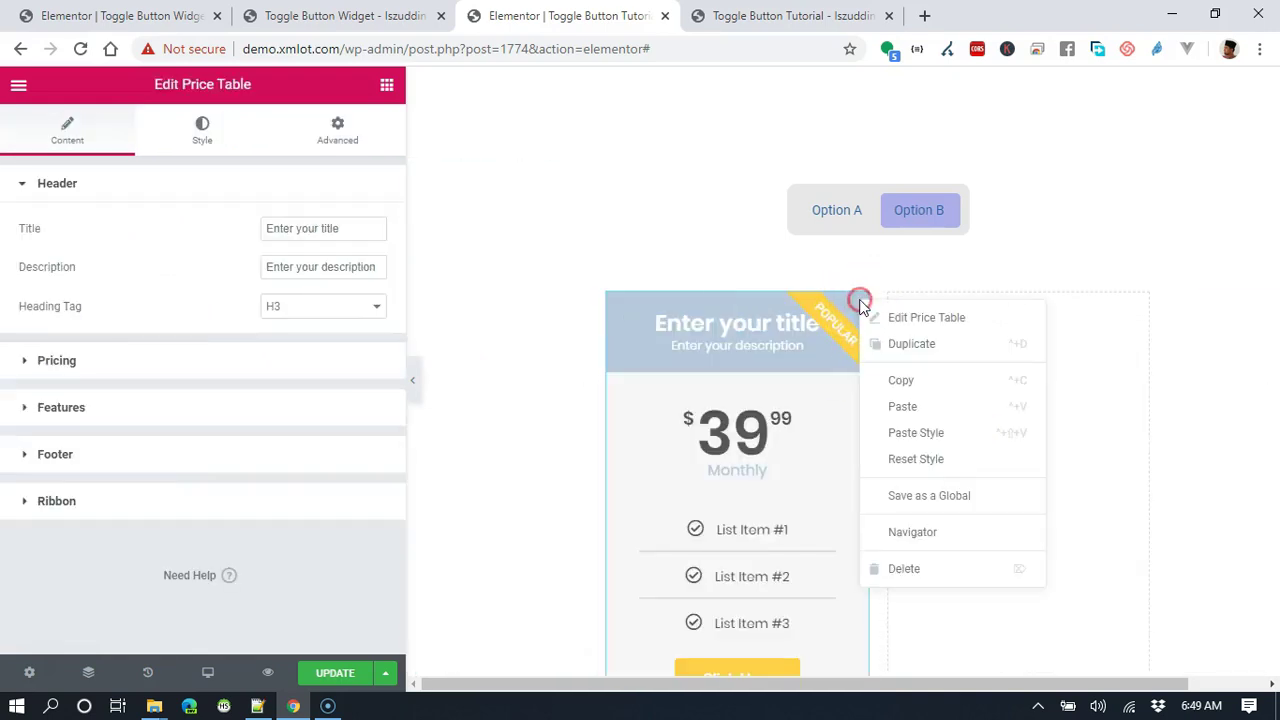
left_click(946, 381)
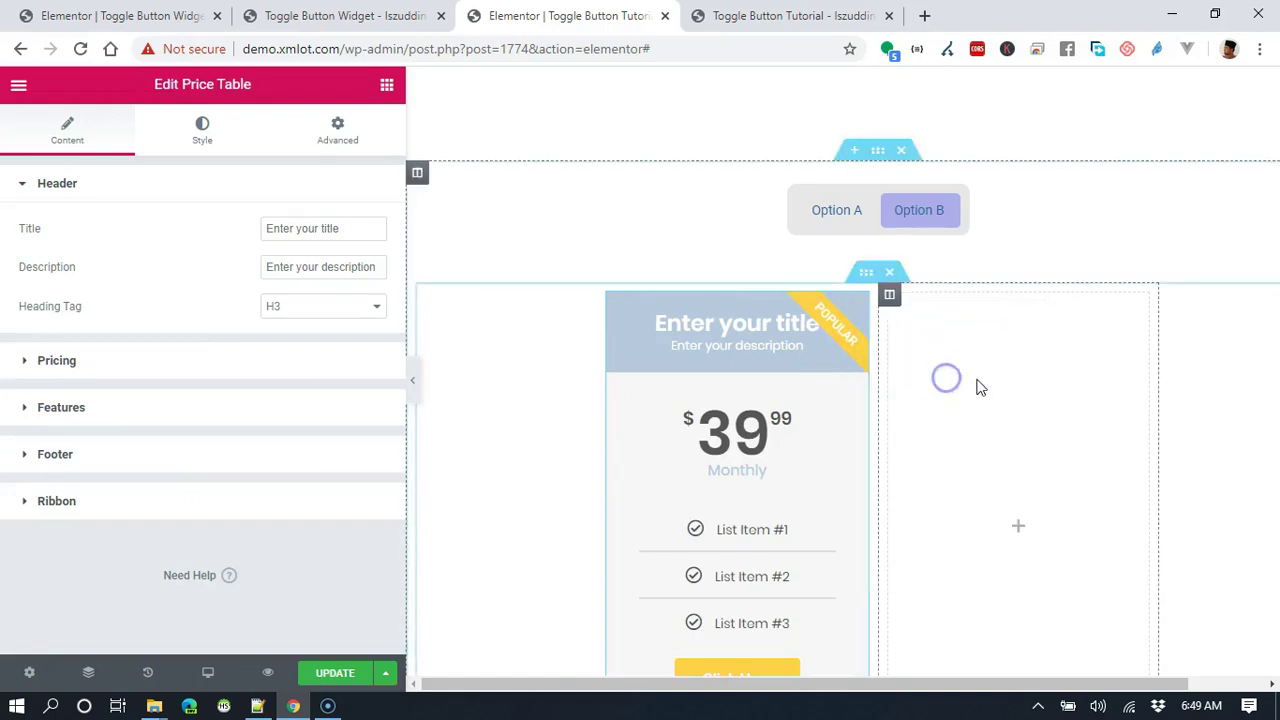
right_click(988, 382)
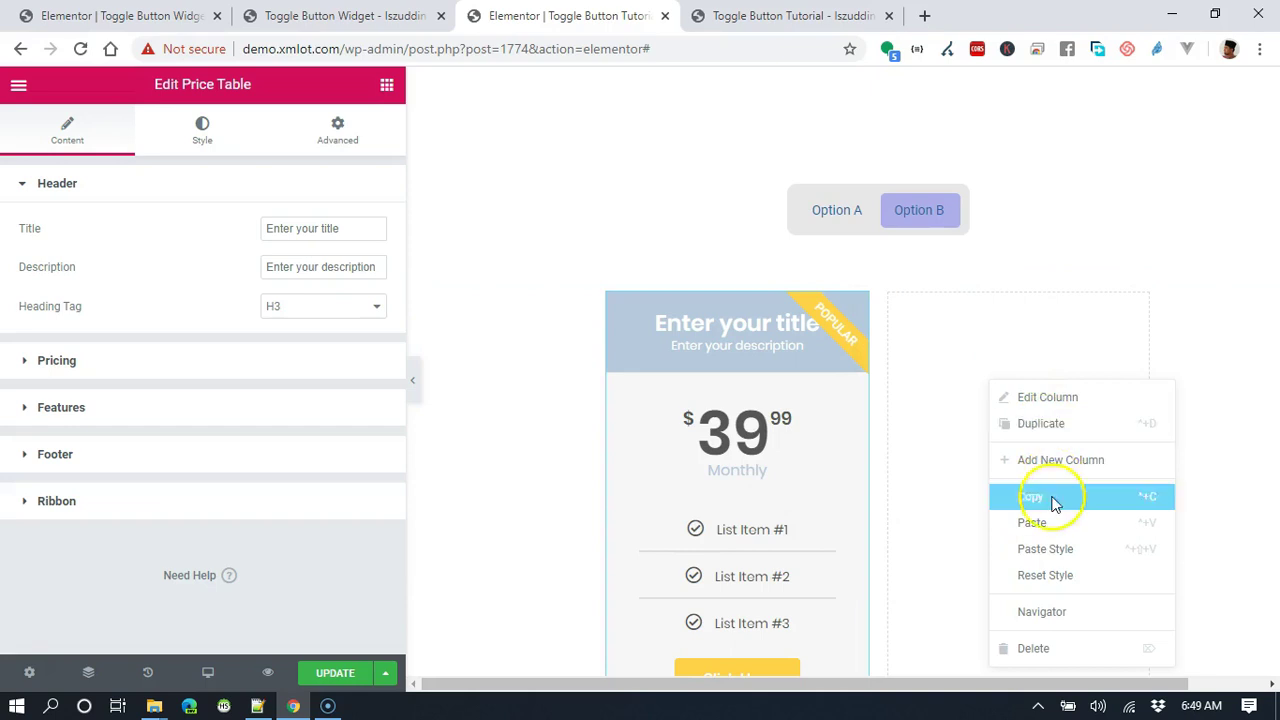
left_click(1054, 527)
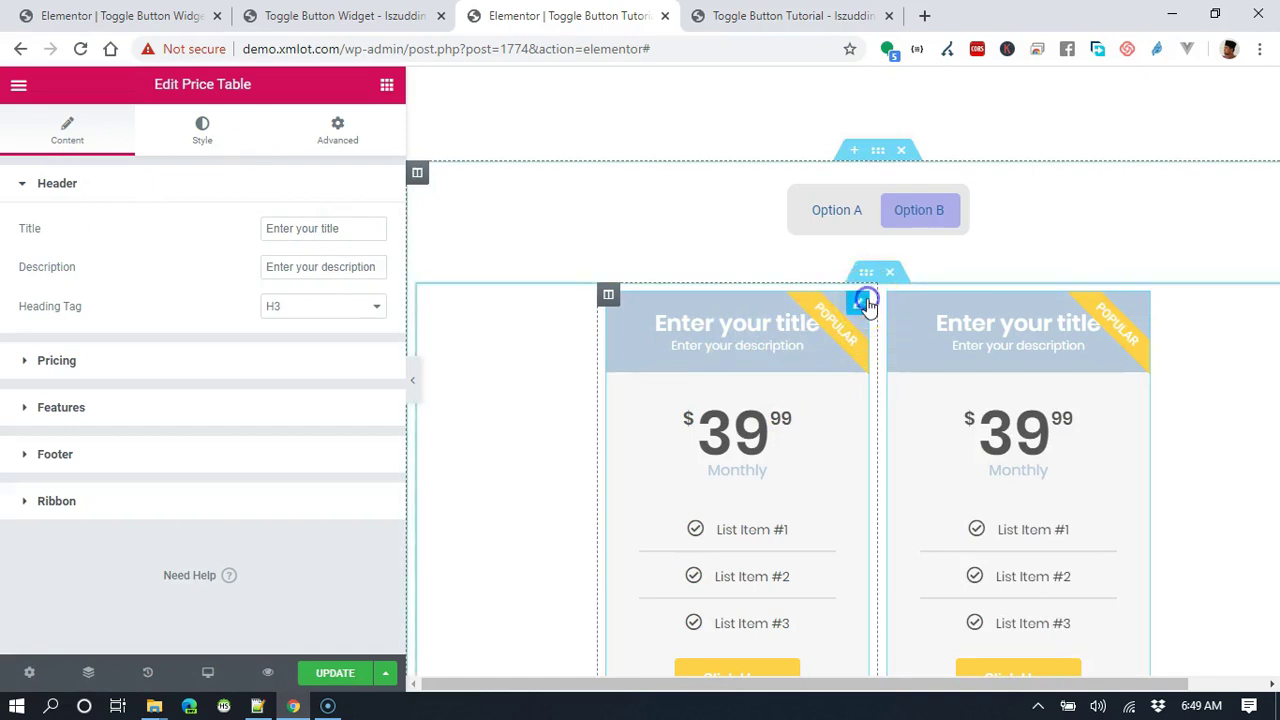
Set the first price table's title to "Basic" and its description to "Something Basic"
triple_click(345, 232)
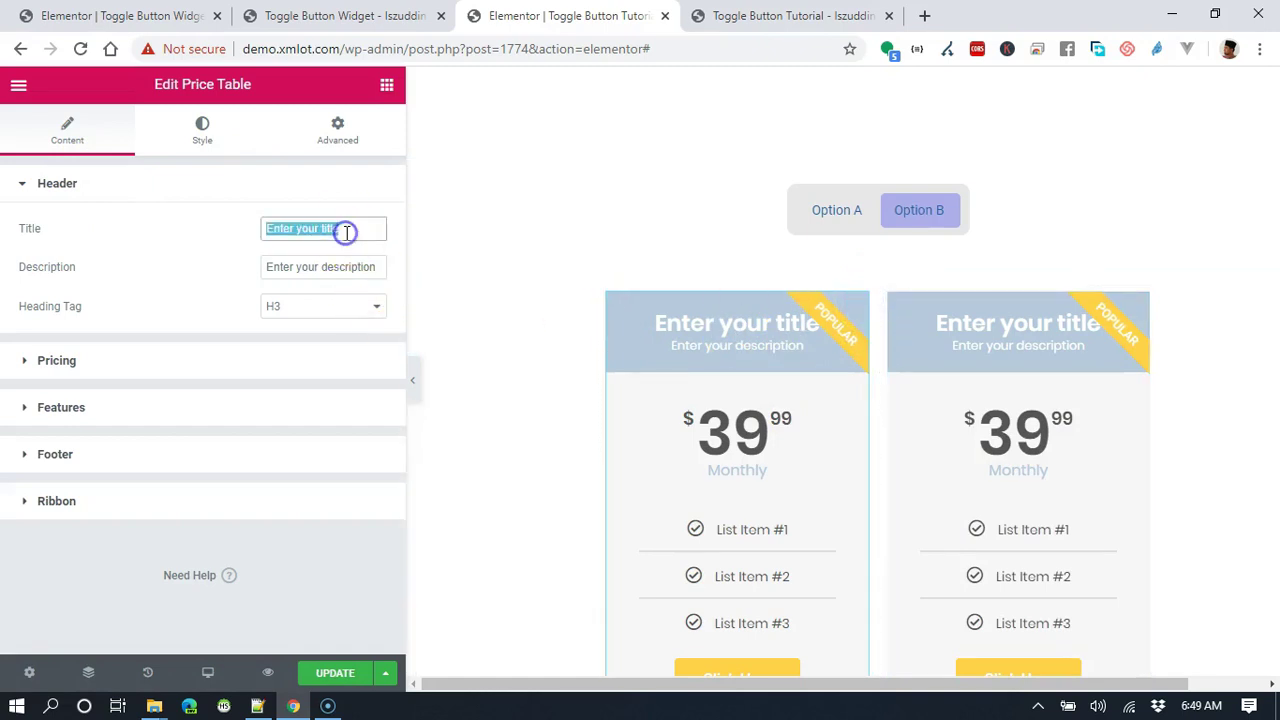
type("Basic")
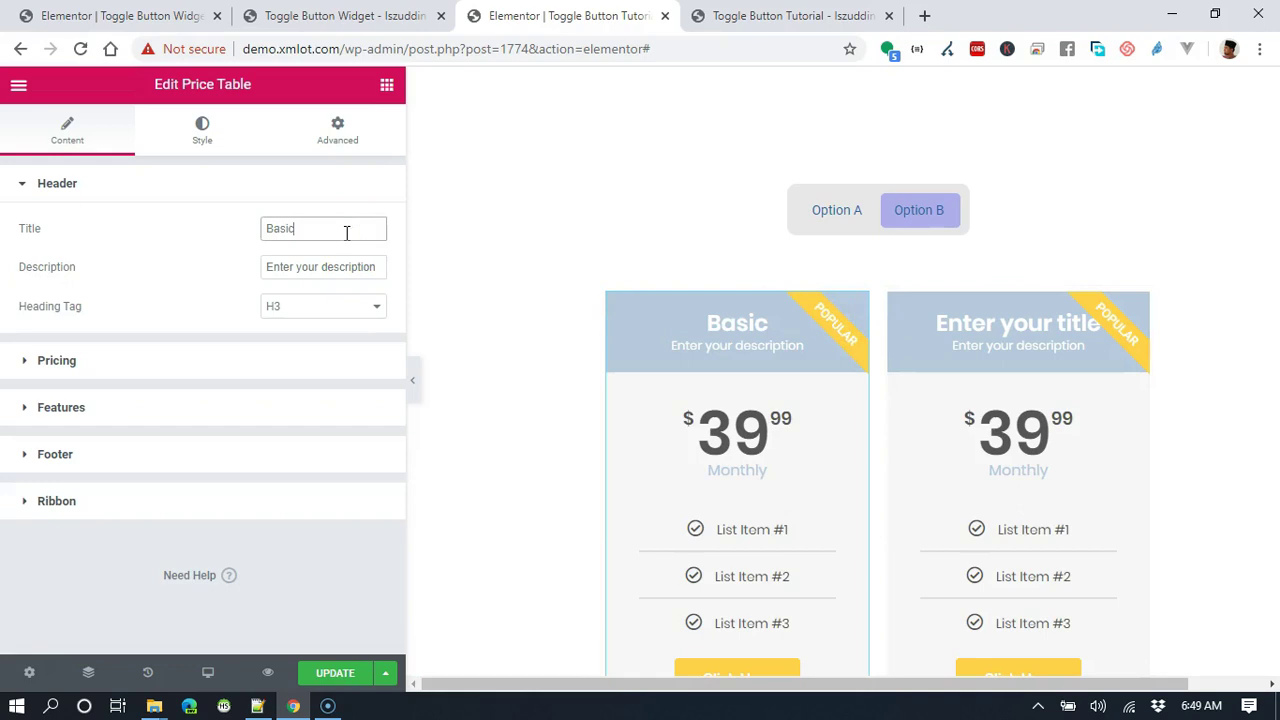
triple_click(326, 266)
type("Something Basic")
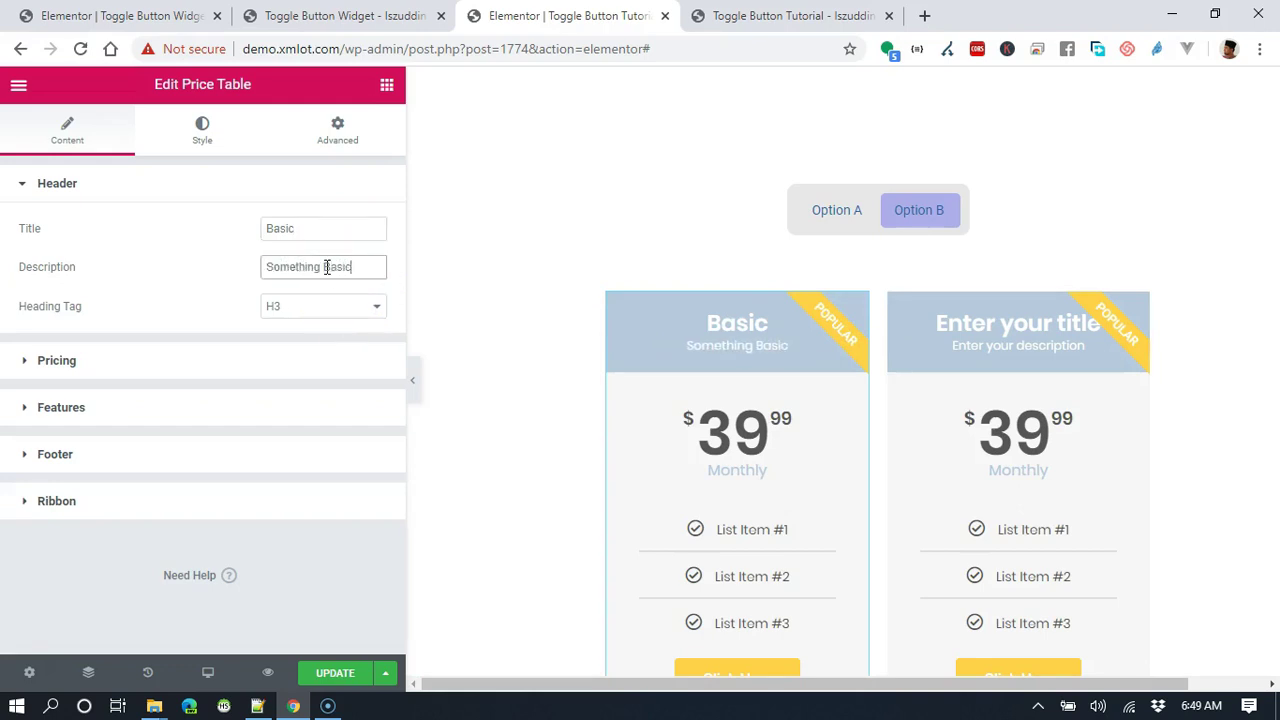
left_click(219, 364)
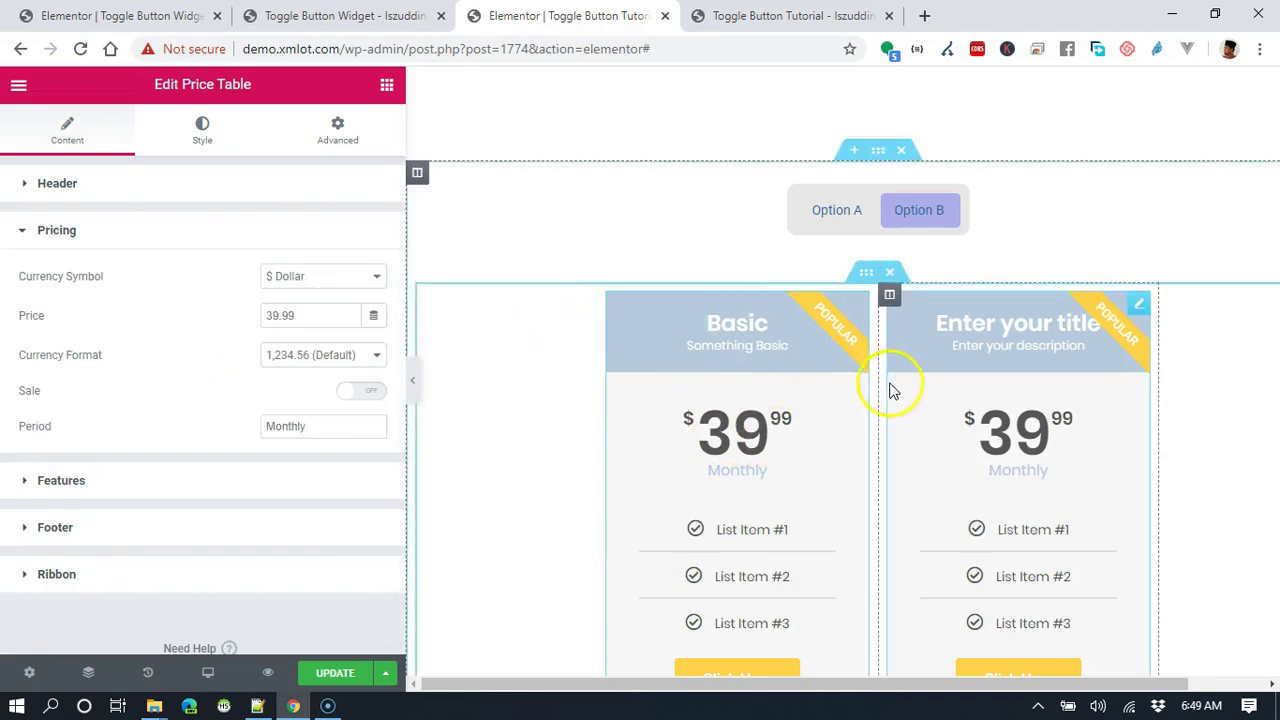
Hide the Popular ribbon on the second price table
left_click(1143, 308)
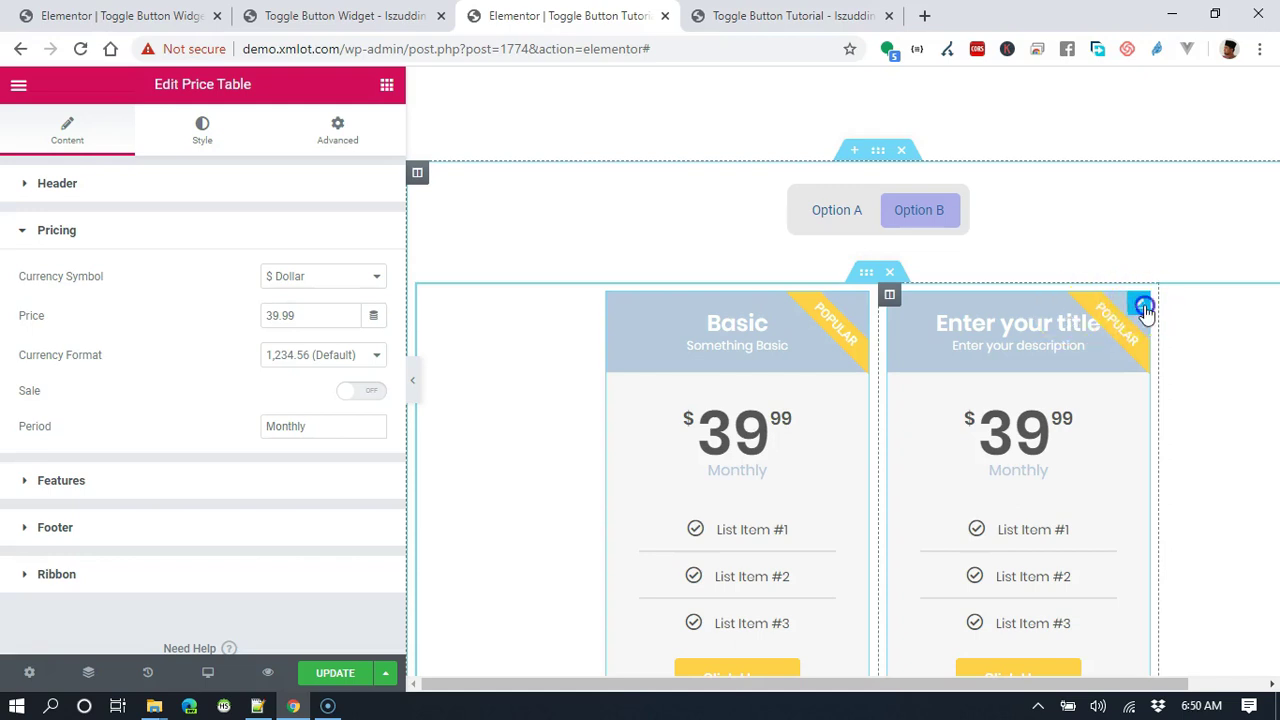
left_click(134, 500)
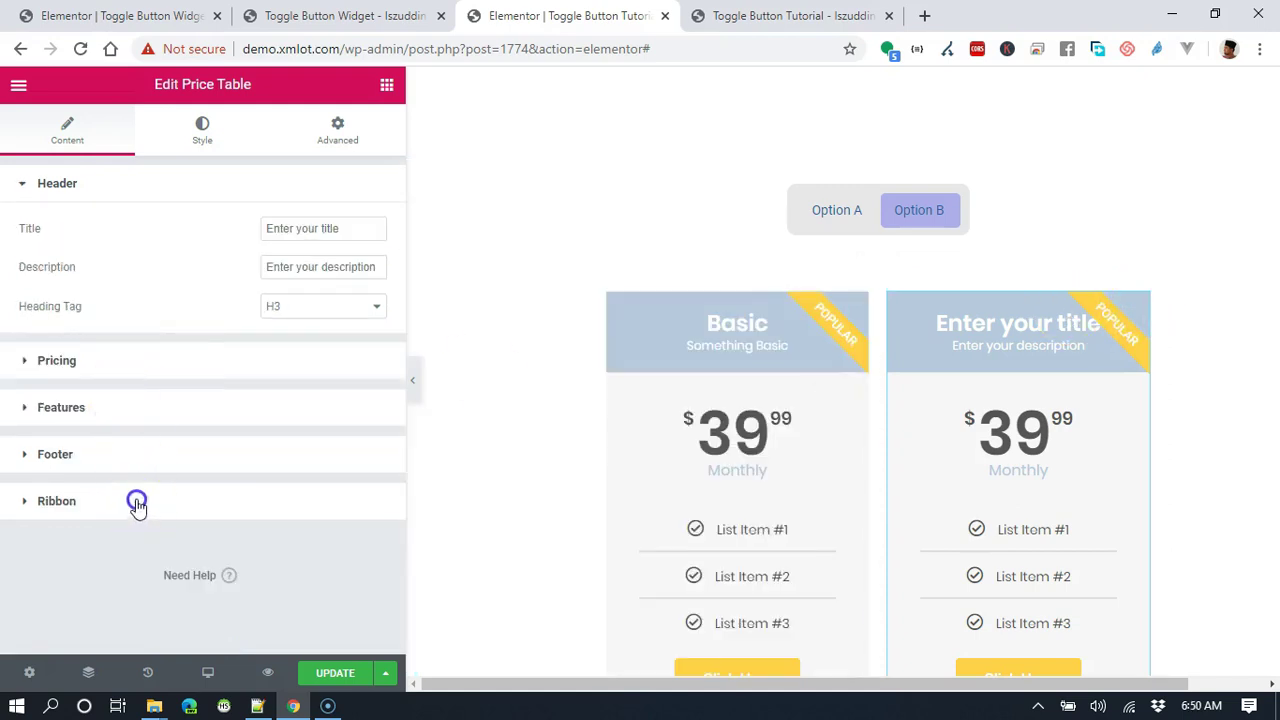
left_click(355, 426)
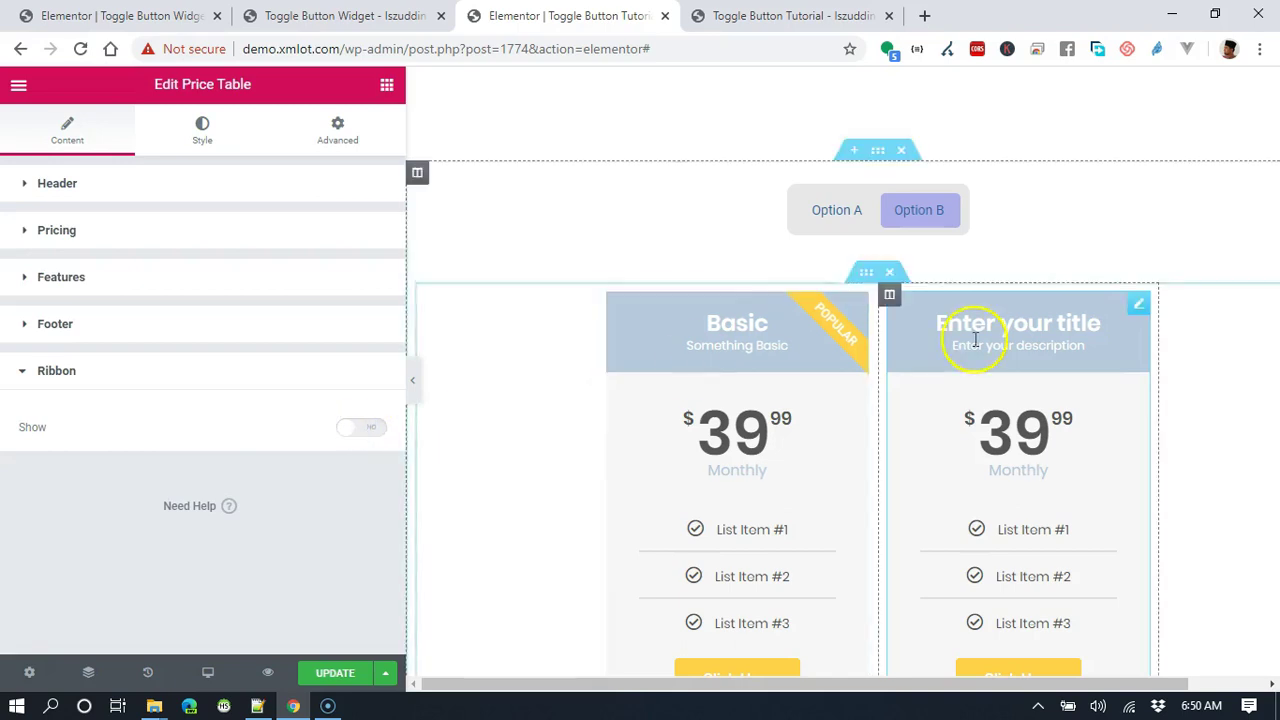
Set the second price table's title to "Premium" and its description to "Better and Faster"
left_click(137, 182)
triple_click(298, 230)
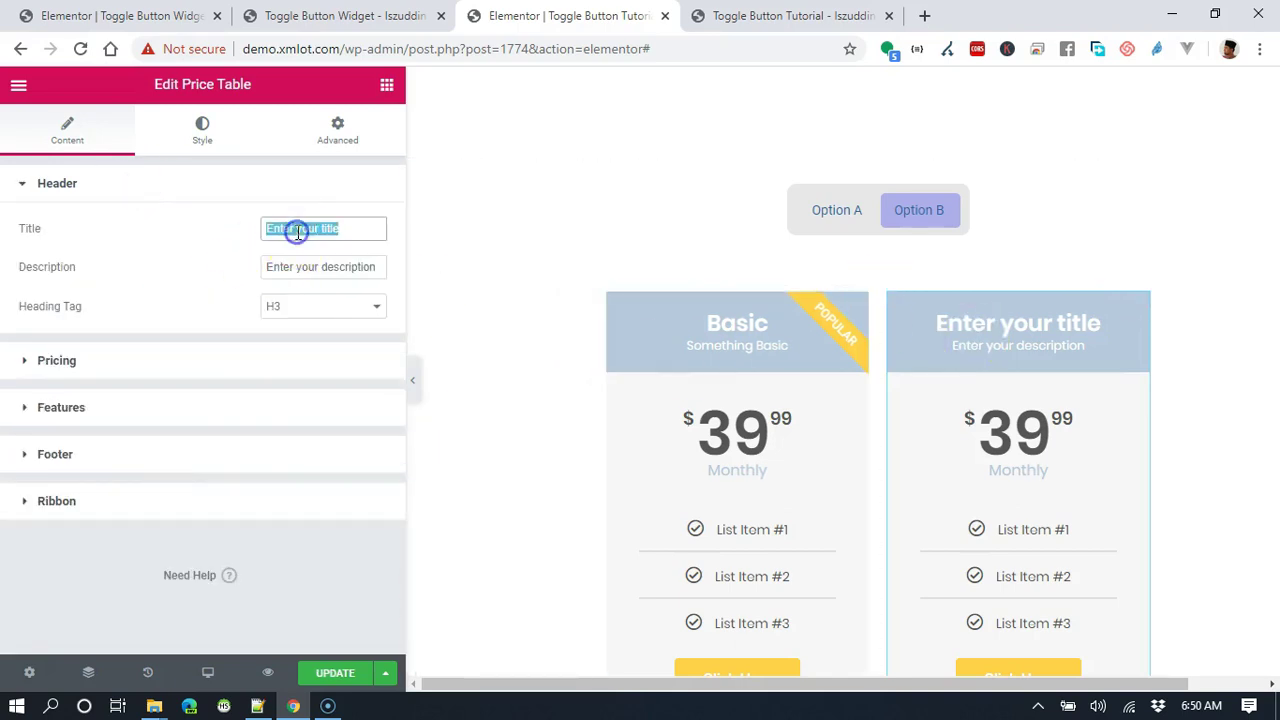
type("Premium")
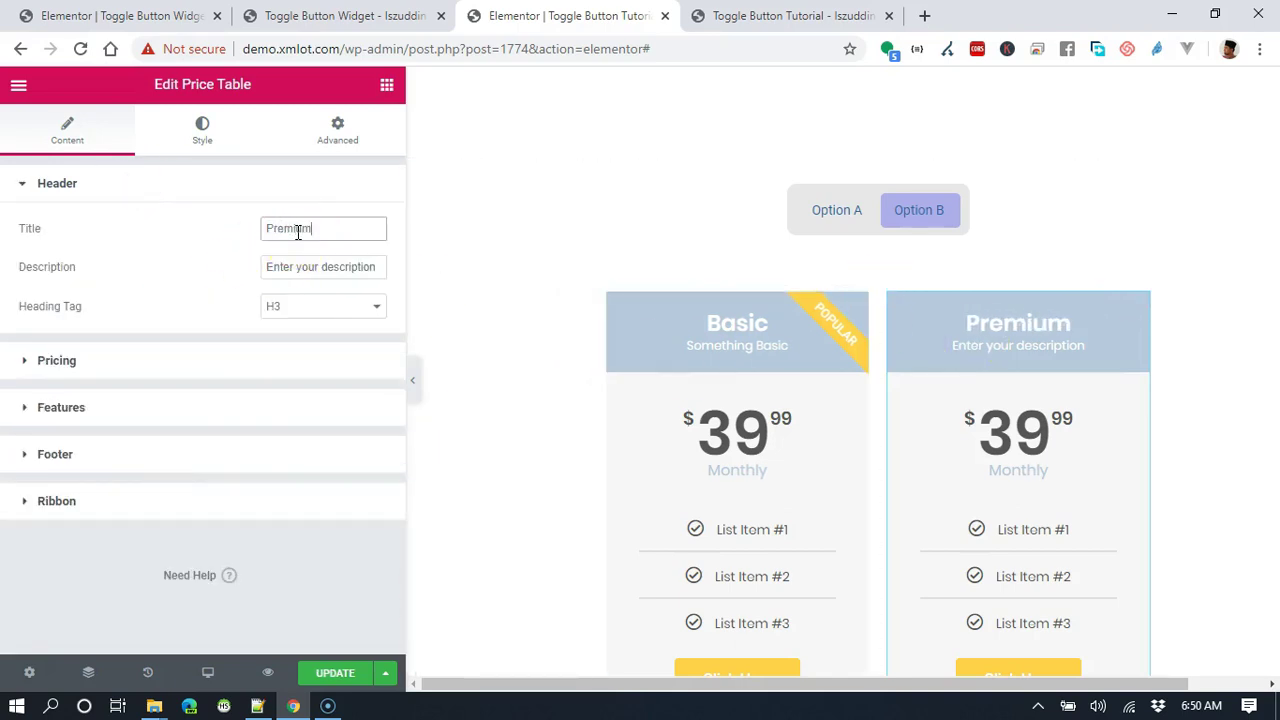
triple_click(330, 268)
type("Better and Faster")
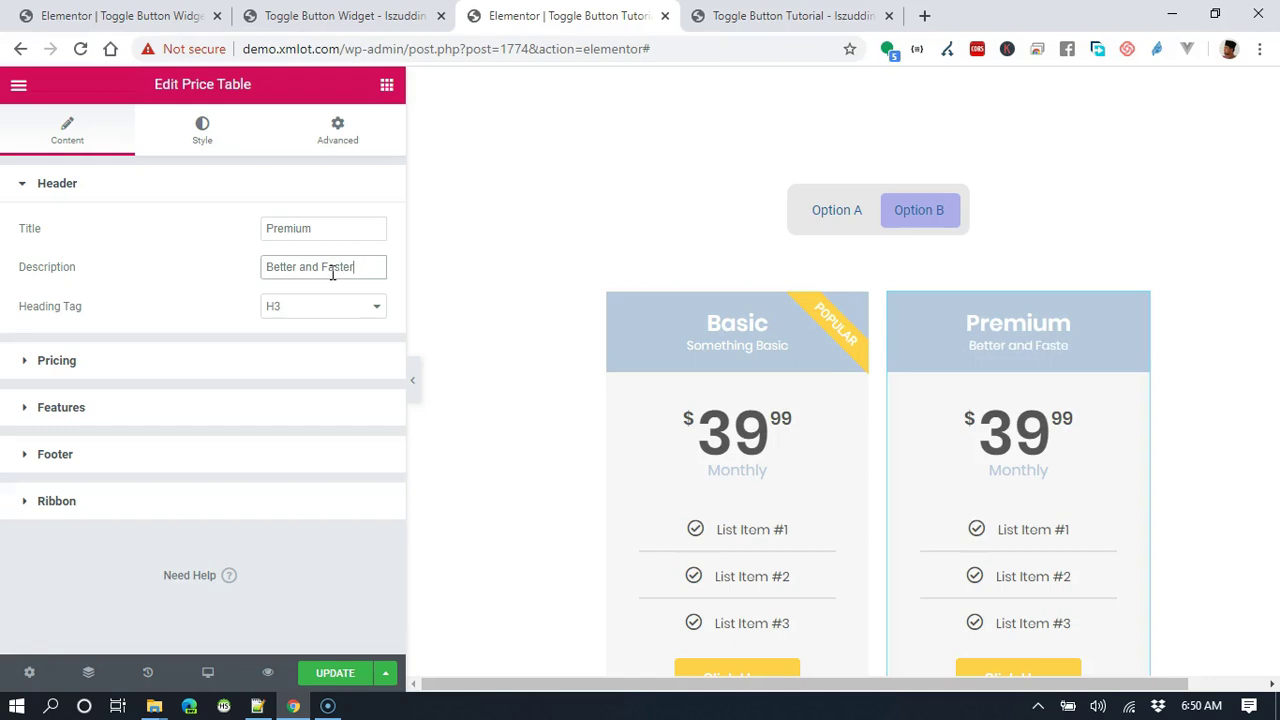
left_click(237, 218)
Change the Premium price table's header background to the muted purple-blue #8889C9
left_click(202, 133)
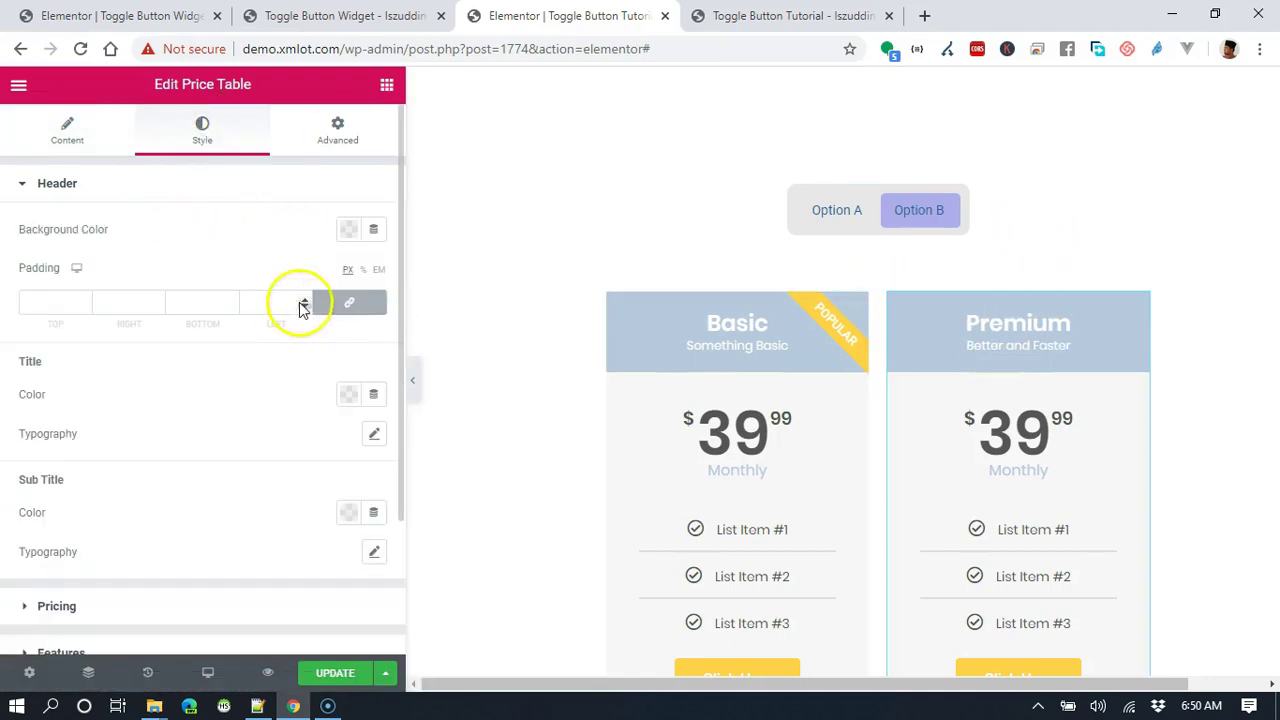
left_click(347, 229)
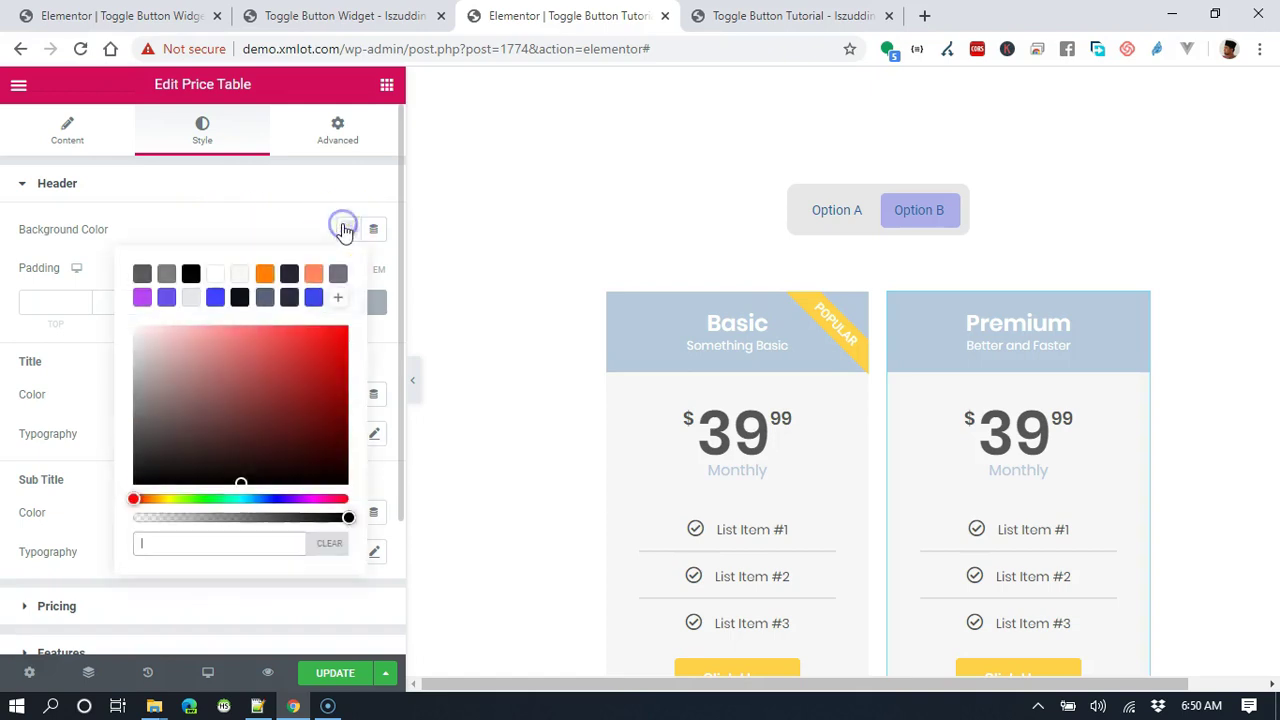
left_click(215, 297)
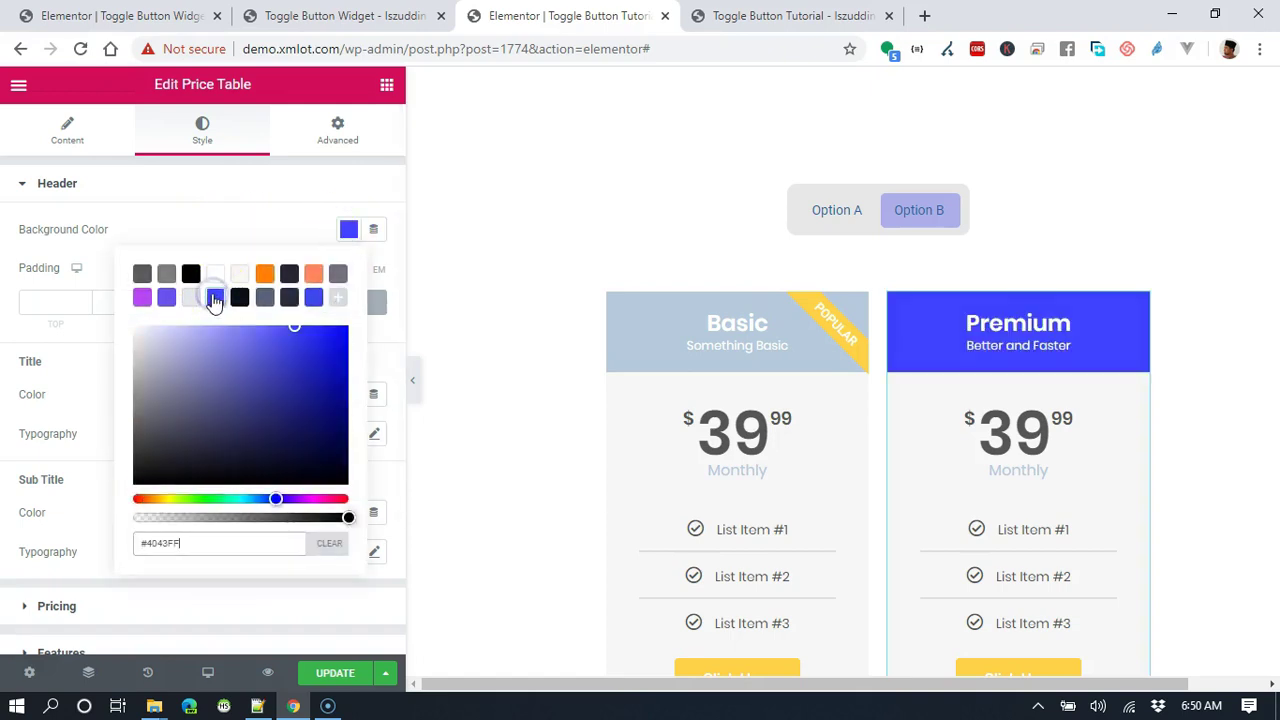
left_click_drag(207, 340, 202, 358)
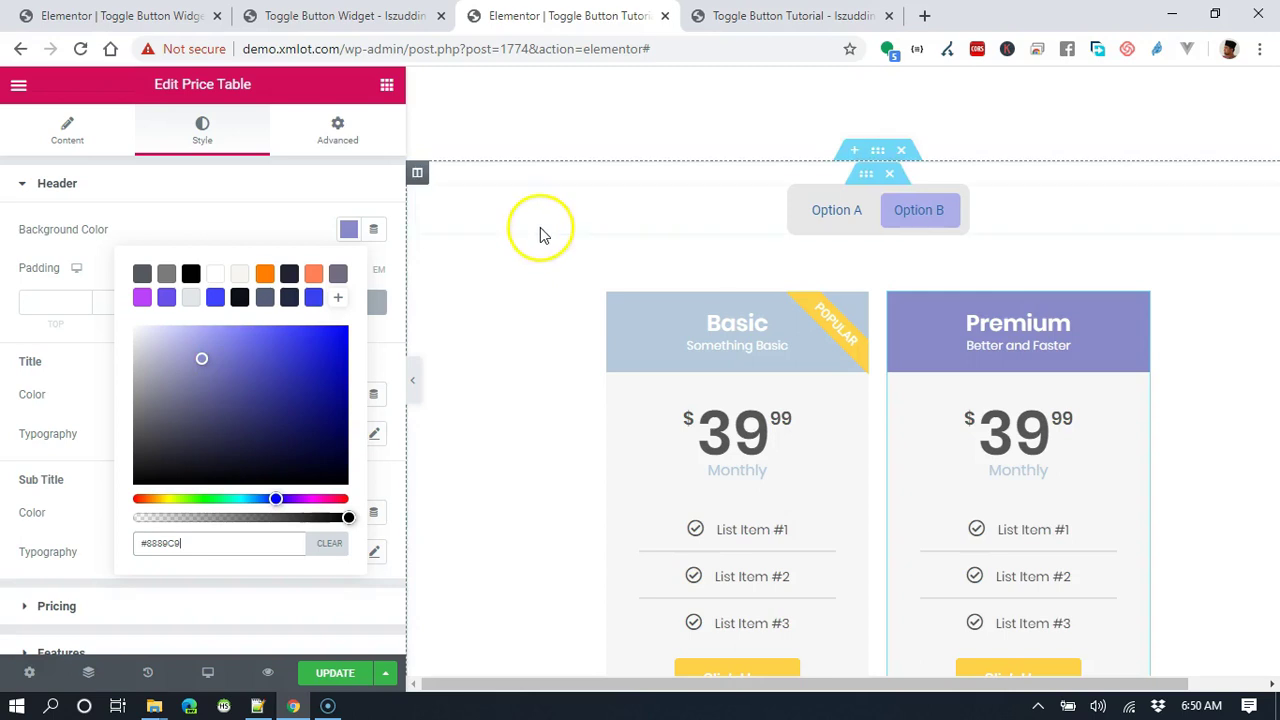
left_click(597, 145)
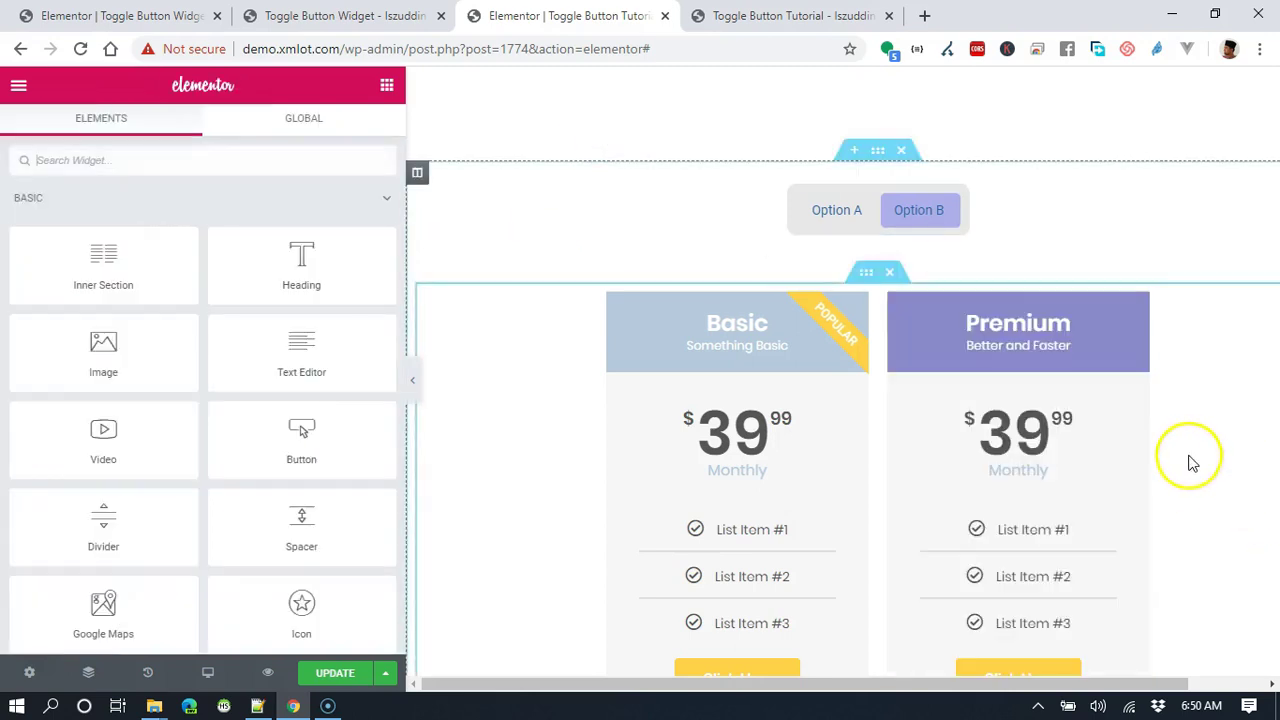
Duplicate the inner section that holds the Basic and Premium price tables
scroll(1196, 466, "down", 2)
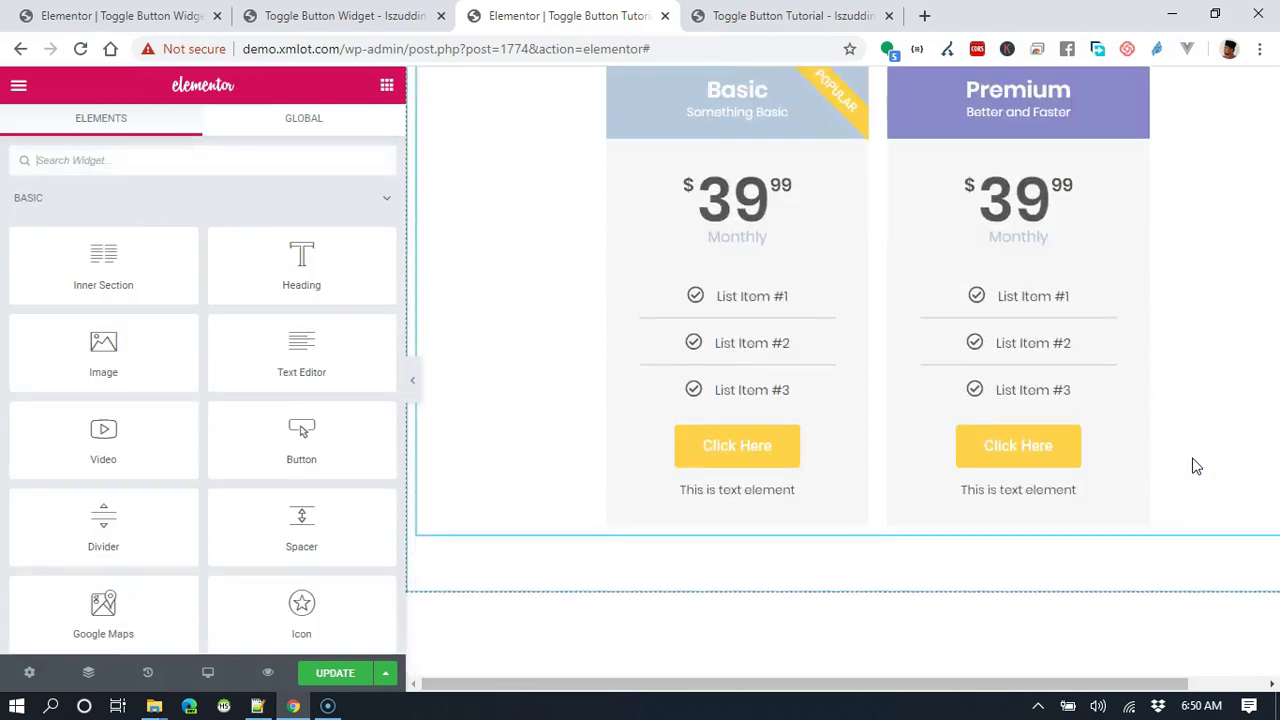
scroll(1196, 466, "up", 1)
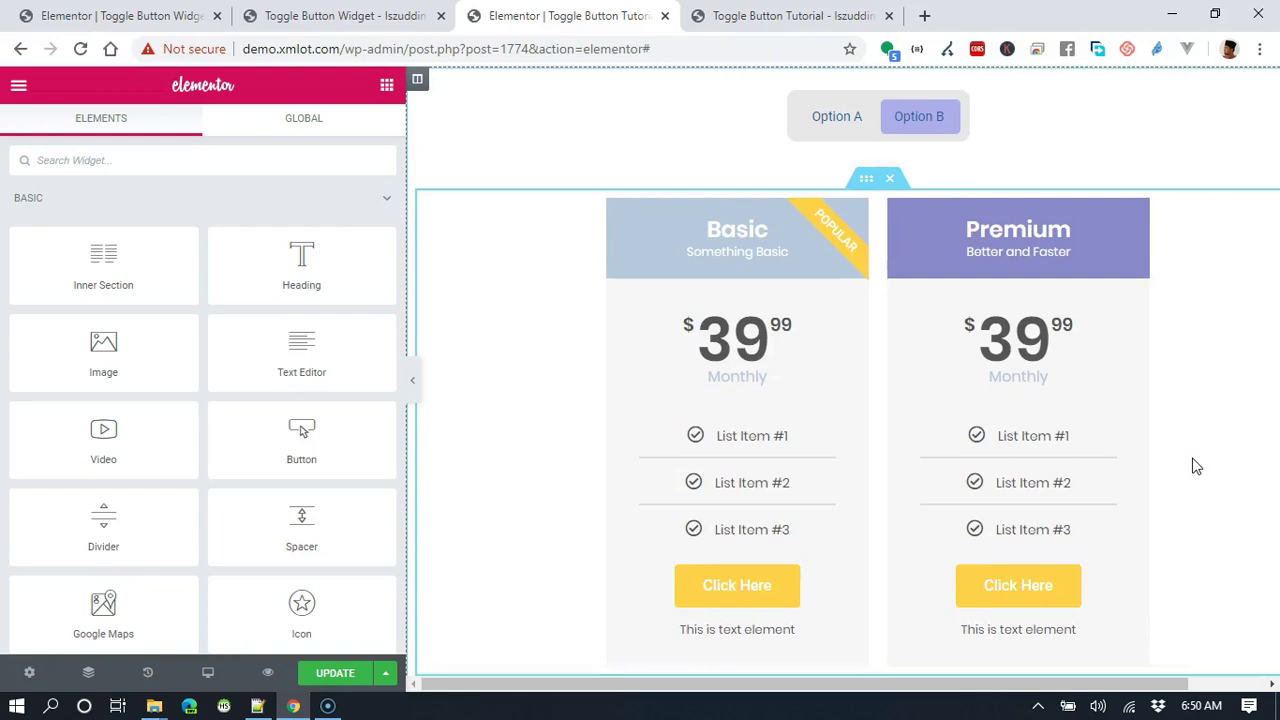
right_click(860, 177)
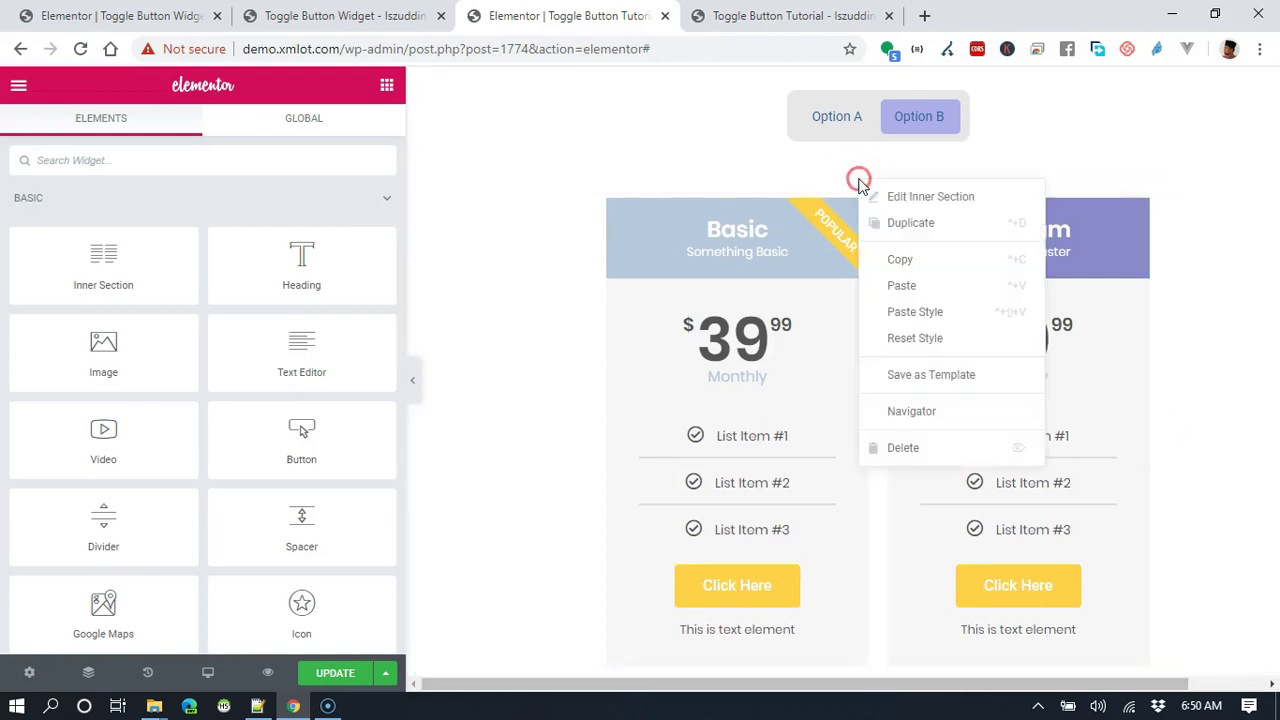
left_click(928, 229)
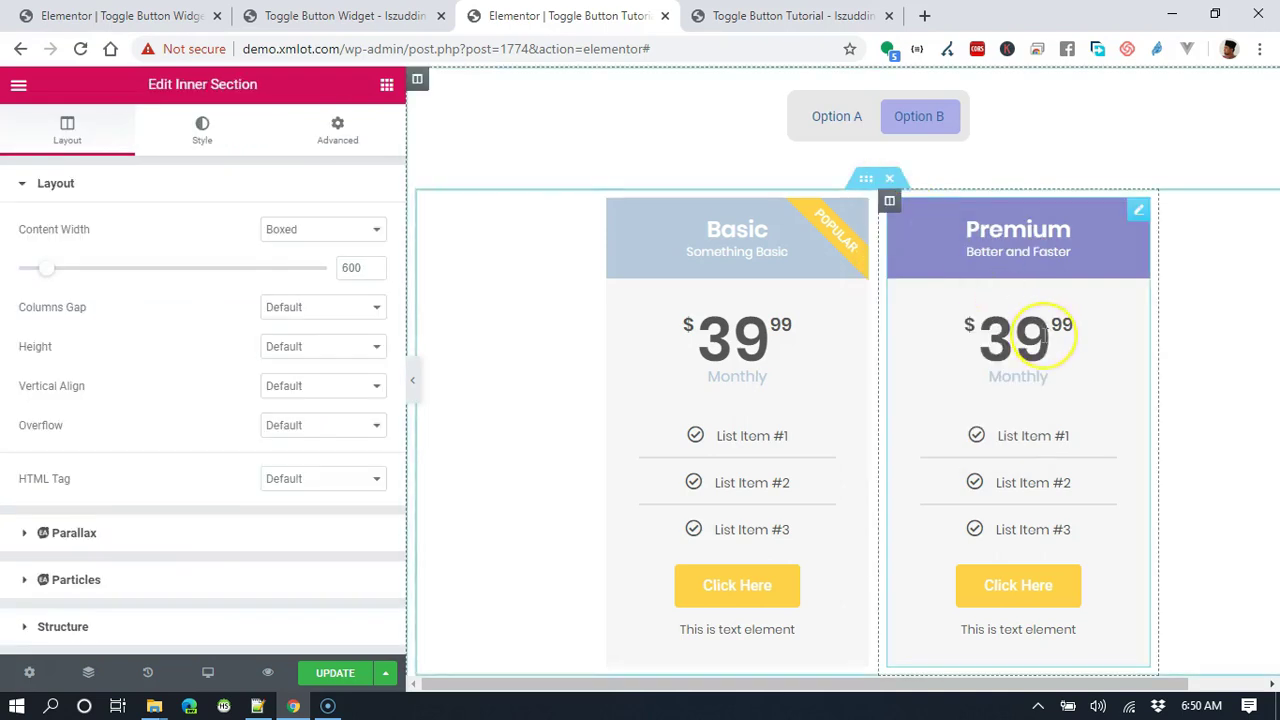
scroll(1044, 335, "down", 5)
scroll(1044, 335, "down", 1)
scroll(1044, 335, "up", 1)
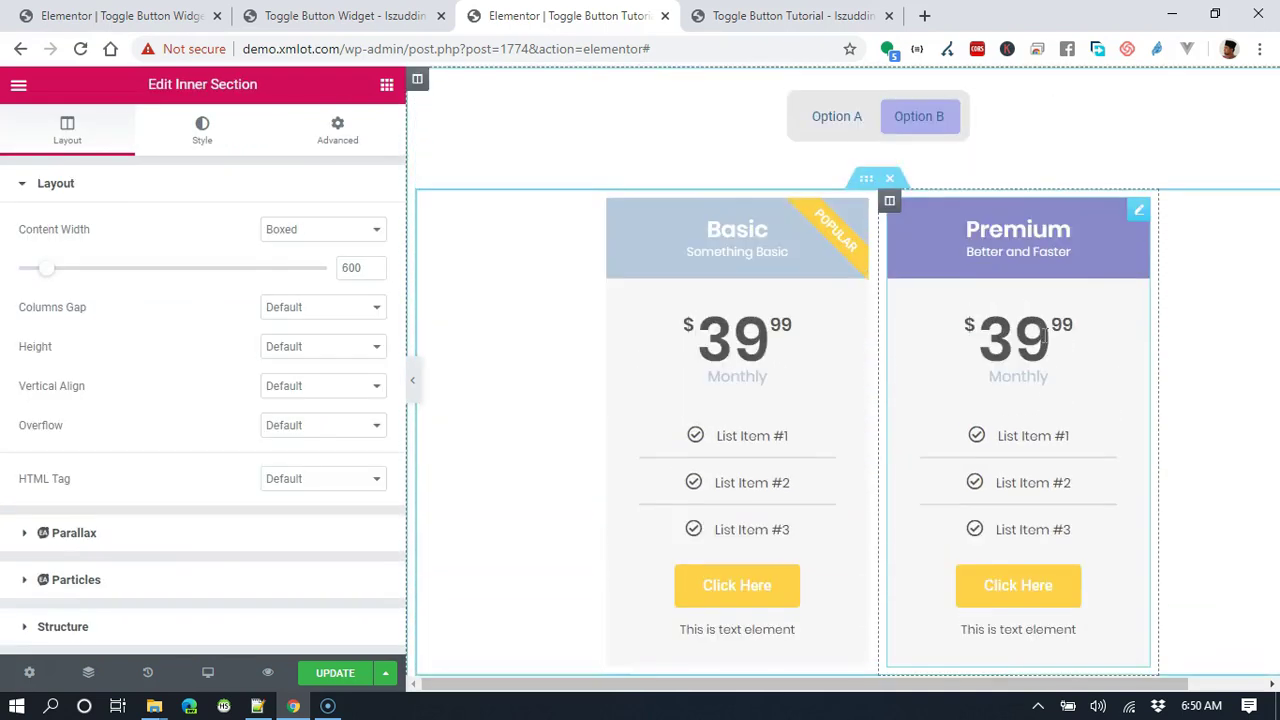
scroll(1044, 335, "up", 1)
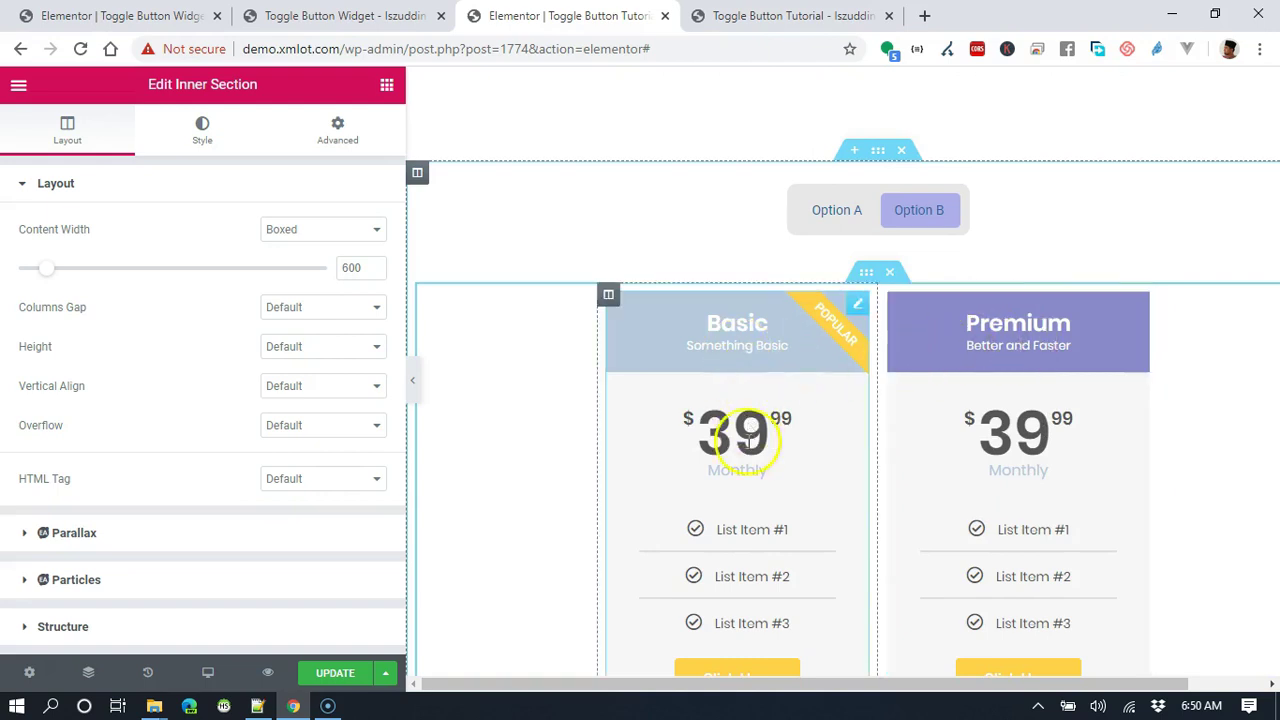
left_click(874, 276)
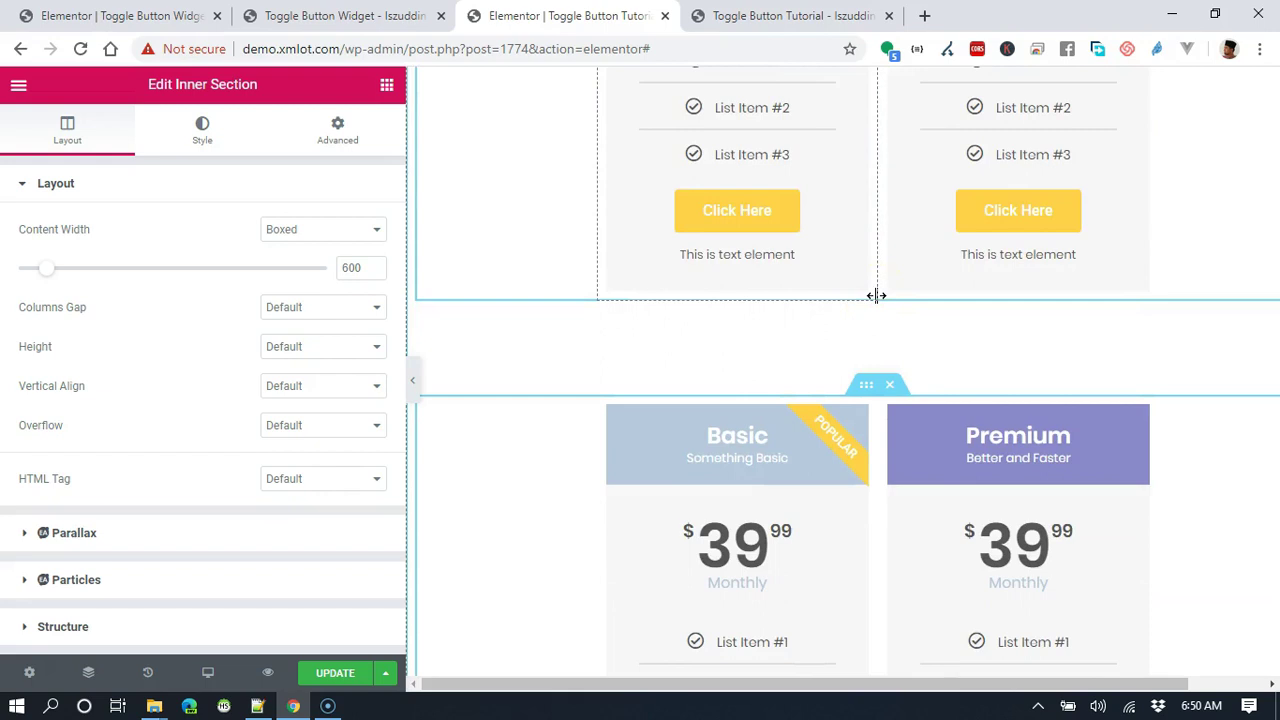
scroll(884, 328, "up", 4)
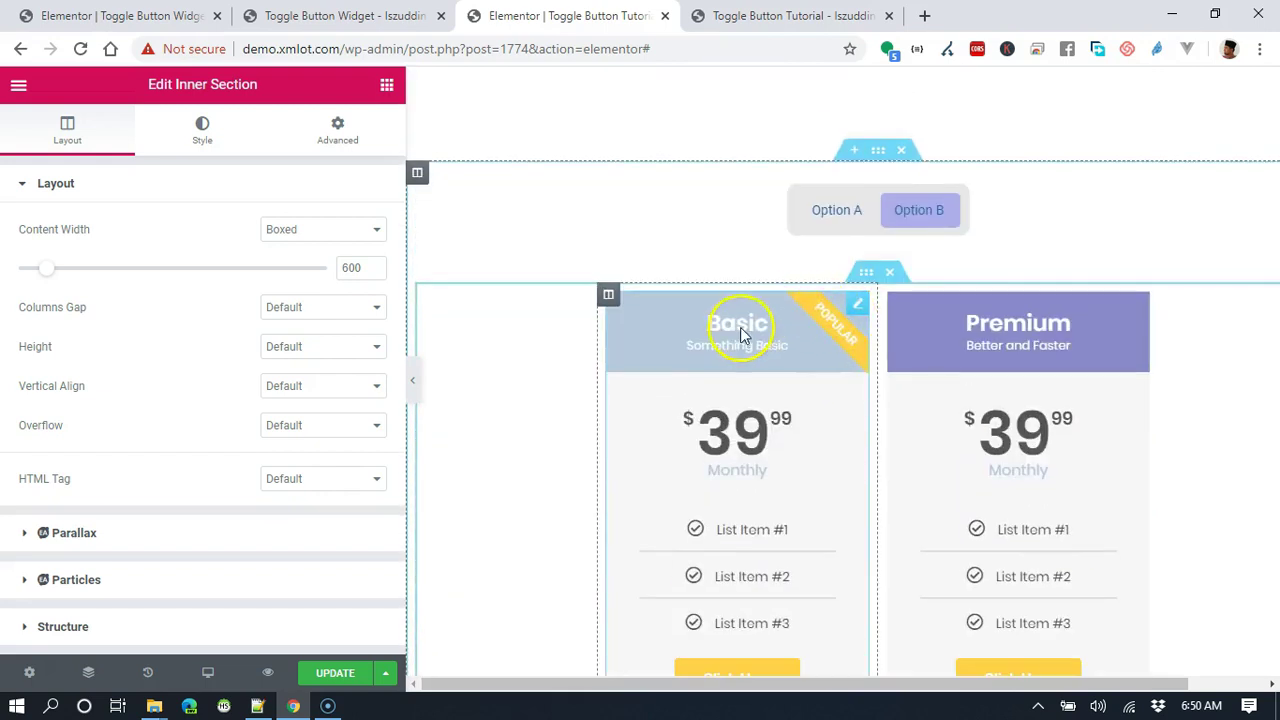
Set the upper section's Basic price table to a price of 139.99 and the period "Yearly"
left_click(752, 346)
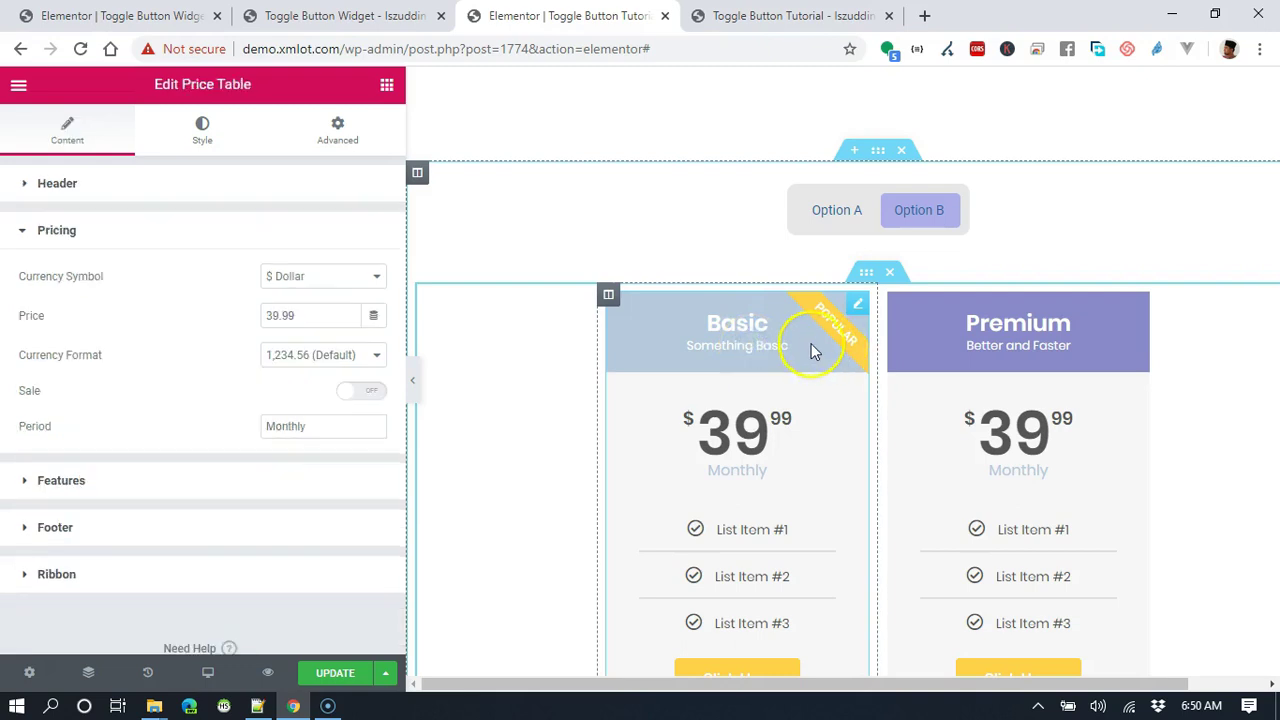
left_click(134, 186)
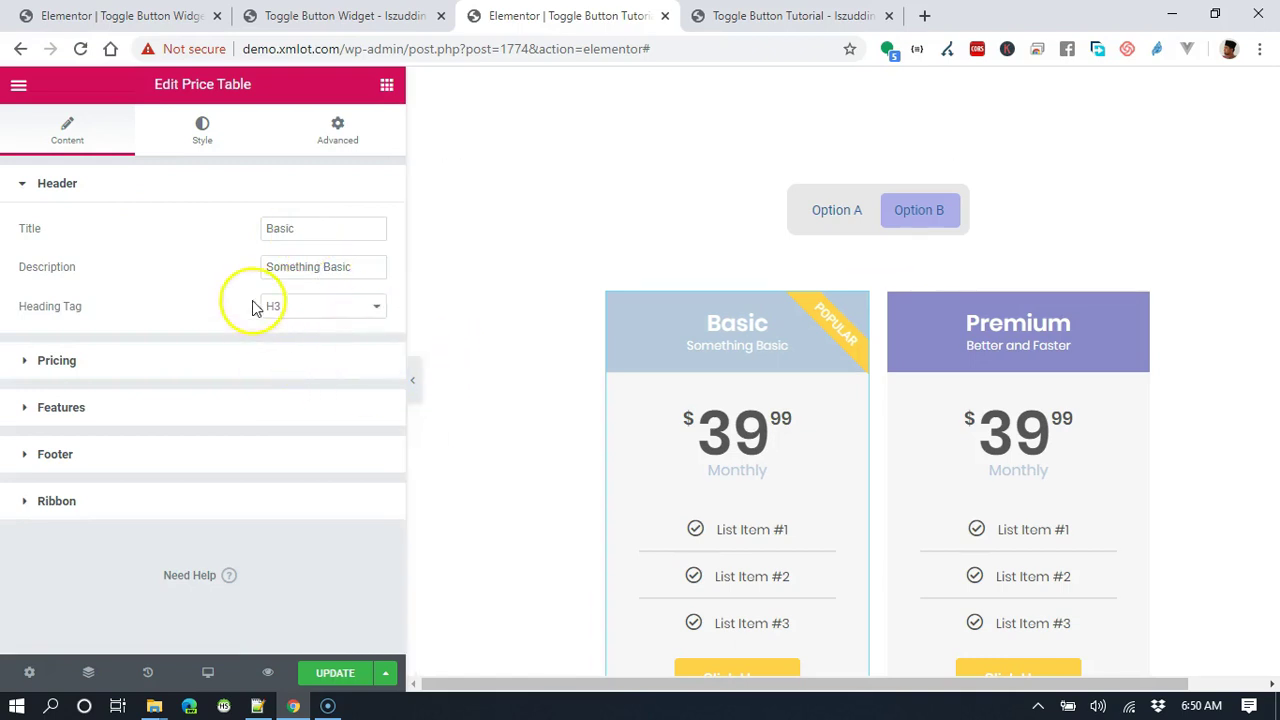
left_click(176, 361)
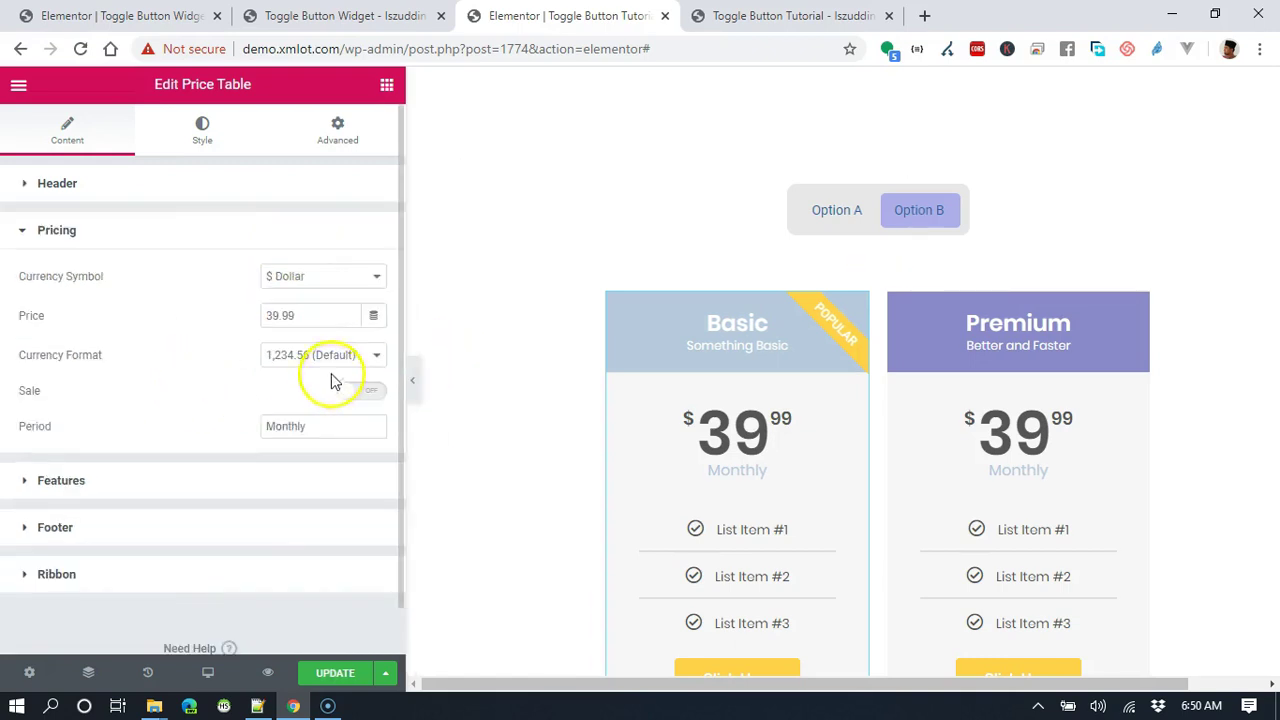
left_click(311, 313)
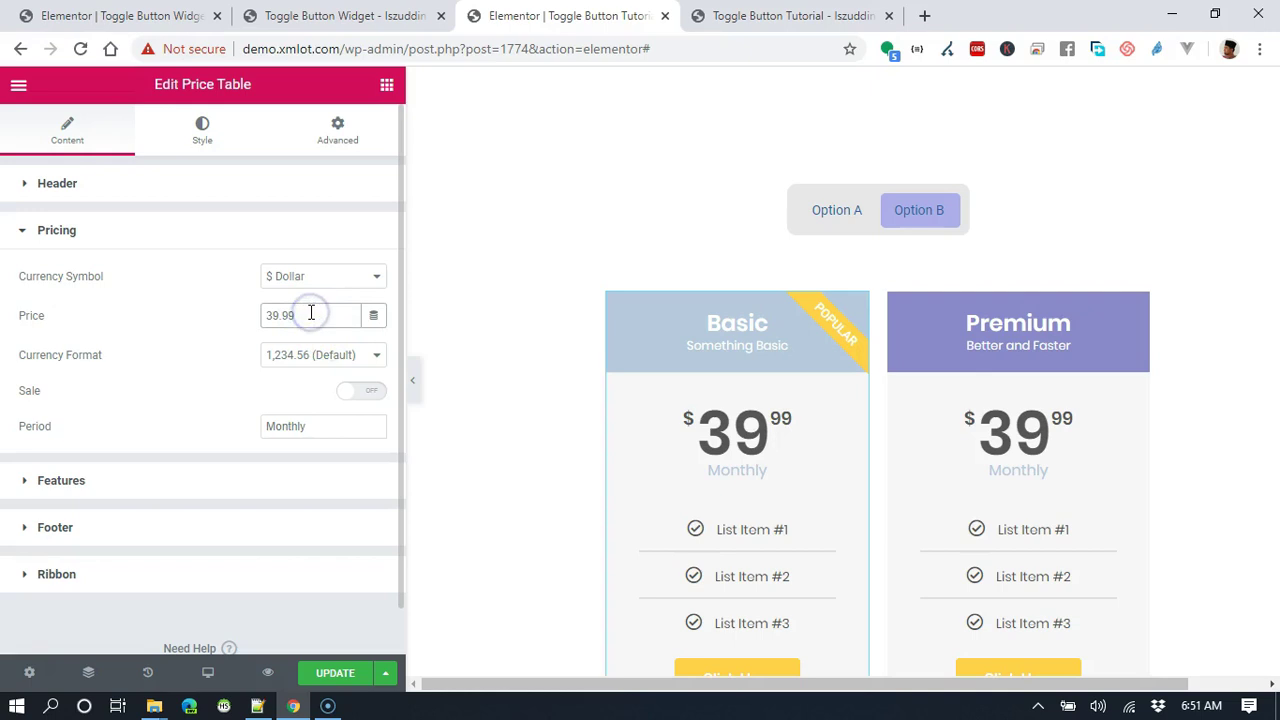
key("Home")
type("1")
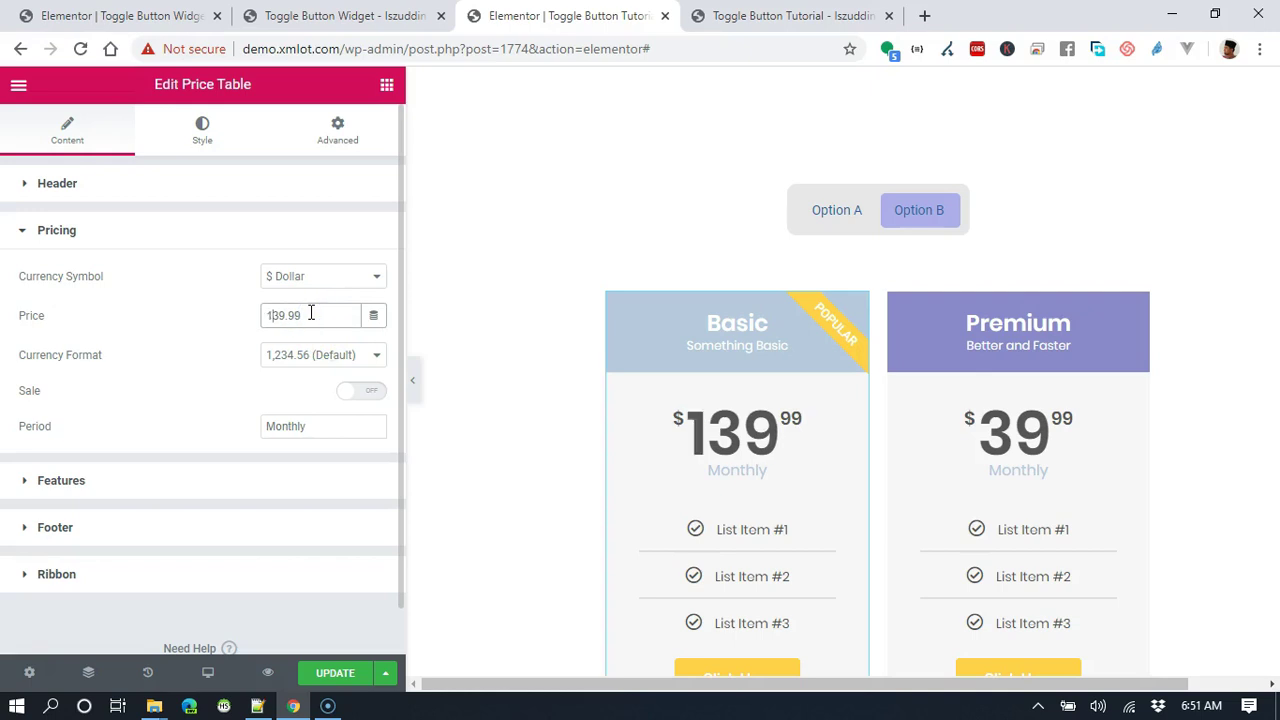
left_click(287, 421)
type("Year")
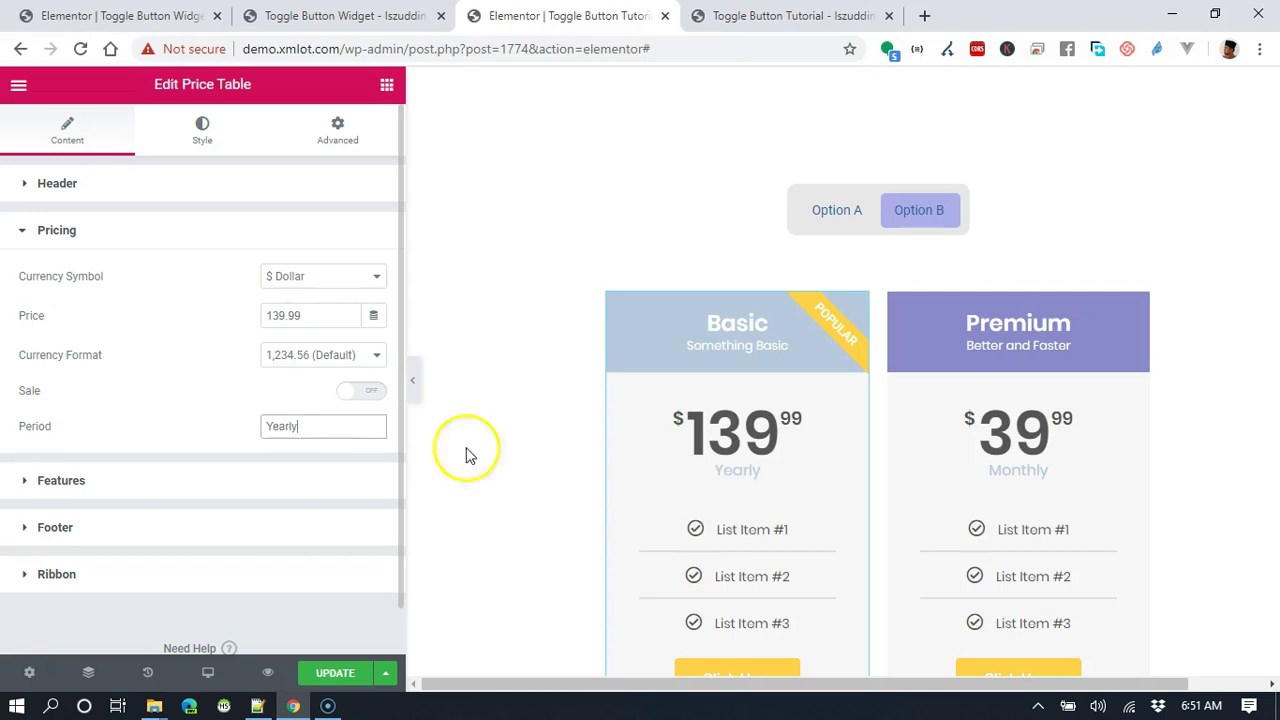
Change the upper section's Basic price to 399
left_click(1030, 350)
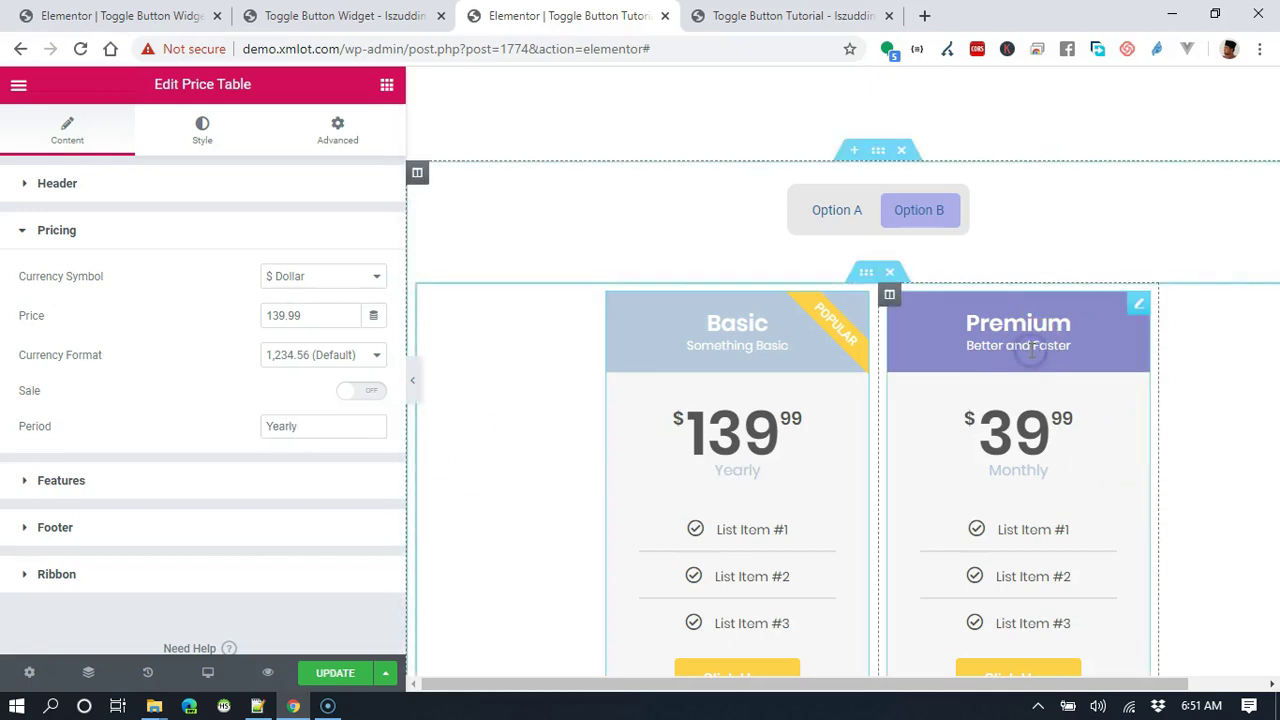
left_click(777, 354)
left_click(752, 357)
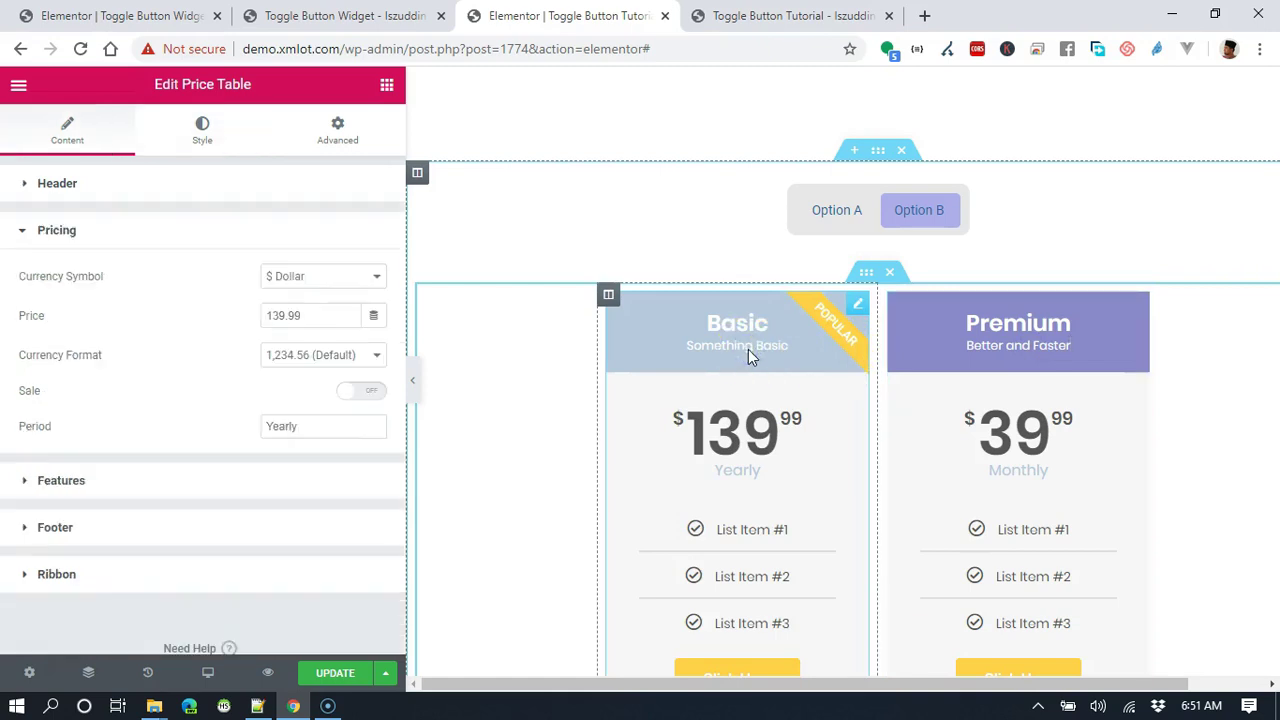
left_click(273, 315)
key("BackSpace")
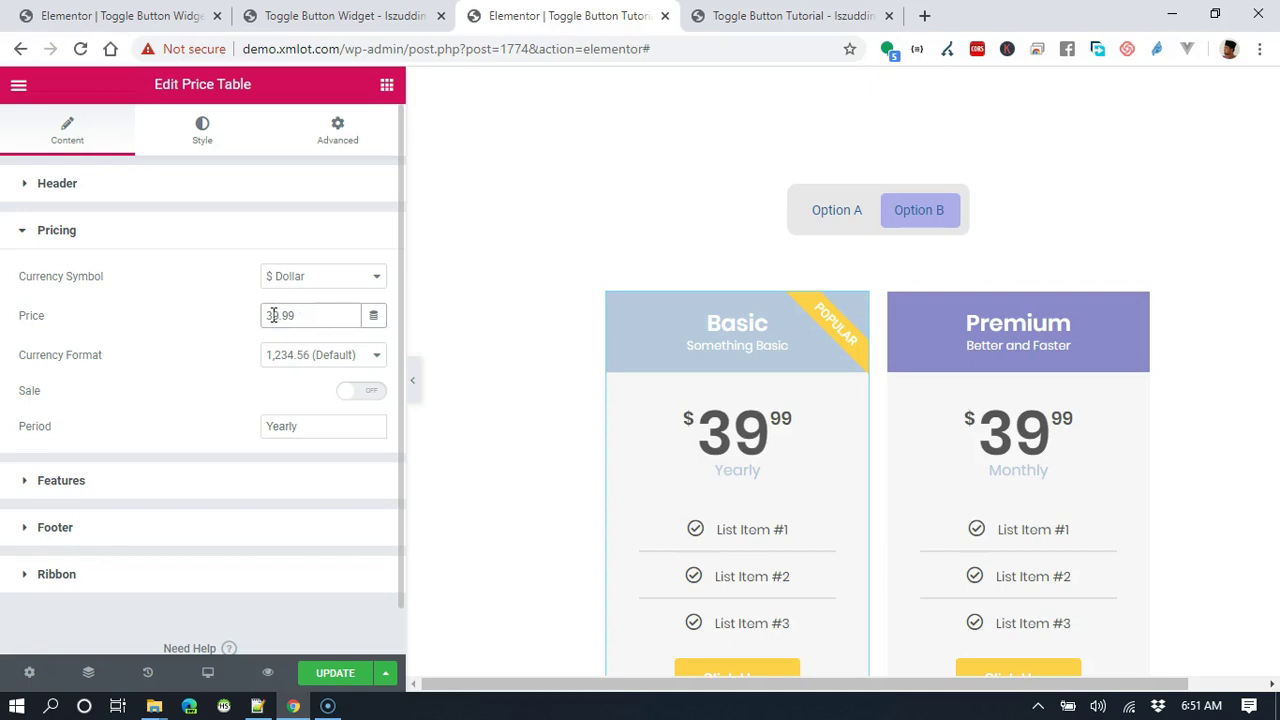
type("9")
key("BackSpace")
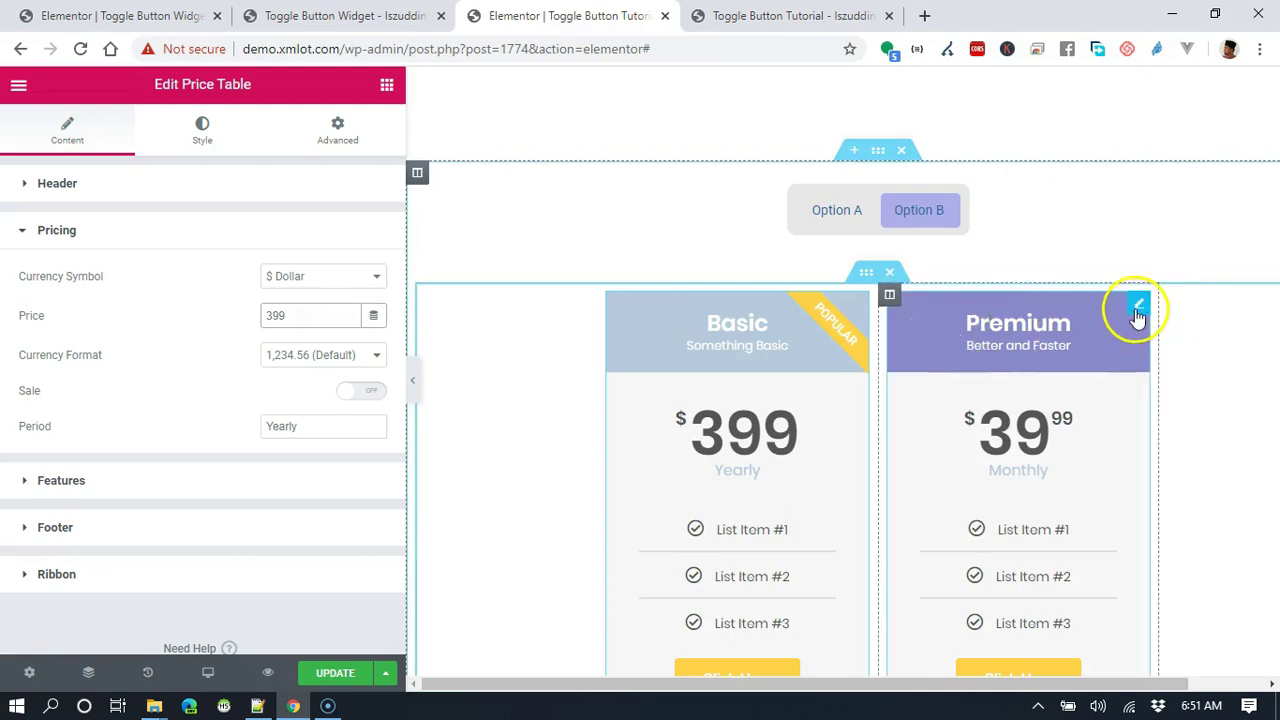
Set the price of the Basic table in the lower, monthly section to 19
scroll(1130, 340, "down", 4)
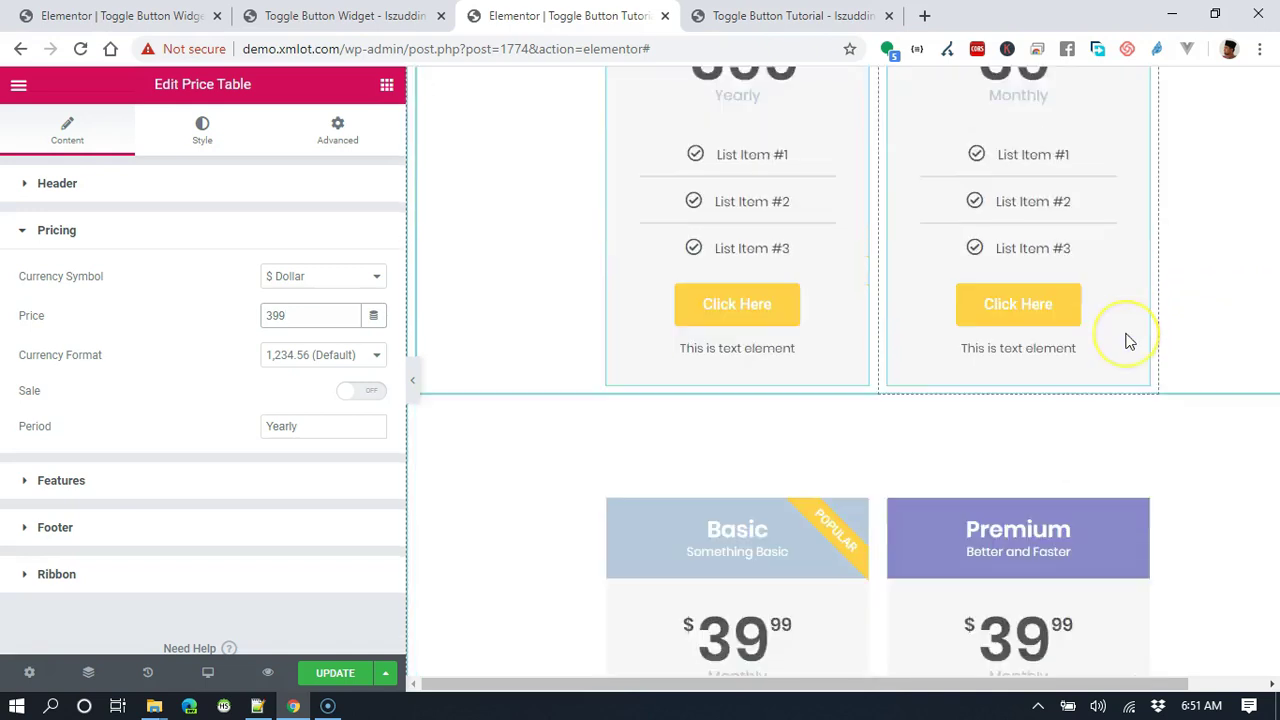
scroll(1130, 340, "down", 3)
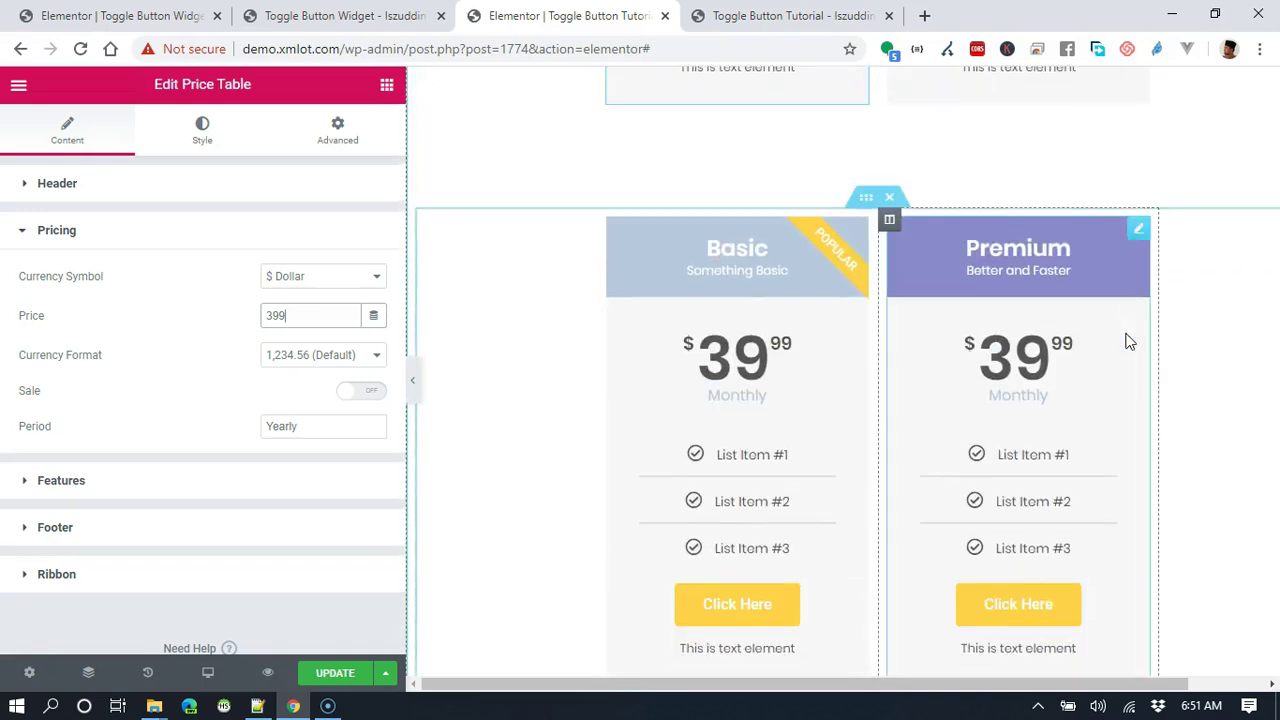
scroll(1130, 340, "up", 1)
left_click(713, 435)
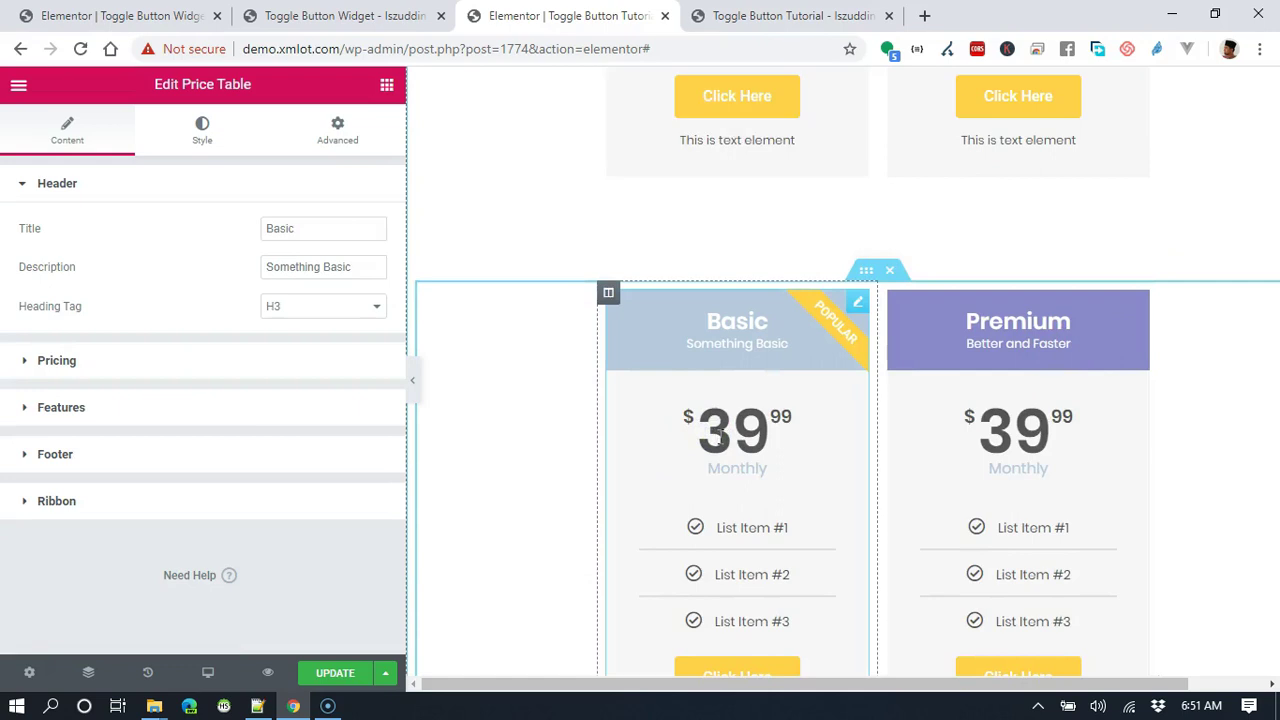
left_click(309, 360)
left_click(318, 308)
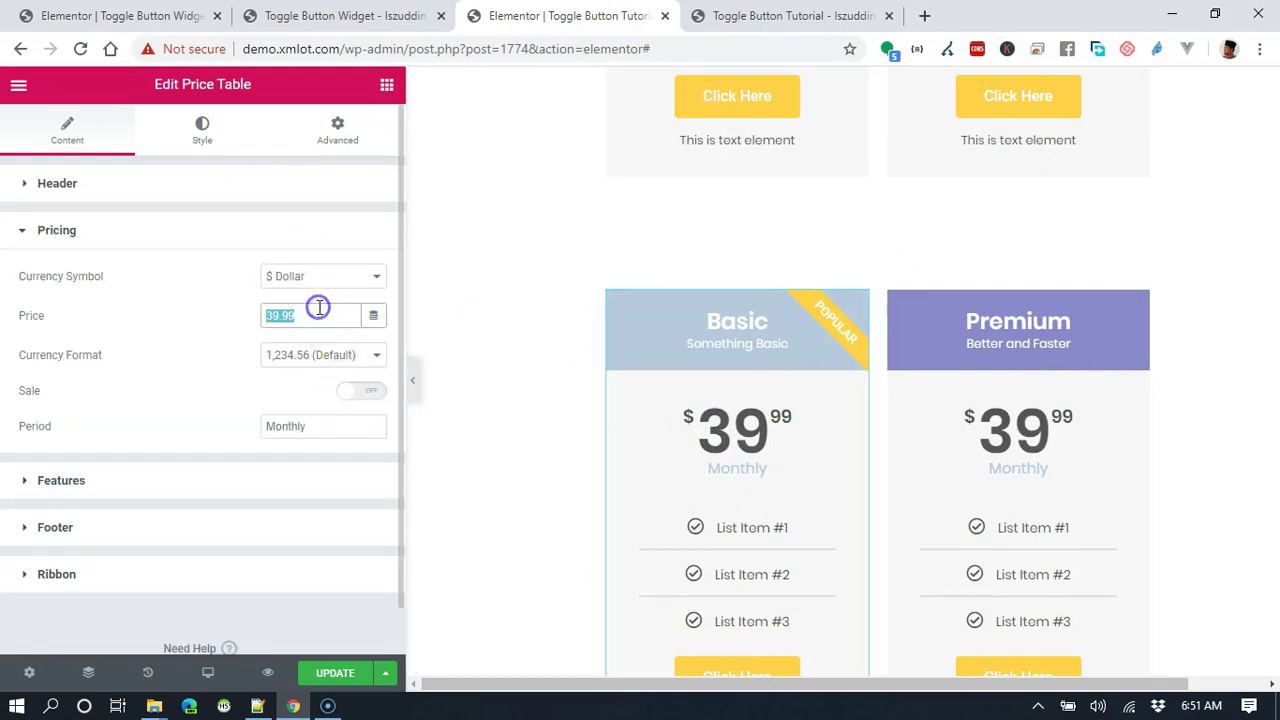
type("19")
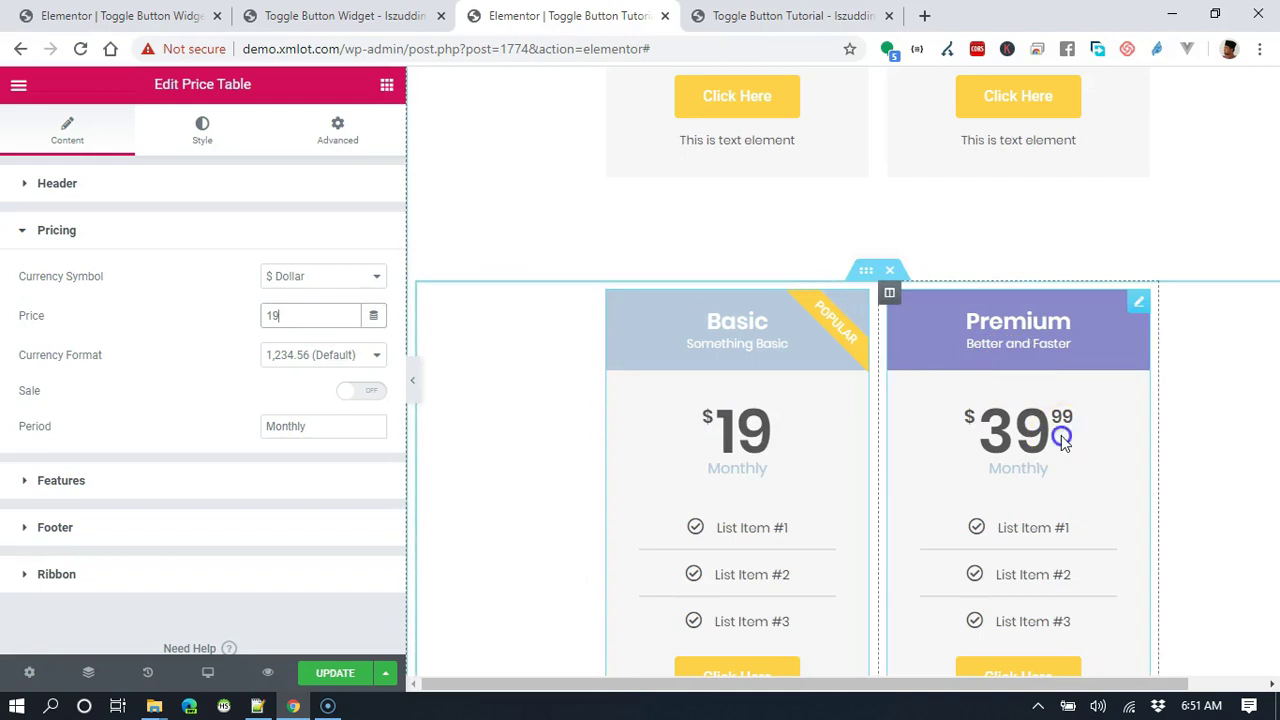
Set the price of the Premium table in the lower, monthly section to 39
left_click(1063, 443)
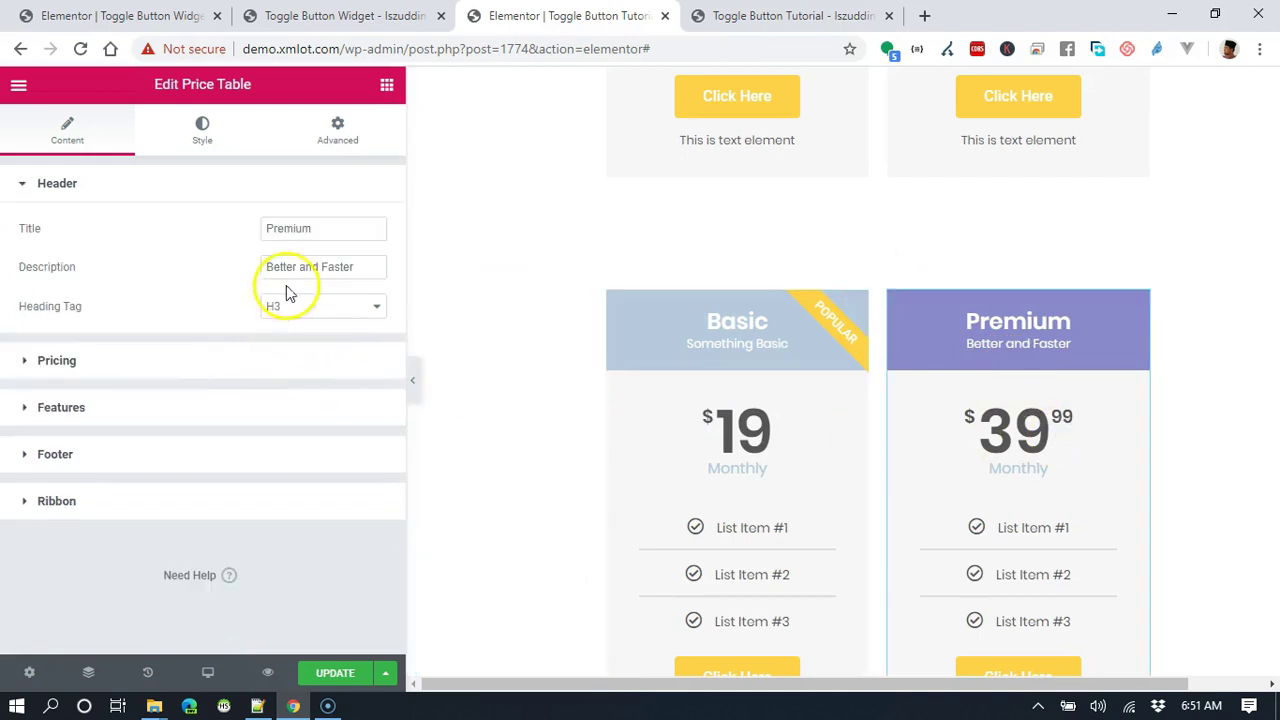
left_click(309, 364)
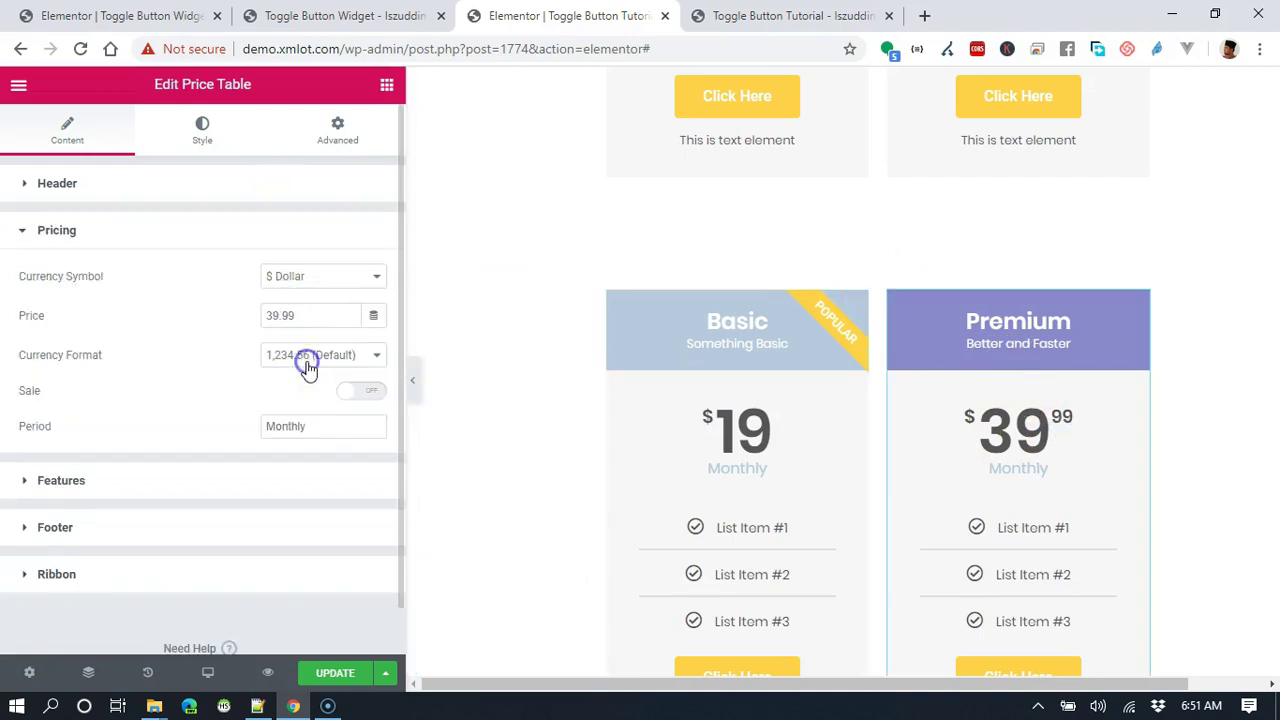
double_click(306, 318)
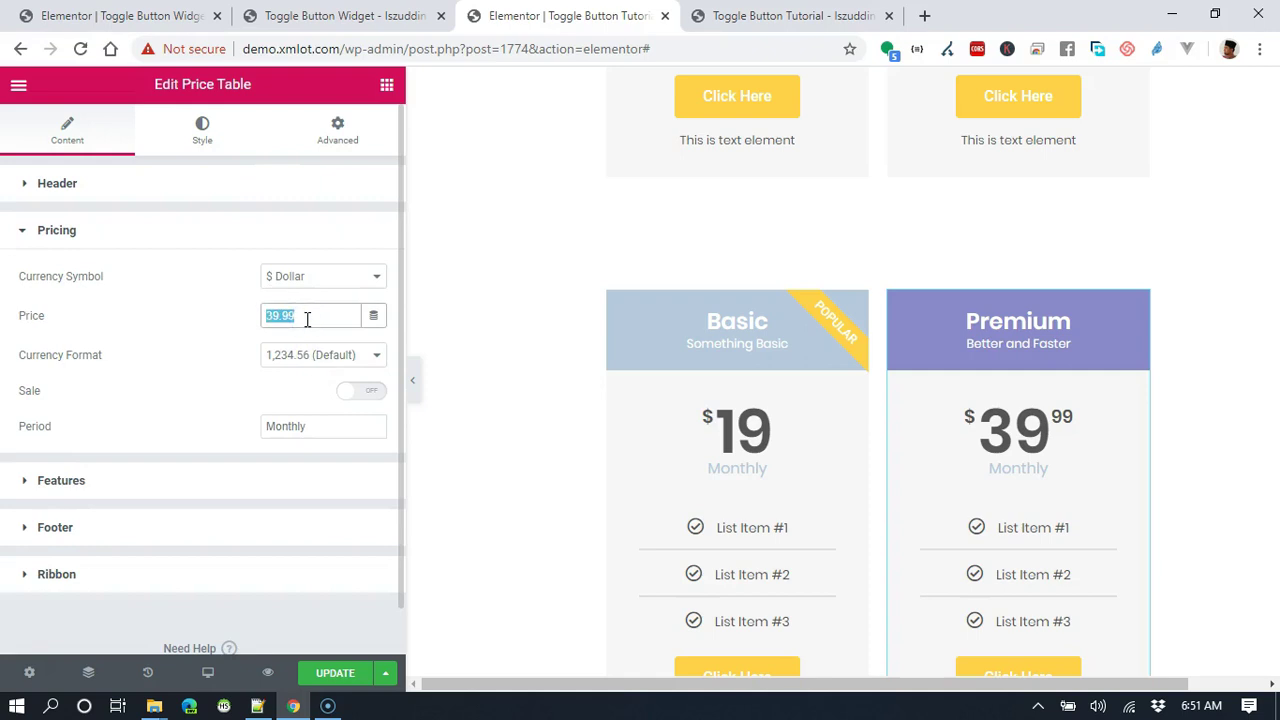
type("39")
Set the price of the Basic table in the upper, yearly section to 199
scroll(995, 322, "up", 3)
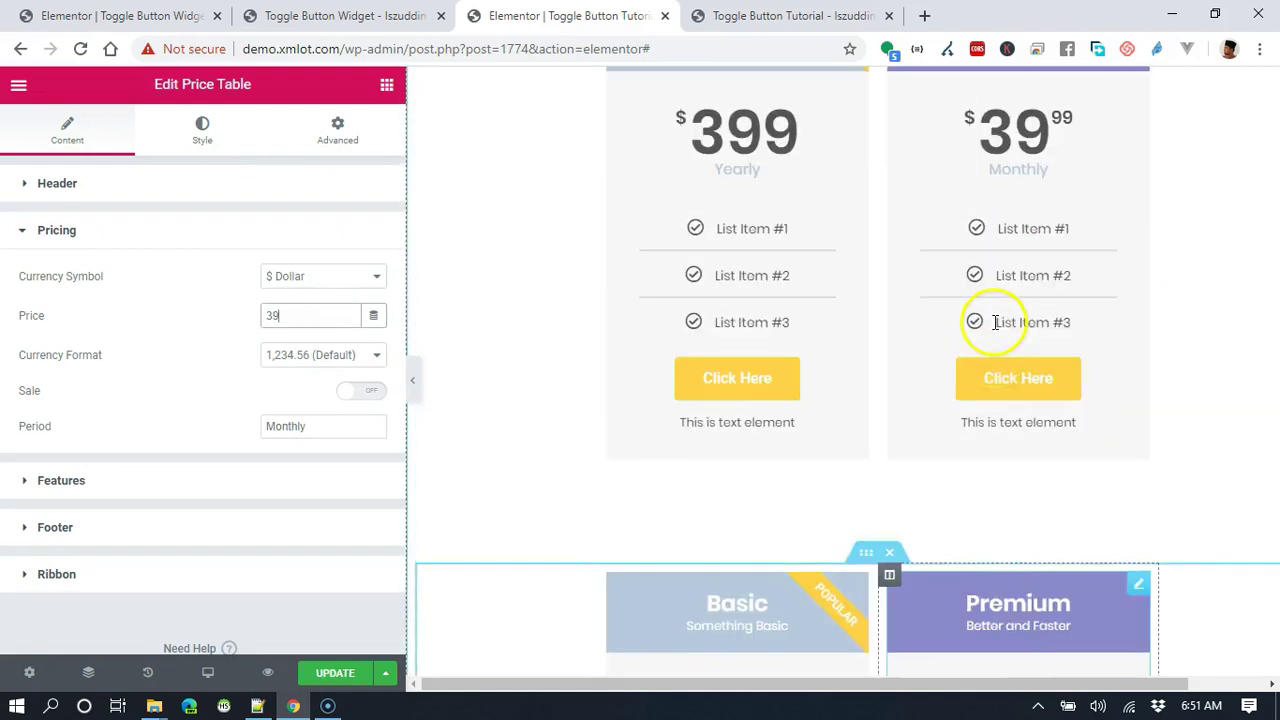
scroll(995, 322, "up", 1)
left_click(748, 228)
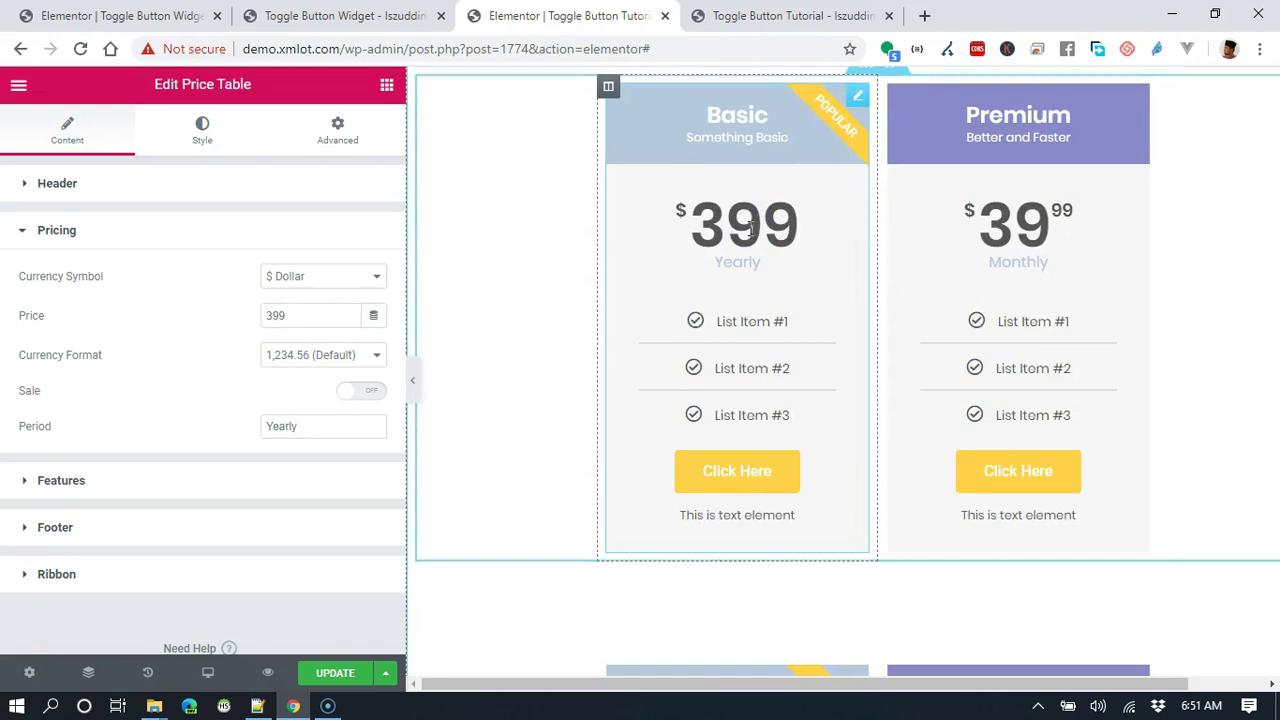
left_click(284, 313)
type("199")
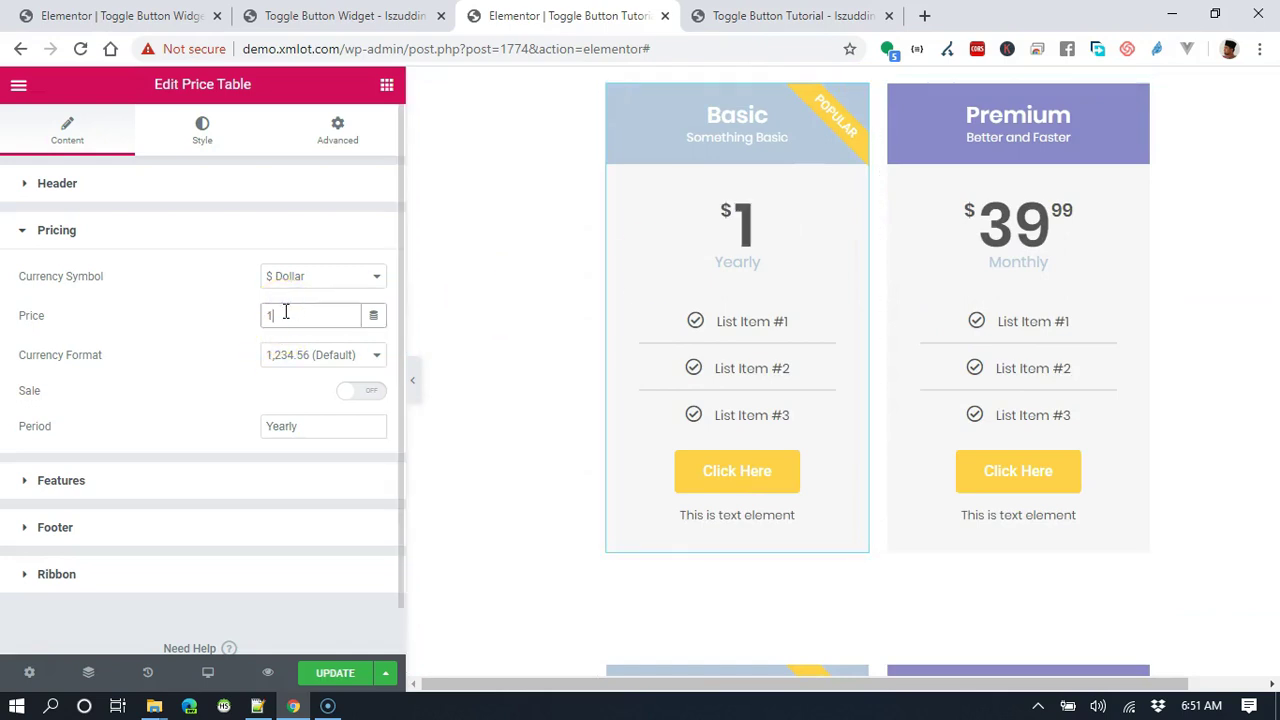
Set the price of the Premium table in the upper section to 399
left_click(1014, 245)
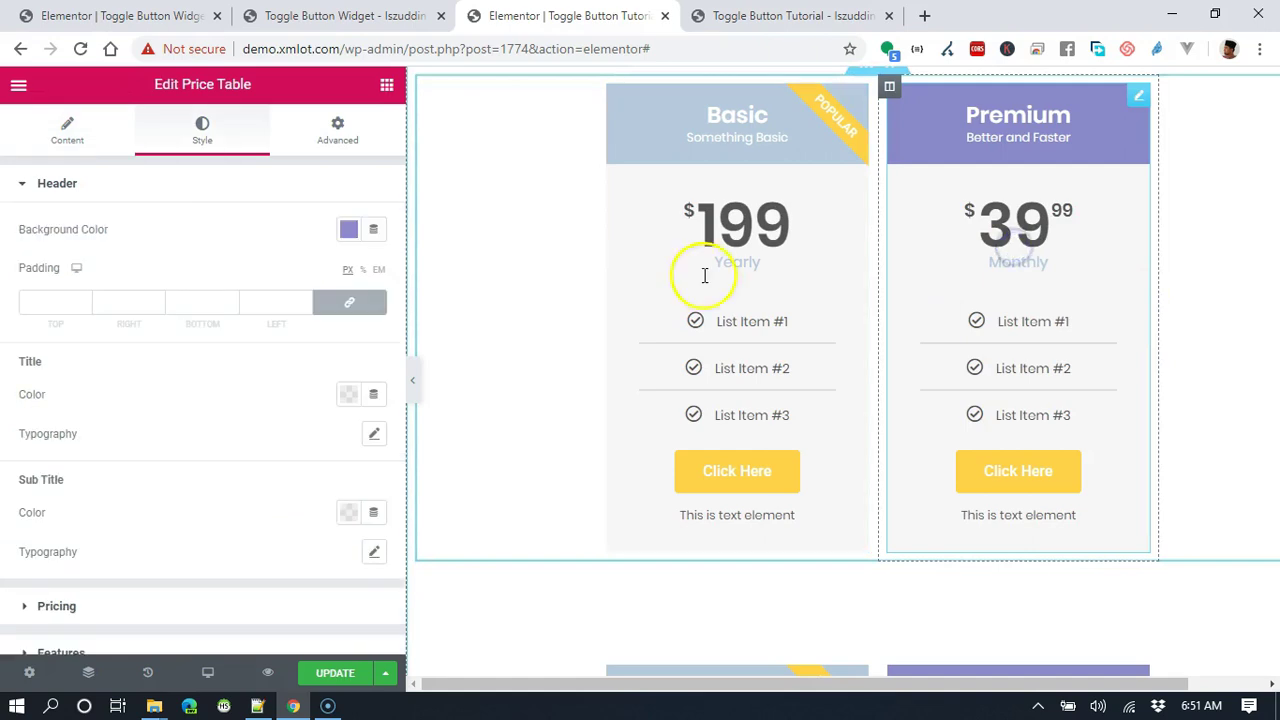
scroll(315, 385, "down", 1)
scroll(315, 385, "up", 1)
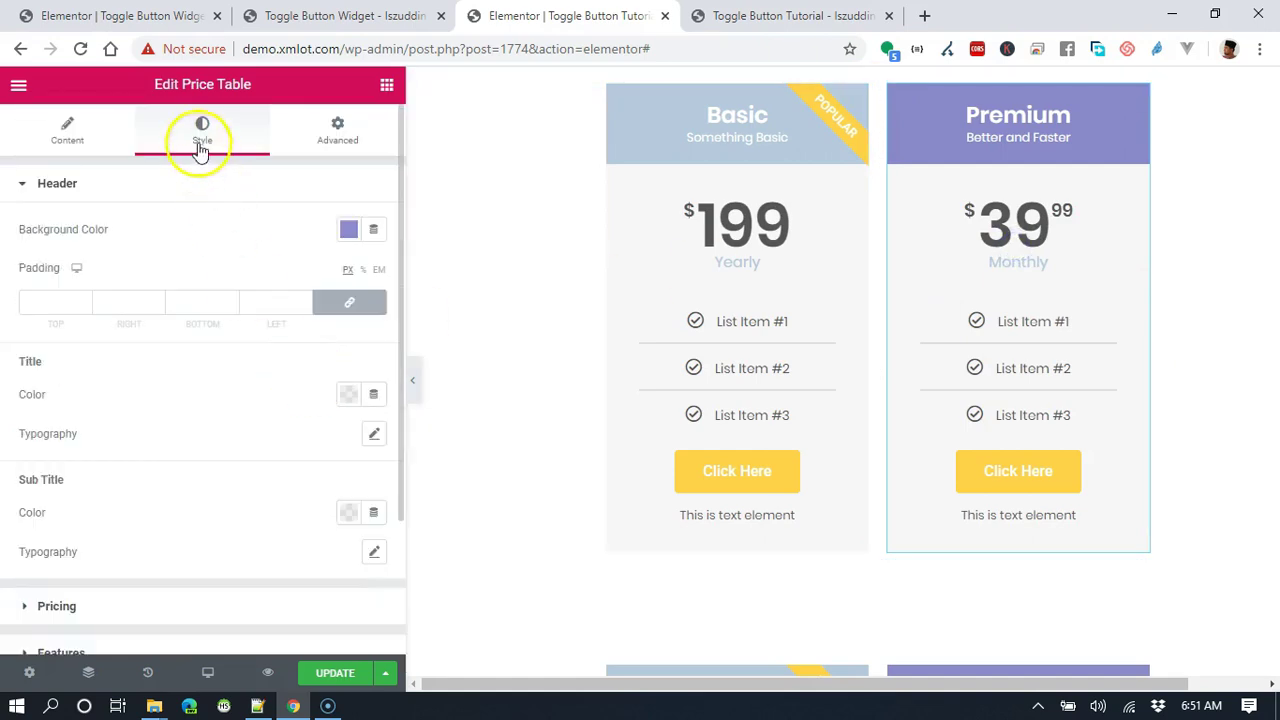
left_click(62, 135)
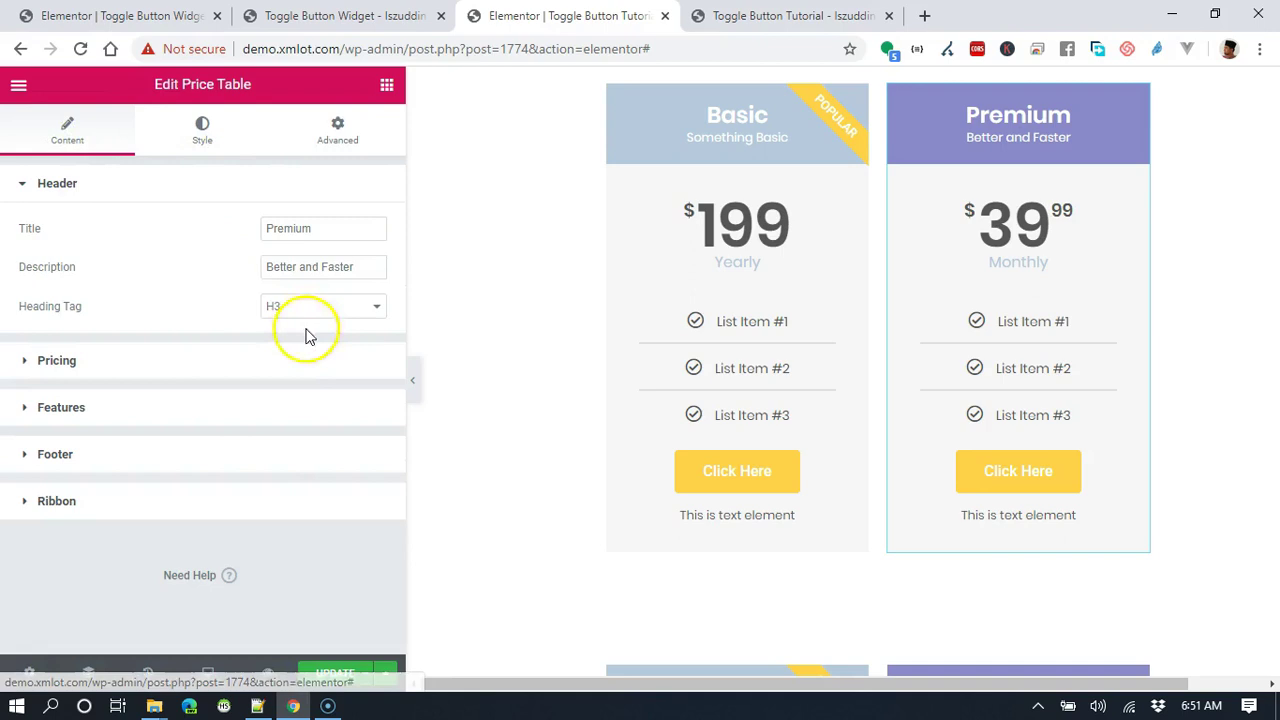
left_click(285, 364)
double_click(306, 320)
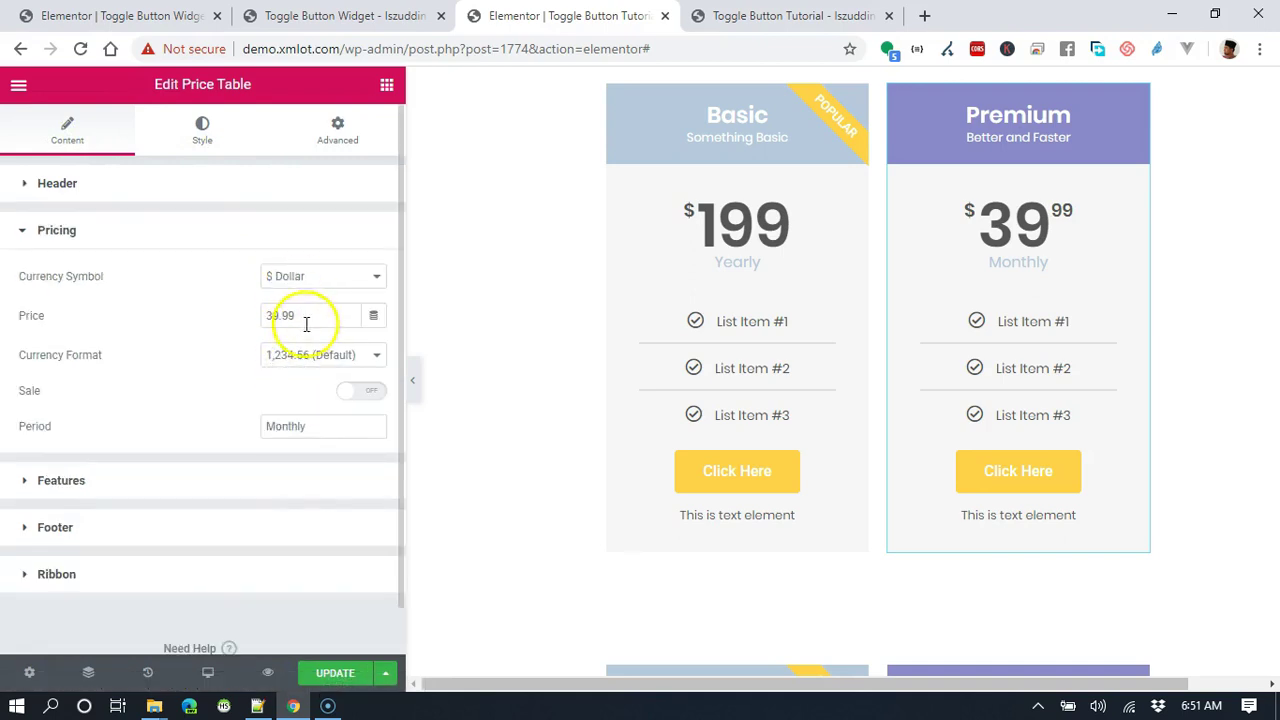
type("399")
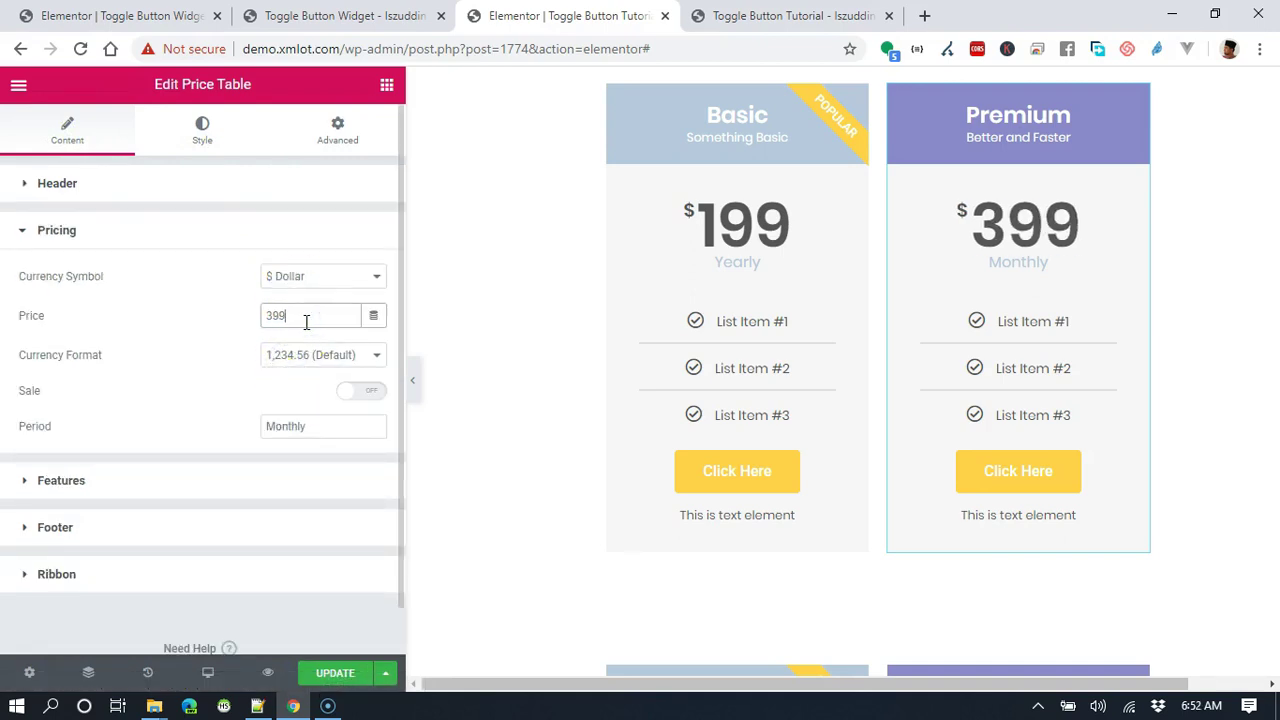
Give the upper inner section with the yearly price tables the CSS ID "yearly-package"
left_click(1229, 332)
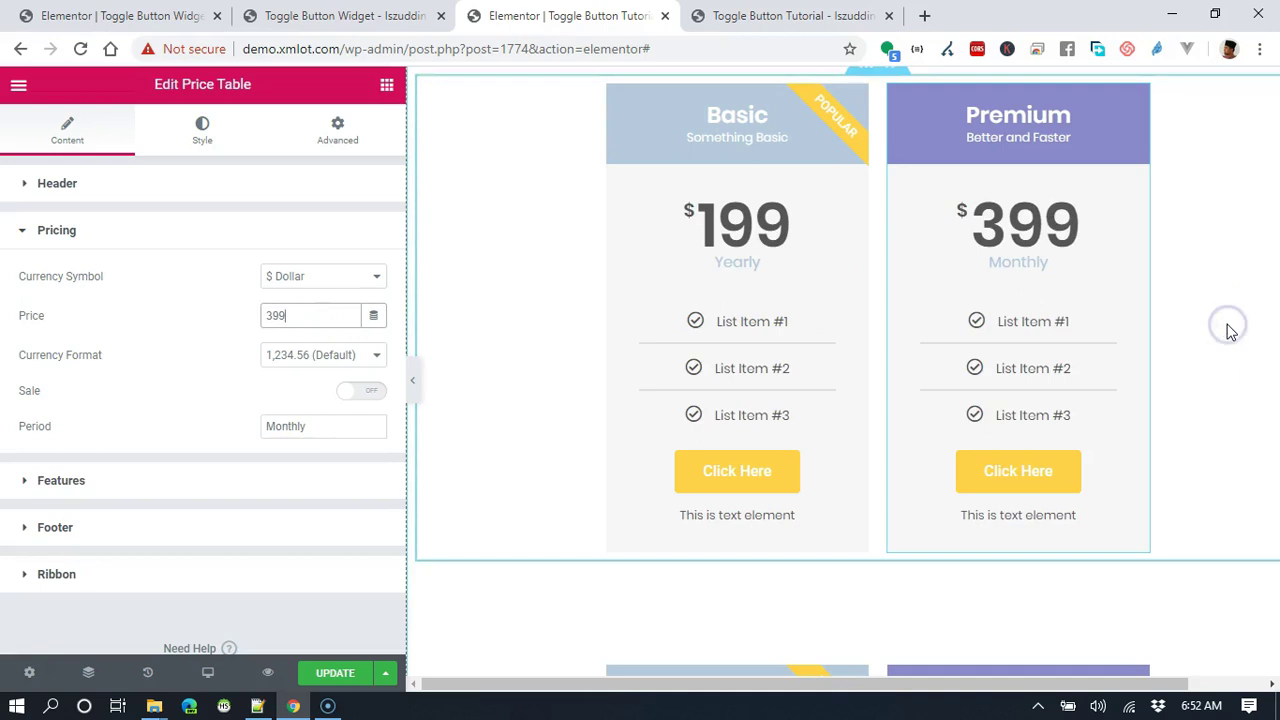
scroll(1229, 332, "down", 4)
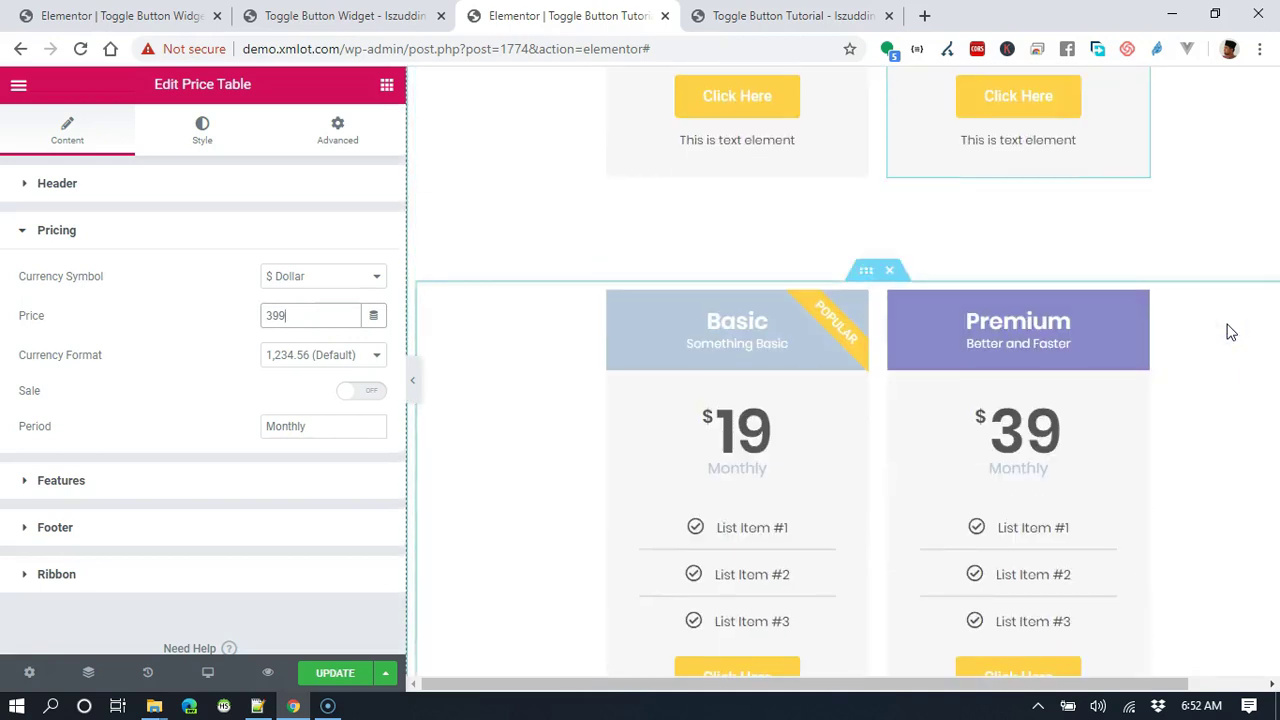
scroll(1231, 332, "up", 6)
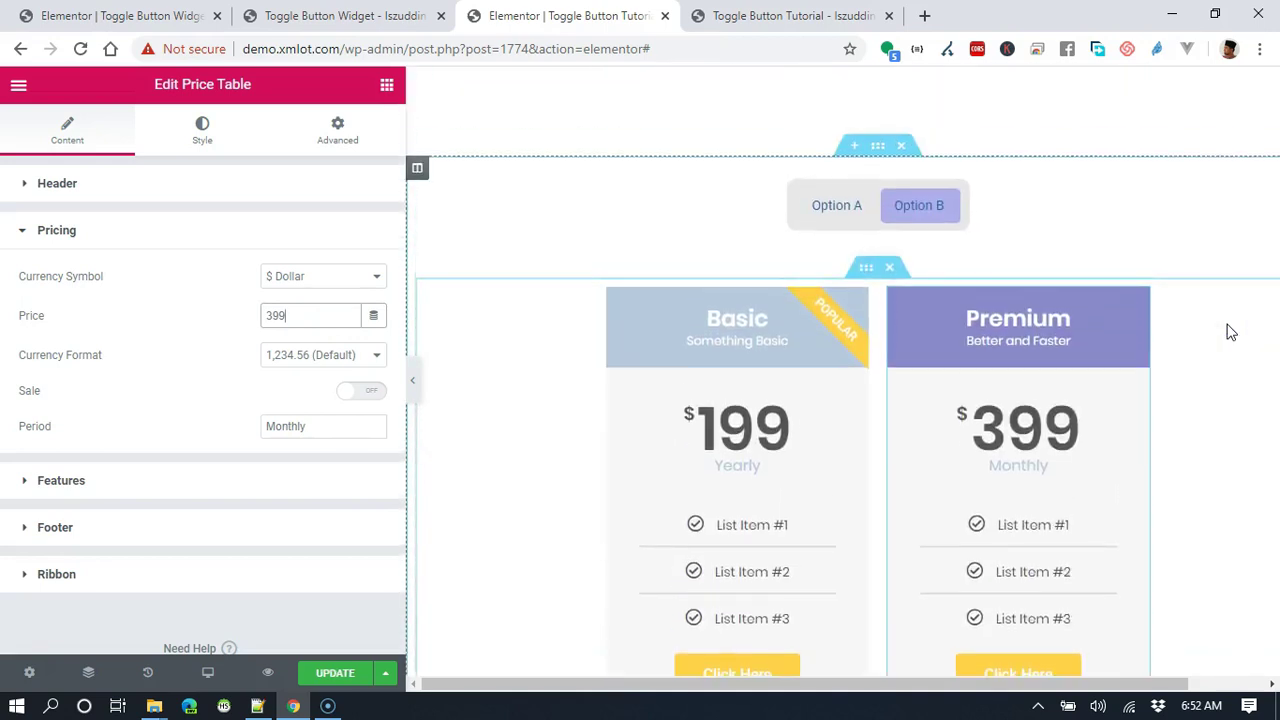
left_click(867, 274)
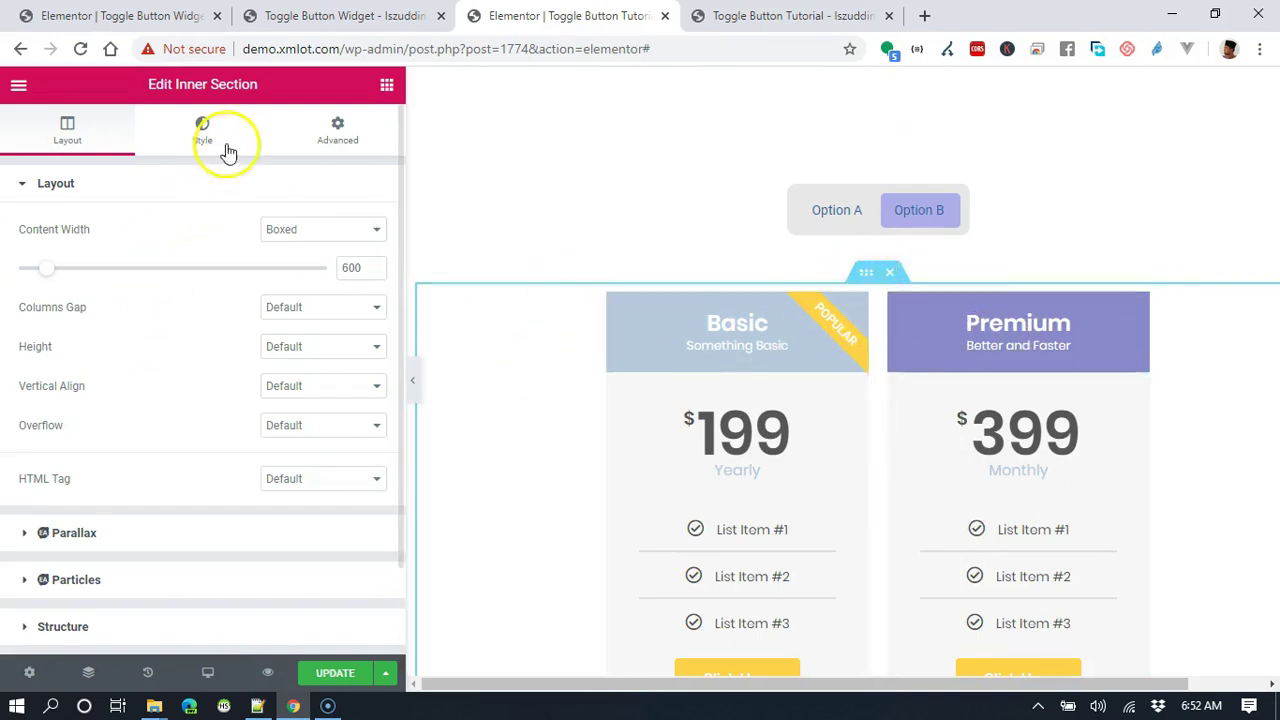
left_click(337, 131)
left_click(306, 447)
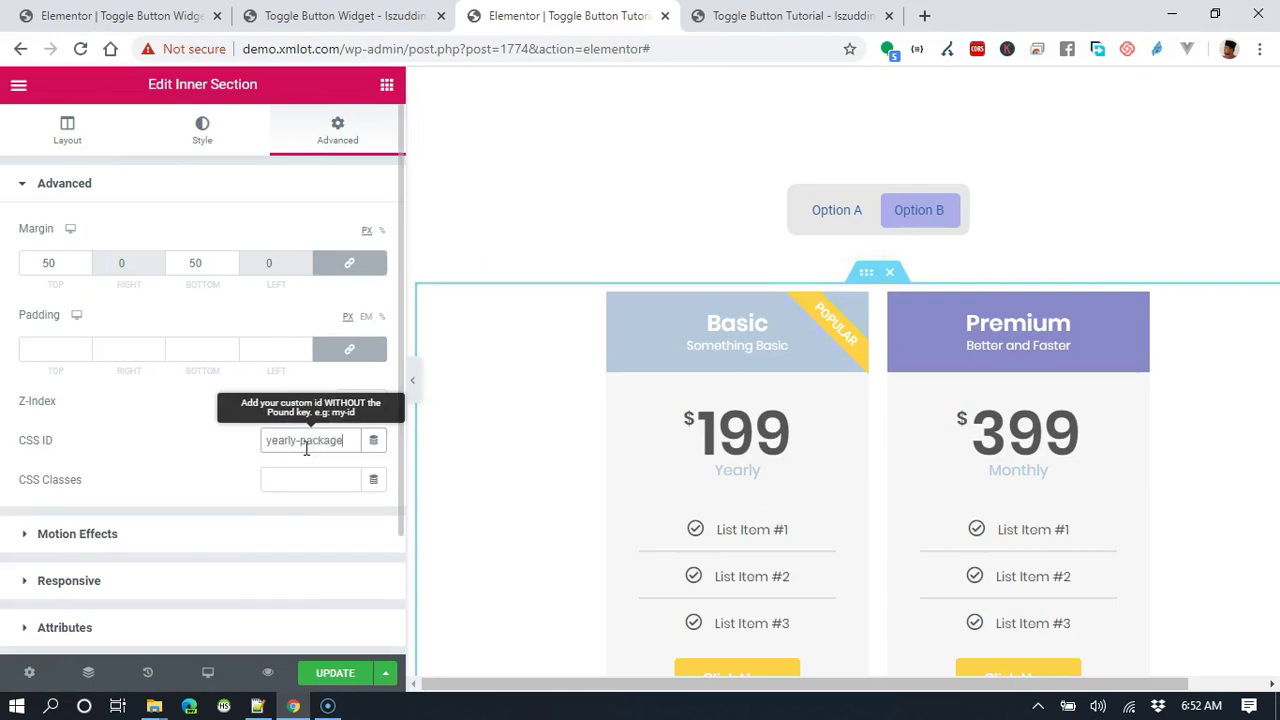
Give the lower inner section with the monthly price tables the CSS ID "monthly-package"
scroll(1091, 463, "down", 6)
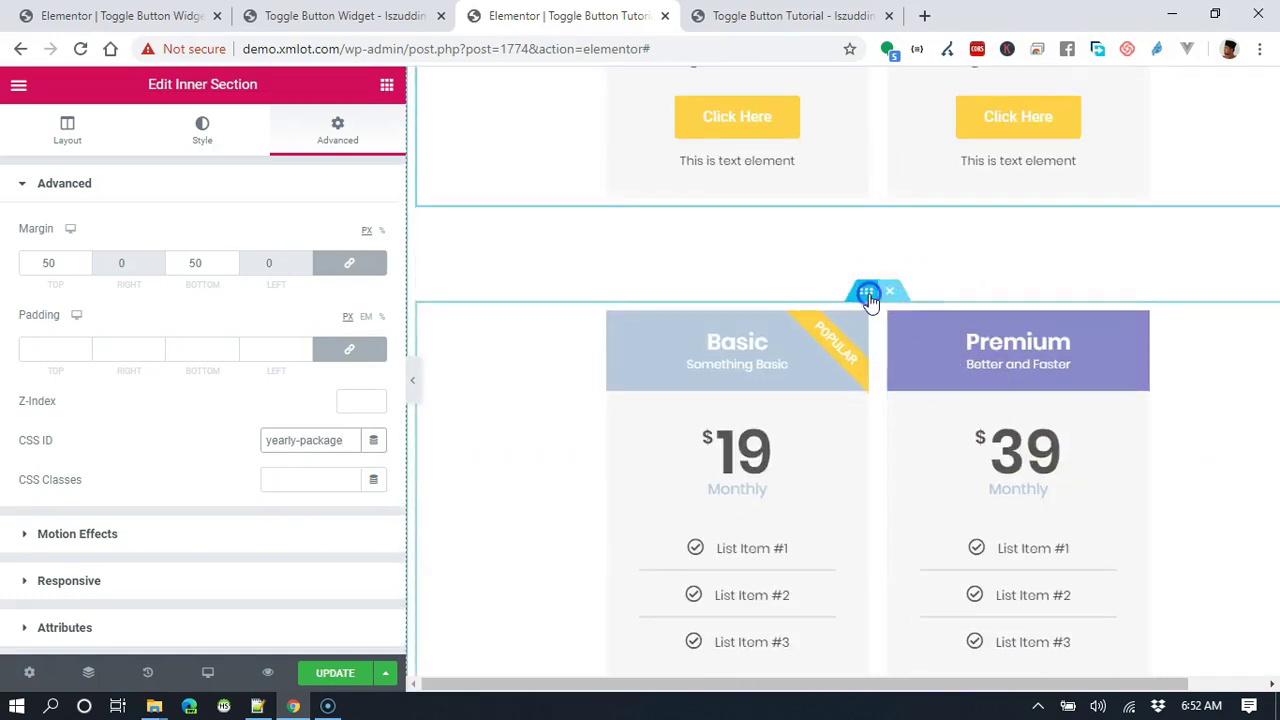
left_click(867, 293)
left_click(330, 140)
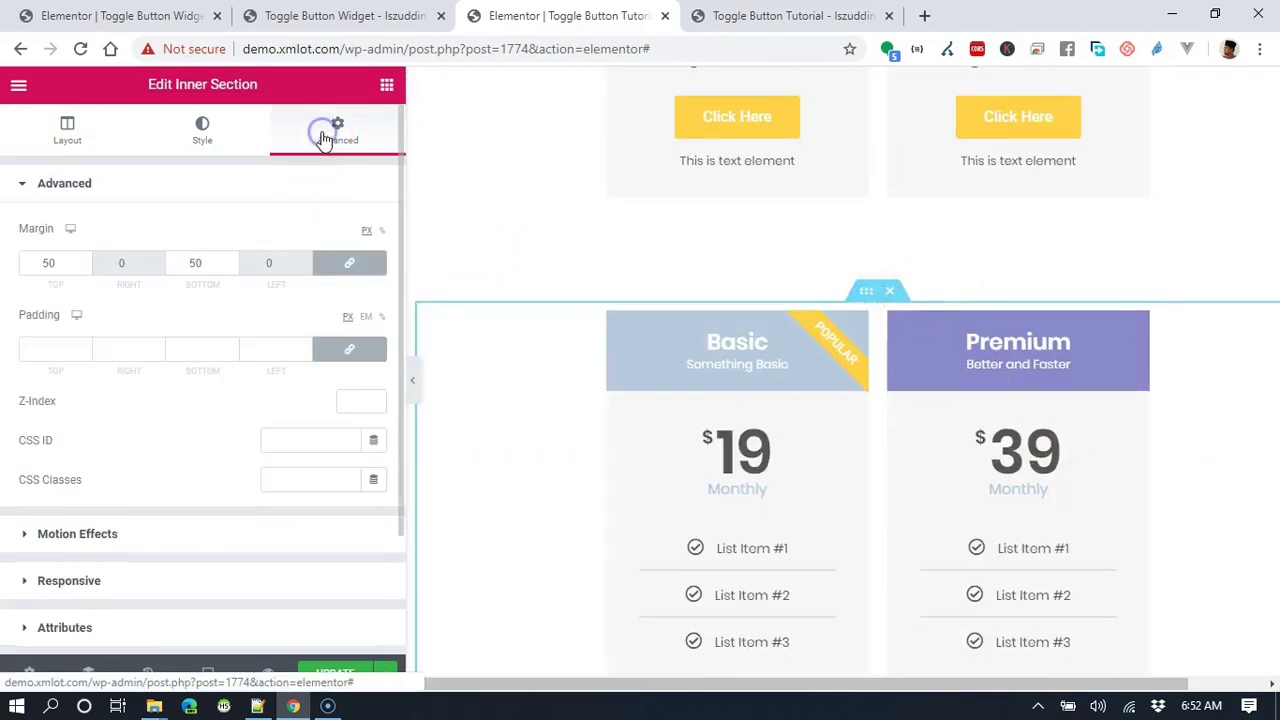
scroll(306, 300, "down", 1)
left_click(308, 344)
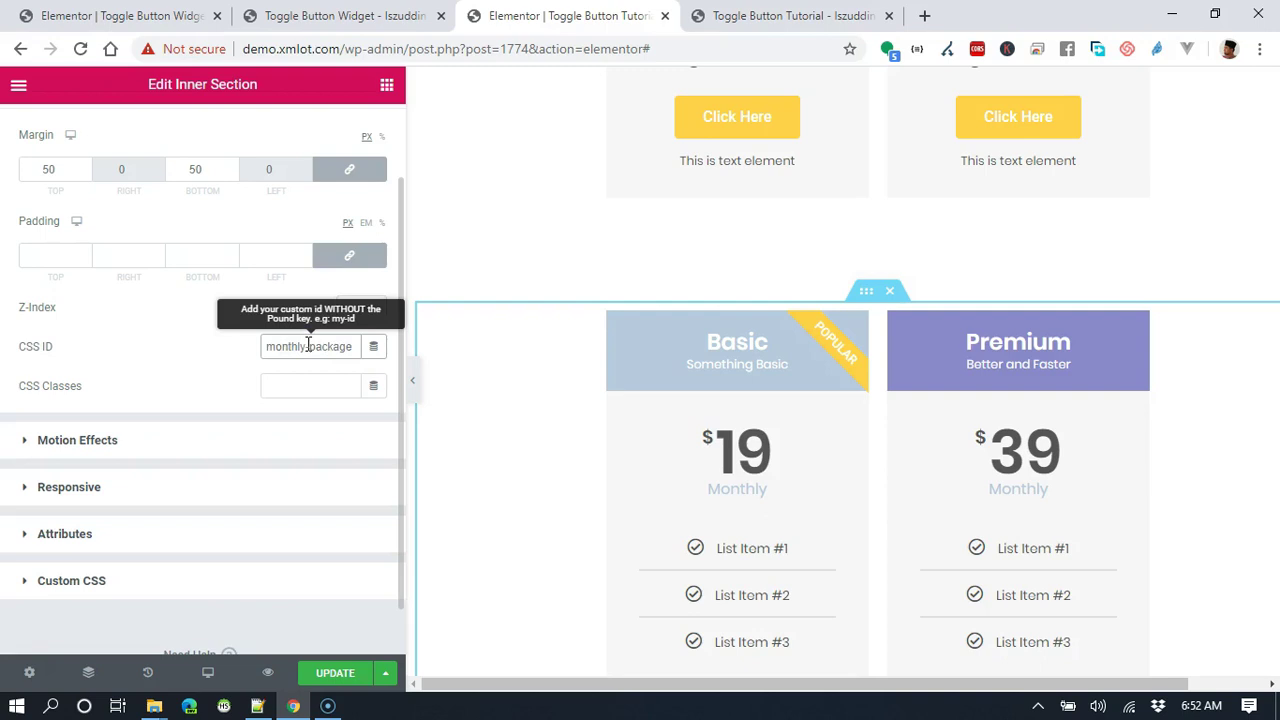
Review the load event script in the upper HTML widget, checking the package IDs and the click listener
scroll(1110, 310, "down", 6)
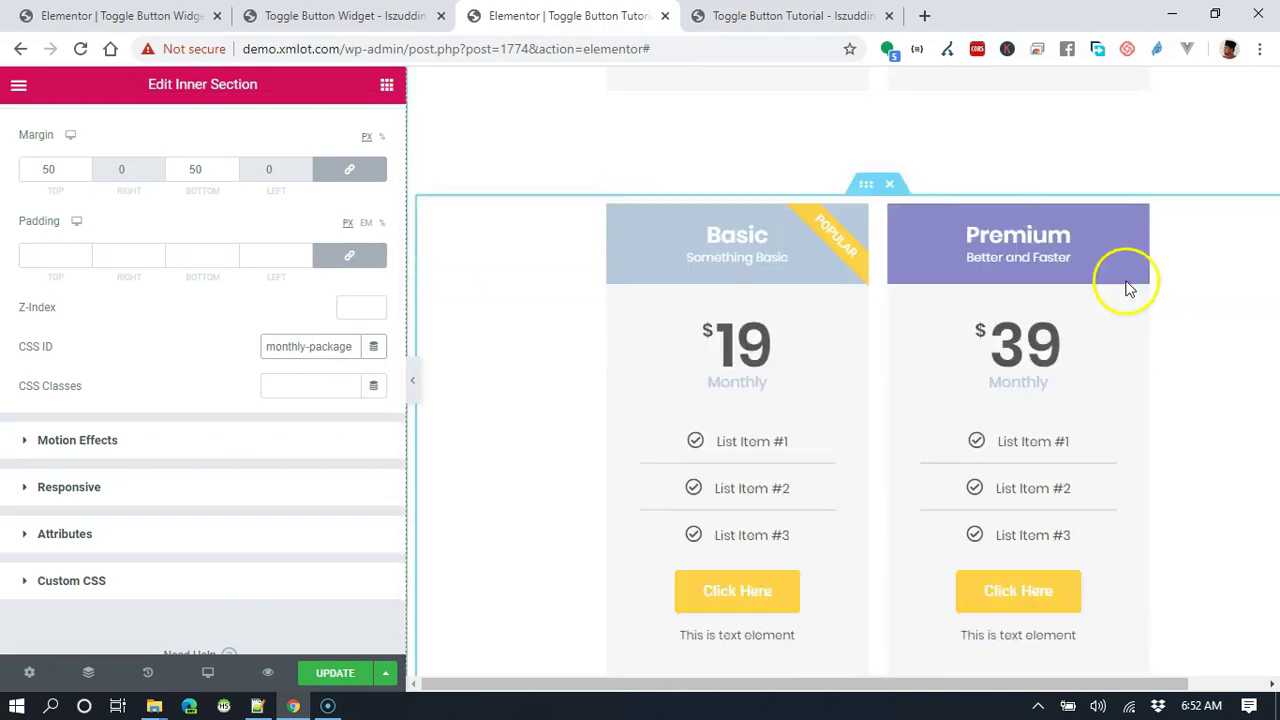
left_click(890, 315)
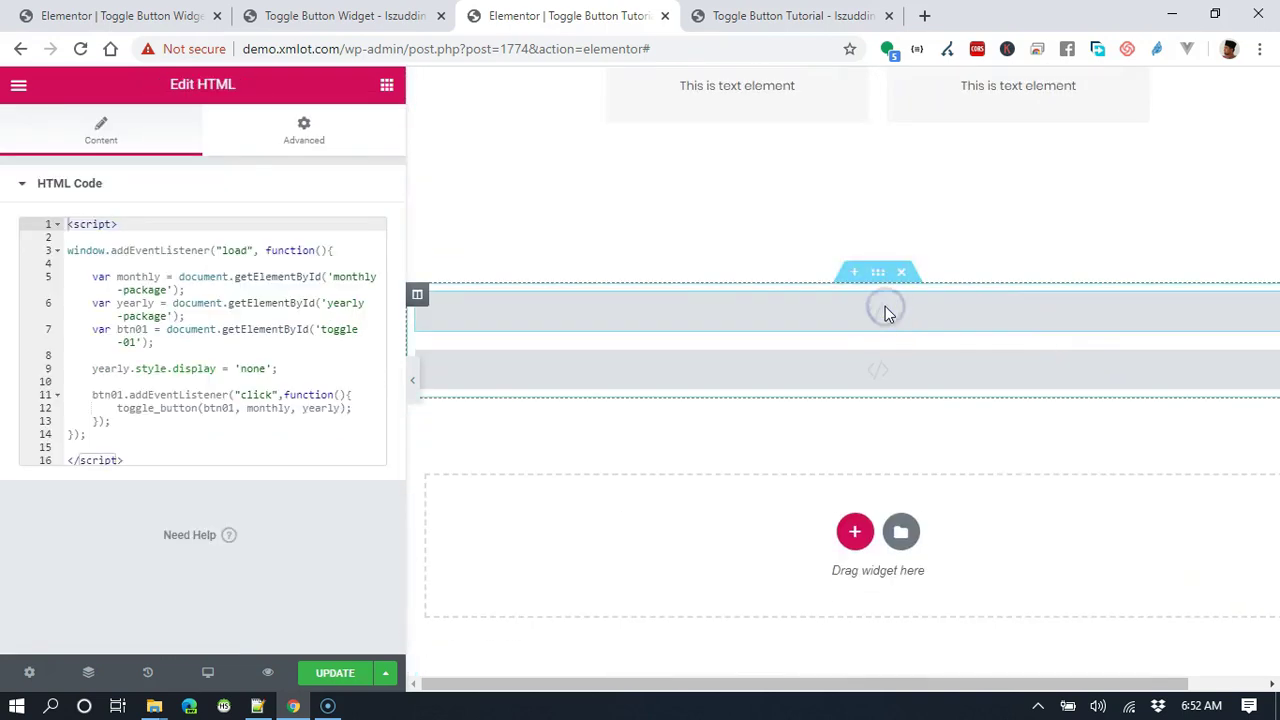
left_click(344, 277)
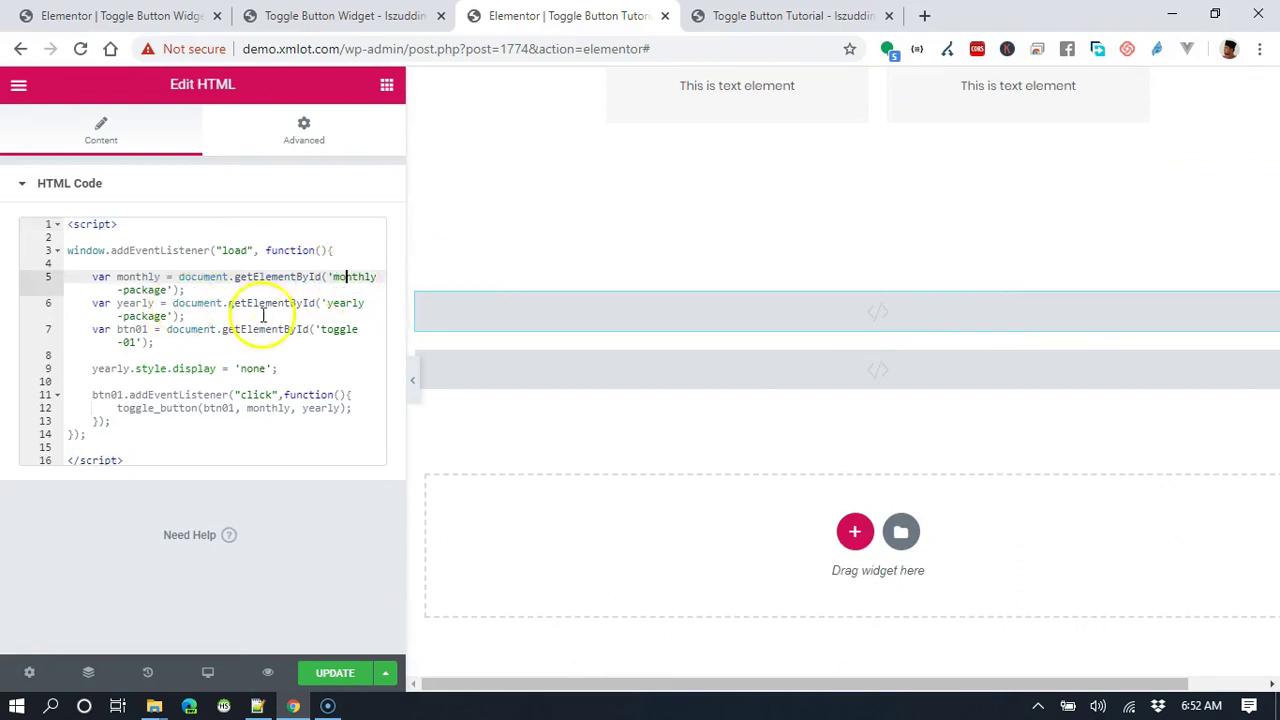
left_click(339, 302)
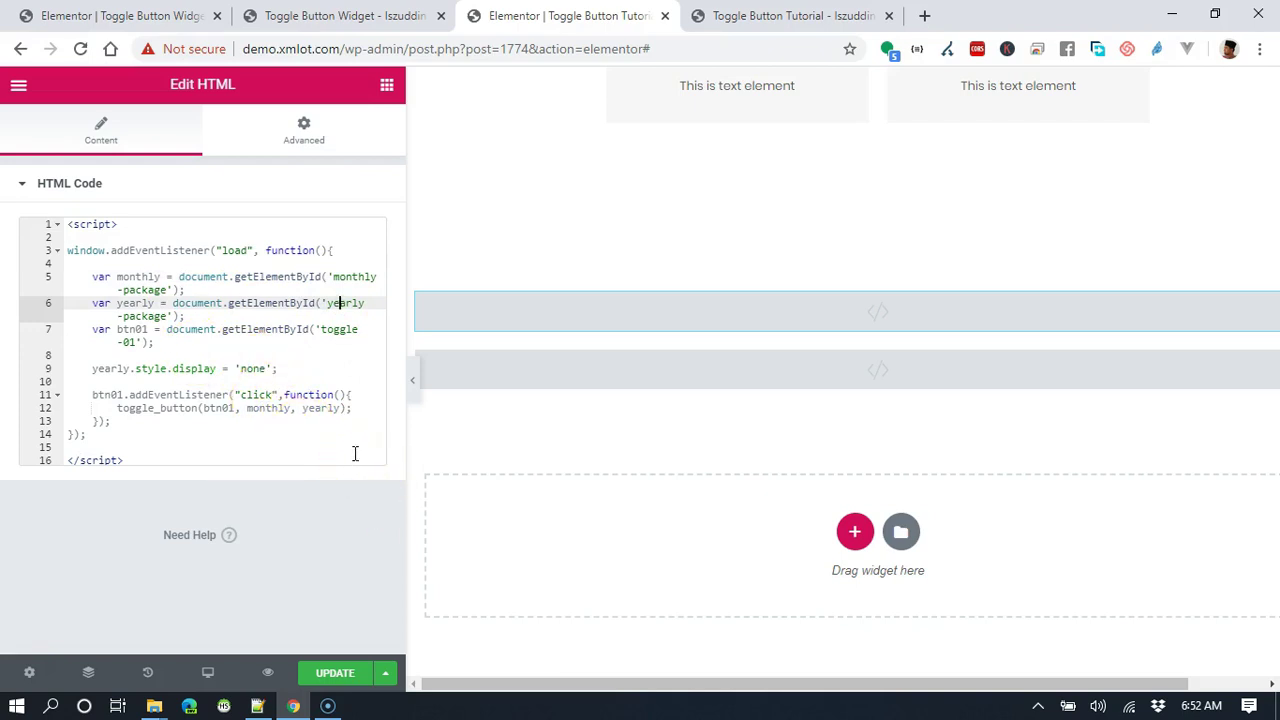
left_click(258, 393)
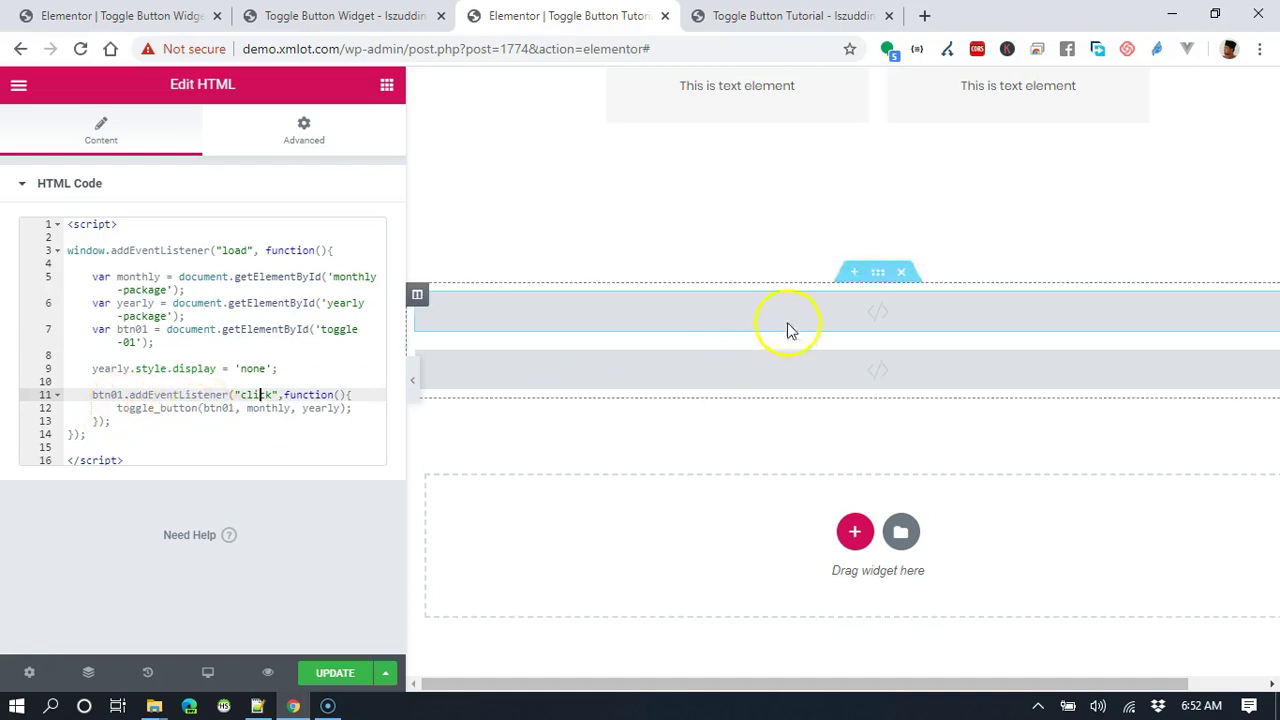
Move the HTML widget containing the toggle_button function above the HTML widget with the load event script
left_click(867, 359)
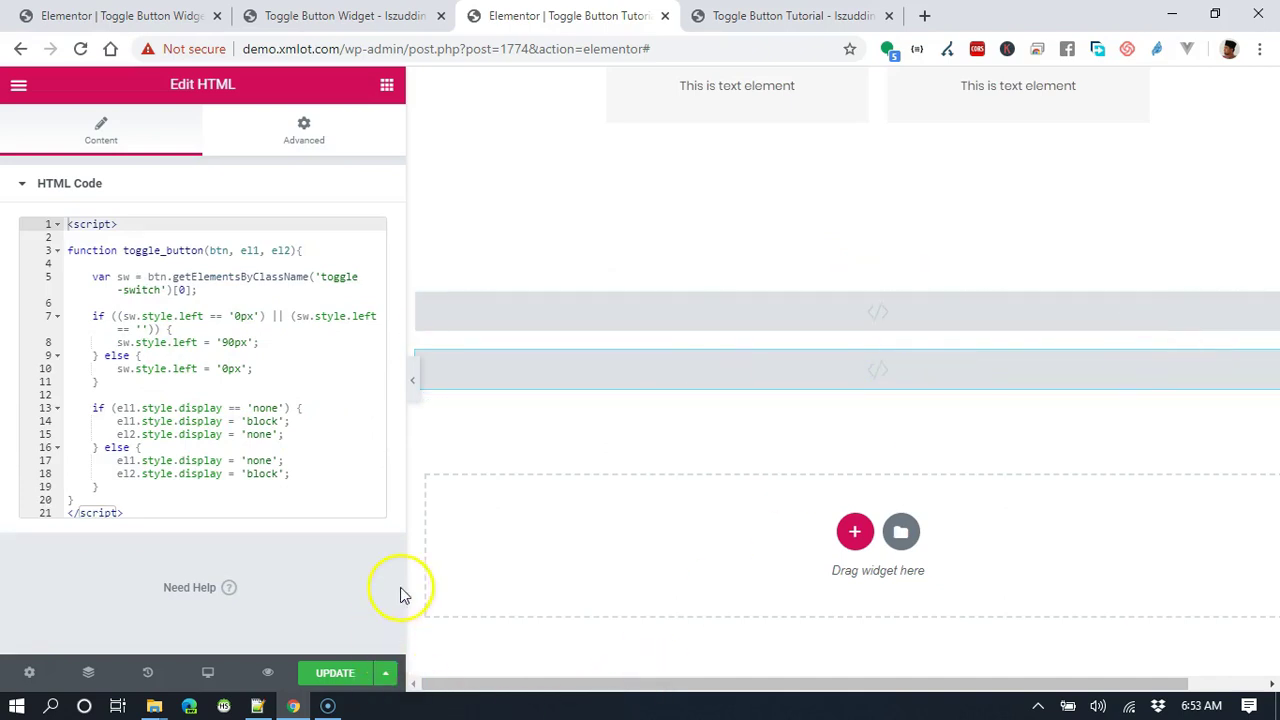
left_click_drag(406, 586, 269, 560)
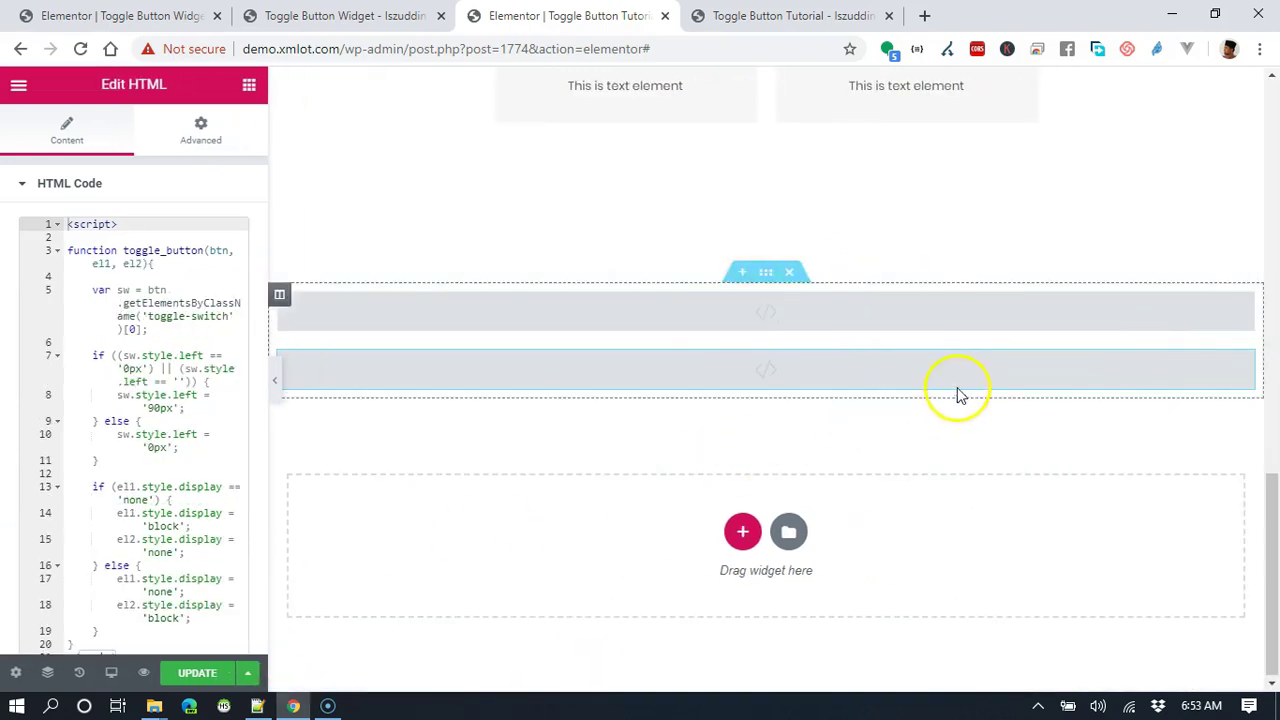
left_click_drag(1240, 363, 785, 345)
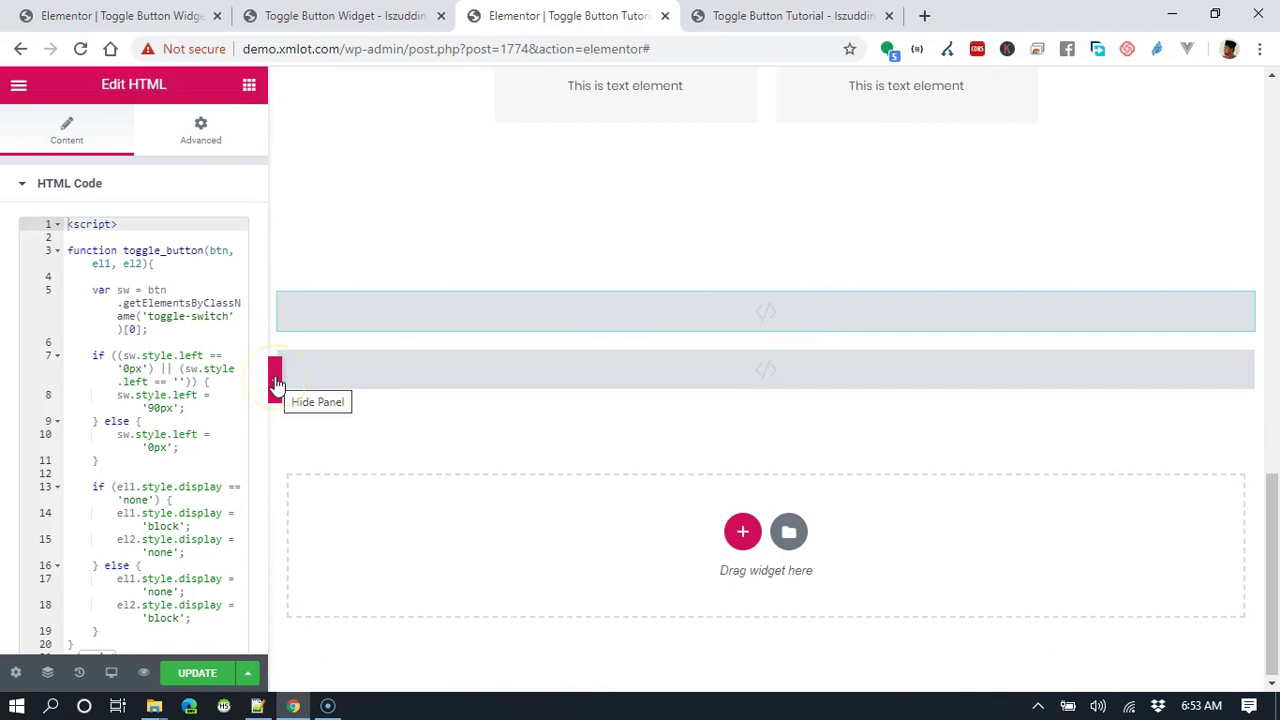
Update the page and view the price tables on the Toggle Button Tutorial preview page
left_click(189, 674)
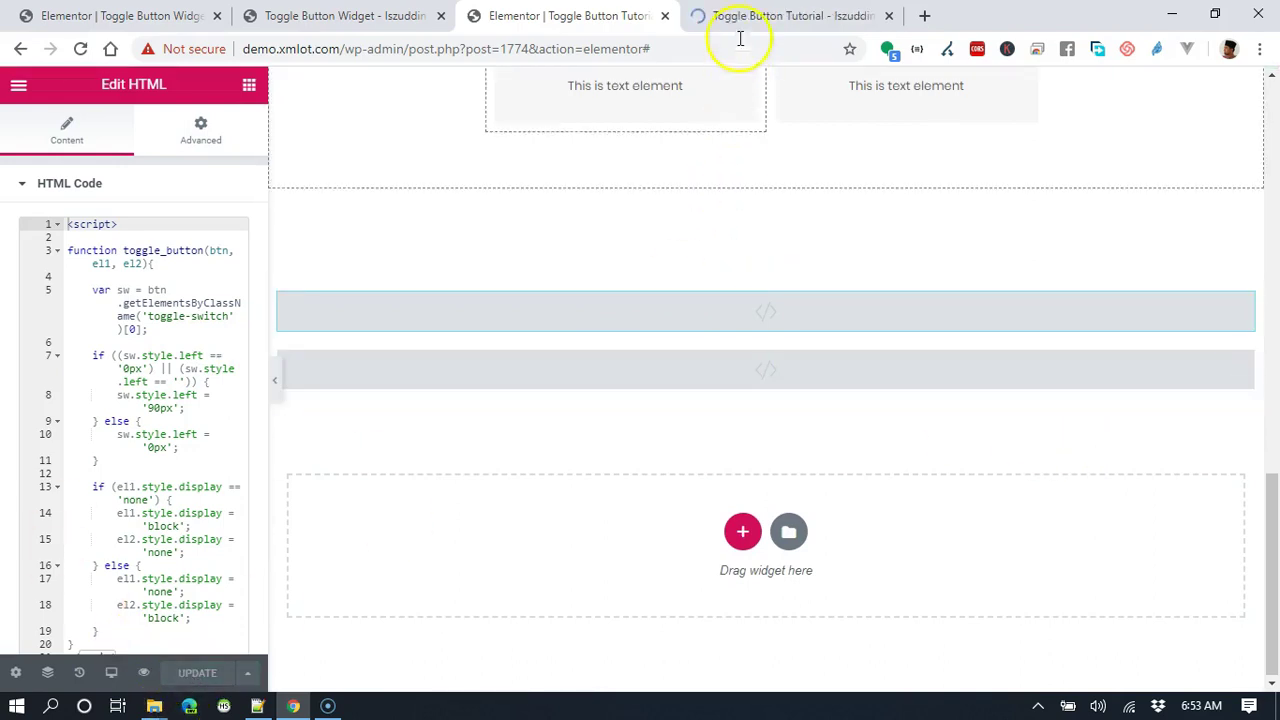
scroll(860, 297, "up", 5)
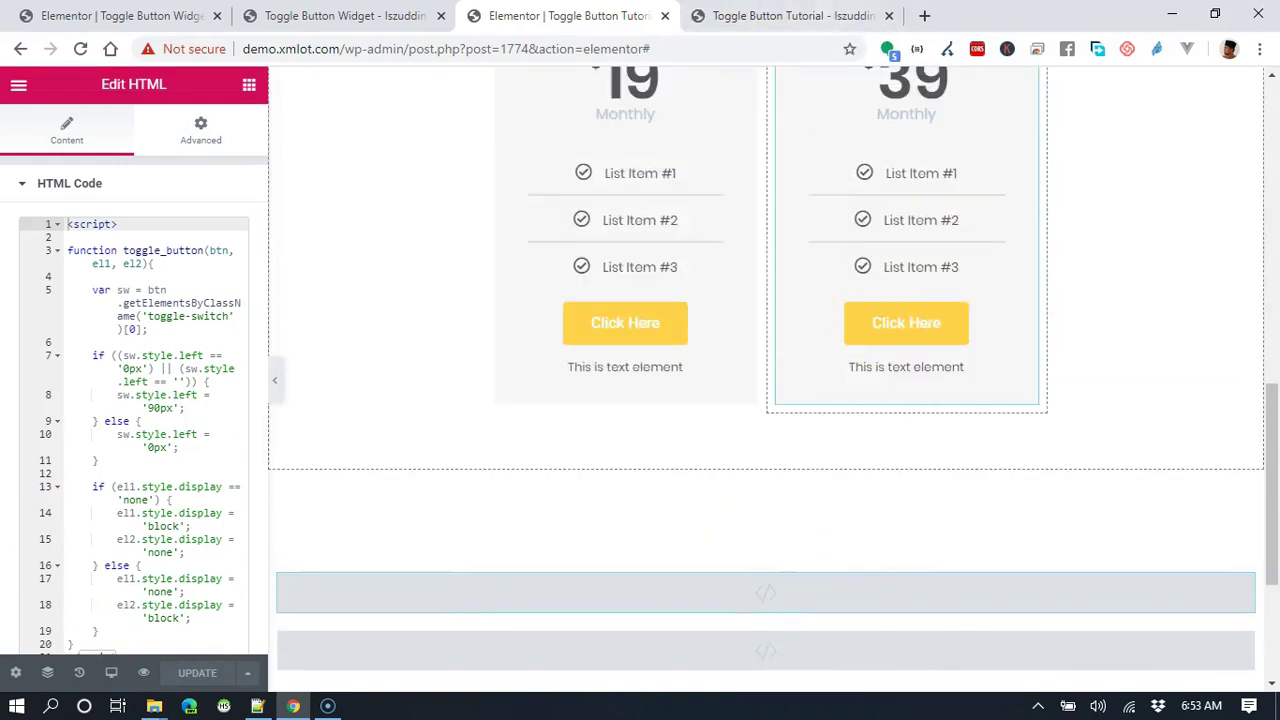
left_click(790, 15)
scroll(979, 284, "down", 2)
scroll(979, 284, "up", 2)
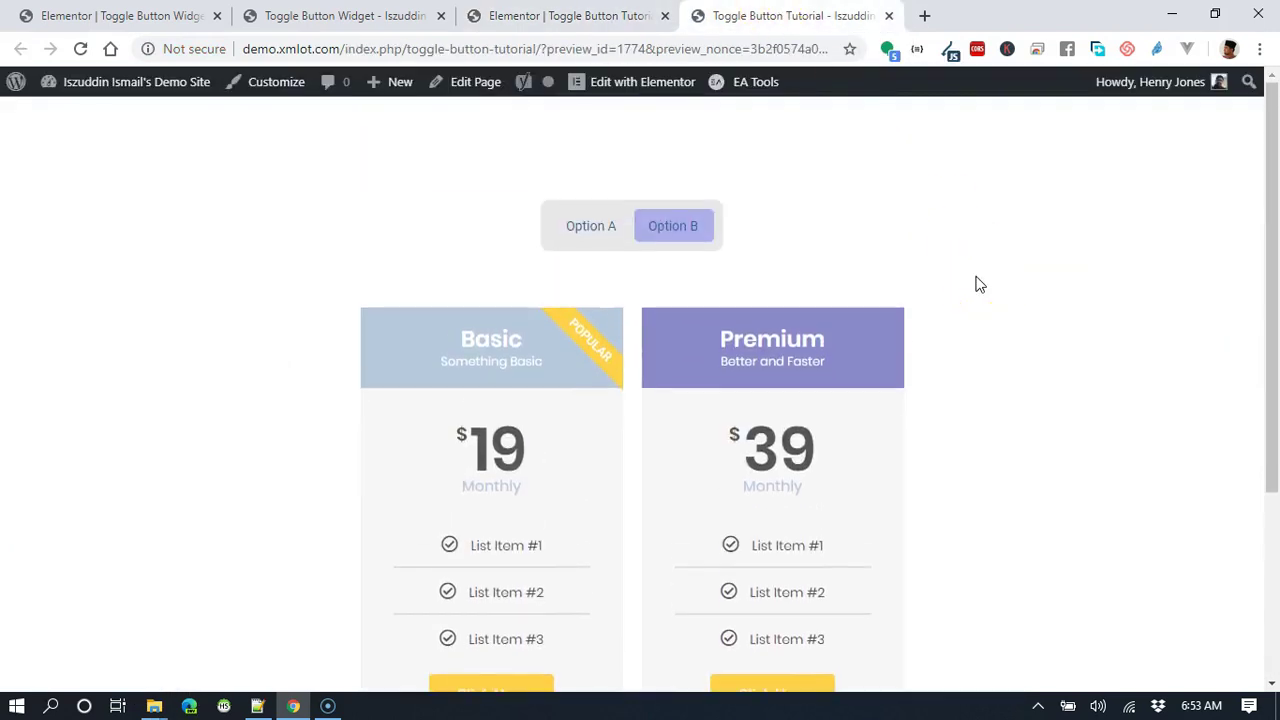
Test the toggle button on the preview page and check whether the price tables switch
left_click(586, 230)
left_click(943, 320)
scroll(977, 271, "down", 3)
scroll(979, 276, "up", 3)
scroll(979, 276, "down", 3)
scroll(979, 276, "up", 3)
left_click(1032, 253)
Open the browser's developer console, turn off device emulation, and examine the script errors beside the page
key("ctrl+shift+i")
left_click(801, 288)
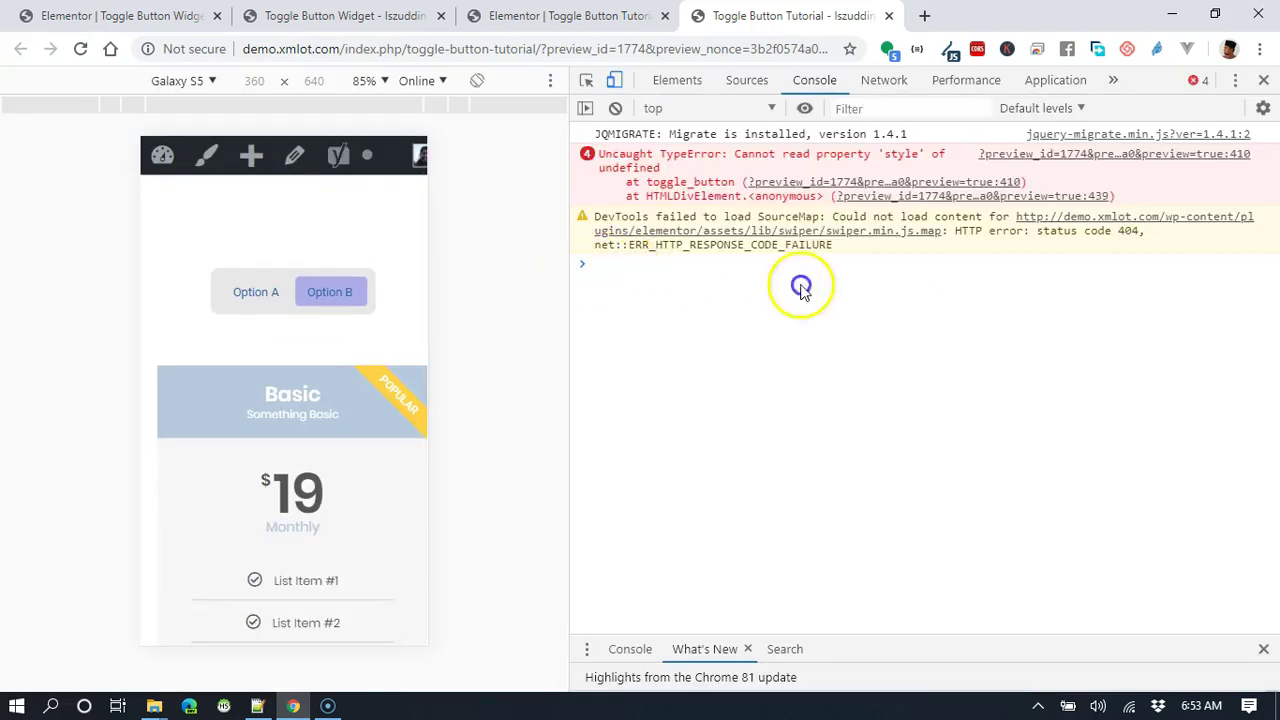
left_click_drag(571, 375, 960, 386)
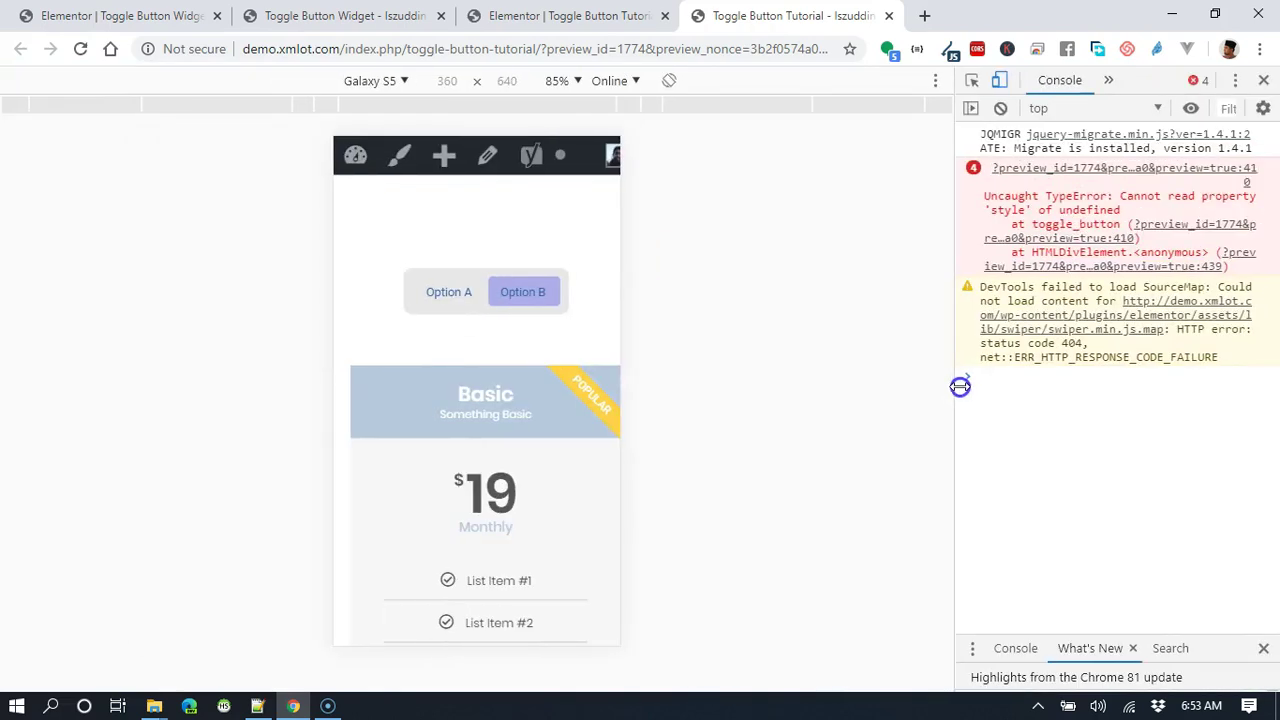
left_click(997, 80)
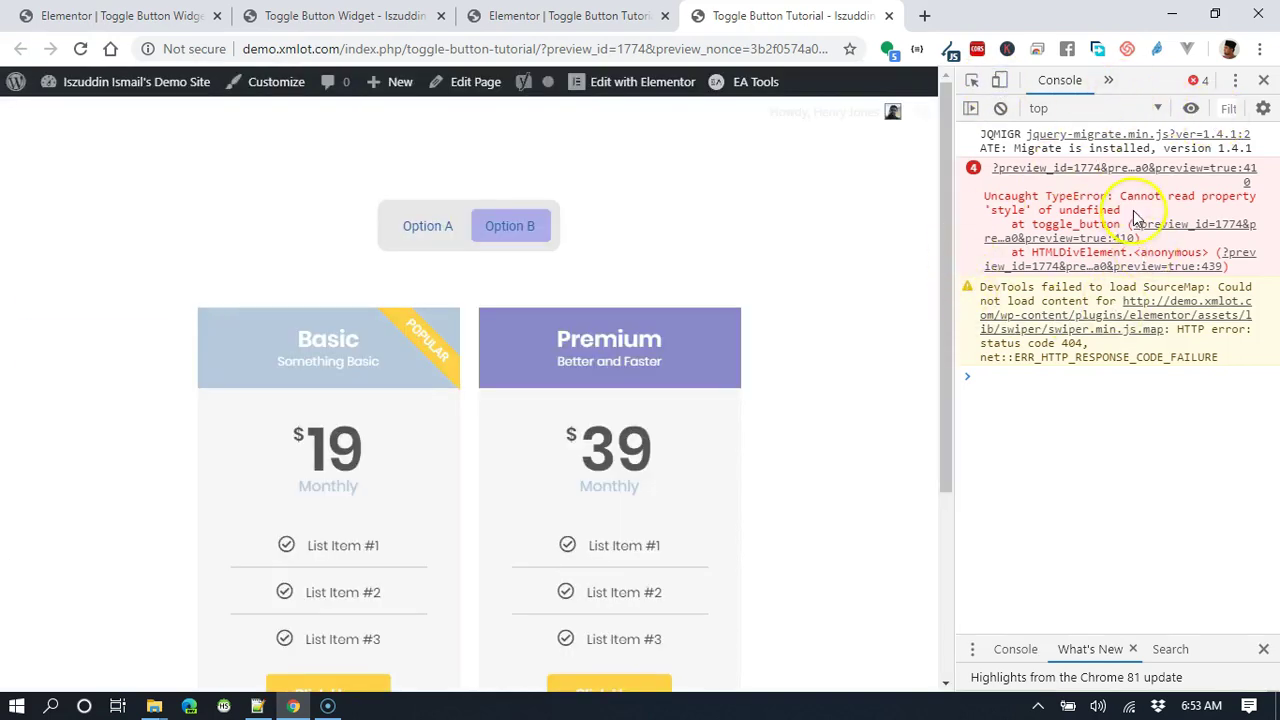
left_click_drag(958, 491, 912, 472)
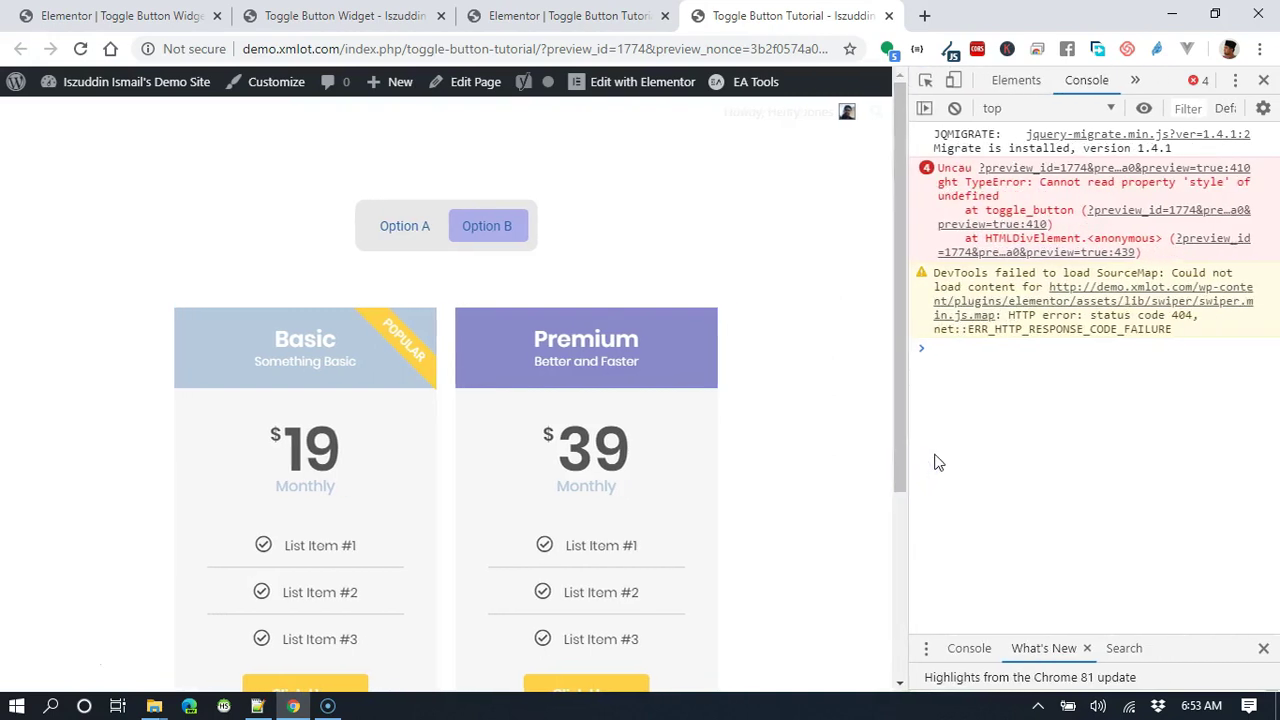
scroll(704, 415, "down", 3)
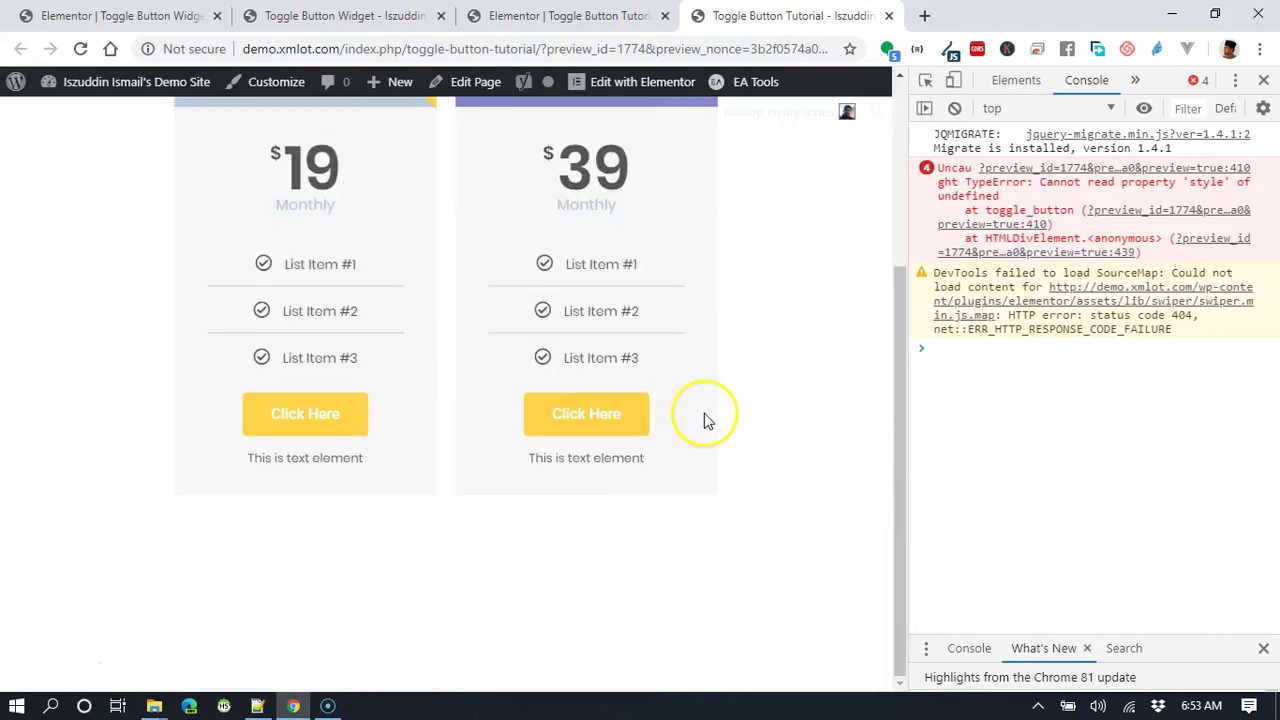
scroll(704, 420, "down", 1)
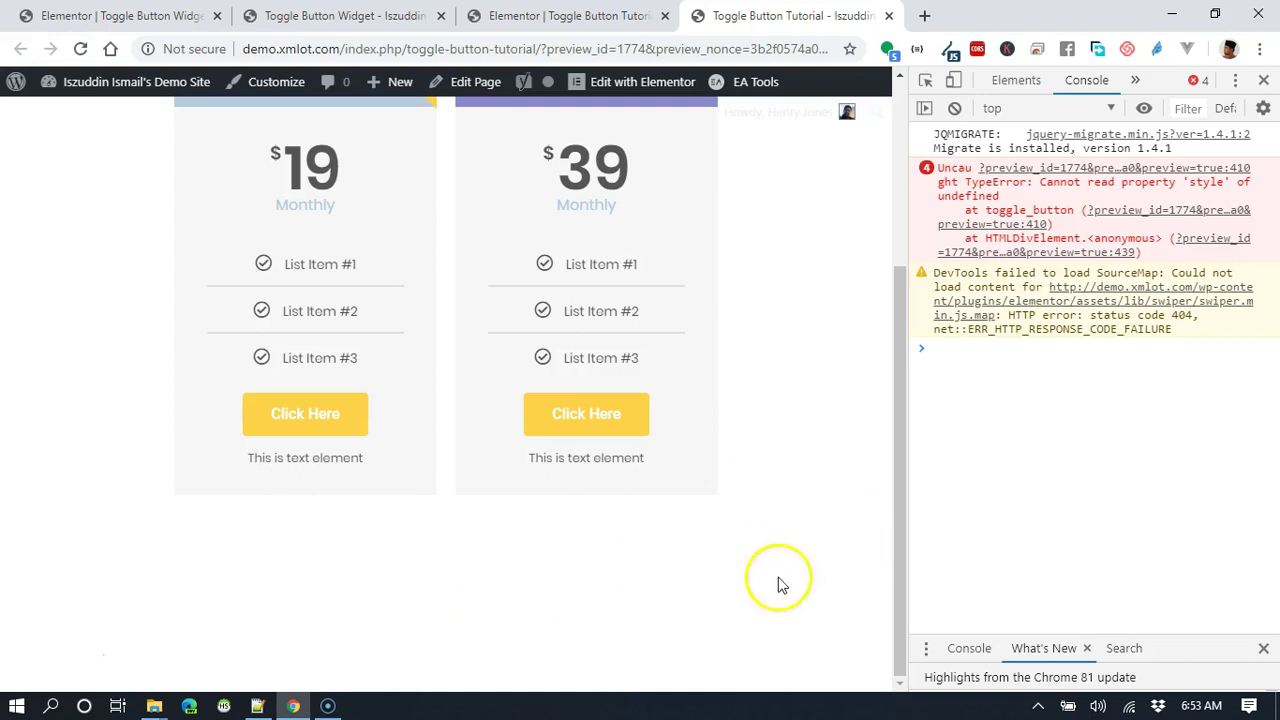
scroll(768, 505, "up", 1)
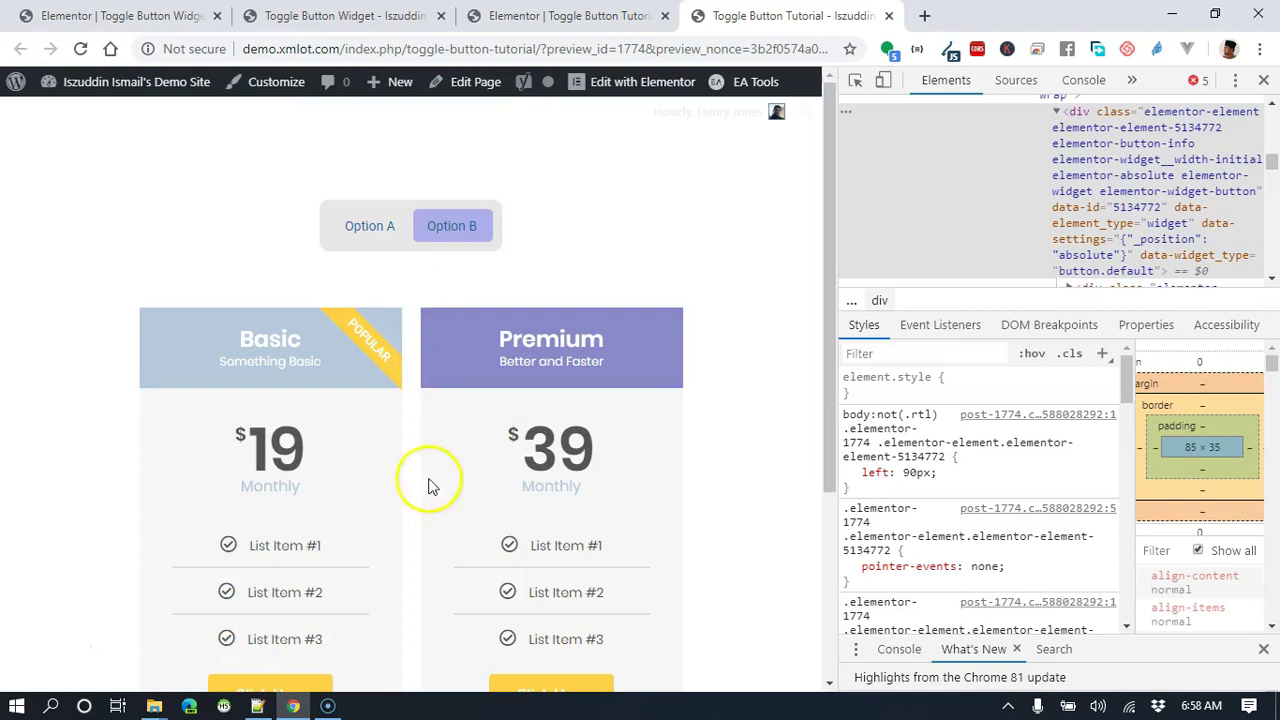
Check the toggle button event trigger script in Notepad++, then return to the browser
left_click(253, 706)
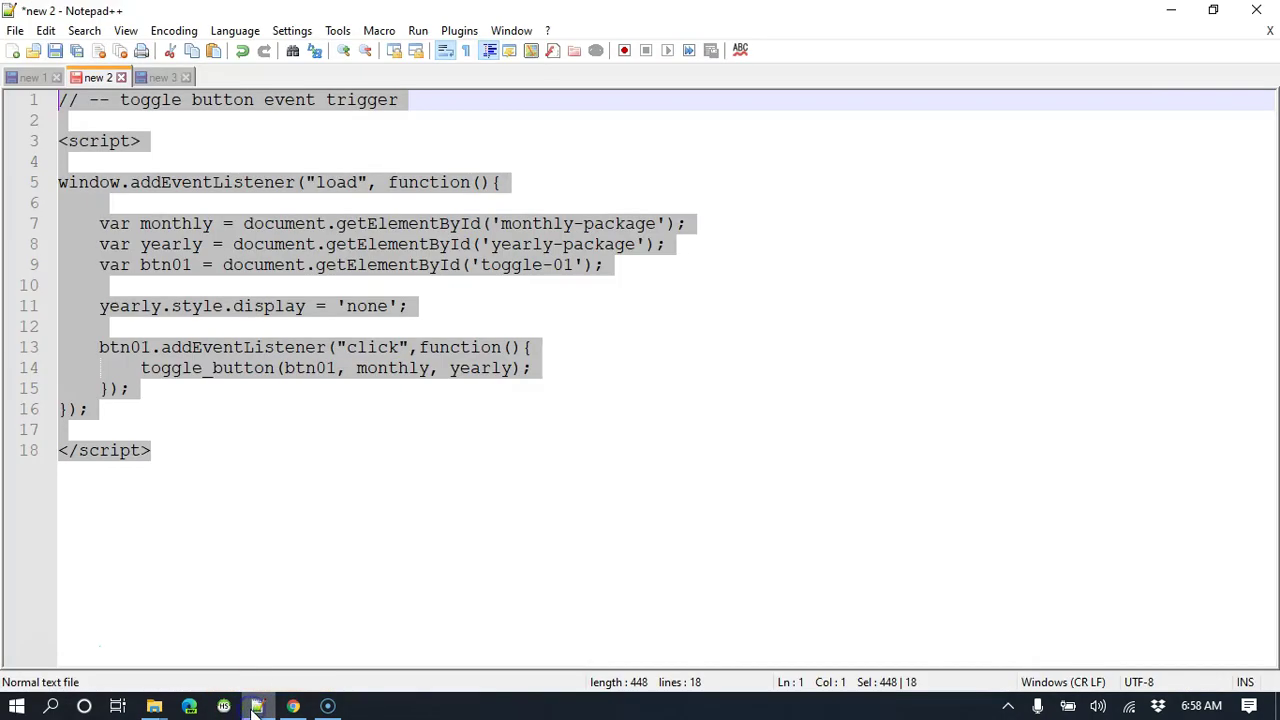
left_click(480, 442)
left_click(1171, 10)
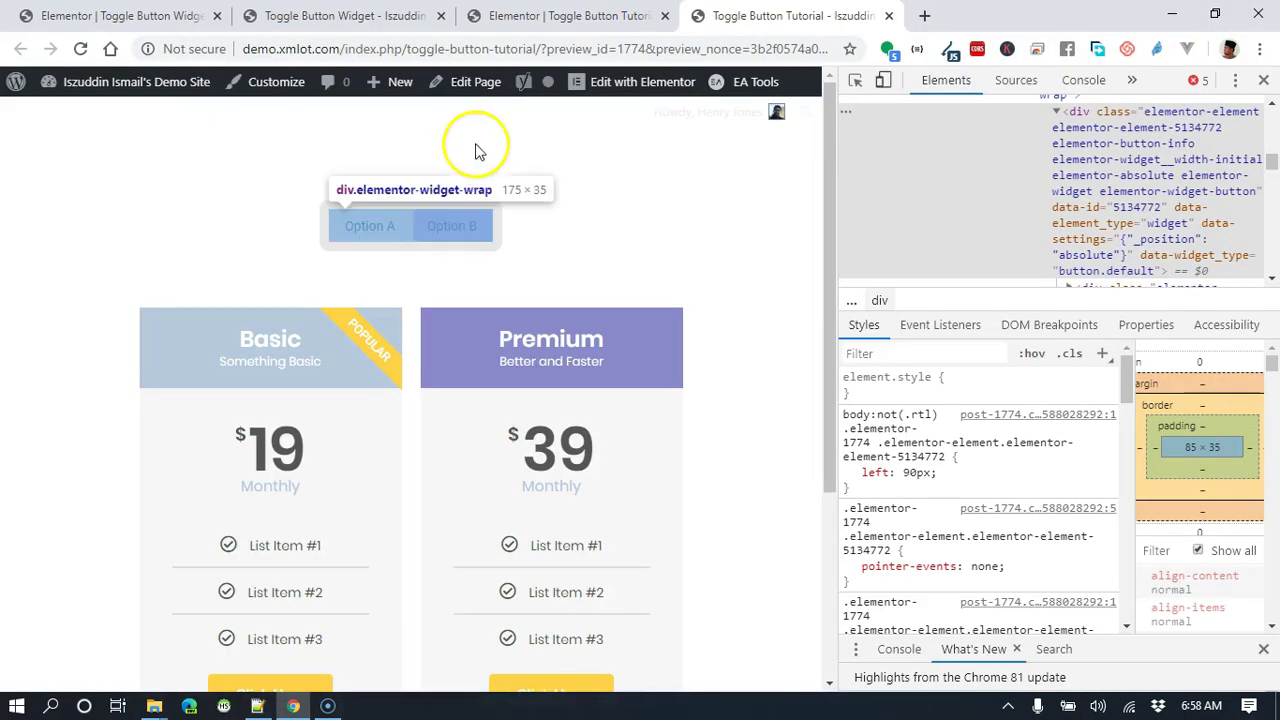
Select the toggle's Button widget through the Navigator in the Elementor editor and inspect its CSS ID and CSS Classes settings
left_click(562, 17)
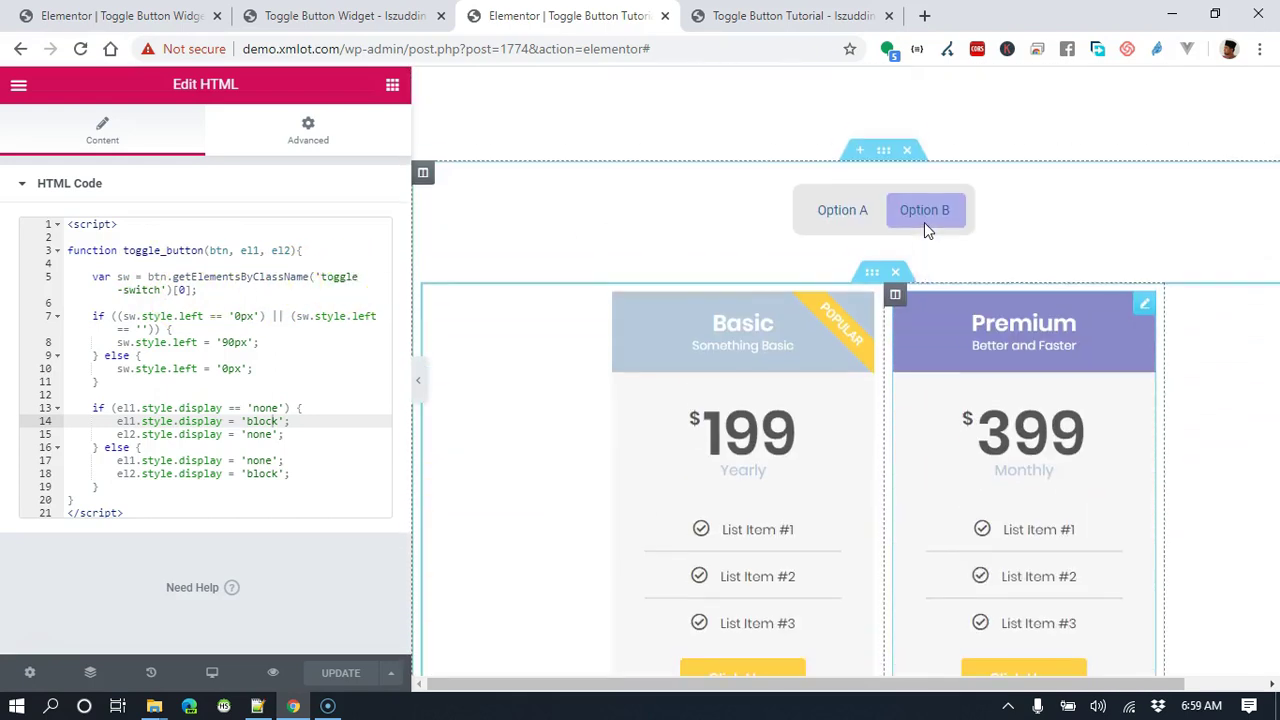
left_click(925, 224)
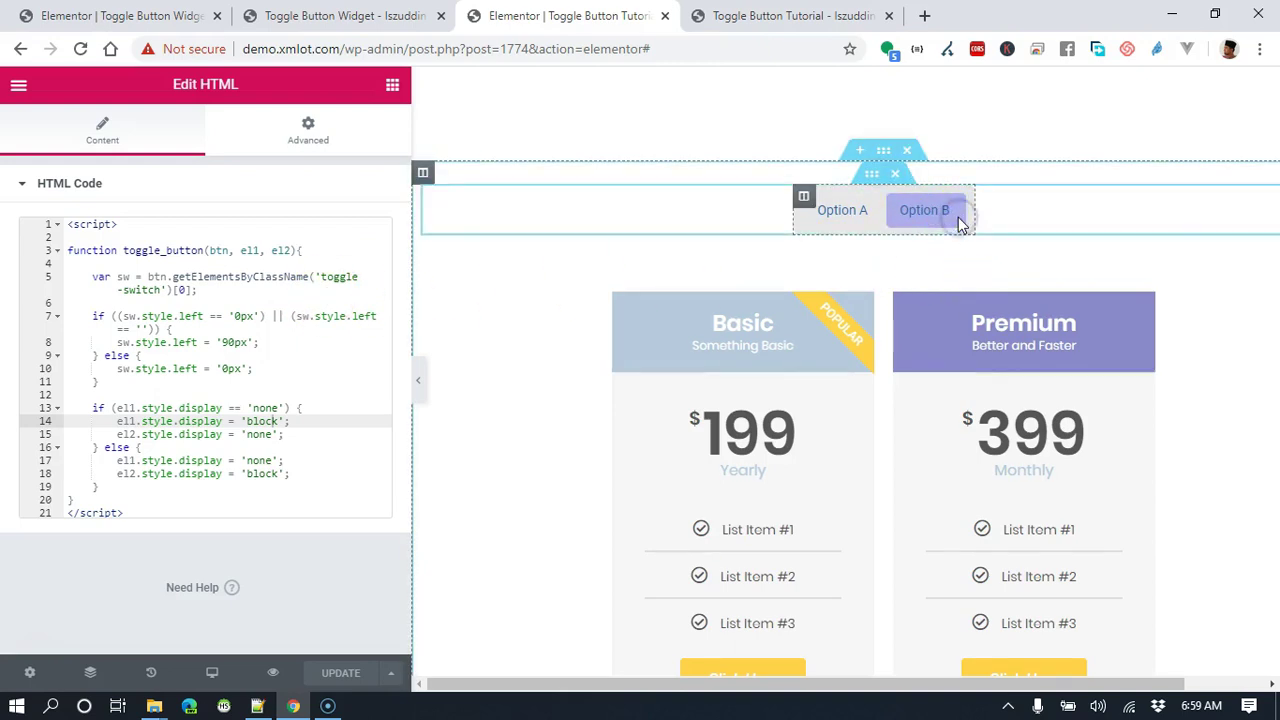
left_click(90, 672)
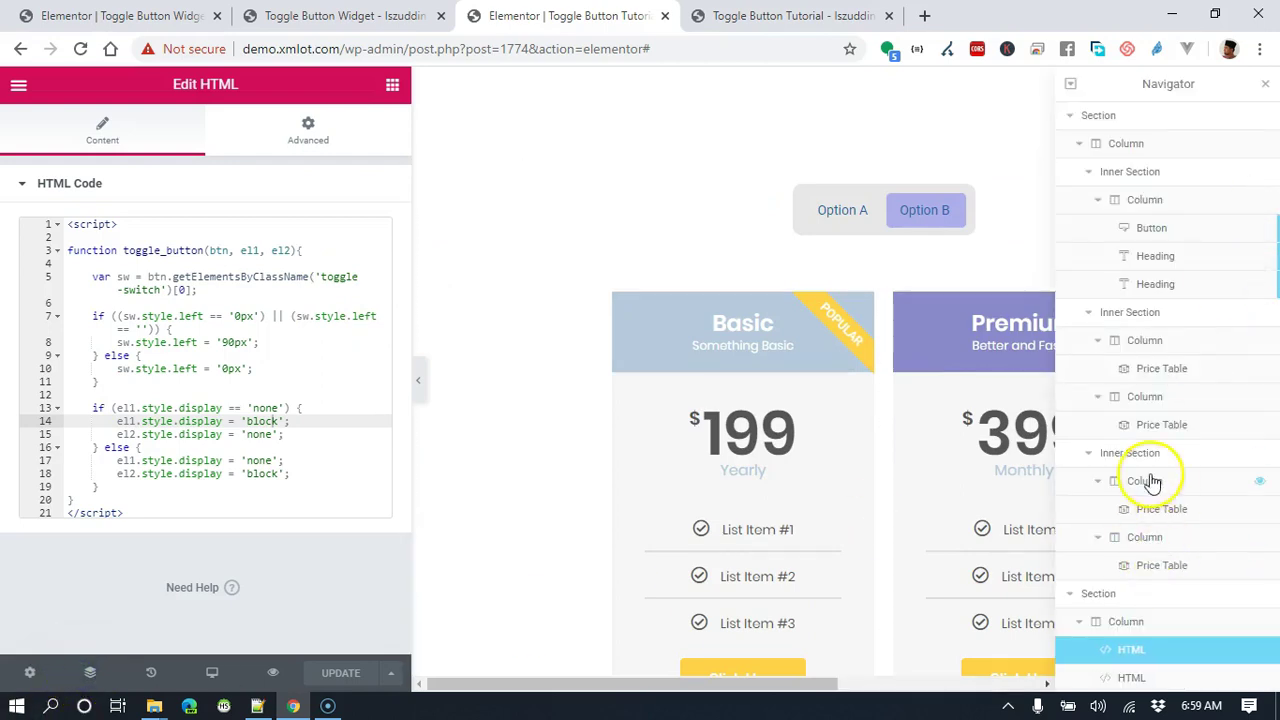
left_click(1158, 228)
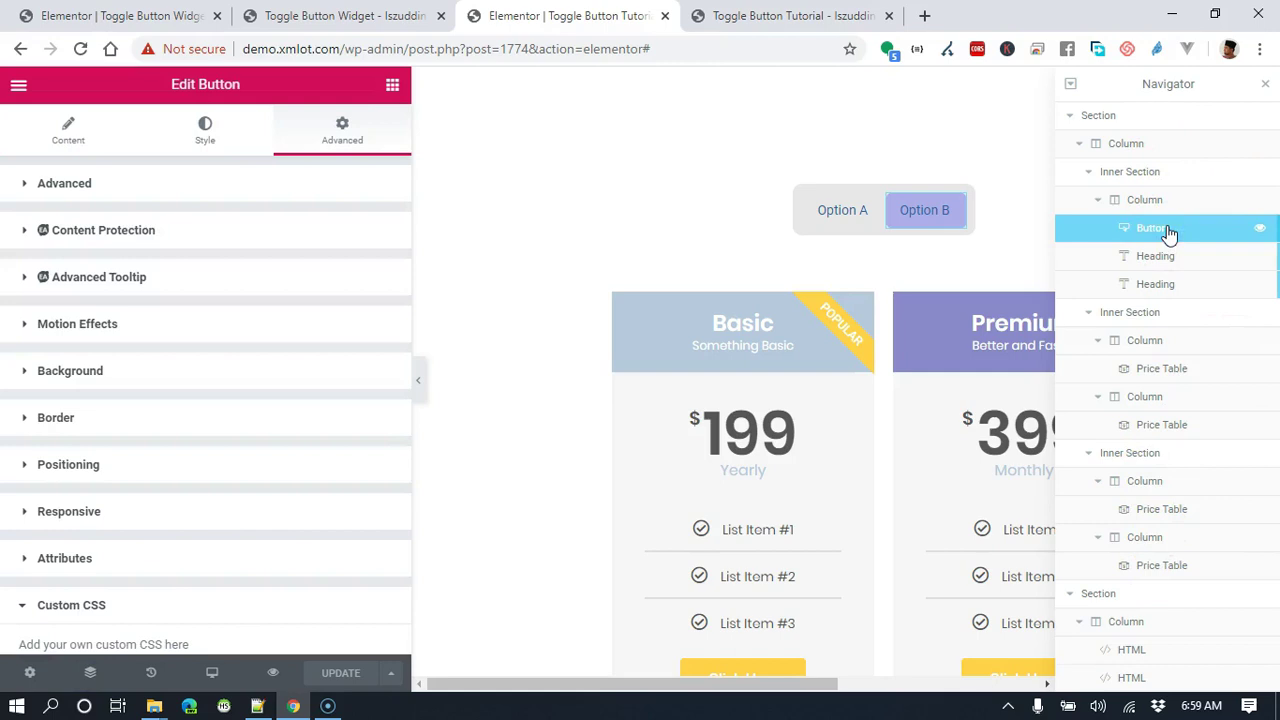
left_click(192, 185)
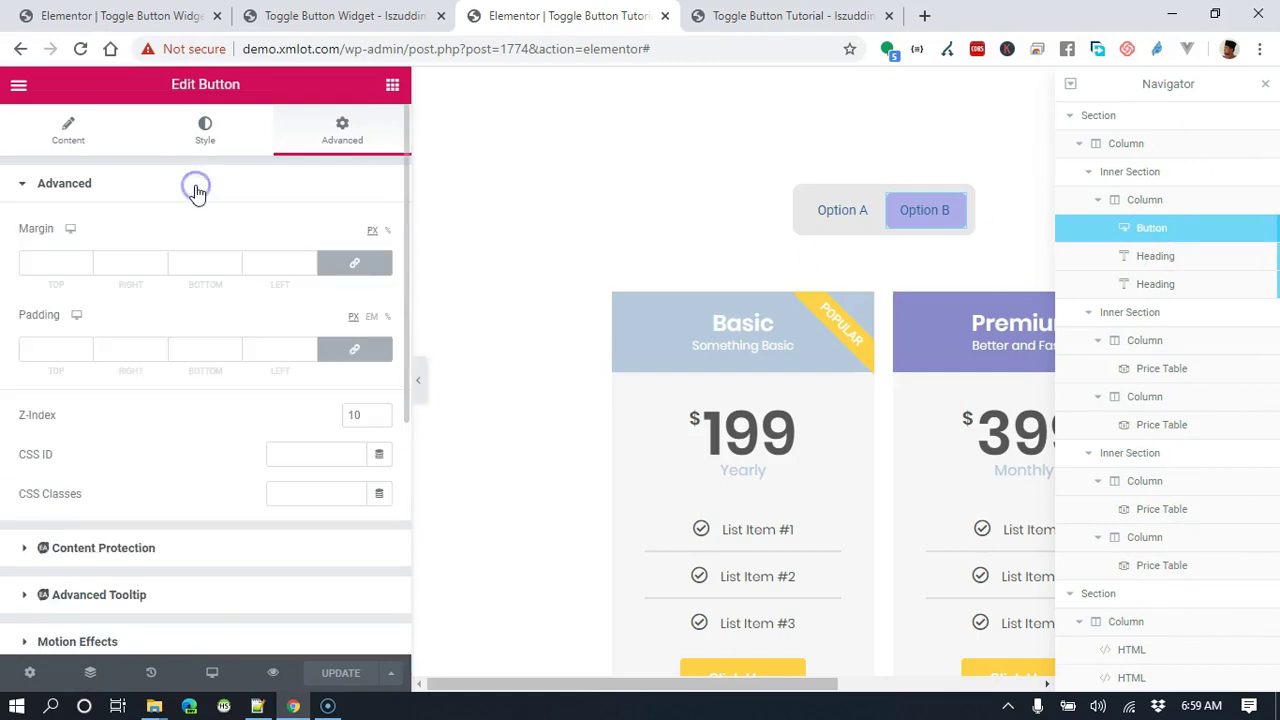
left_click(319, 500)
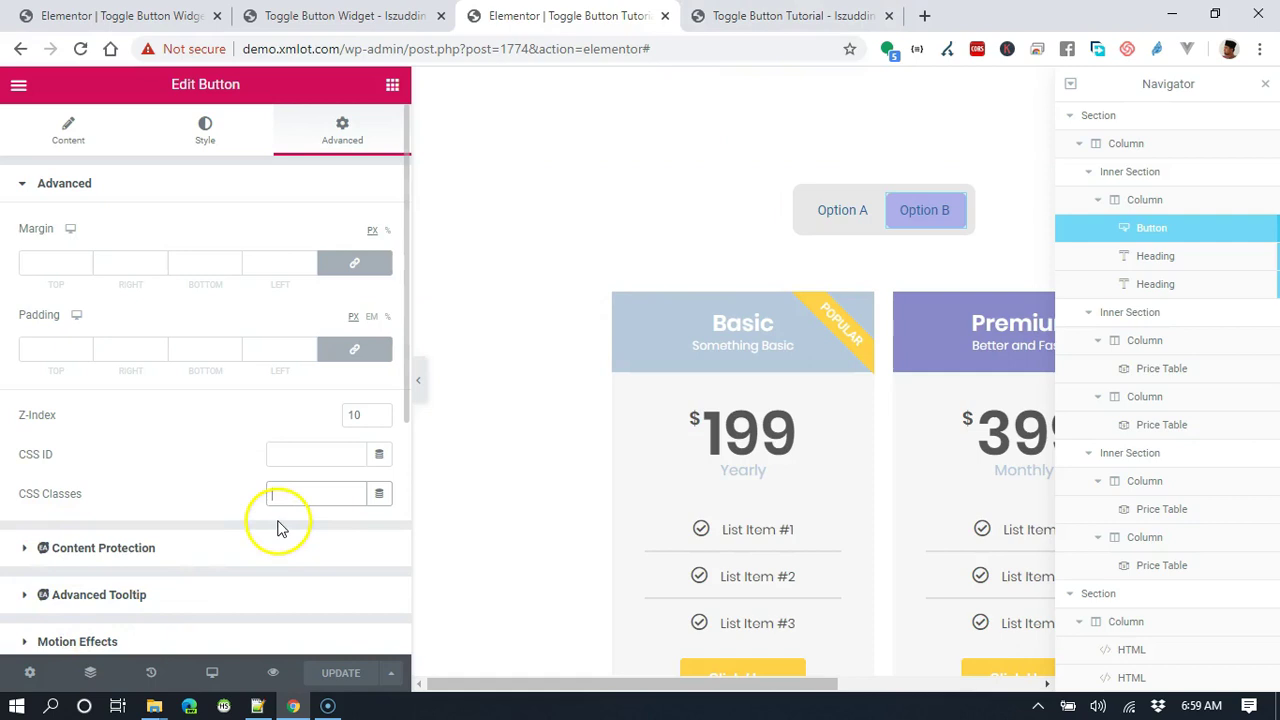
In the HTML widget's toggle_button script, replace the class name 'toggle-switch' with 'elementor-widget-button' and update the page
scroll(900, 410, "down", 5)
left_click(900, 410)
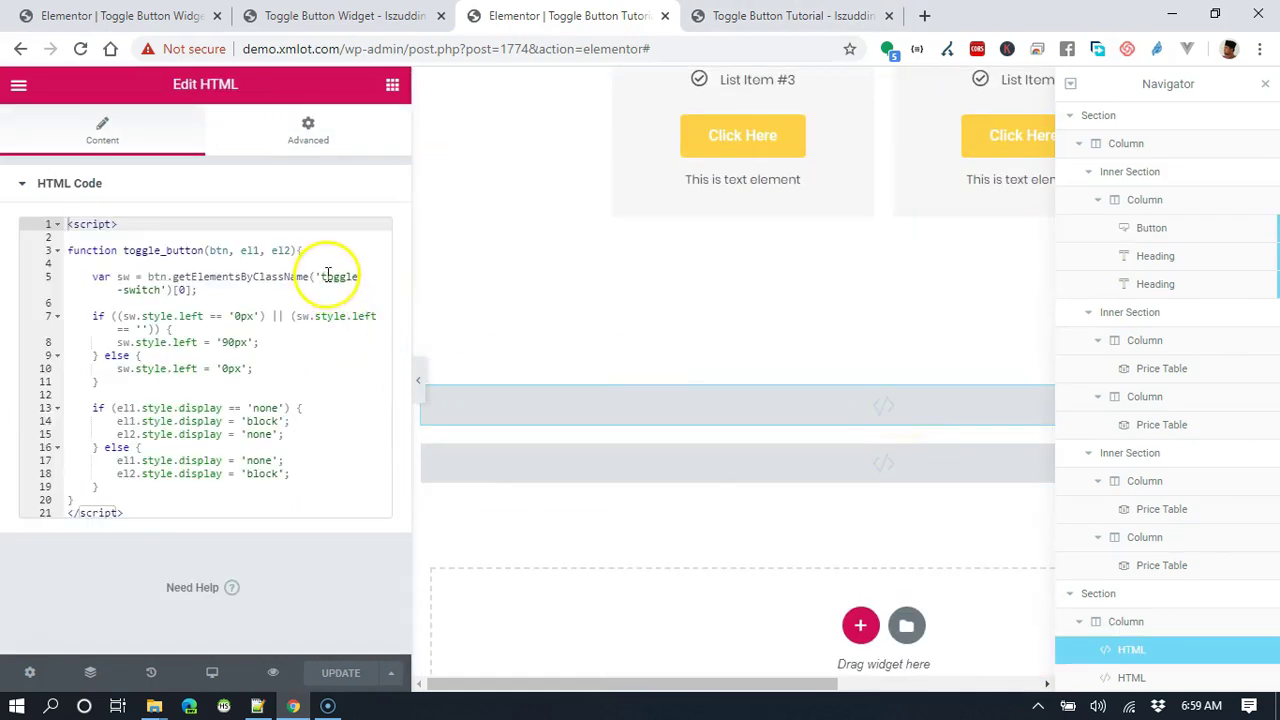
left_click_drag(321, 270, 160, 289)
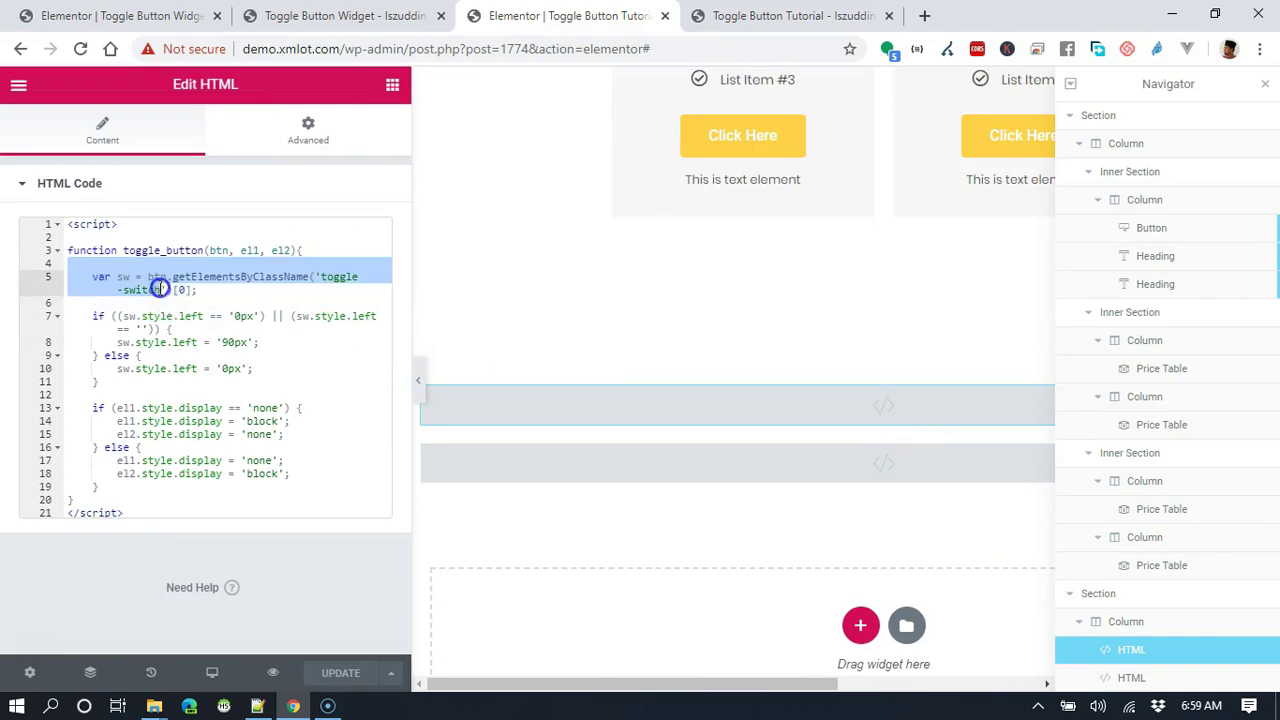
left_click(296, 291)
left_click_drag(322, 276, 160, 289)
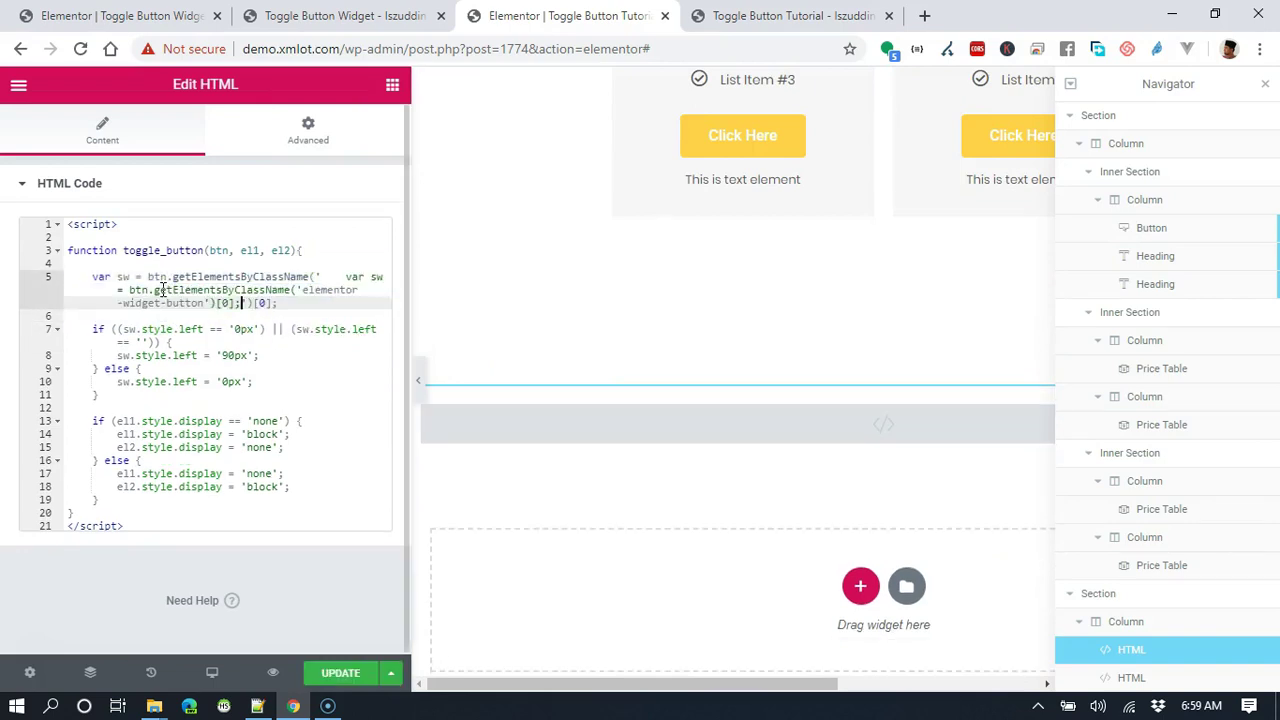
type("elementor")
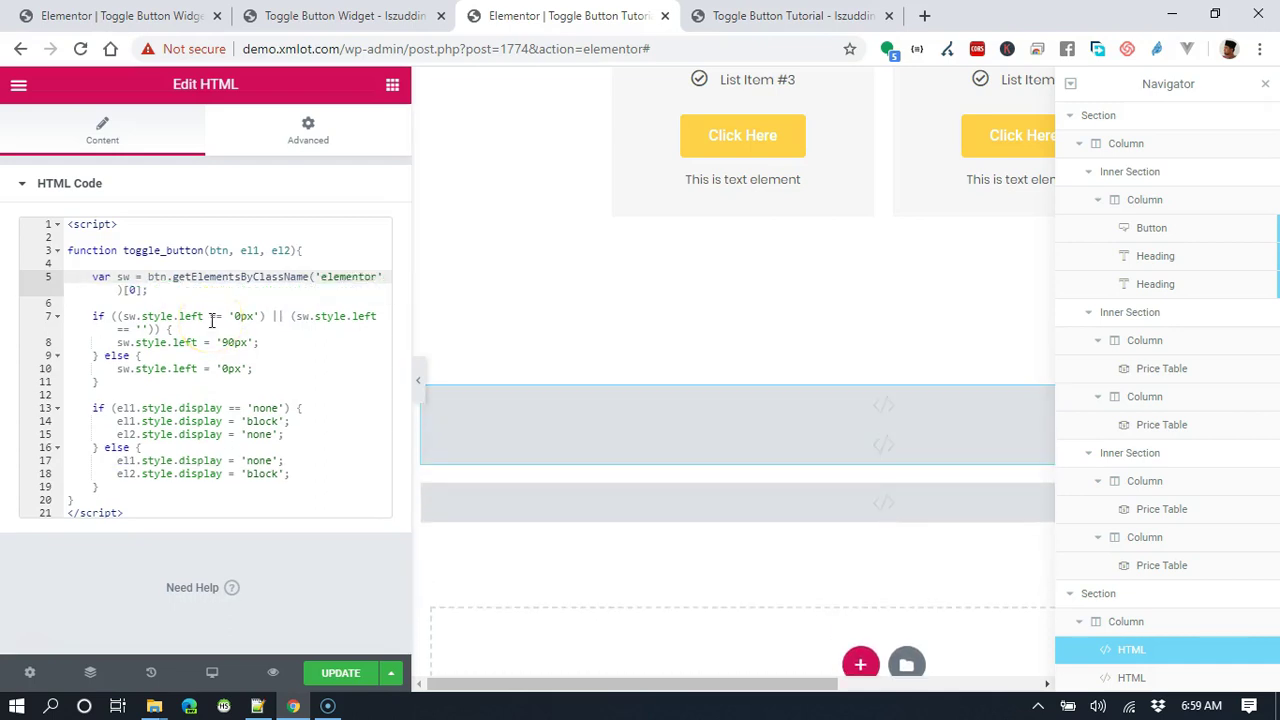
type("-")
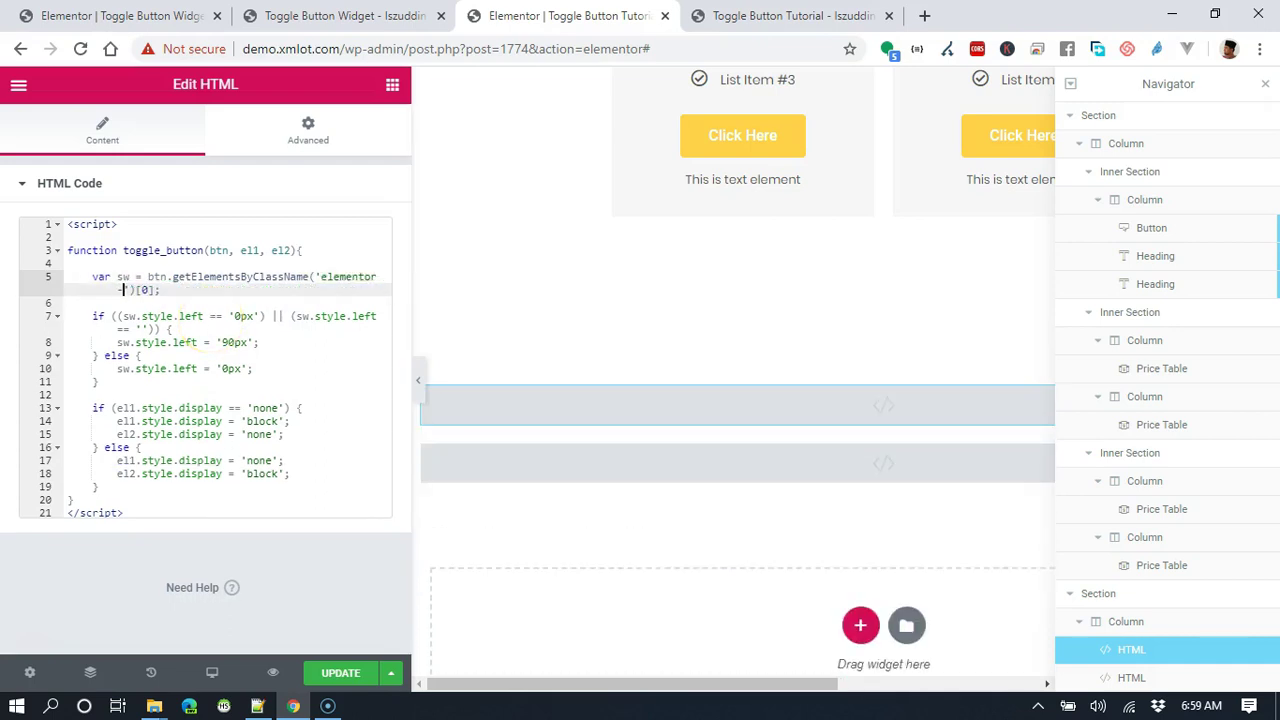
left_click(785, 15)
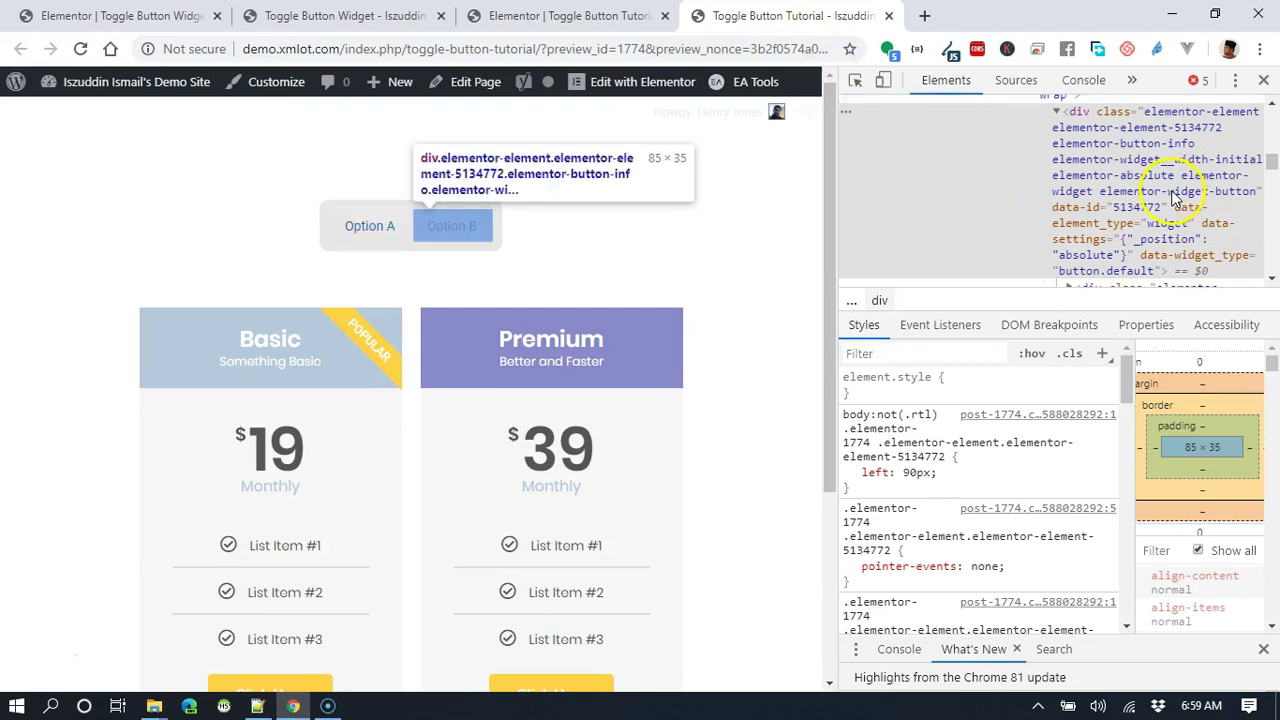
key("ctrl+shift+Tab")
left_click(330, 673)
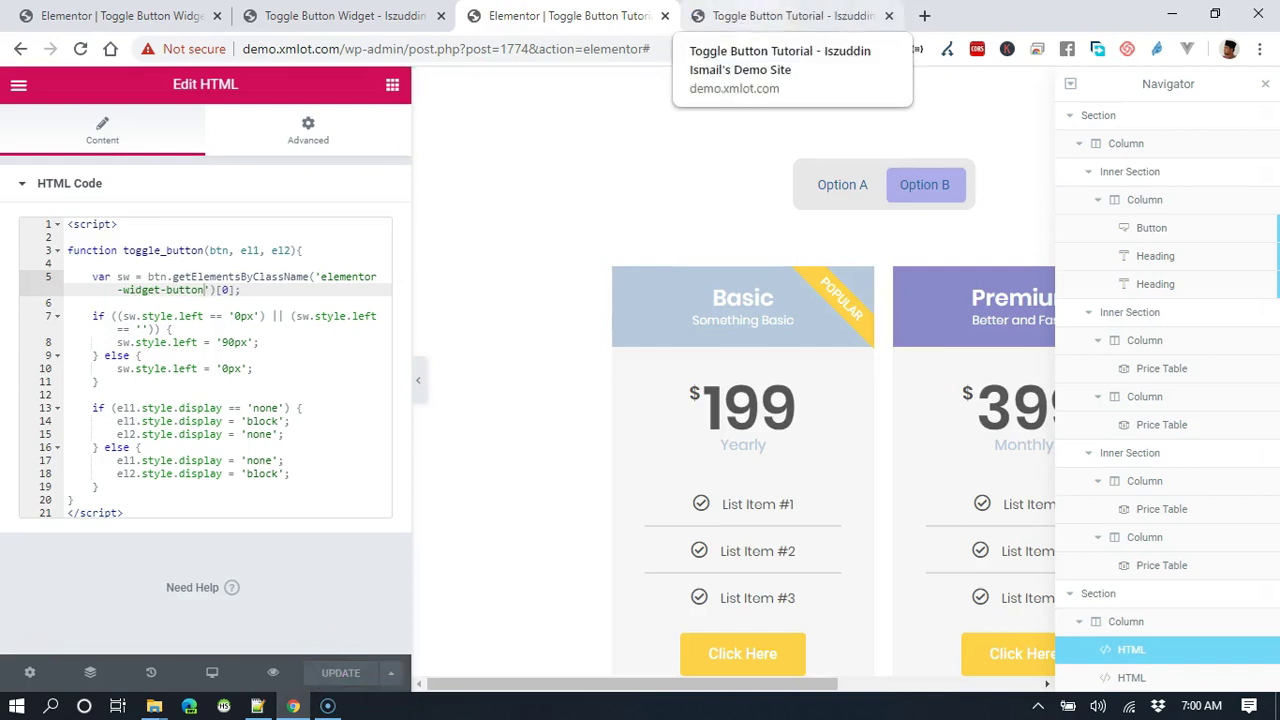
Reload the preview page and test the toggle button repeatedly, checking the slider position against the price tables
left_click(770, 16)
left_click(83, 49)
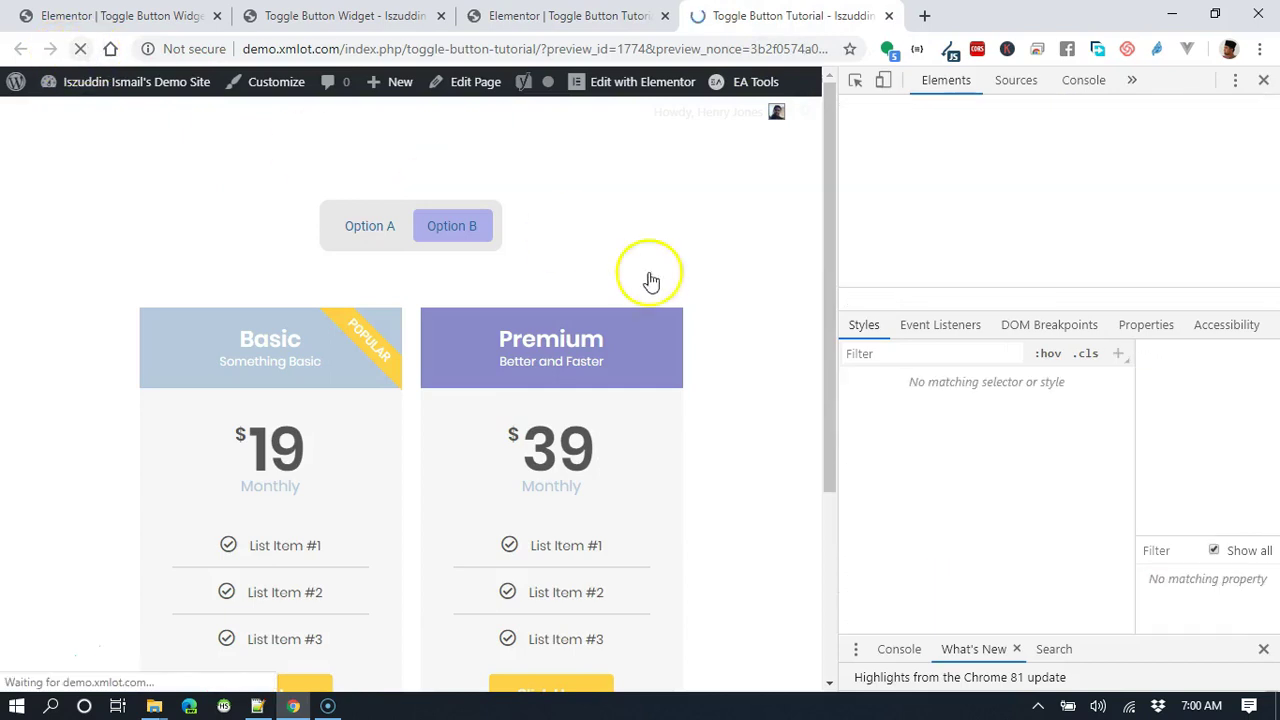
left_click(384, 244)
left_click(385, 244)
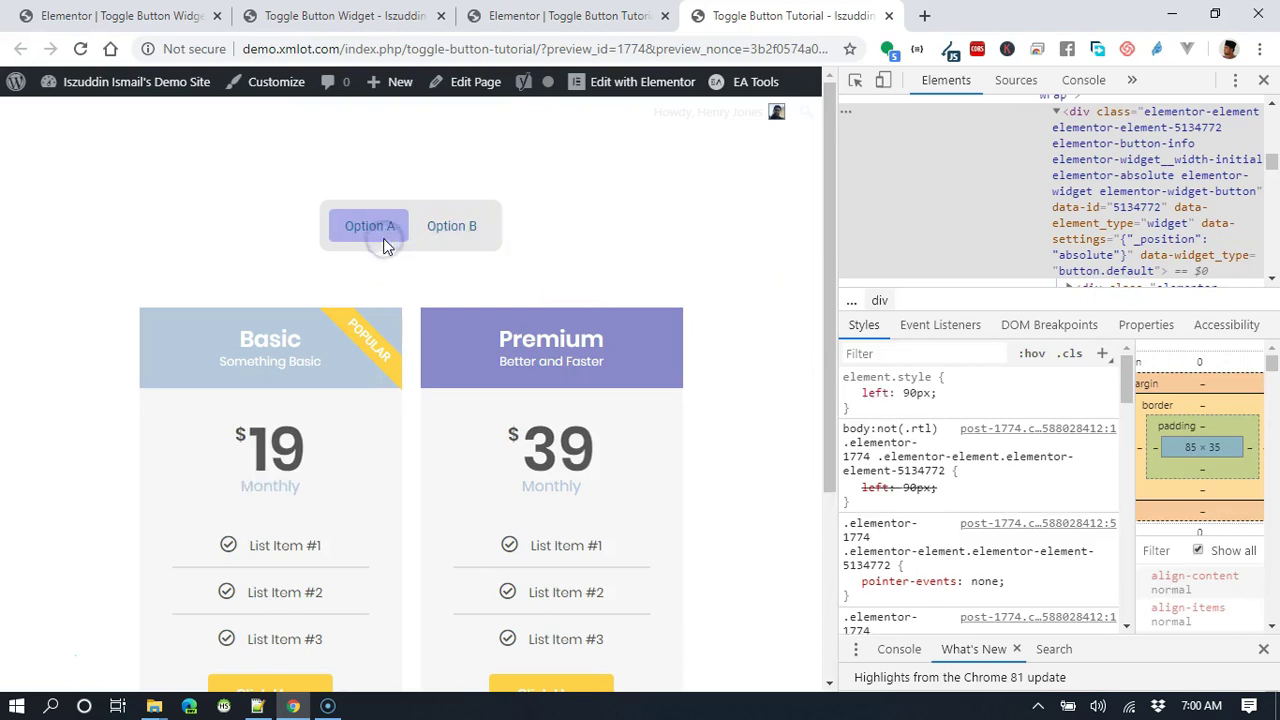
left_click(386, 245)
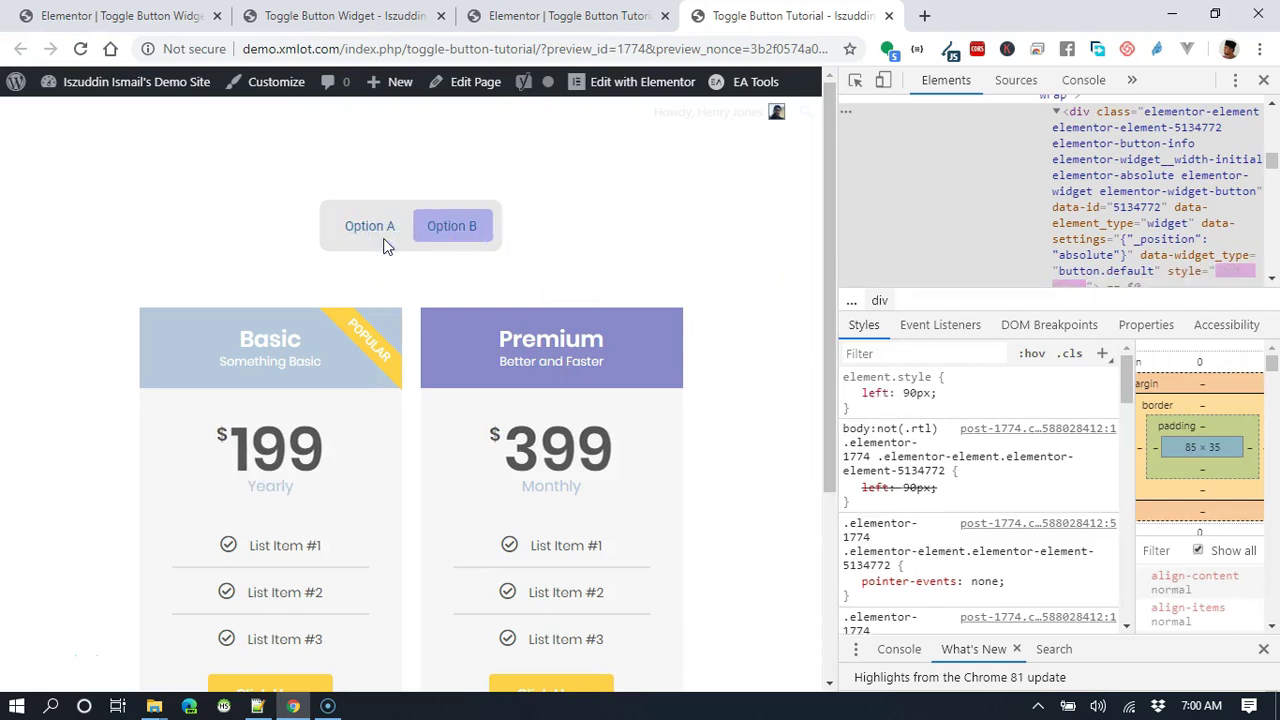
left_click(386, 245)
left_click(386, 245)
left_click(386, 245)
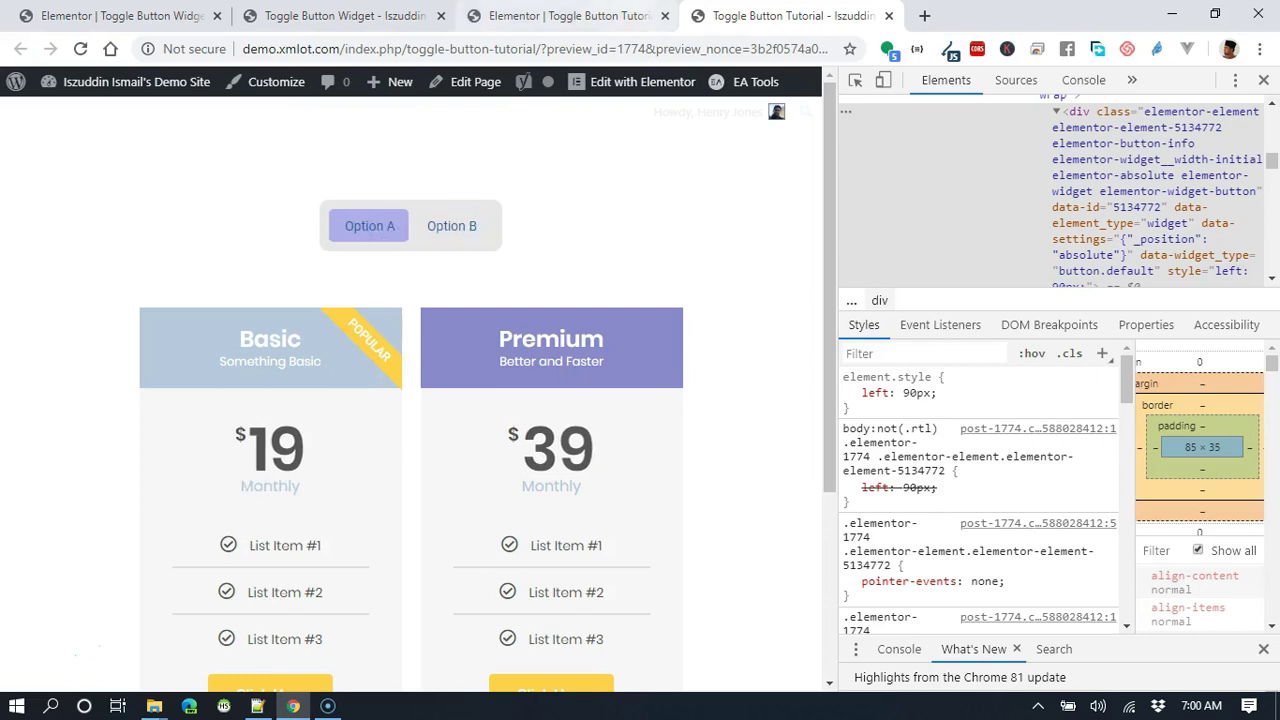
Set the toggle's Button widget horizontal positioning offset to 0 px and update the page
left_click(565, 16)
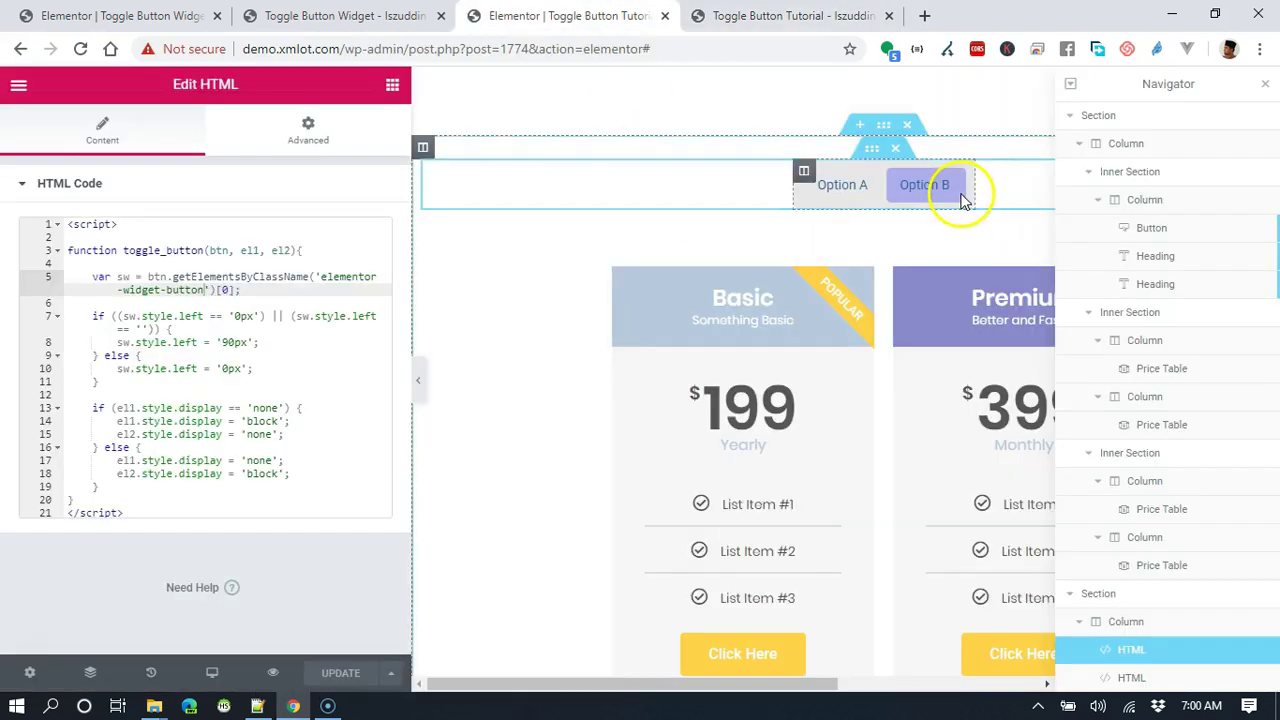
left_click(1177, 242)
left_click(343, 140)
scroll(351, 289, "down", 5)
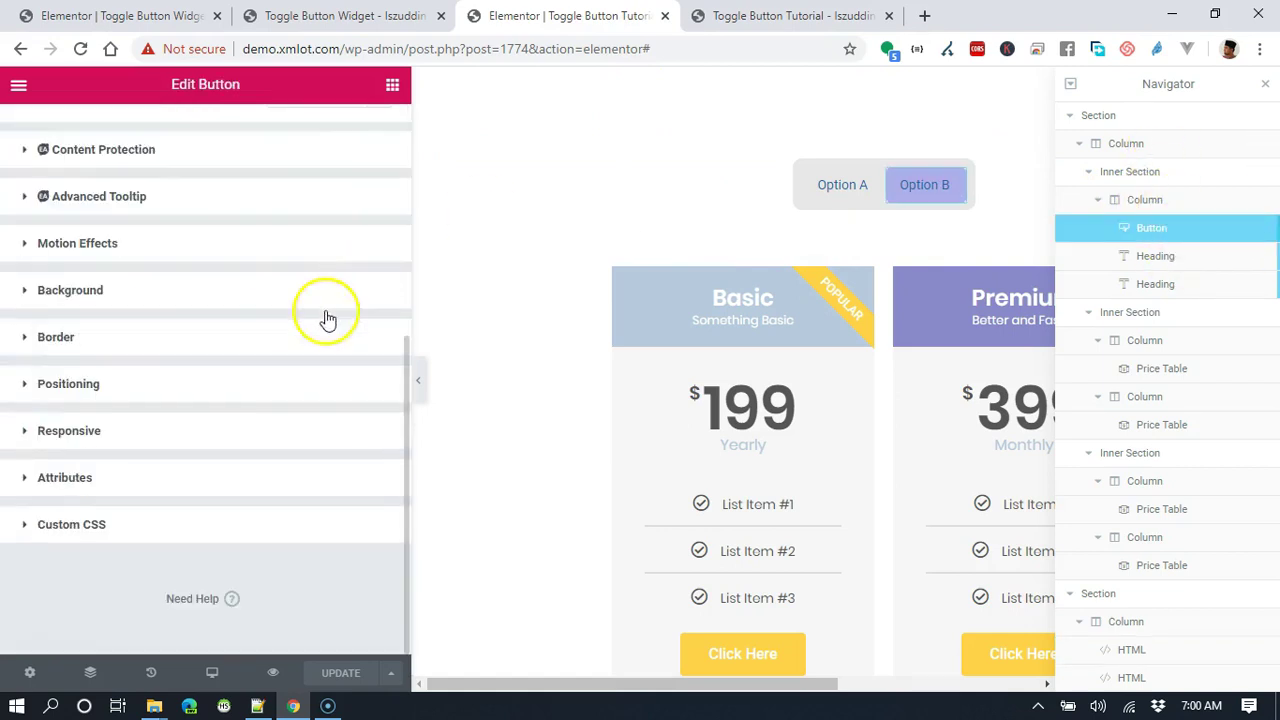
left_click(269, 372)
scroll(320, 450, "down", 4)
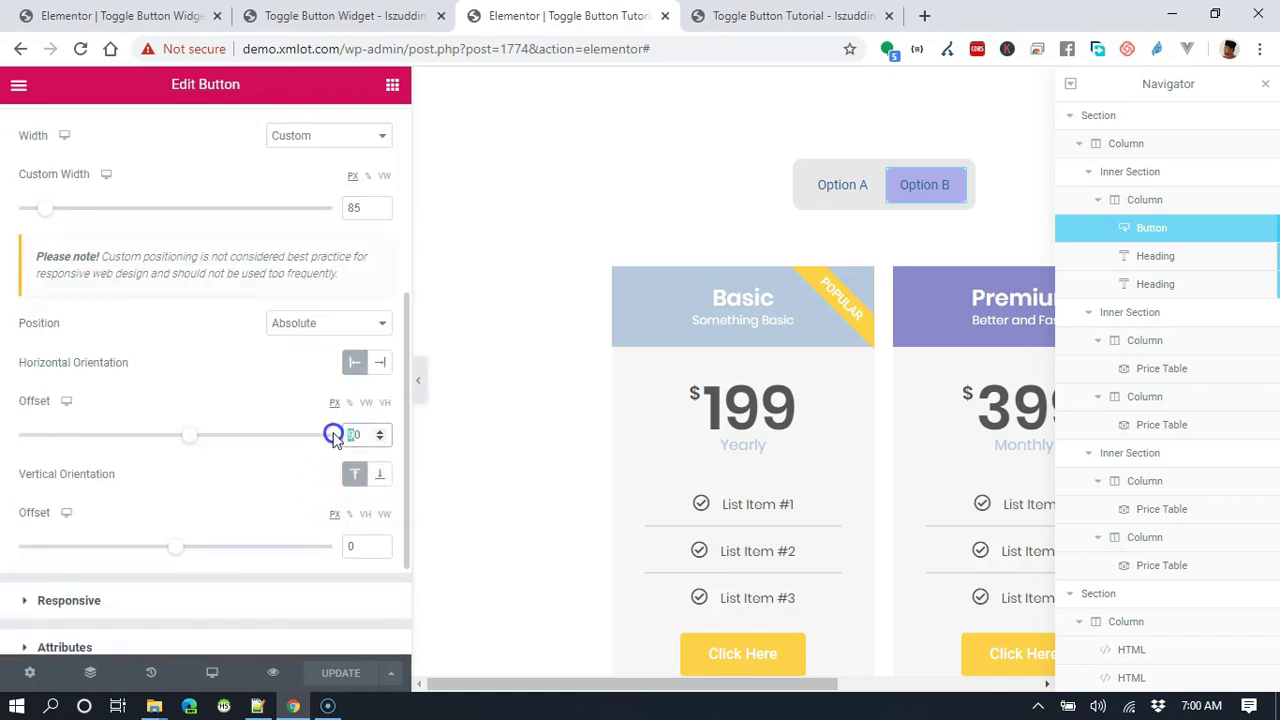
key("BackSpace")
left_click(337, 677)
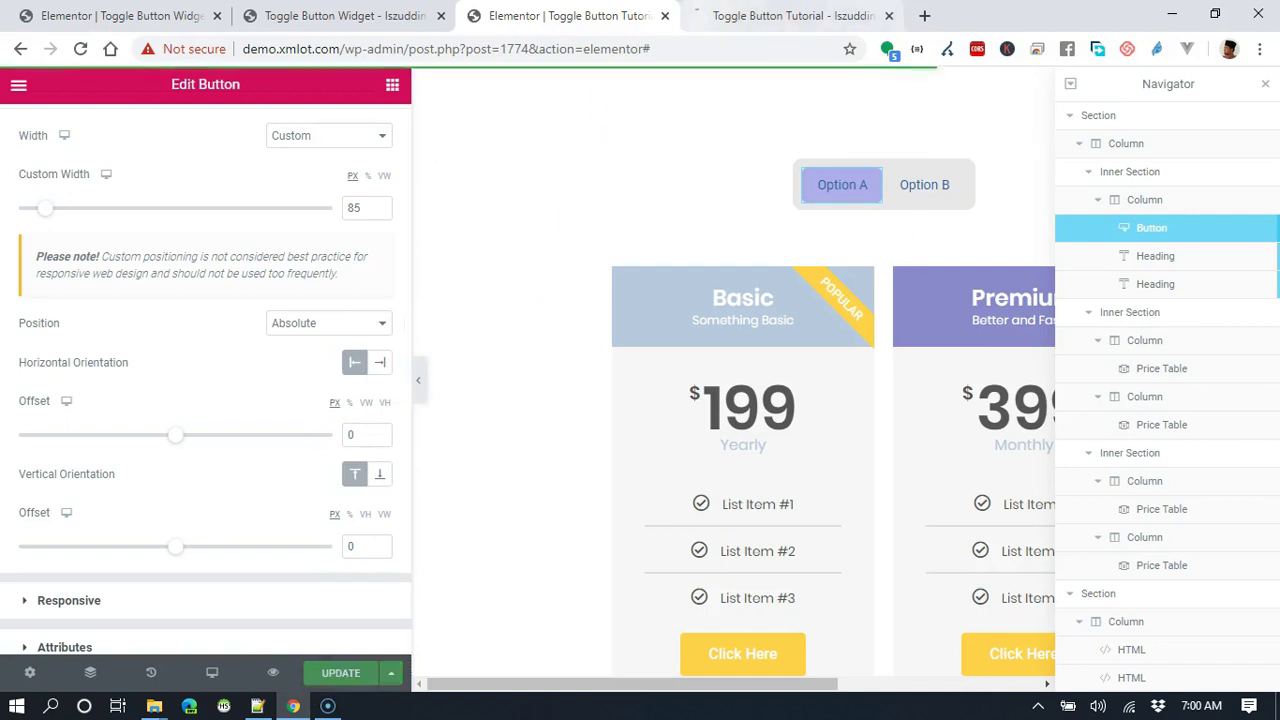
scroll(329, 323, "down", 2)
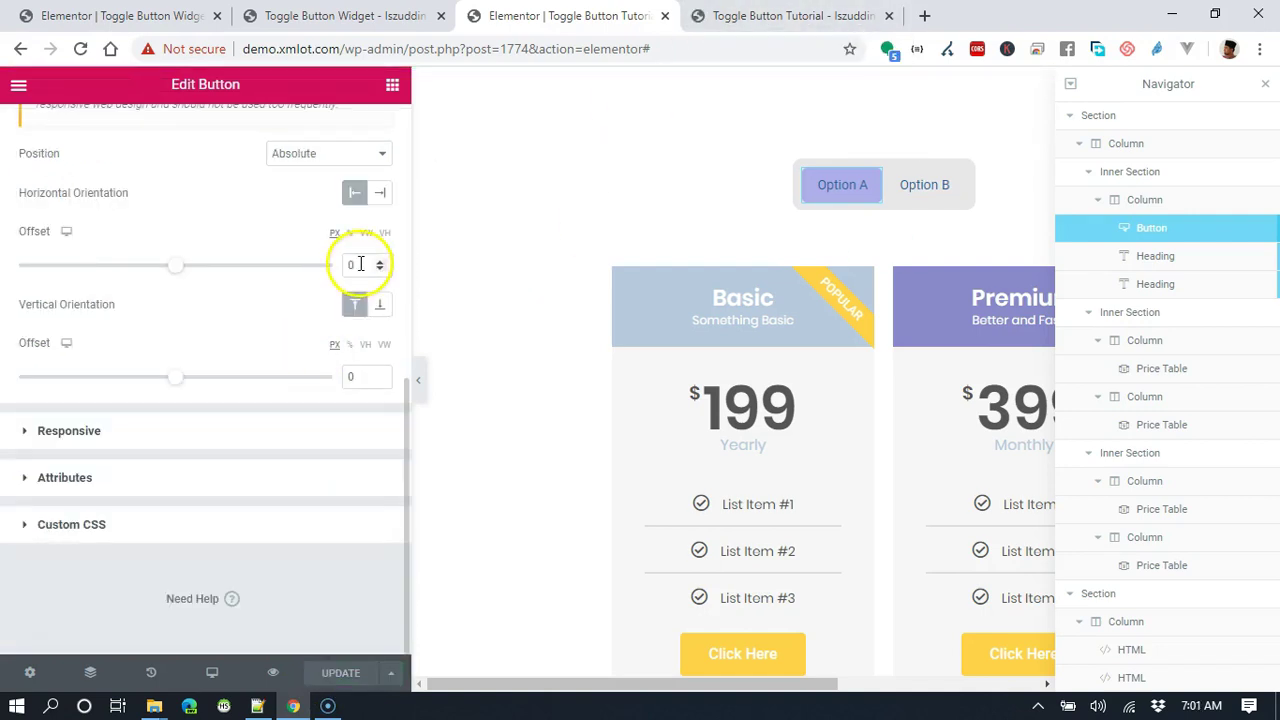
Hard-reload the preview page and test switching between Option A and Option B repeatedly
left_click(752, 15)
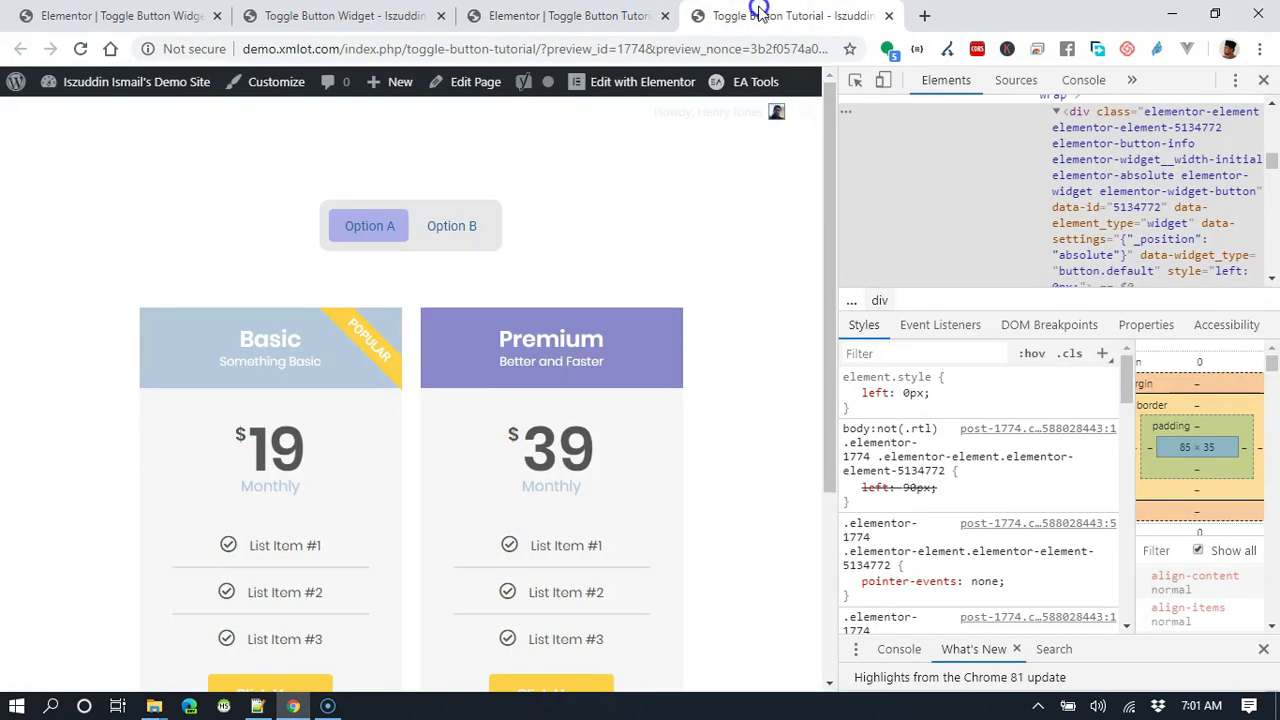
right_click(86, 49)
left_click(99, 129)
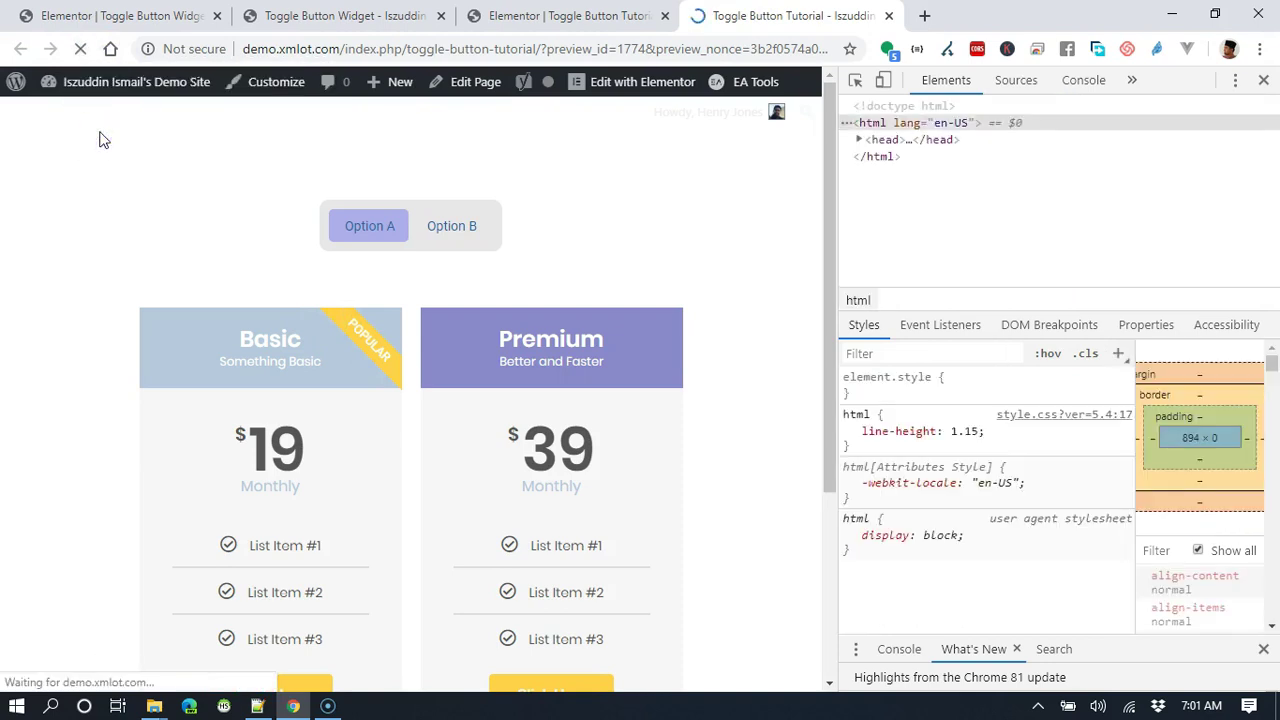
left_click(449, 232)
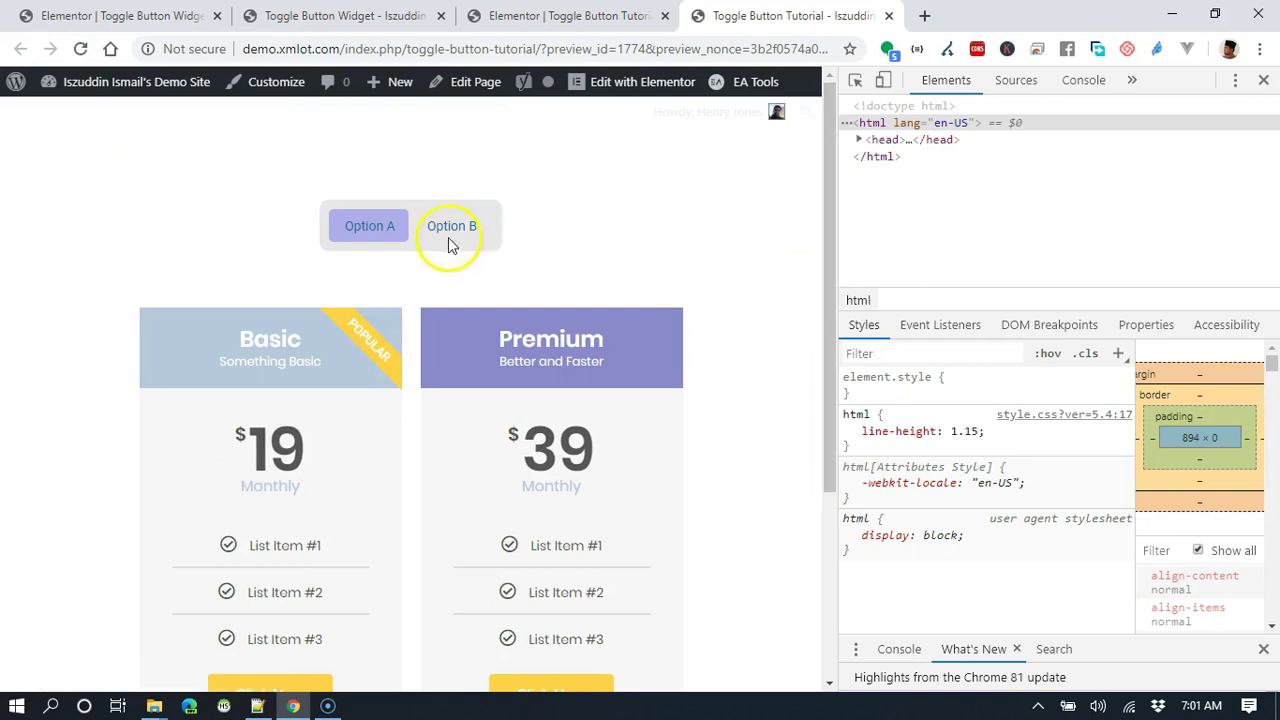
left_click(372, 229)
left_click(372, 229)
left_click(372, 229)
left_click(372, 229)
left_click(372, 229)
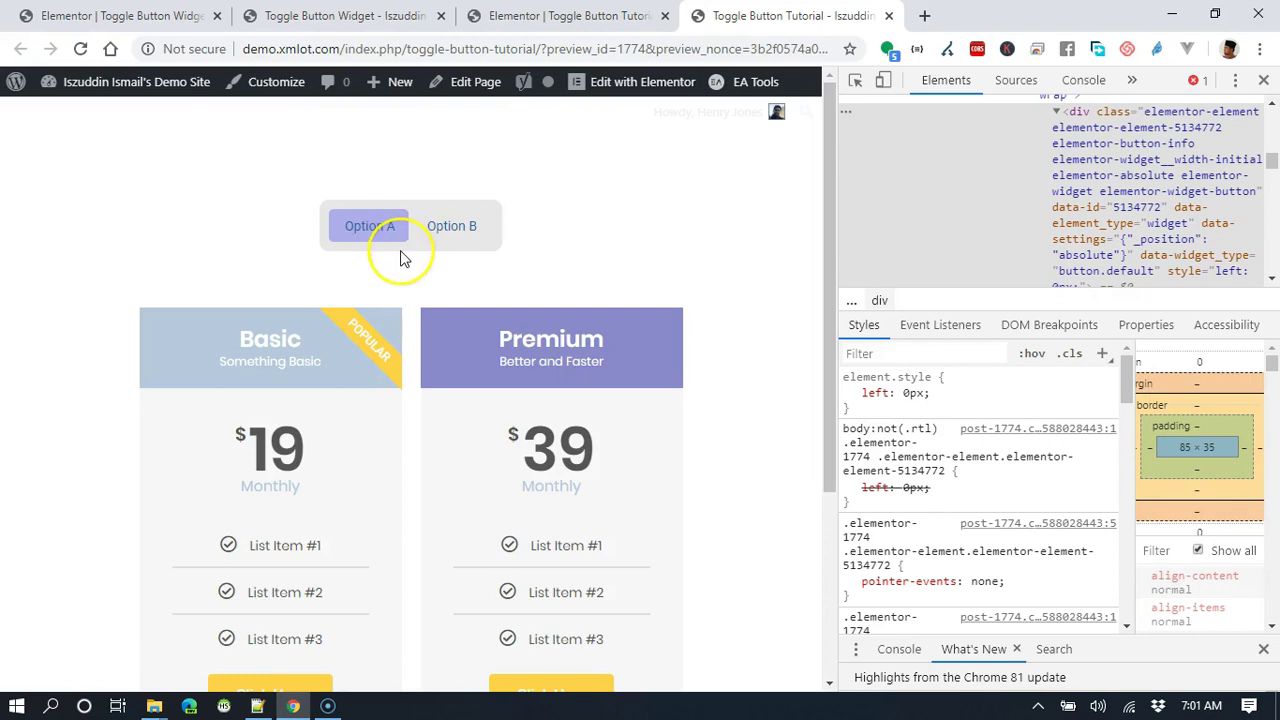
Copy the line "transition: ease-in 0.2s;" from the button CSS notes in Notepad++ and return to the browser
left_click(257, 706)
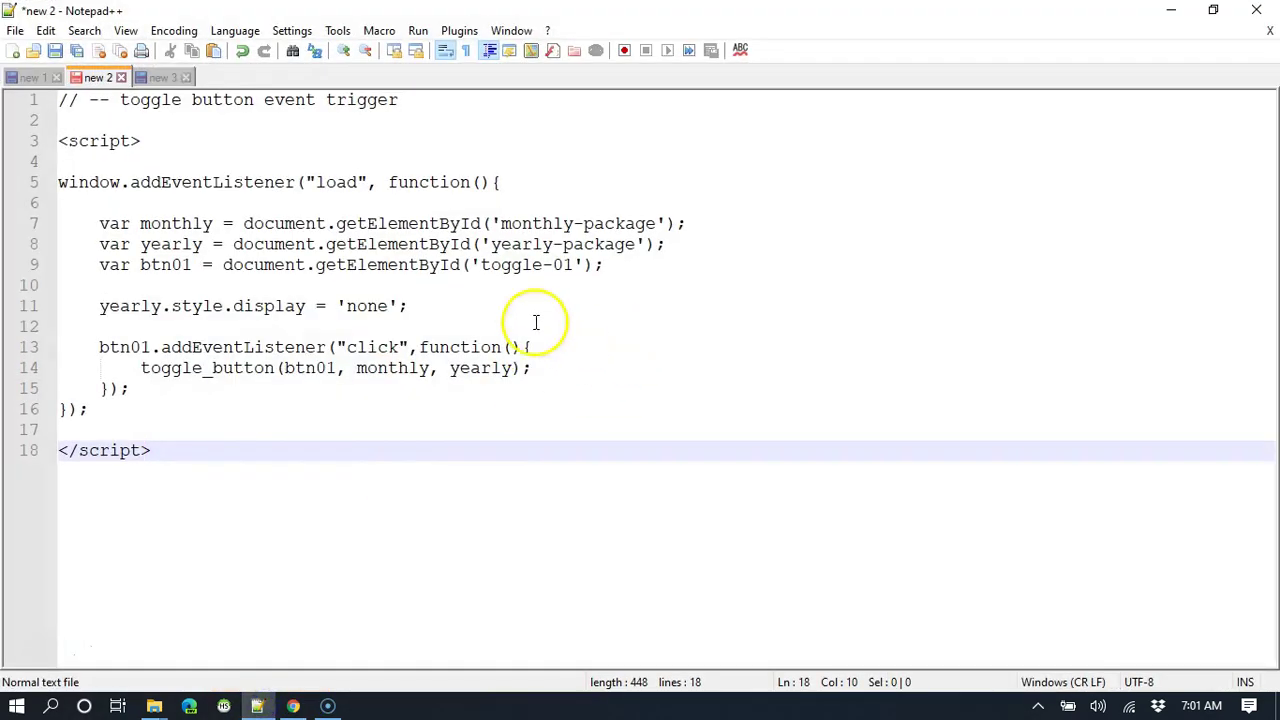
left_click(158, 78)
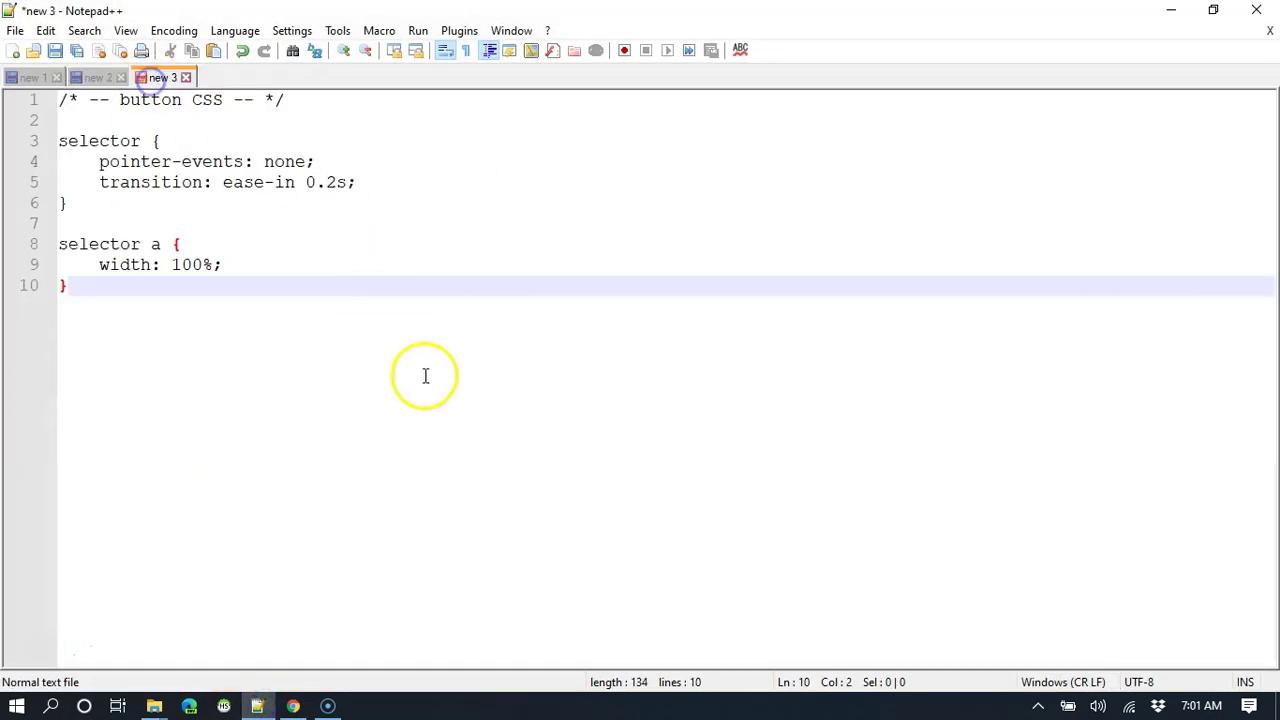
triple_click(272, 182)
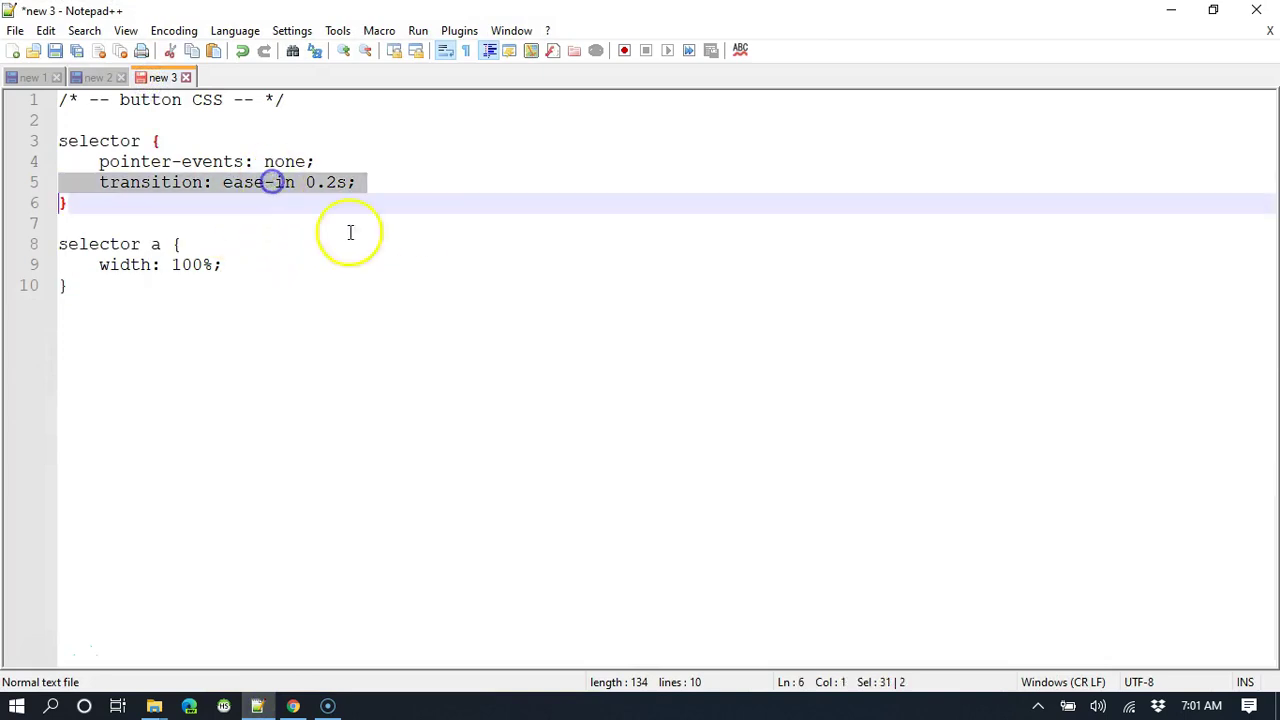
right_click(306, 185)
left_click(362, 222)
left_click(1171, 10)
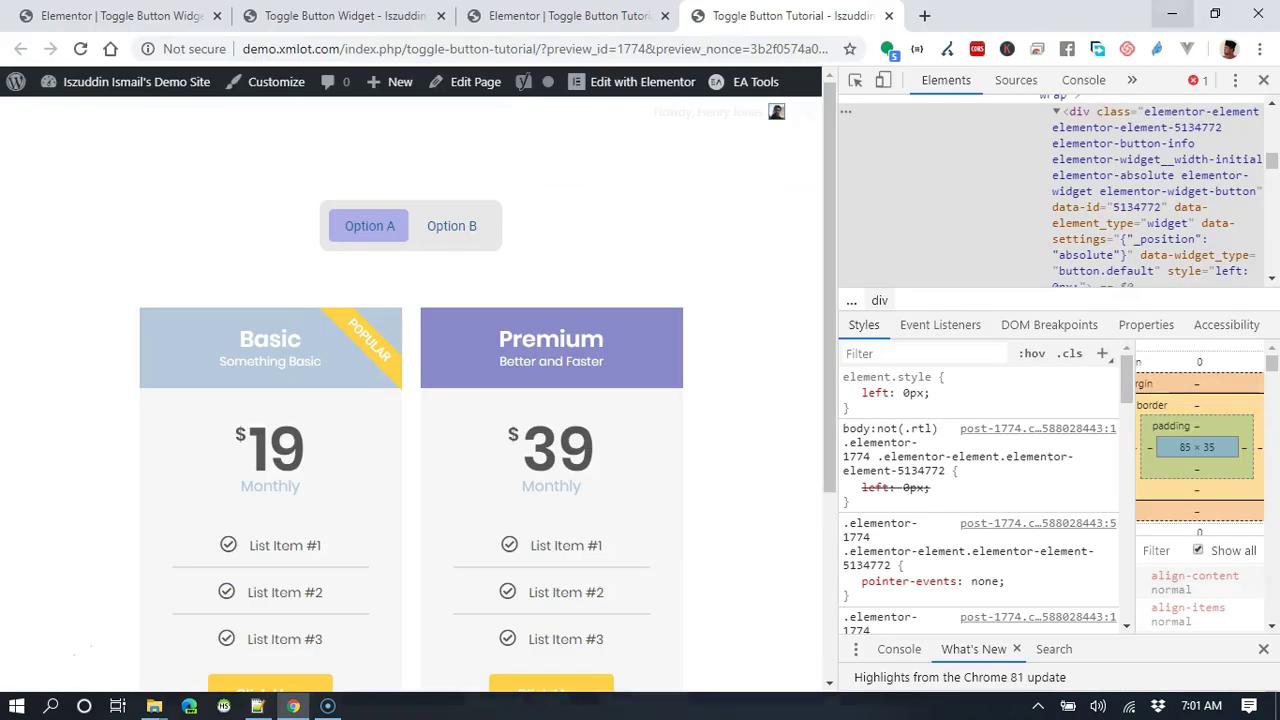
Paste "transition: ease-in 0.2s;" into the "selector a" rule of the Button widget's custom CSS
key("ctrl+Page_Up")
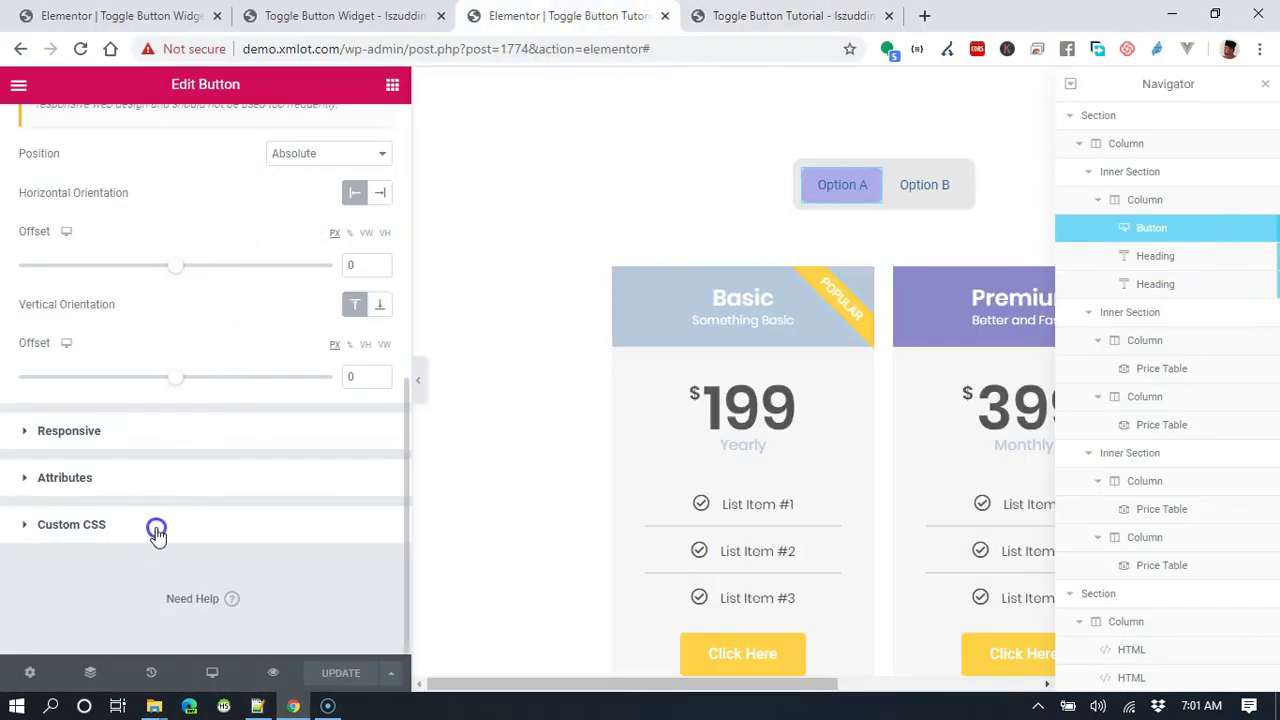
left_click(157, 527)
left_click(194, 360)
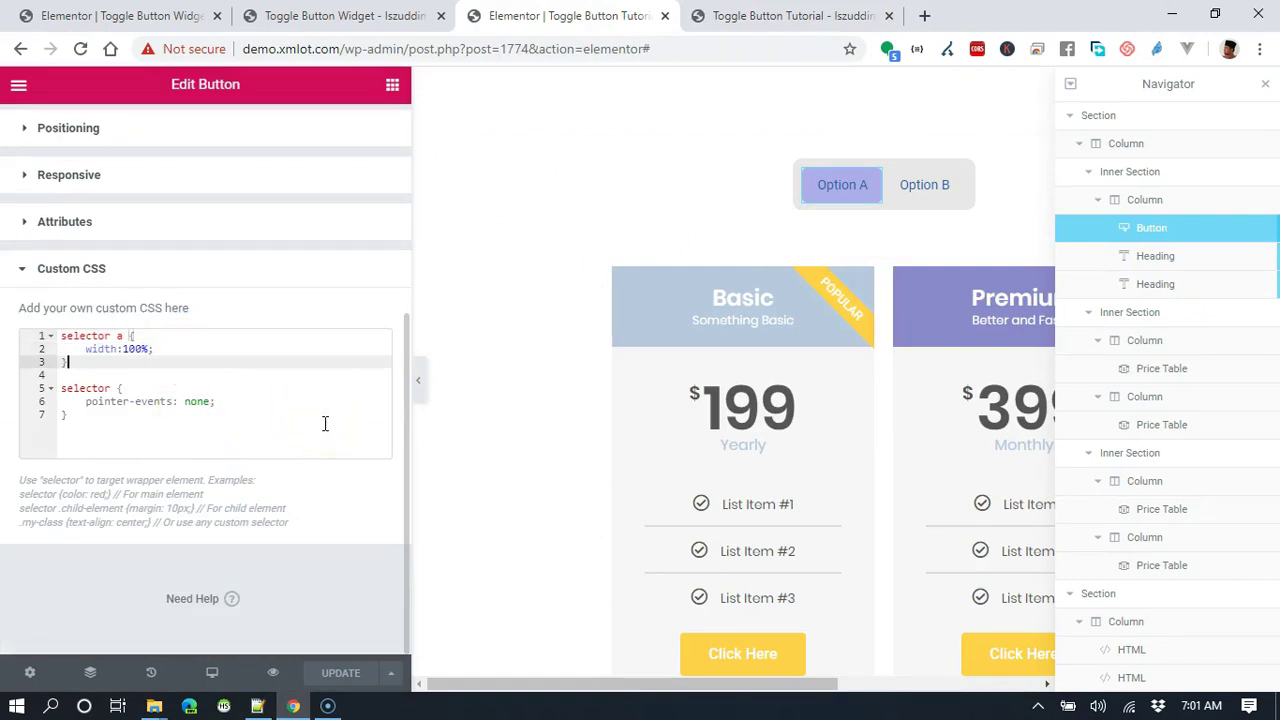
key("ctrl+v")
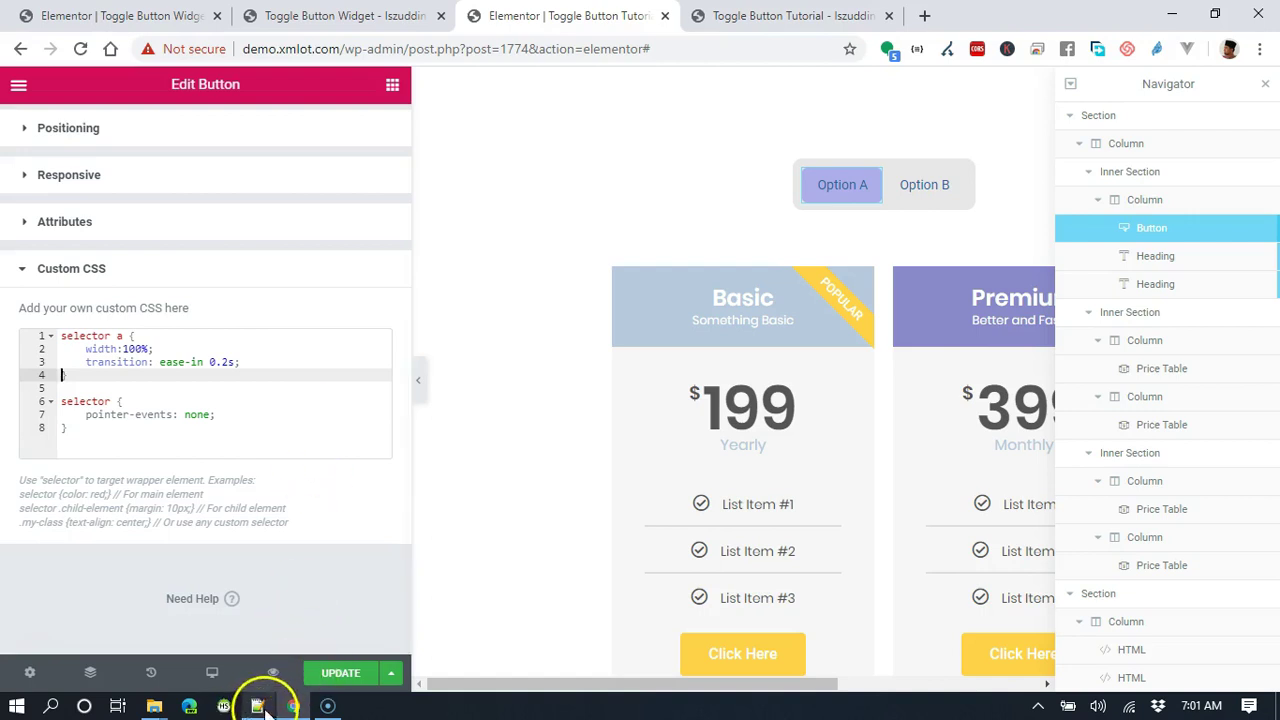
Move the transition line into the "selector" rule below "pointer-events: none;" and update the page
key("shift+Up")
key("ctrl+x")
key("Down")
key("Down")
key("Down")
key("Down")
key("ctrl+v")
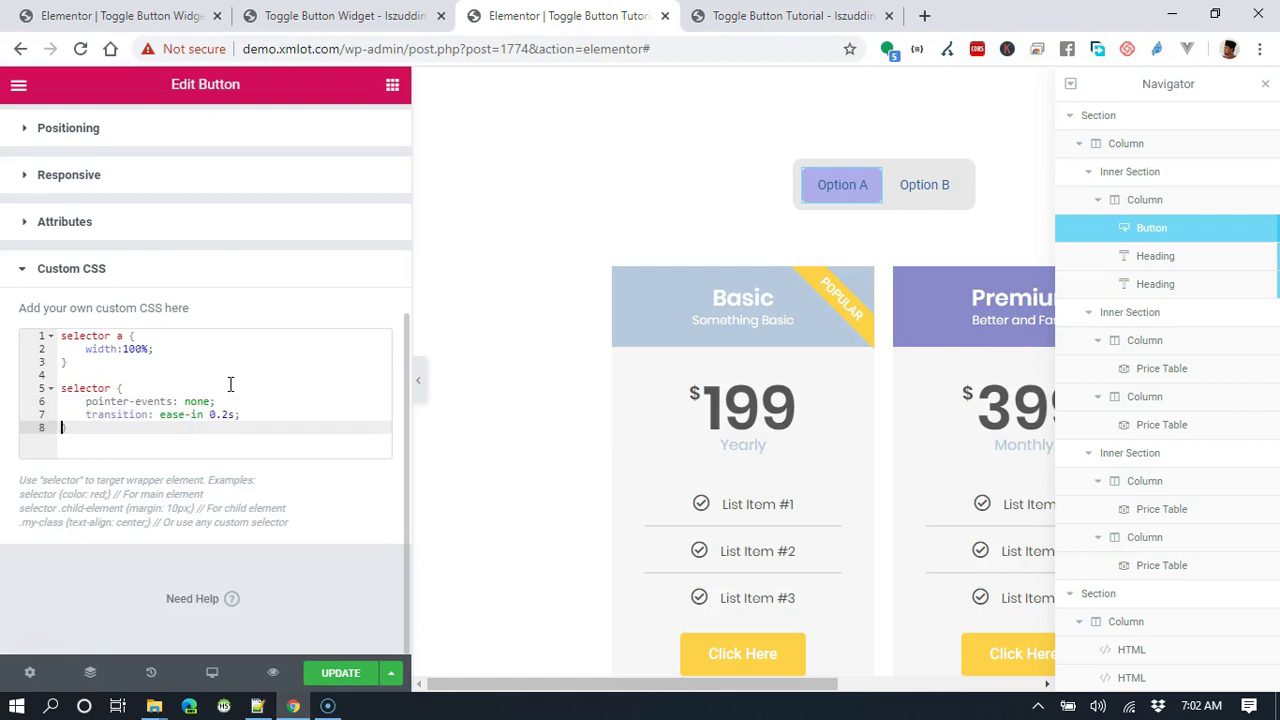
left_click(338, 673)
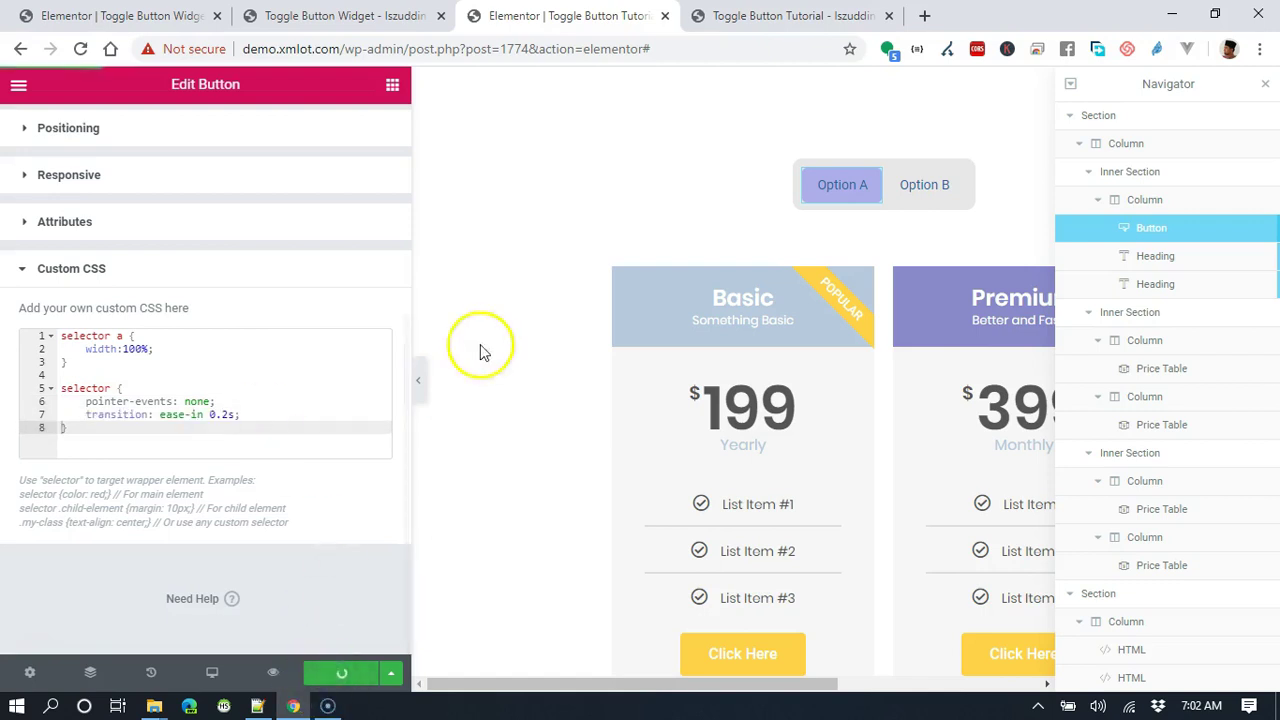
Hard-reload the preview page and check the toggle button's sliding transition
left_click(776, 16)
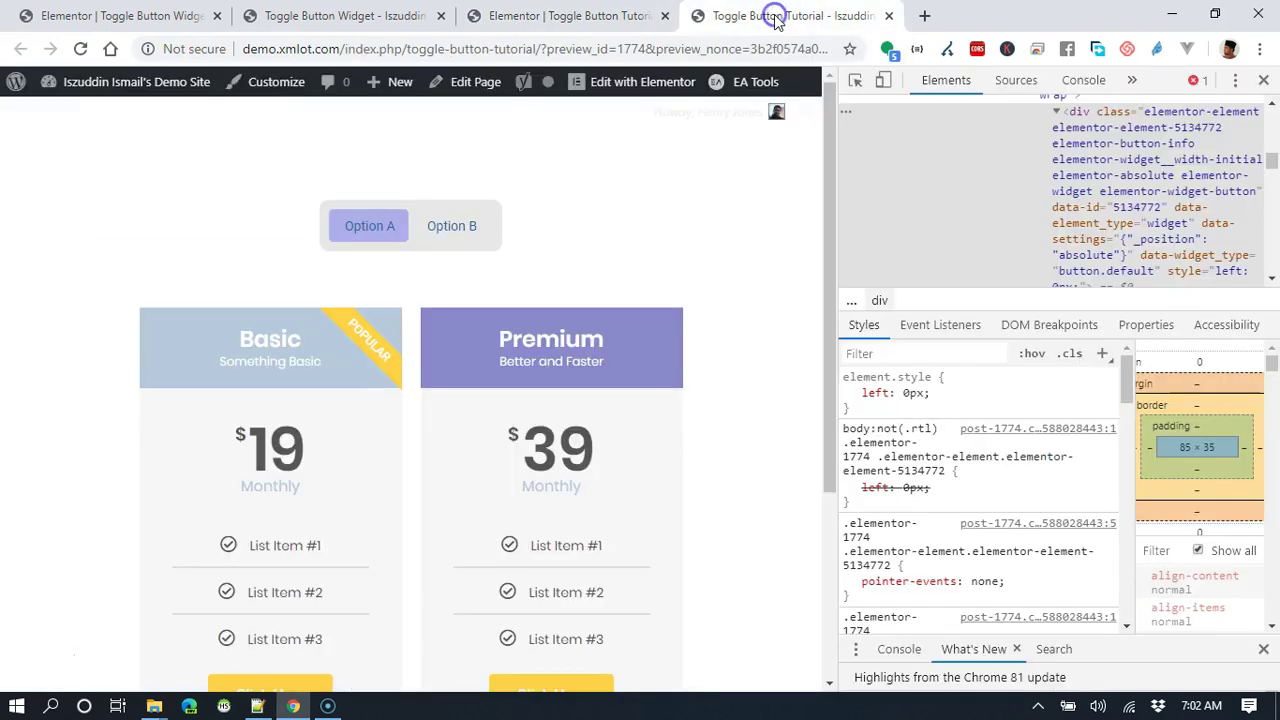
right_click(78, 50)
left_click(97, 121)
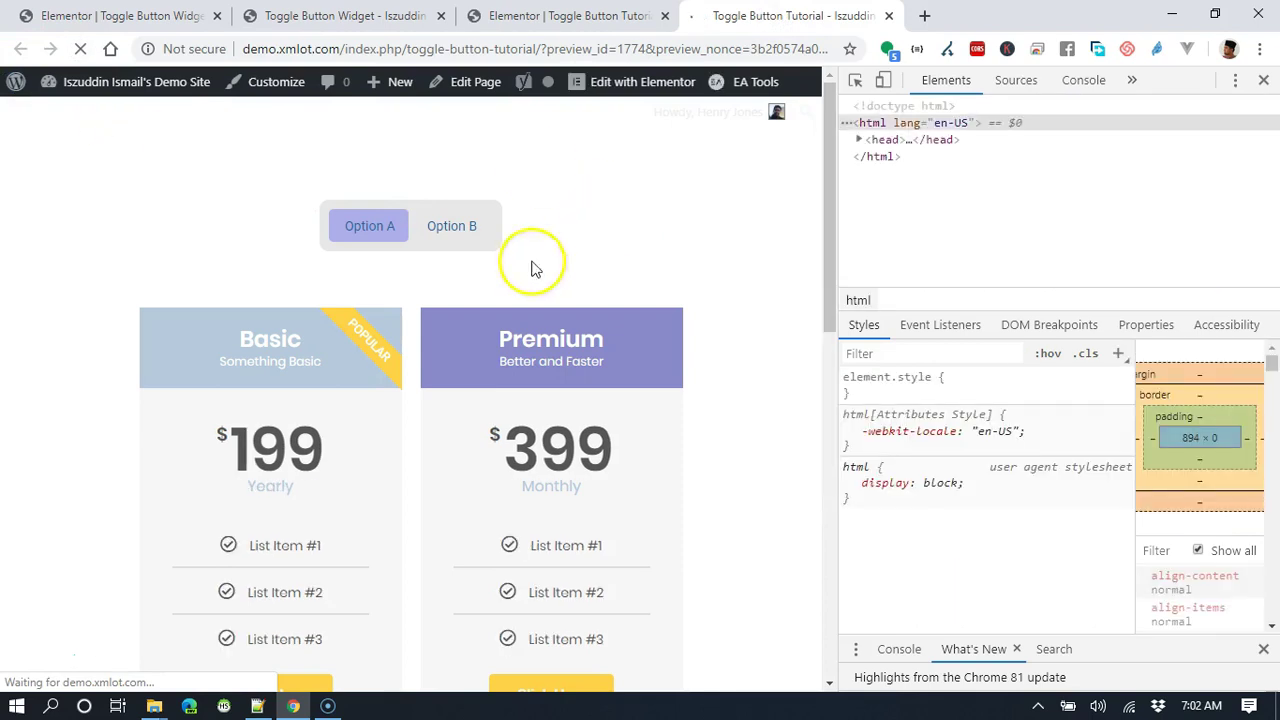
left_click(352, 228)
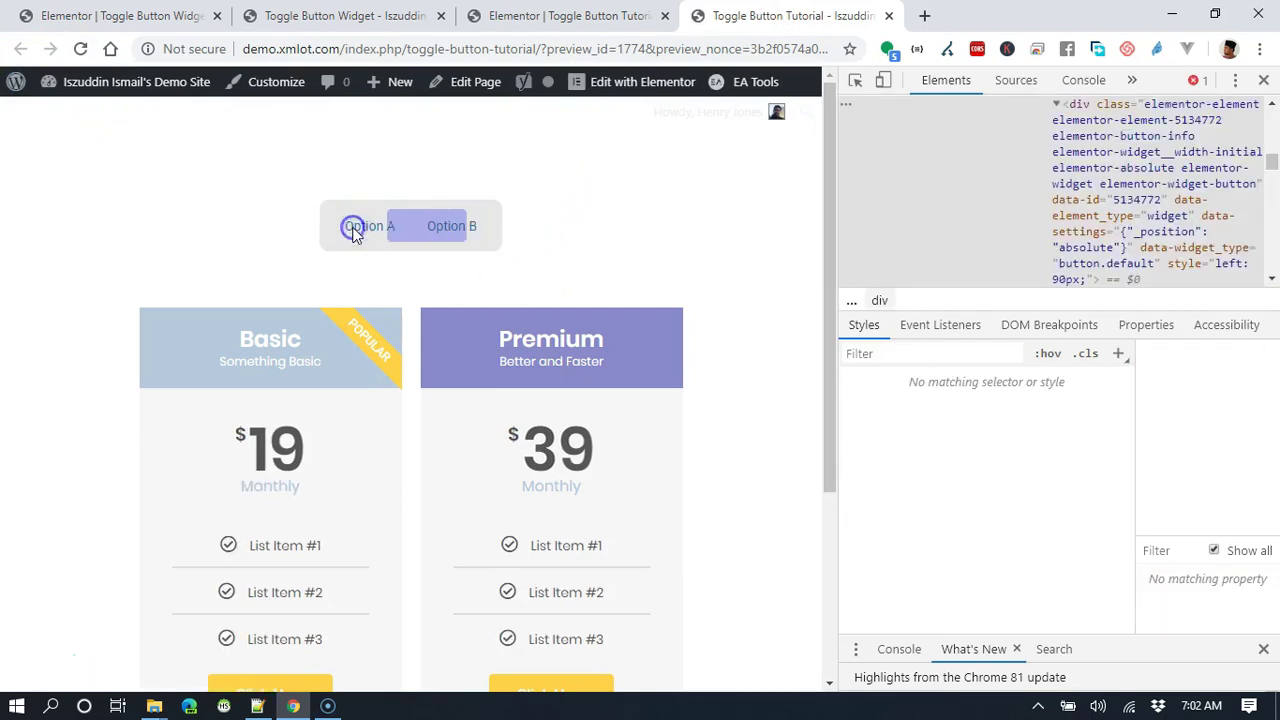
left_click(352, 228)
Close the developer tools, retest the toggle button at full page width, and return to the Elementor editor
left_click(1264, 80)
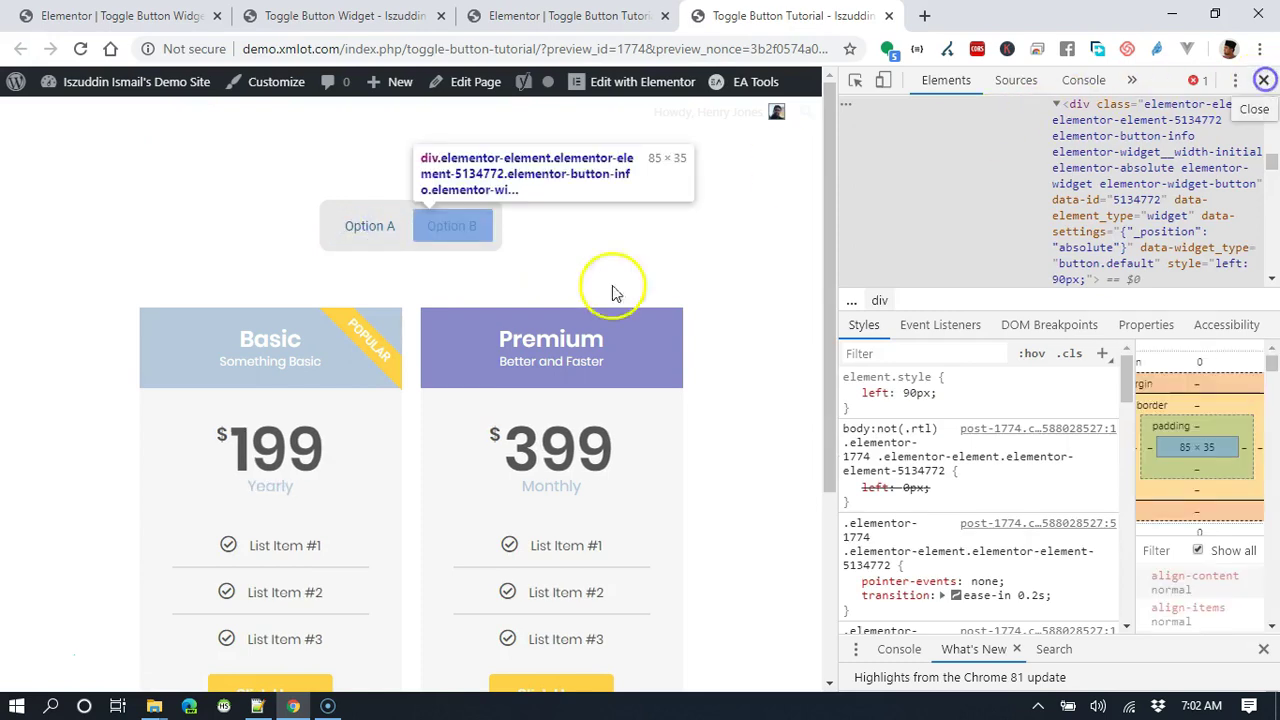
left_click(1267, 87)
left_click(596, 227)
left_click(596, 227)
left_click(596, 227)
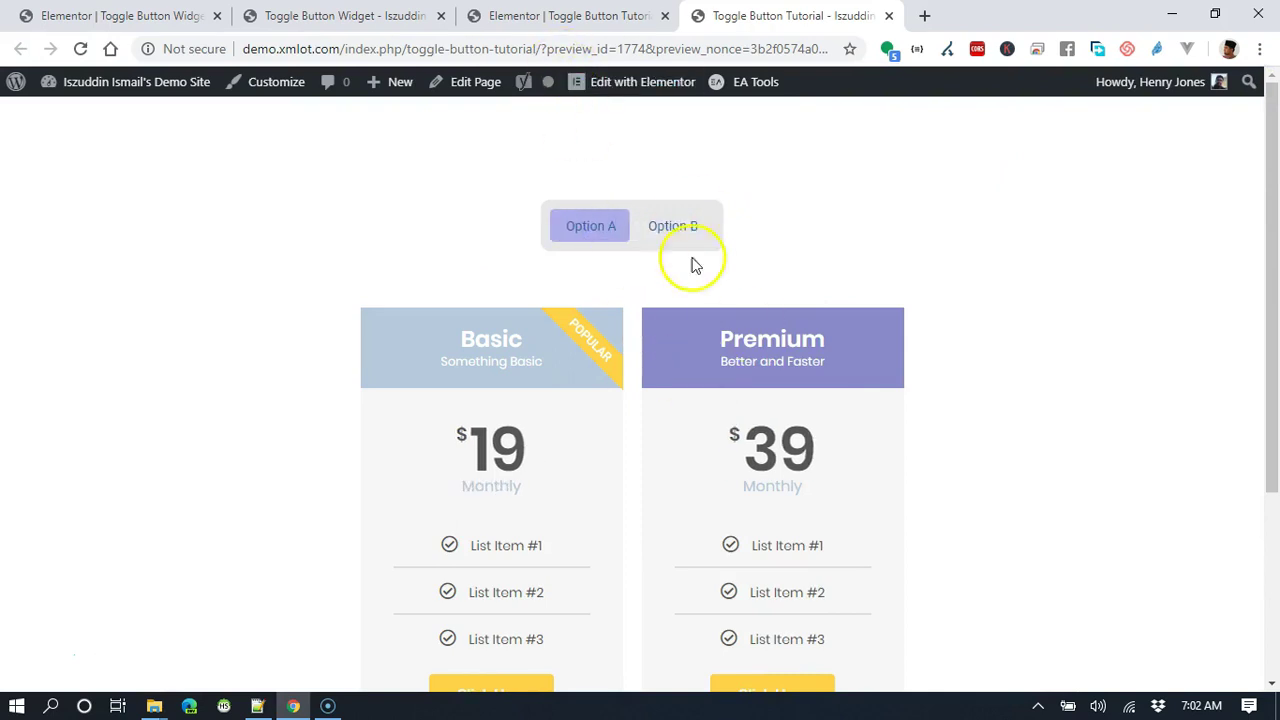
left_click(575, 16)
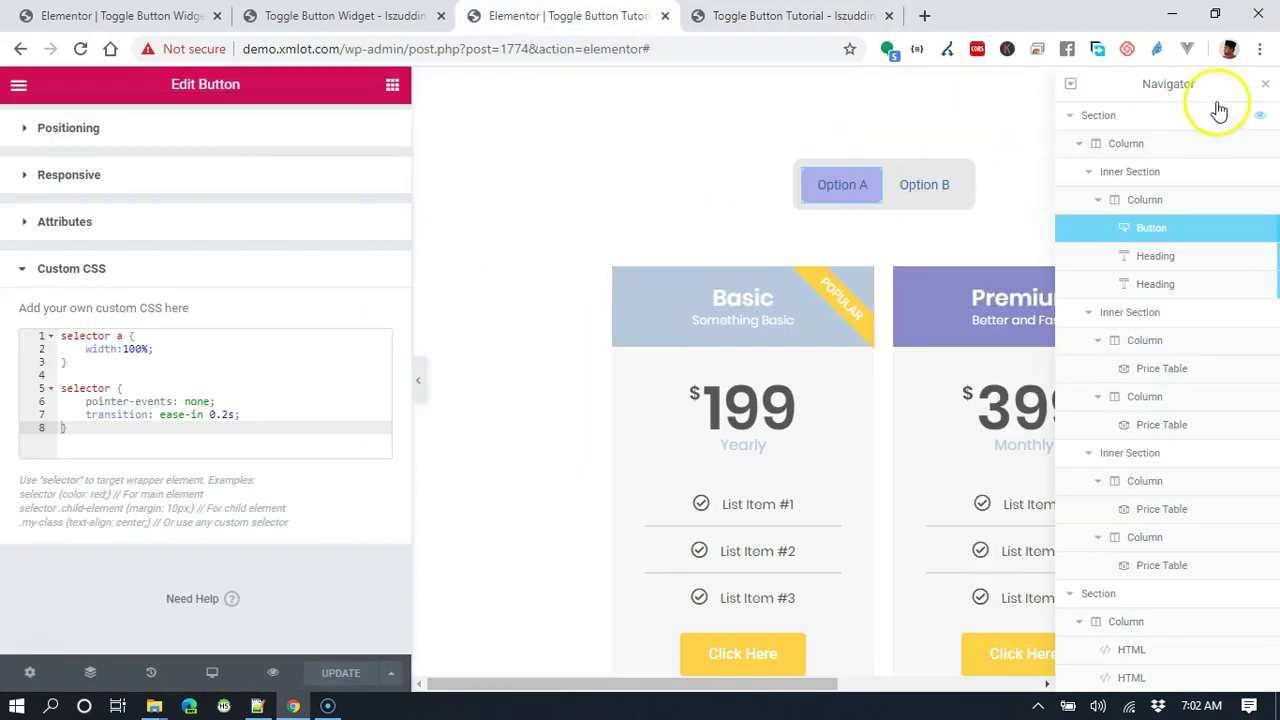
Retitle the toggle's two Heading widgets, changing Option A to "Monthly" and Option B to "Yearly"
left_click(1152, 258)
left_click(41, 133)
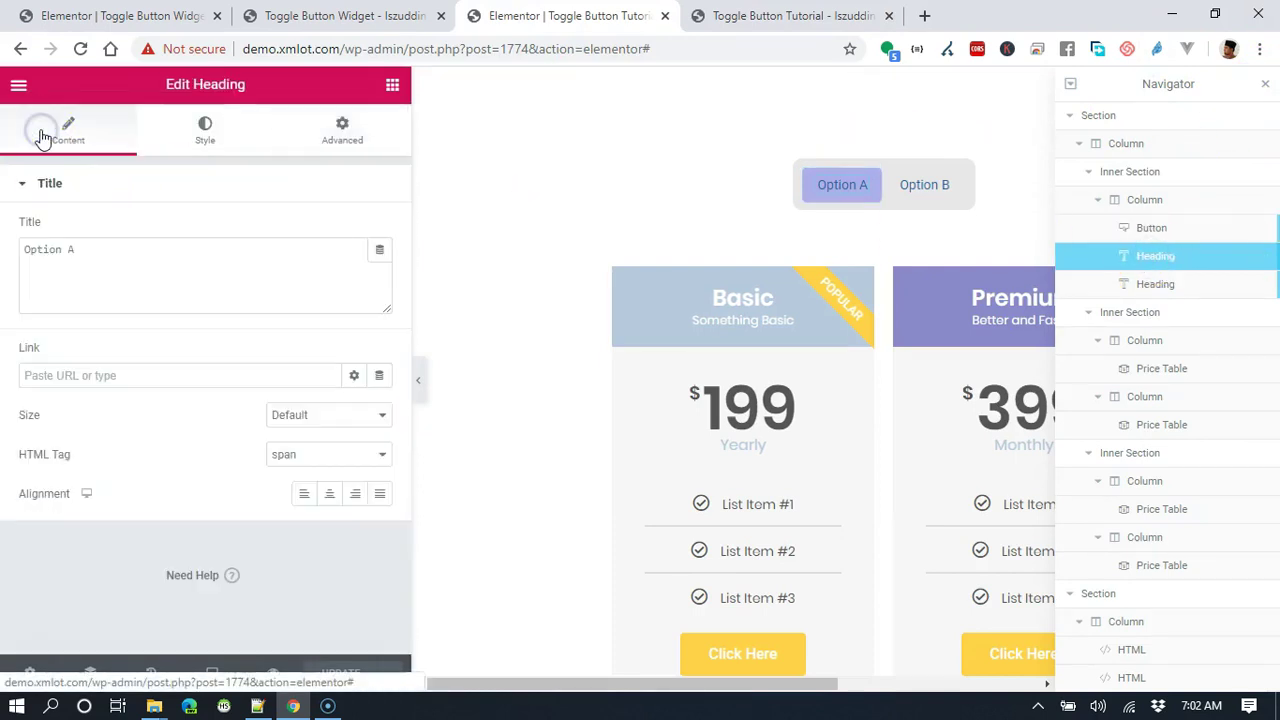
left_click(171, 258)
type("Monthly")
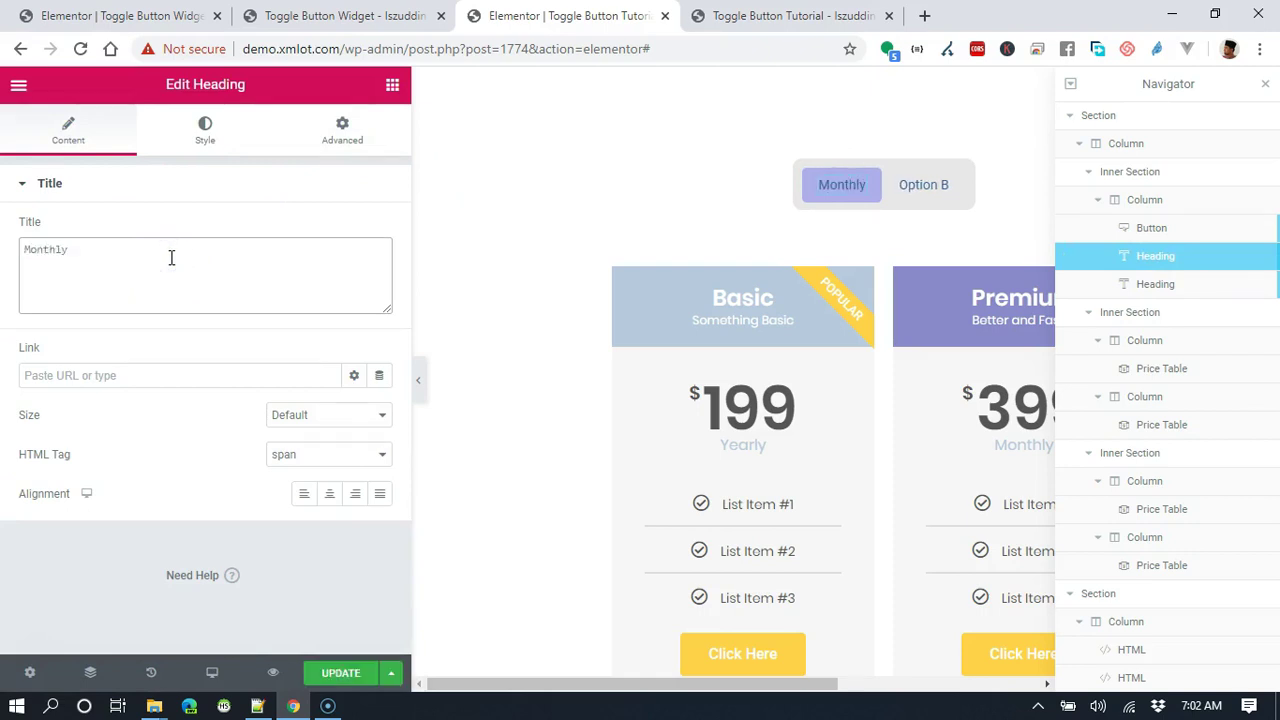
left_click(1197, 289)
left_click(70, 135)
triple_click(101, 242)
type("ly")
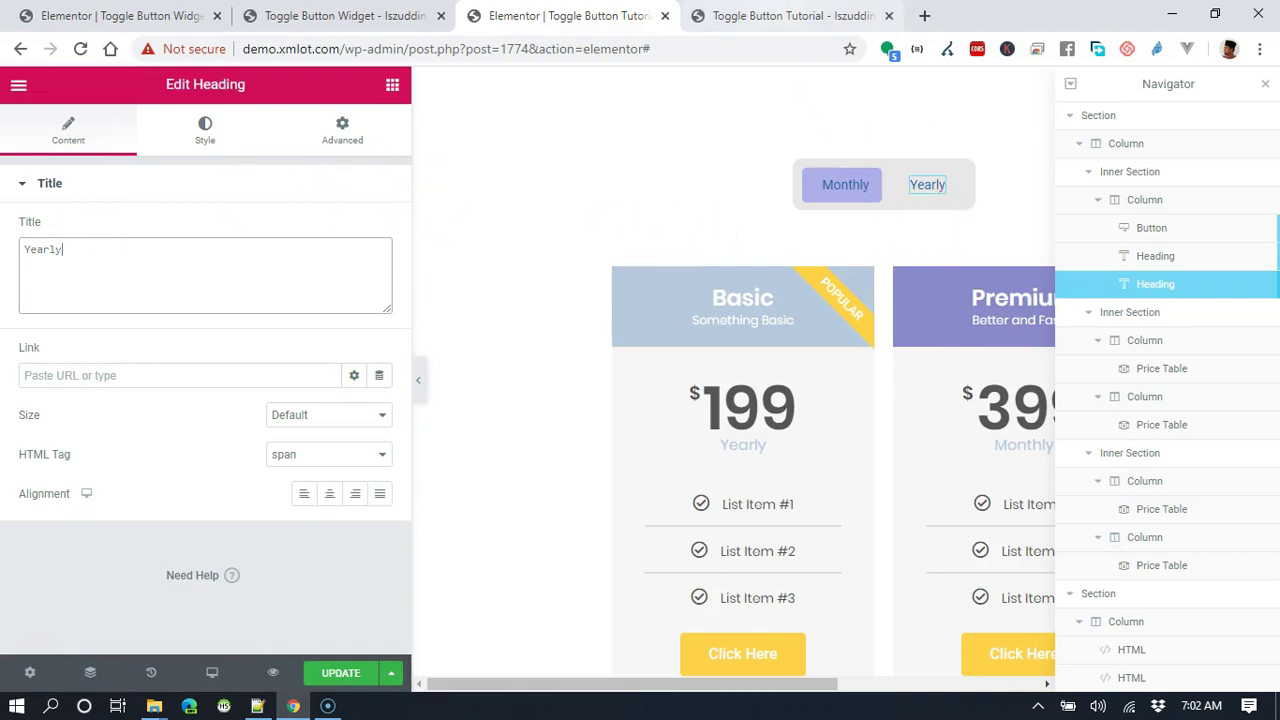
Add the custom CSS rule "selector { cursor: pointer; }" to the inner column holding the toggle and update the page
left_click(790, 15)
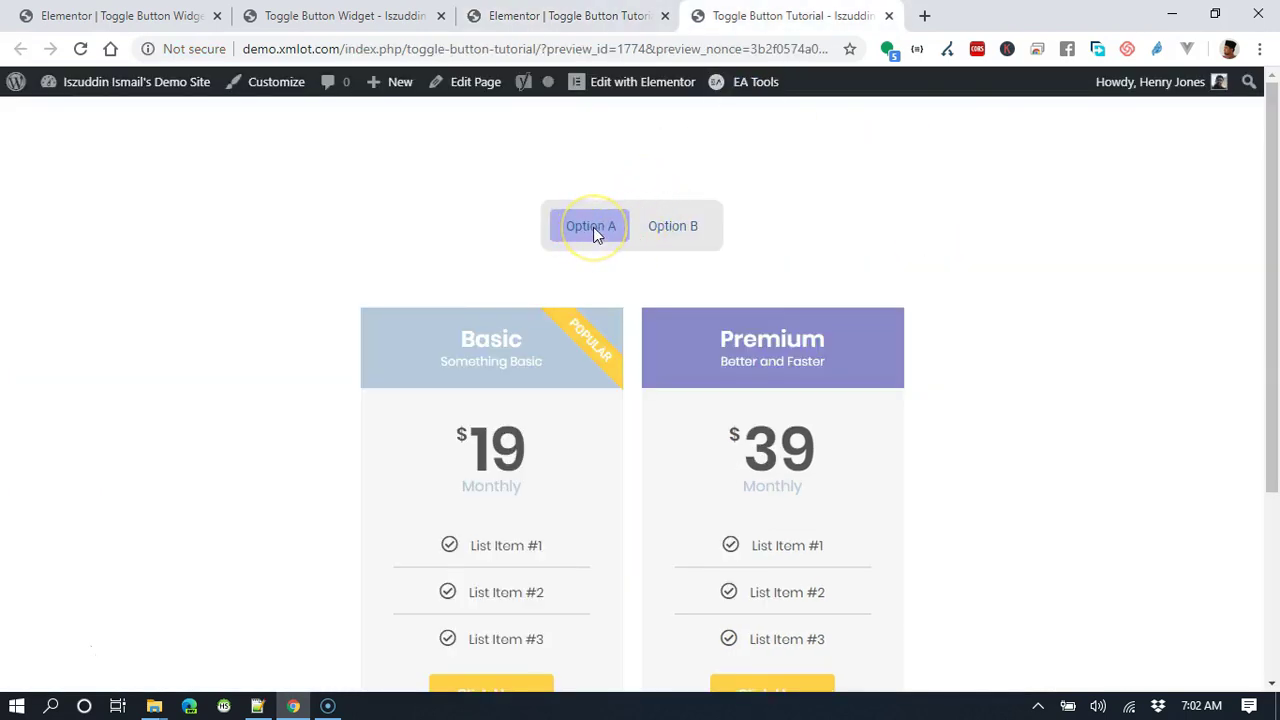
left_click(600, 15)
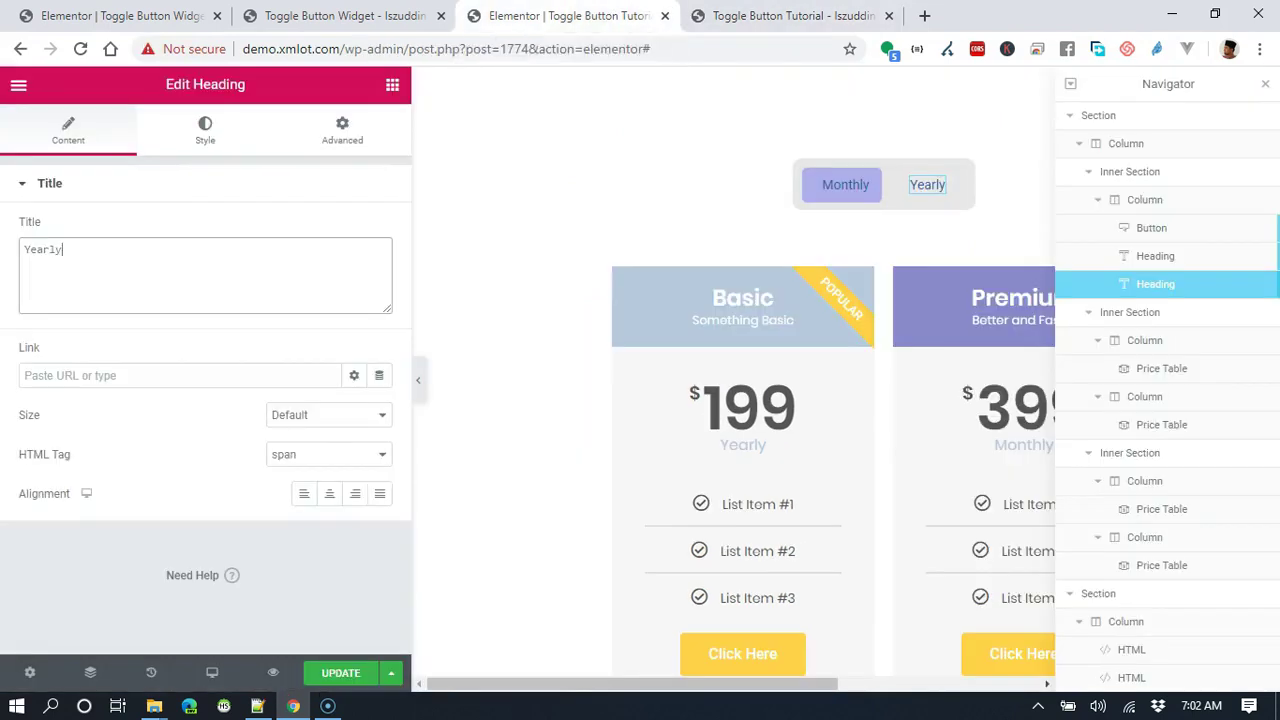
left_click(1174, 206)
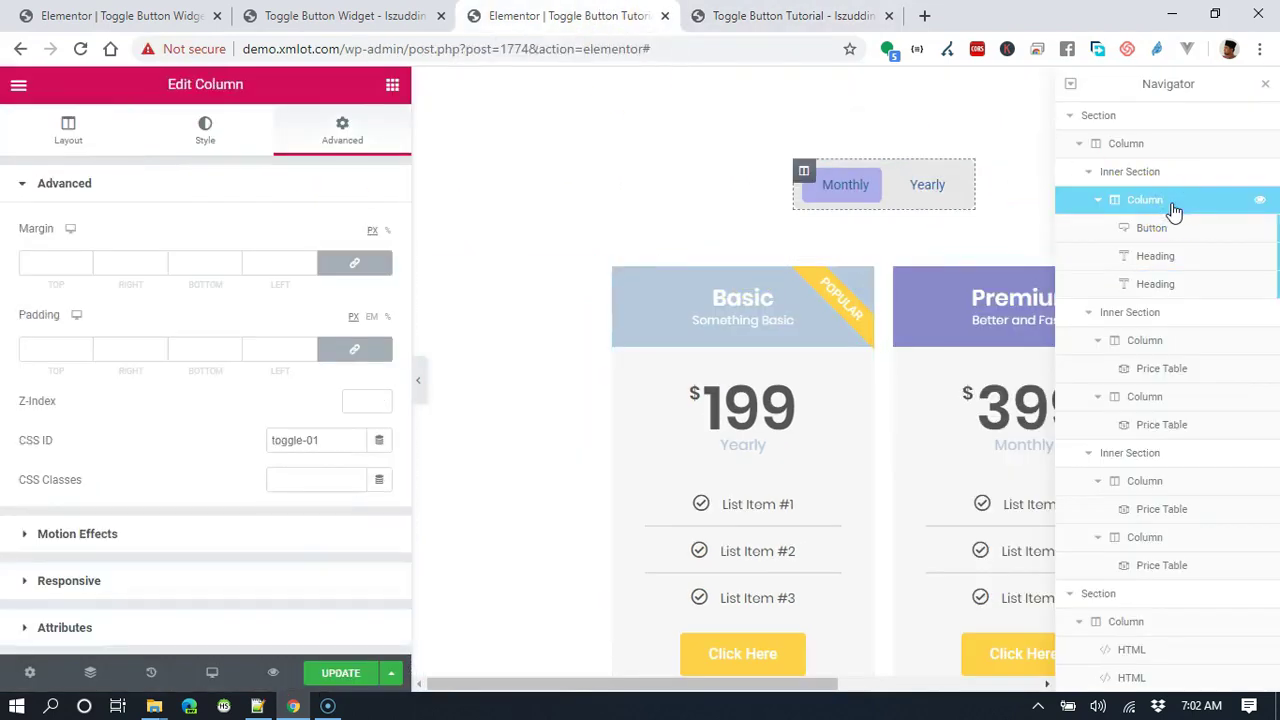
scroll(348, 330, "down", 2)
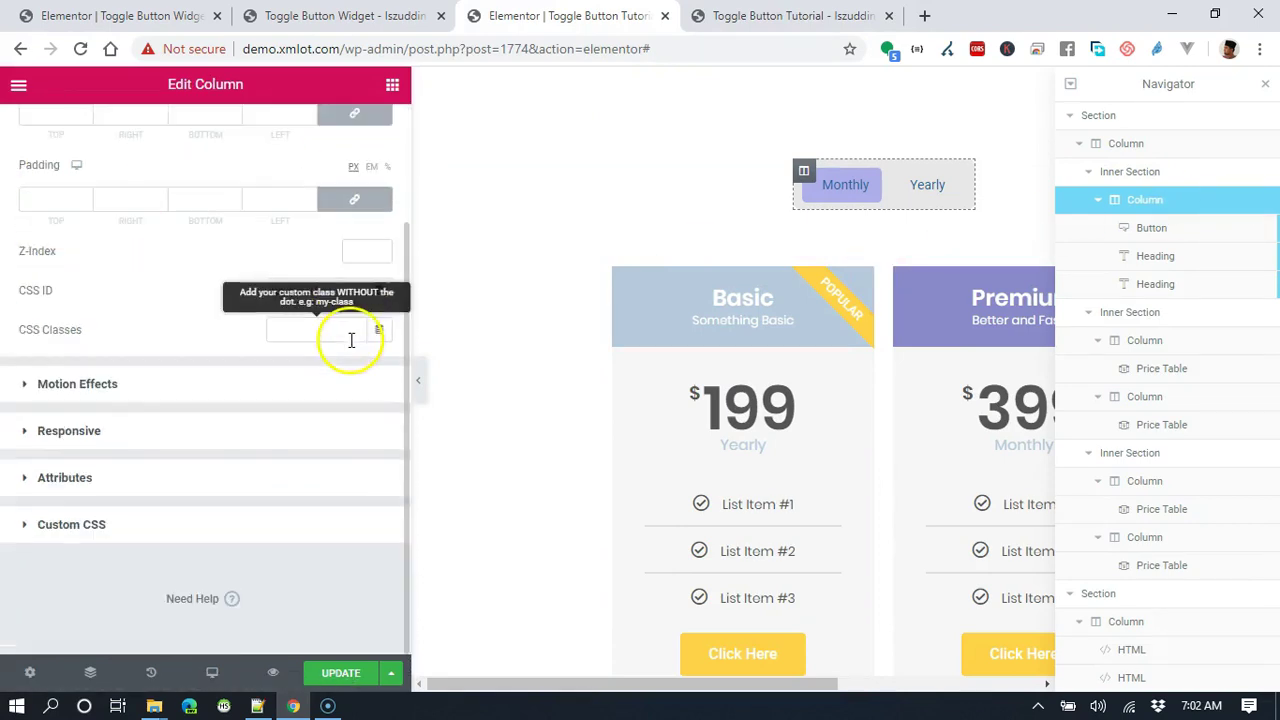
left_click(271, 526)
left_click(256, 520)
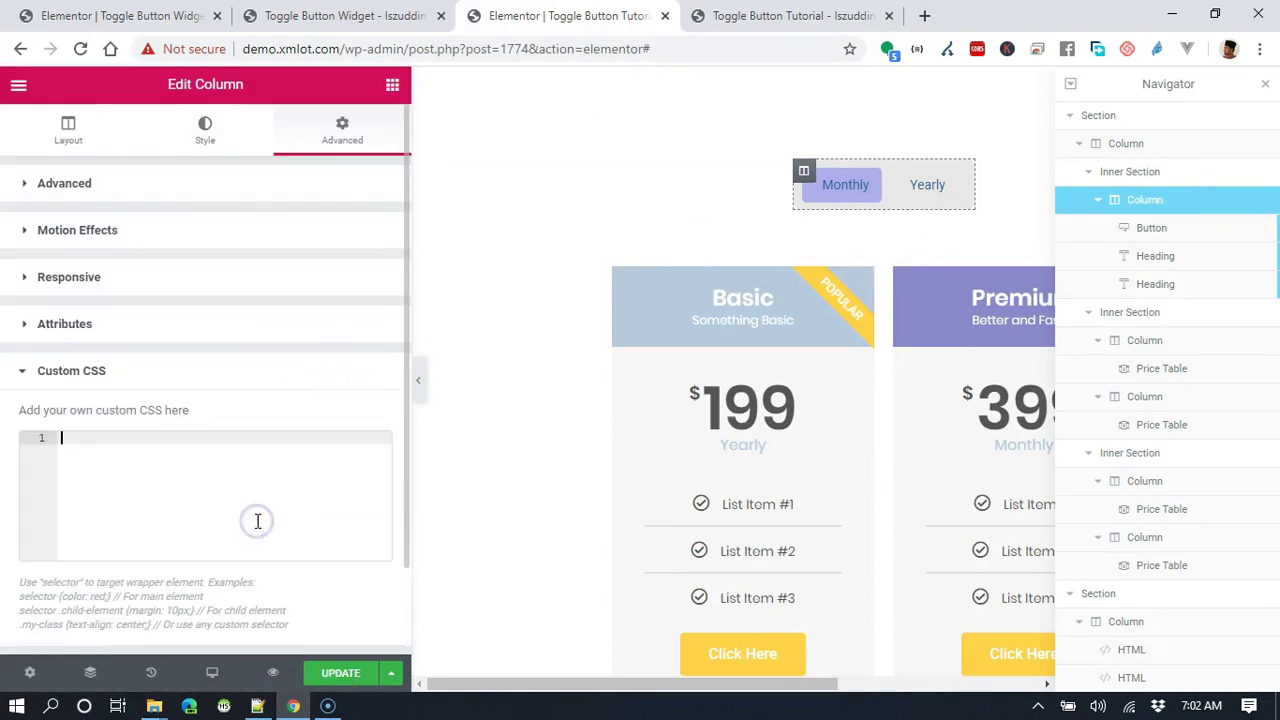
type("selector ")
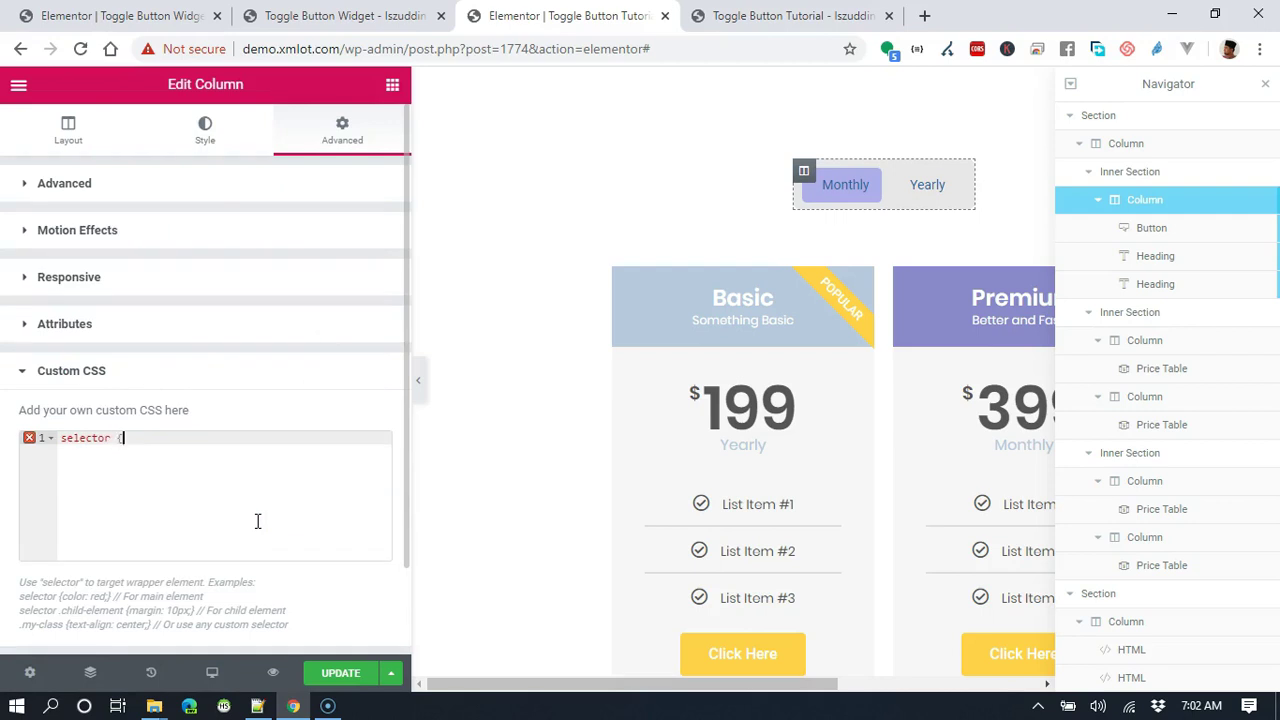
type("{")
key("Return")
type("cursor: ")
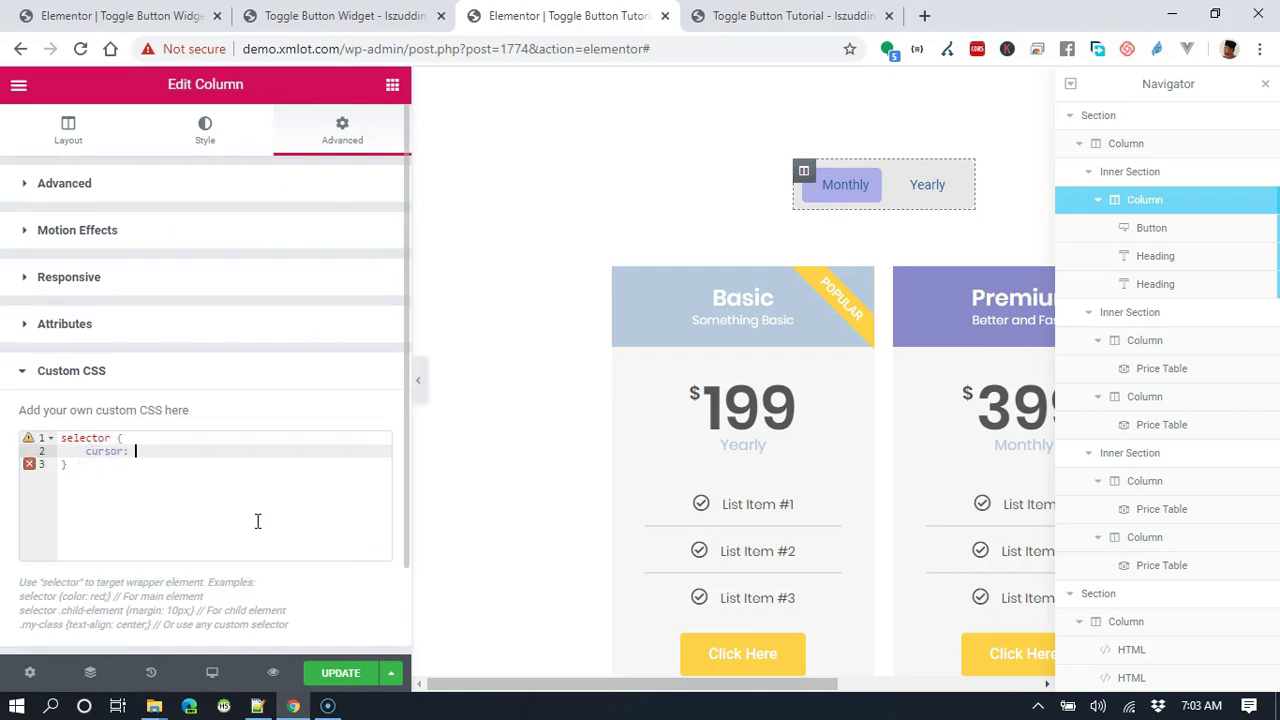
type("pointer;")
left_click(340, 675)
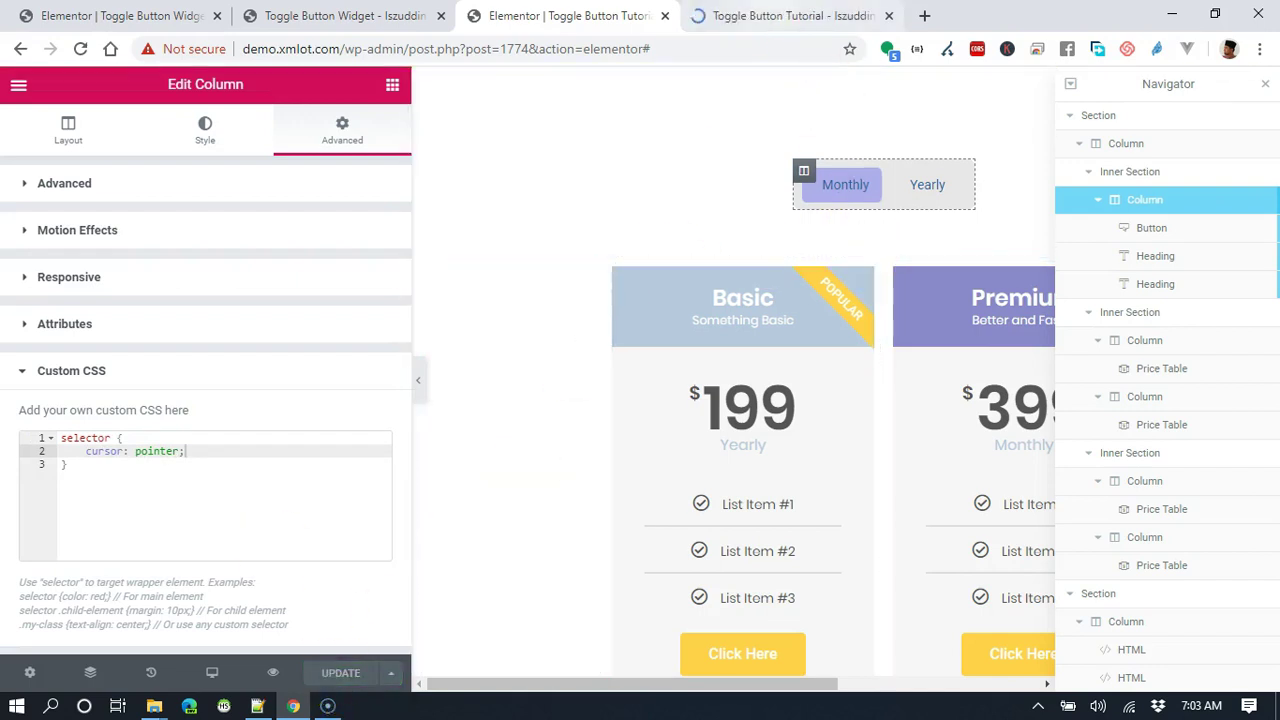
Hard-reload the preview page with the developer tools open and test switching the toggle between Monthly and Yearly
left_click(790, 15)
key("ctrl+shift+i")
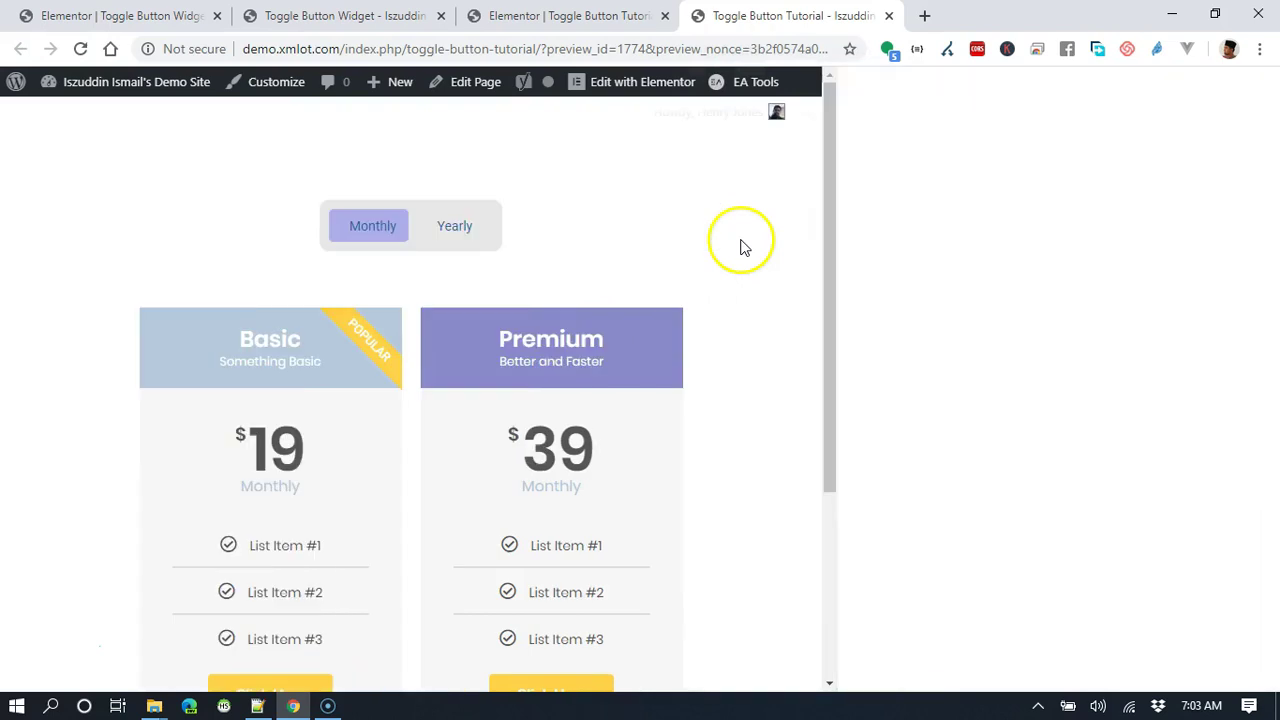
left_click_drag(80, 48, 105, 121)
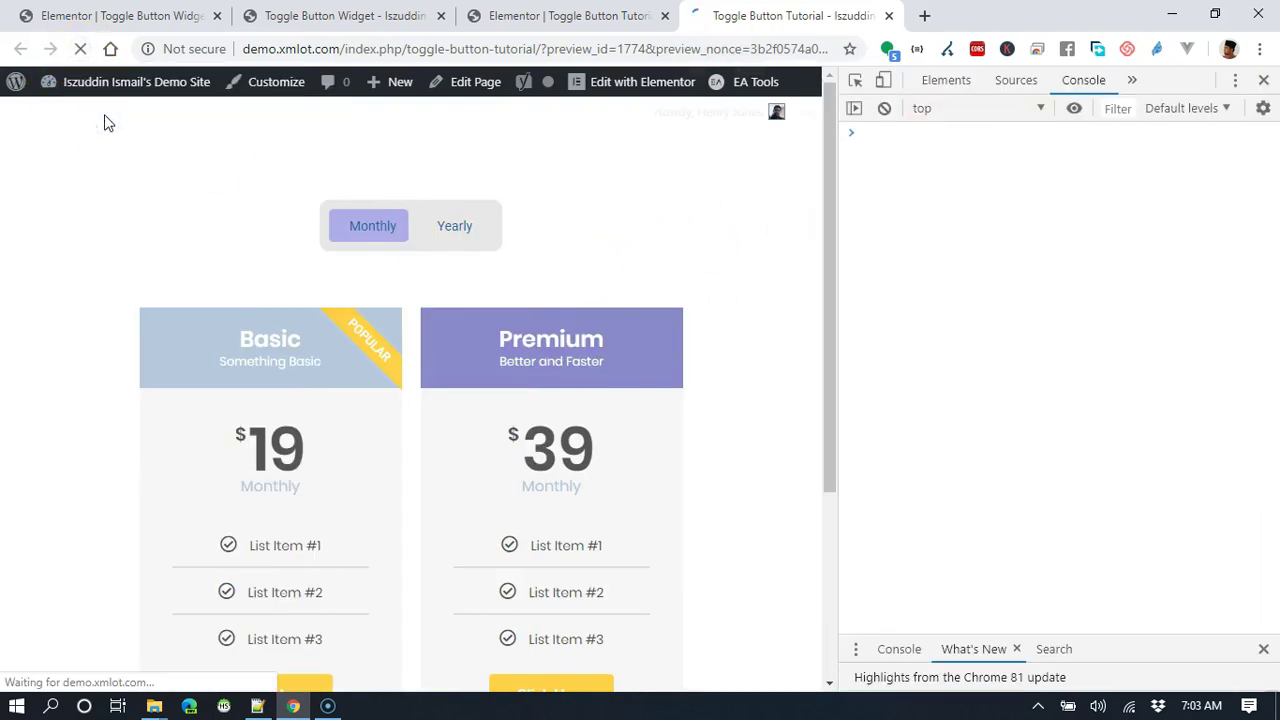
left_click(376, 227)
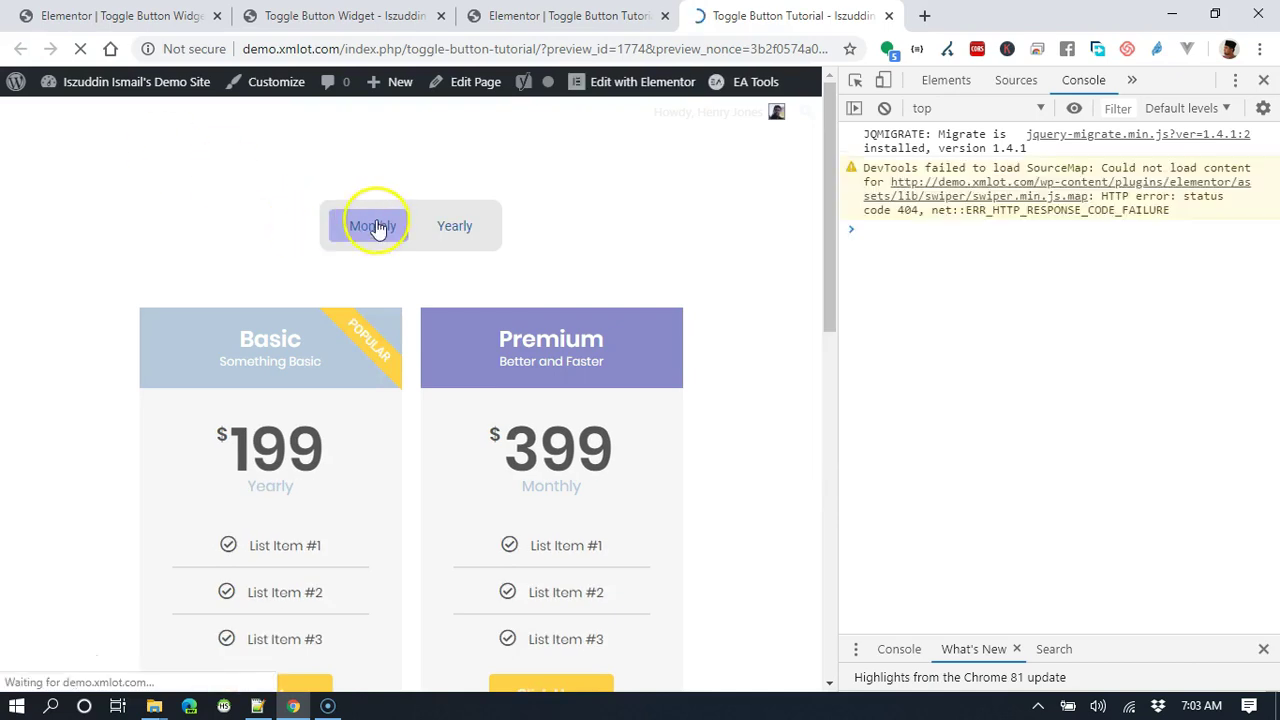
left_click(460, 236)
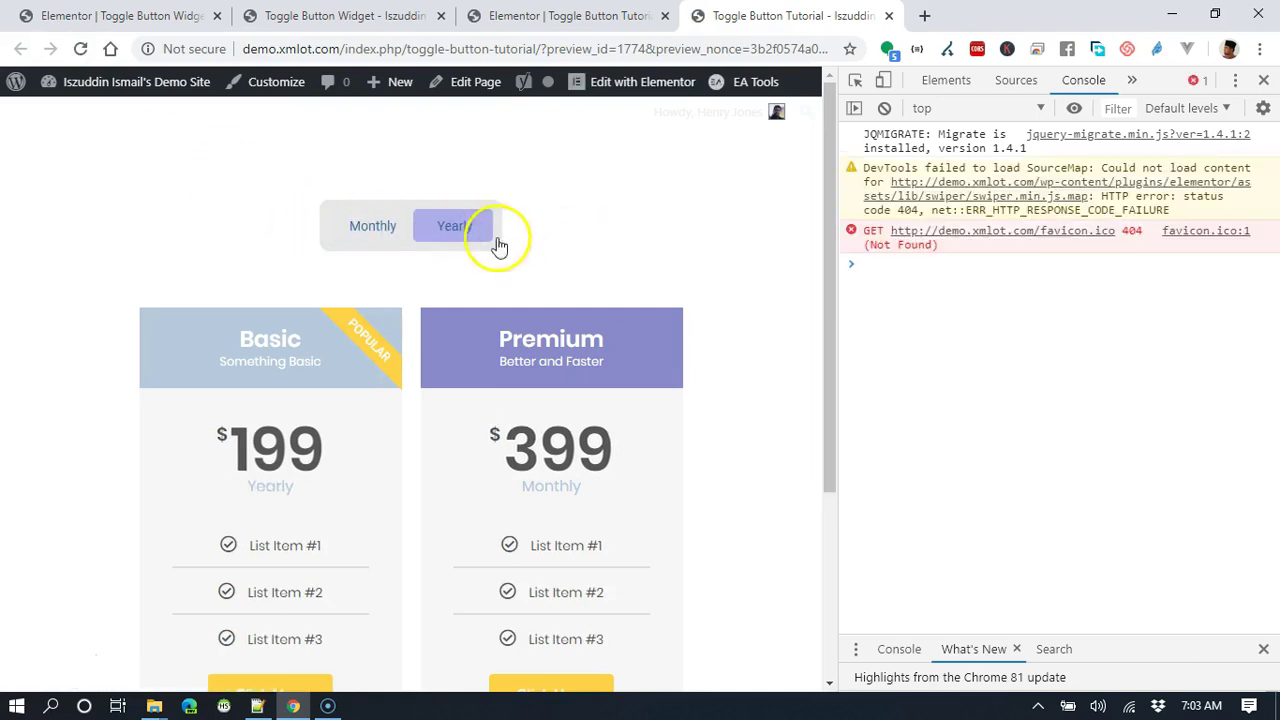
left_click(372, 235)
left_click(372, 235)
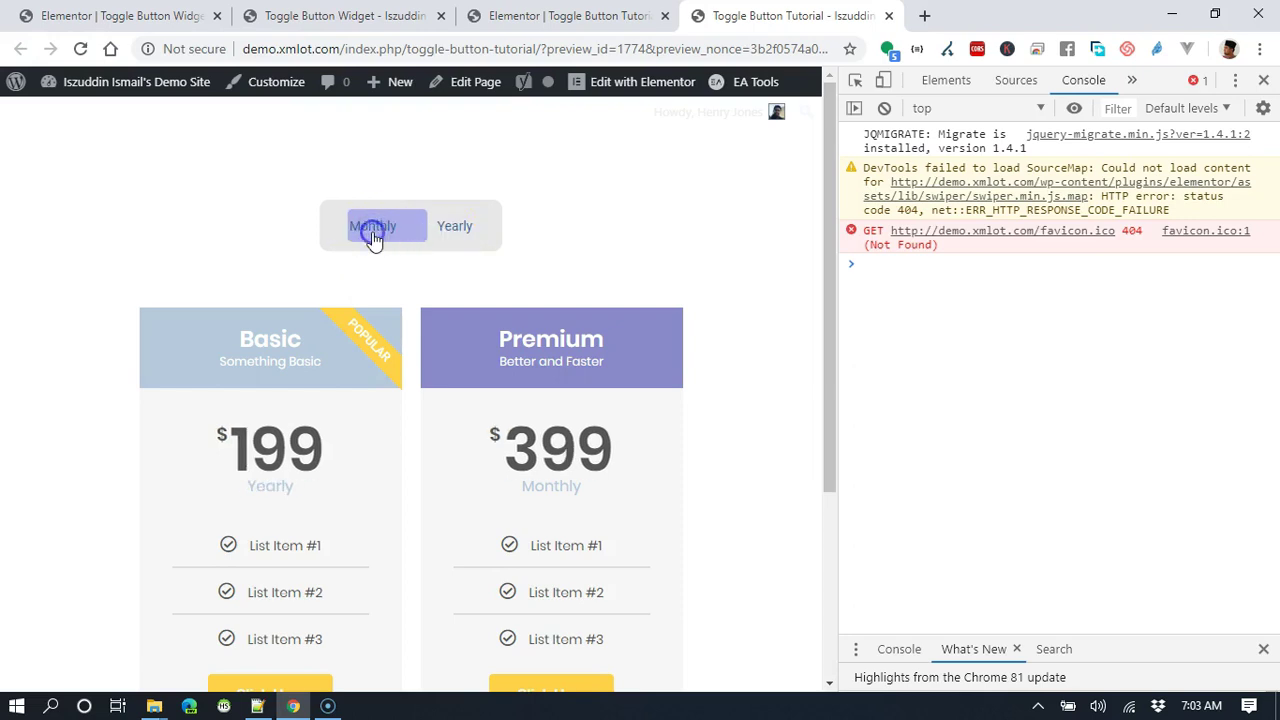
left_click(372, 235)
left_click(372, 235)
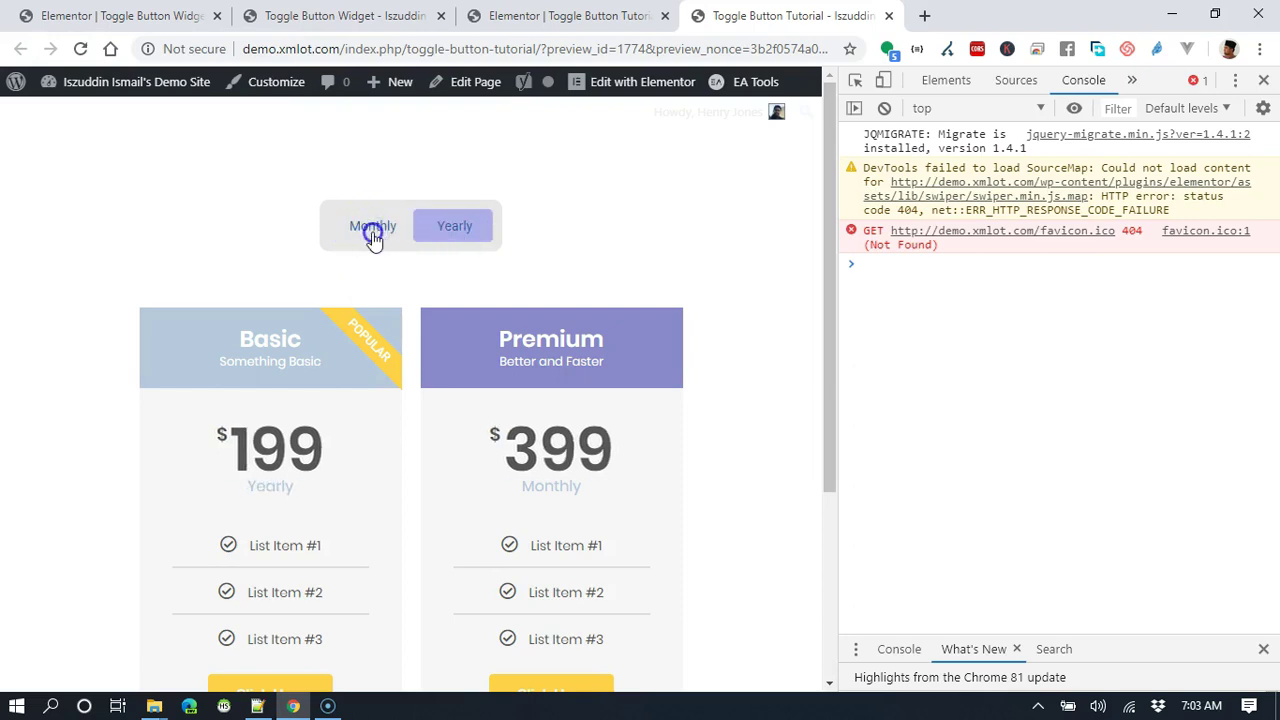
left_click(372, 235)
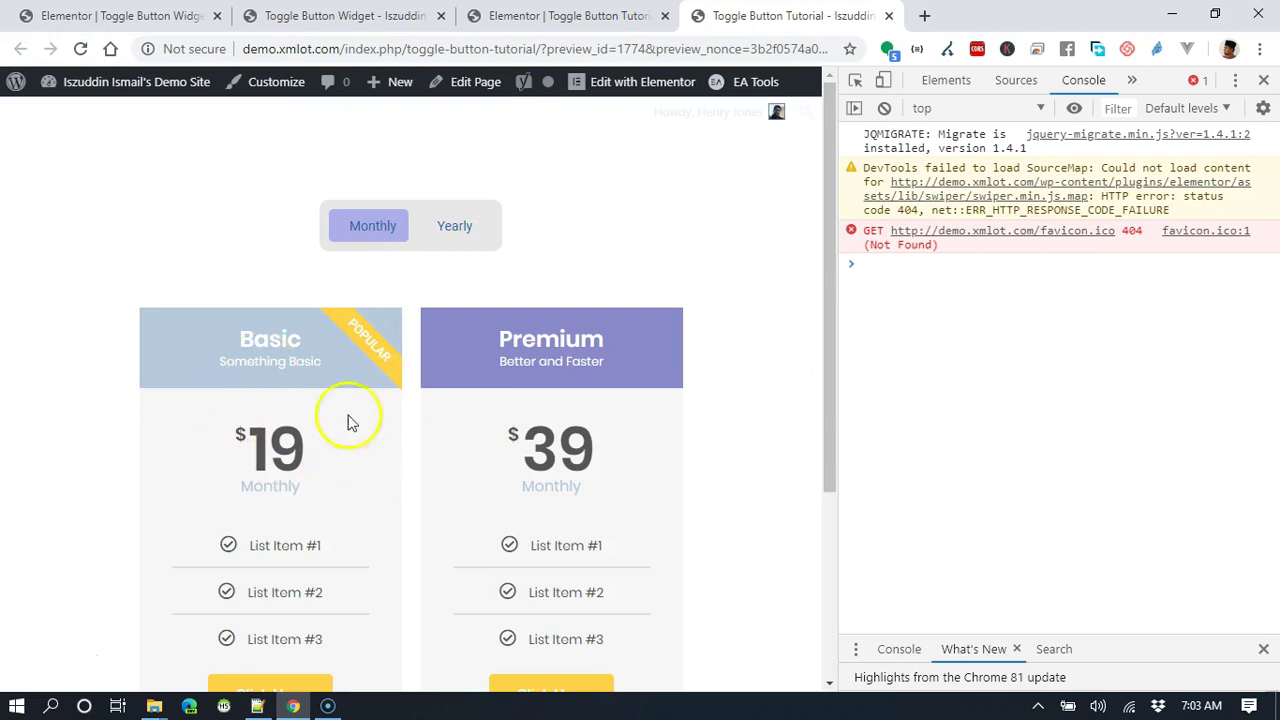
left_click(358, 234)
left_click(358, 236)
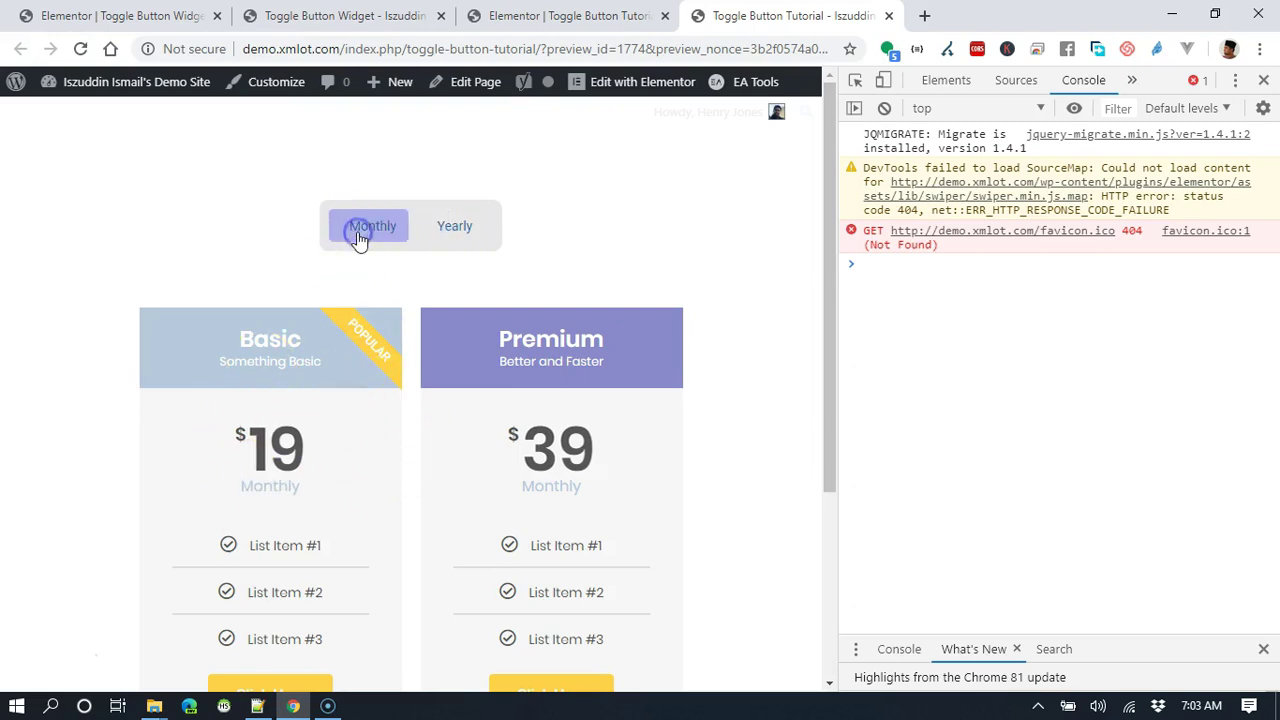